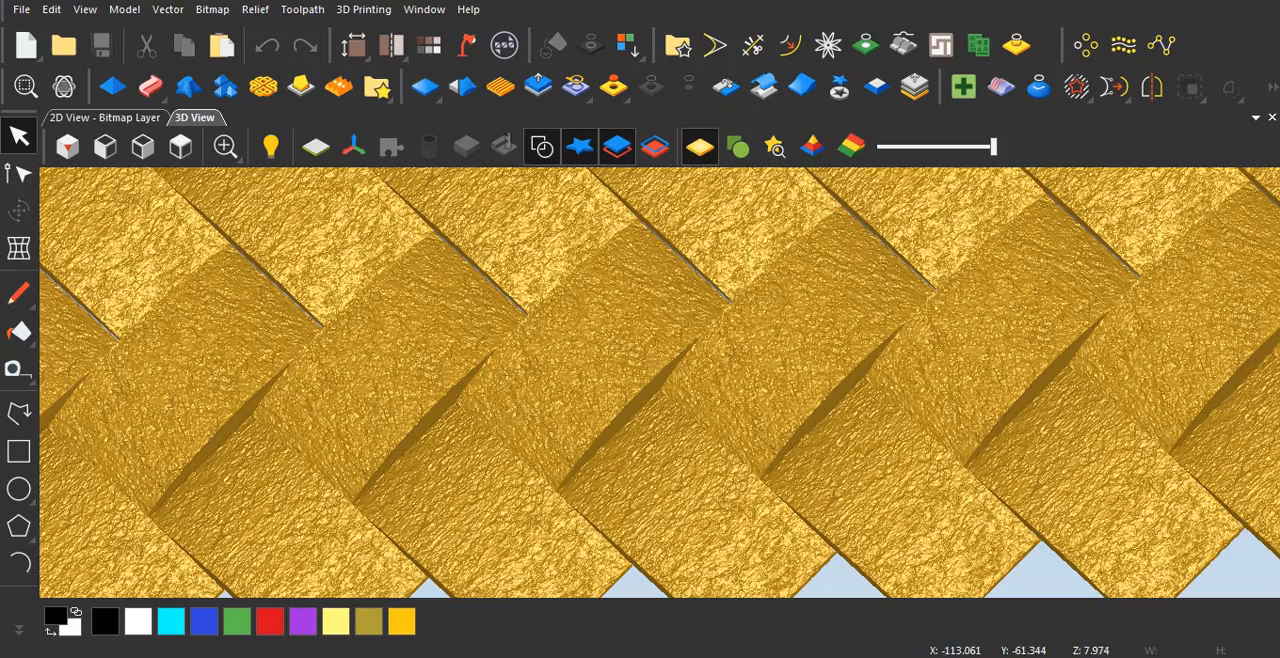
Step: Examine the finished woven relief with its stone-textured strips from several angles and zoom levels in the 3D view
{"action": "mouse_move", "coordinate": [640, 384]}
{"action": "left_mouse_down"}
{"action": "mouse_move", "coordinate": [652, 345]}
{"action": "mouse_move", "coordinate": [641, 388]}
{"action": "left_mouse_up"}
{"action": "scroll", "coordinate": [648, 380], "scroll_direction": "down", "scroll_amount": 3}
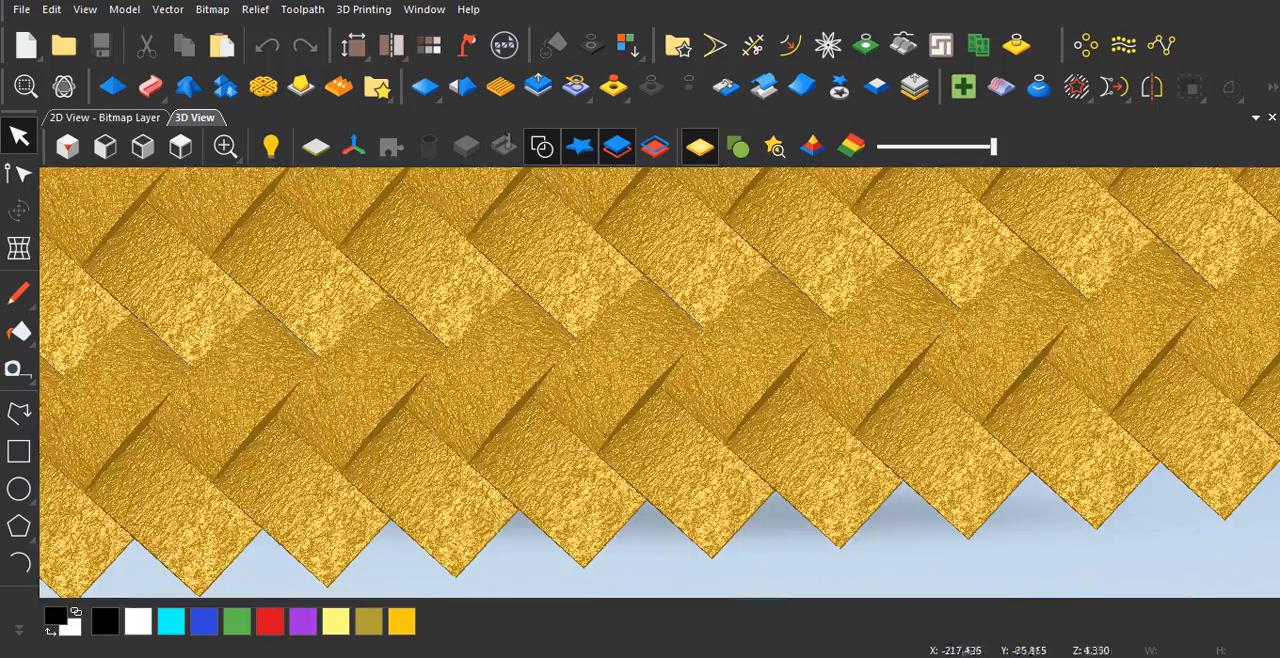
{"action": "scroll", "coordinate": [660, 380], "scroll_direction": "up", "scroll_amount": 5}
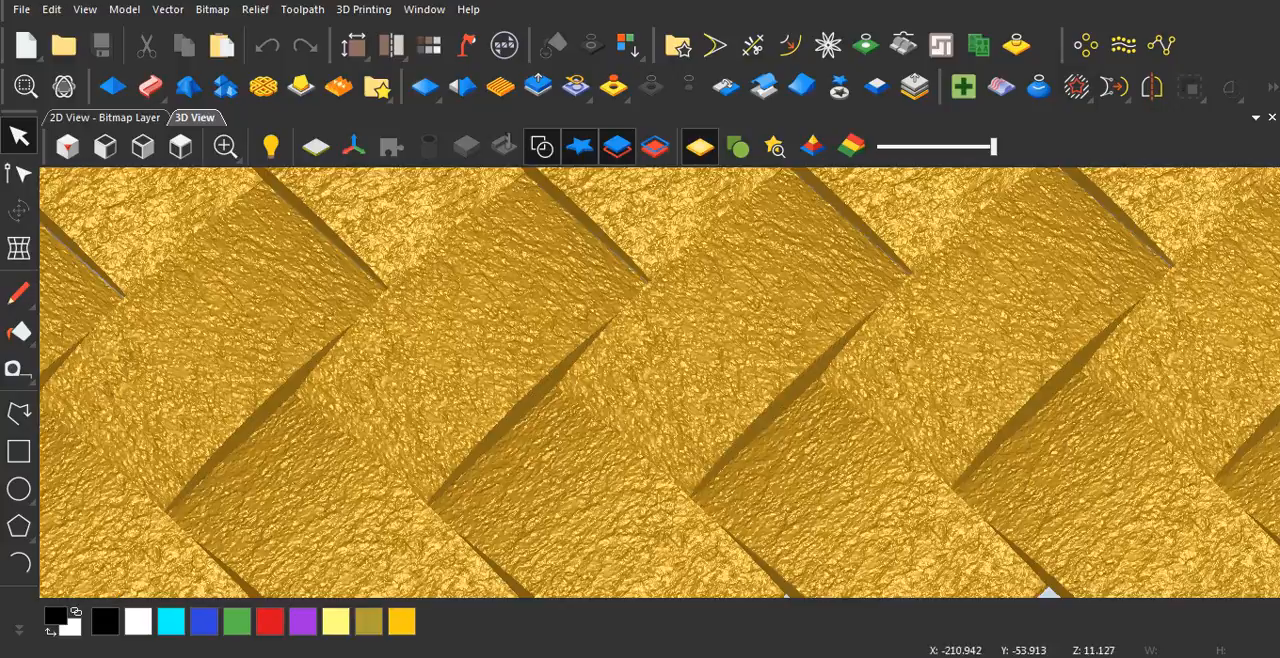
{"action": "mouse_move", "coordinate": [650, 415]}
{"action": "left_mouse_down"}
{"action": "mouse_move", "coordinate": [654, 310]}
{"action": "mouse_move", "coordinate": [658, 420]}
{"action": "left_mouse_up"}
{"action": "scroll", "coordinate": [660, 383], "scroll_direction": "down", "scroll_amount": 3}
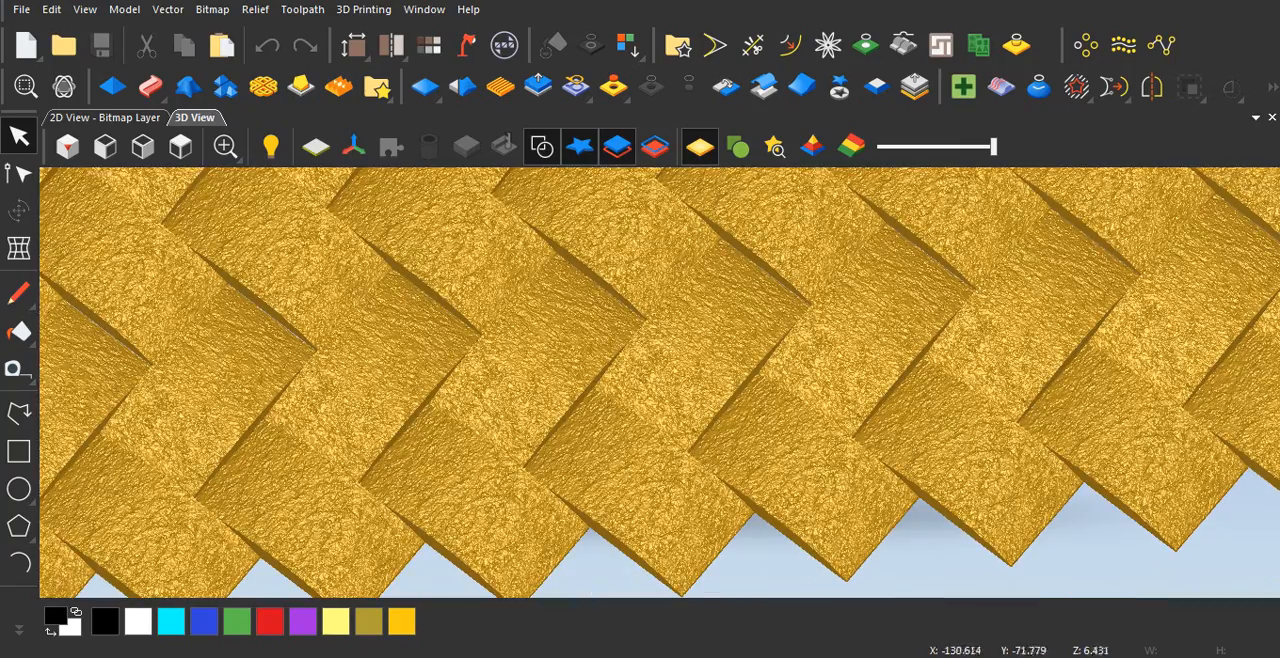
{"action": "left_click_drag", "start_coordinate": [660, 383], "coordinate": [612, 390]}
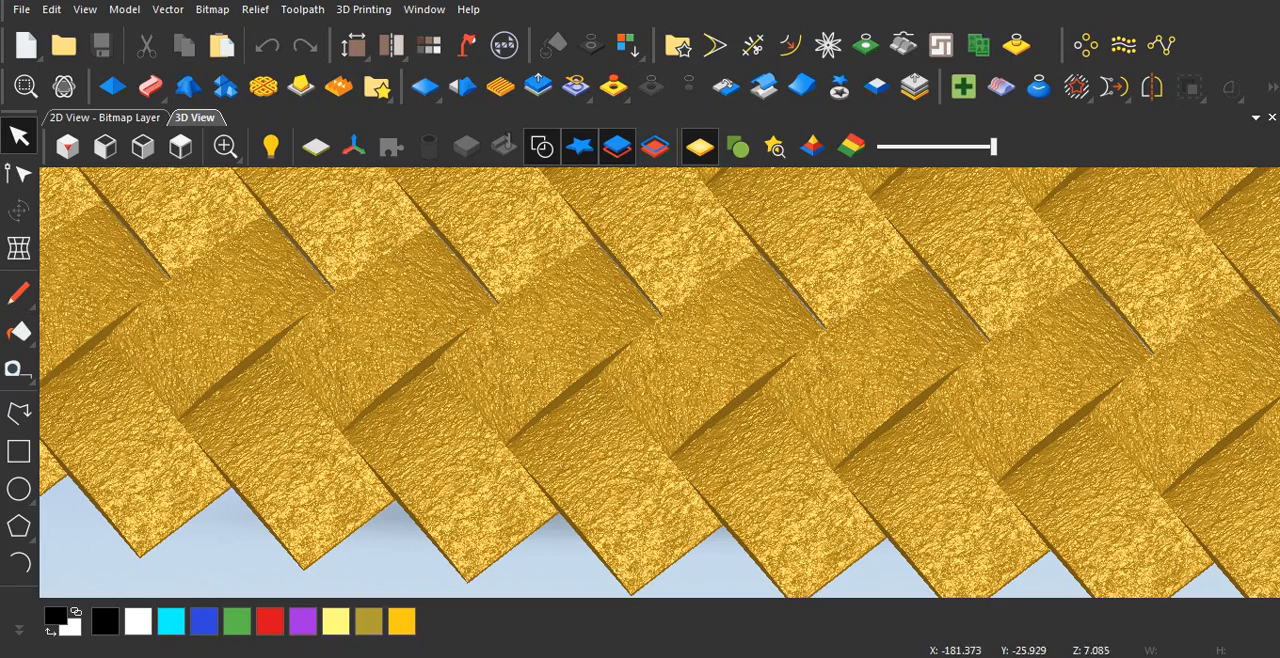
{"action": "middle_click_drag", "start_coordinate": [640, 430], "coordinate": [645, 325]}
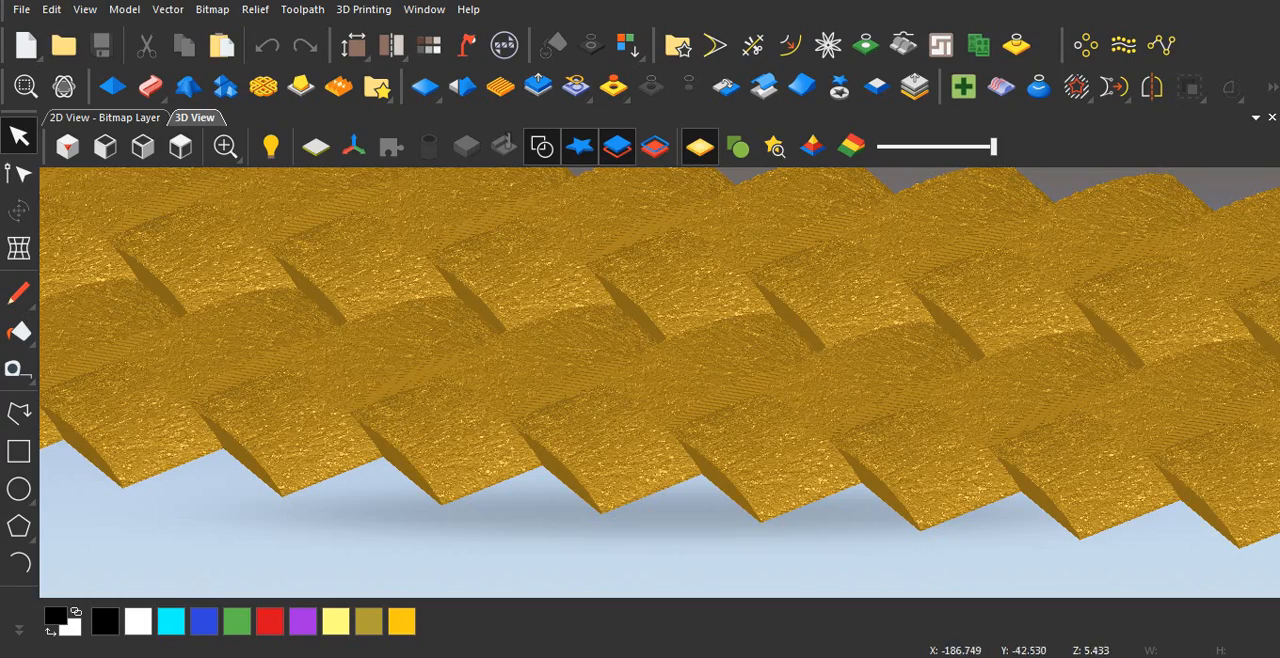
{"action": "middle_click_drag", "start_coordinate": [645, 325], "coordinate": [655, 385]}
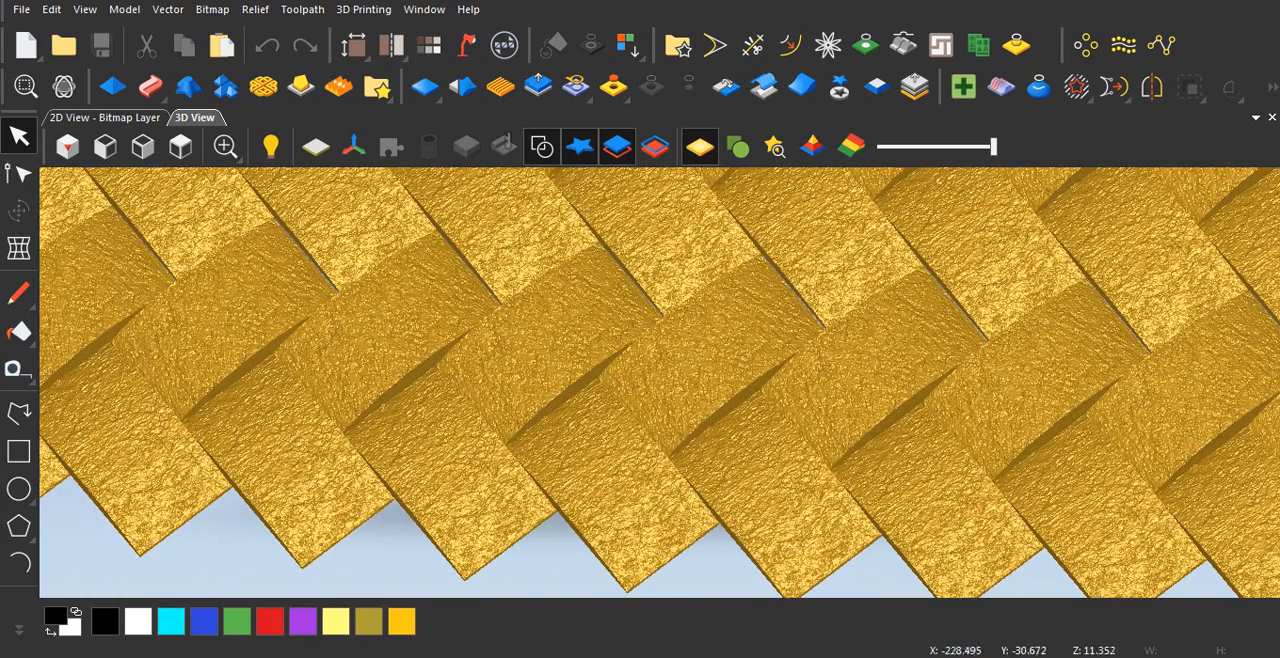
{"action": "scroll", "coordinate": [541, 343], "scroll_direction": "up", "scroll_amount": 2}
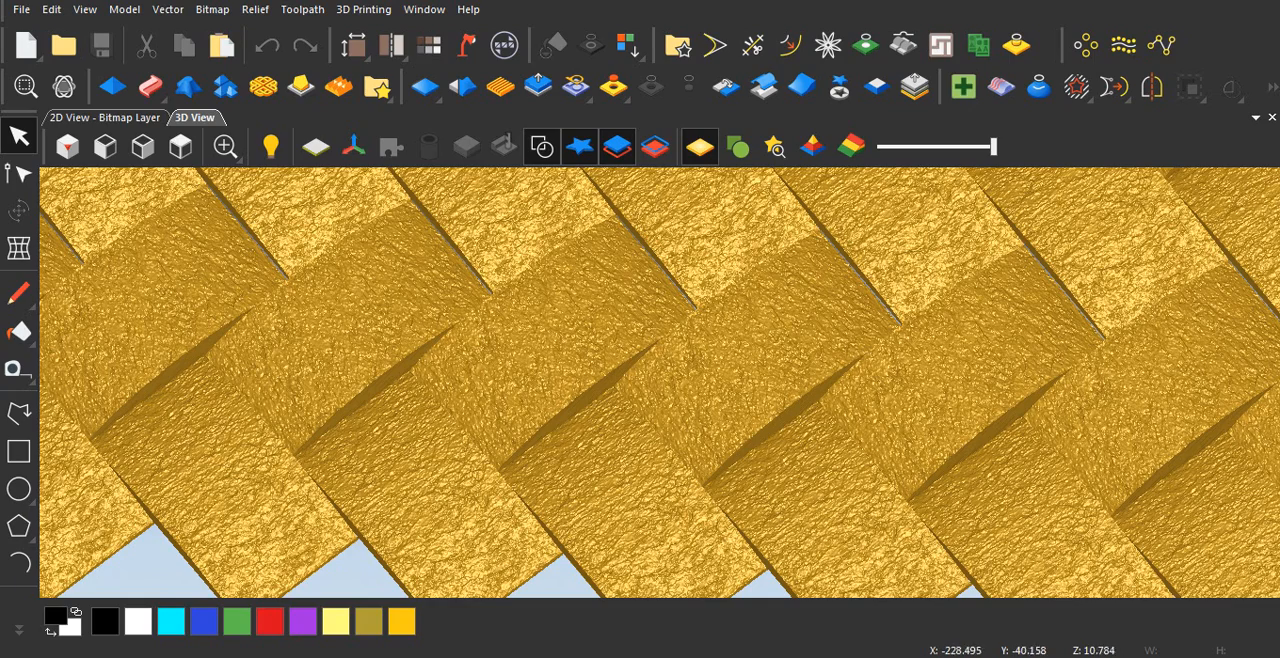
{"action": "scroll", "coordinate": [541, 343], "scroll_direction": "up", "scroll_amount": 2}
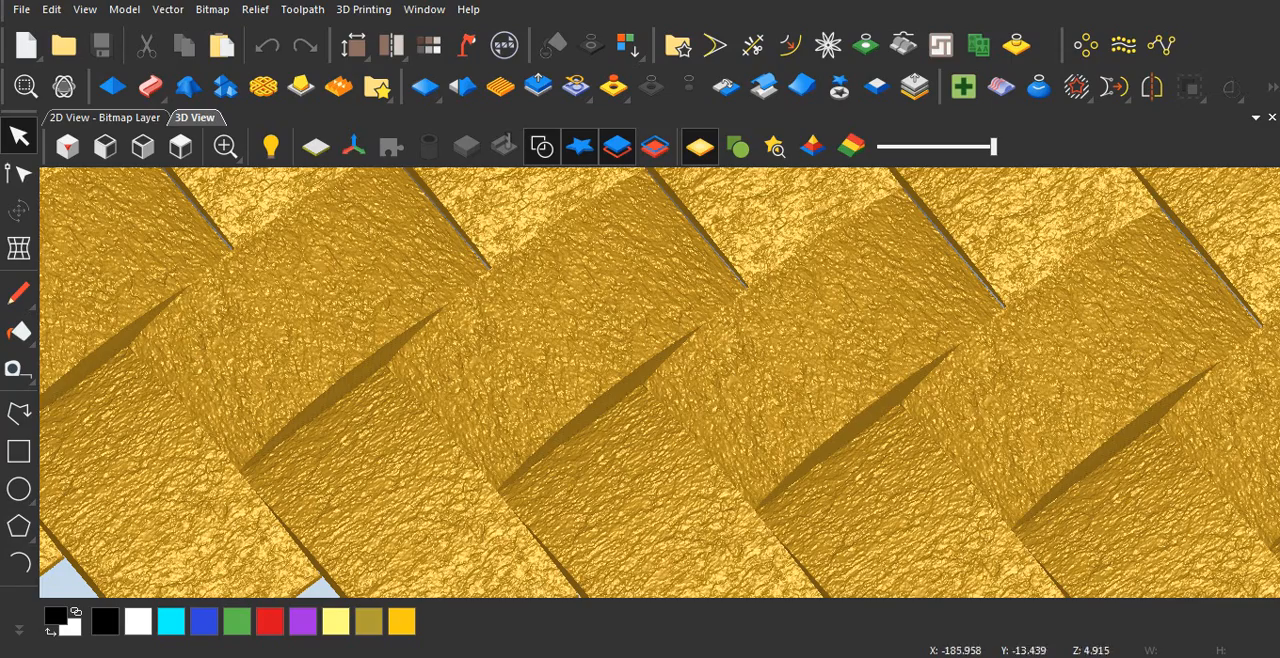
{"action": "left_click_drag", "start_coordinate": [640, 430], "coordinate": [650, 367]}
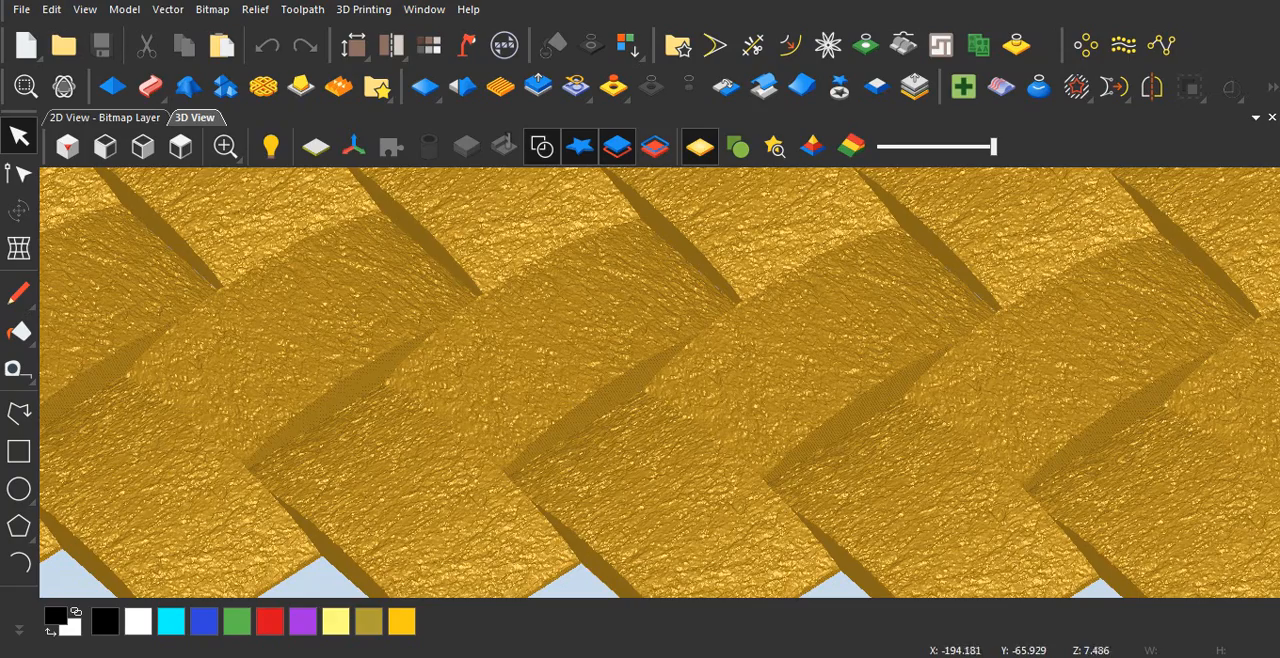
{"action": "mouse_move", "coordinate": [640, 400]}
{"action": "left_mouse_down"}
{"action": "mouse_move", "coordinate": [648, 350]}
{"action": "mouse_move", "coordinate": [643, 420]}
{"action": "left_mouse_up"}
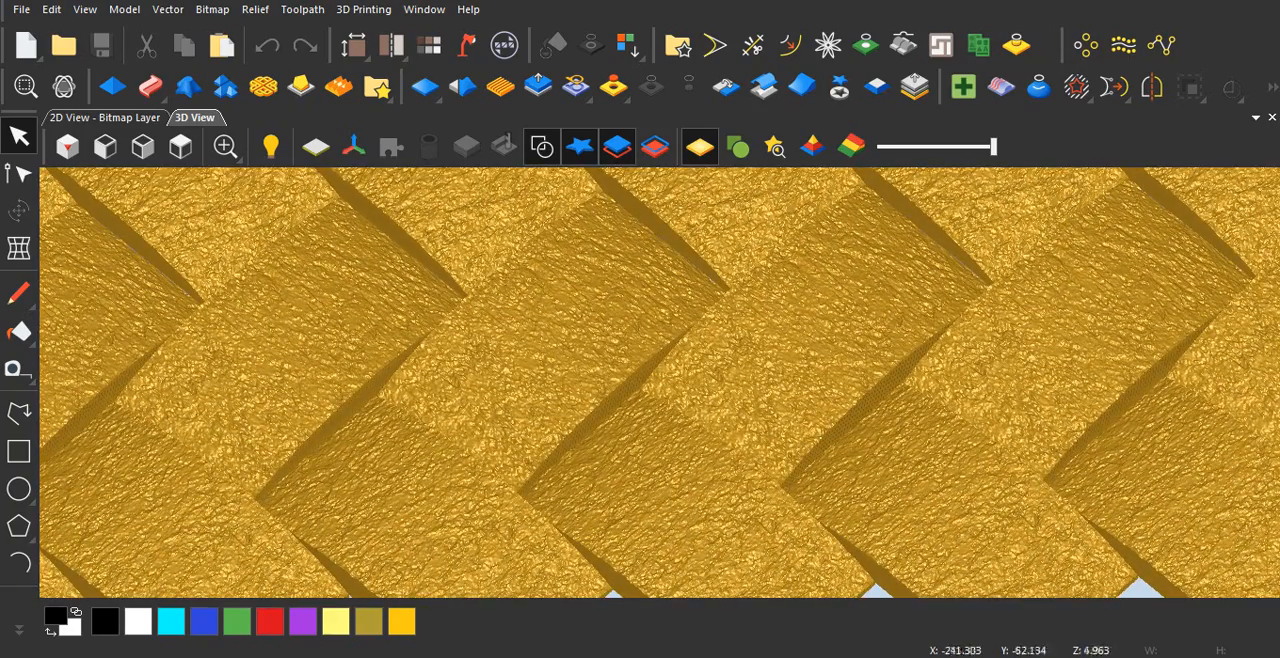
Step: Switch to the second ArtCAM window and create a new model 1000 mm wide and 400 mm high with a centred origin
{"action": "mouse_move", "coordinate": [491, 655]}
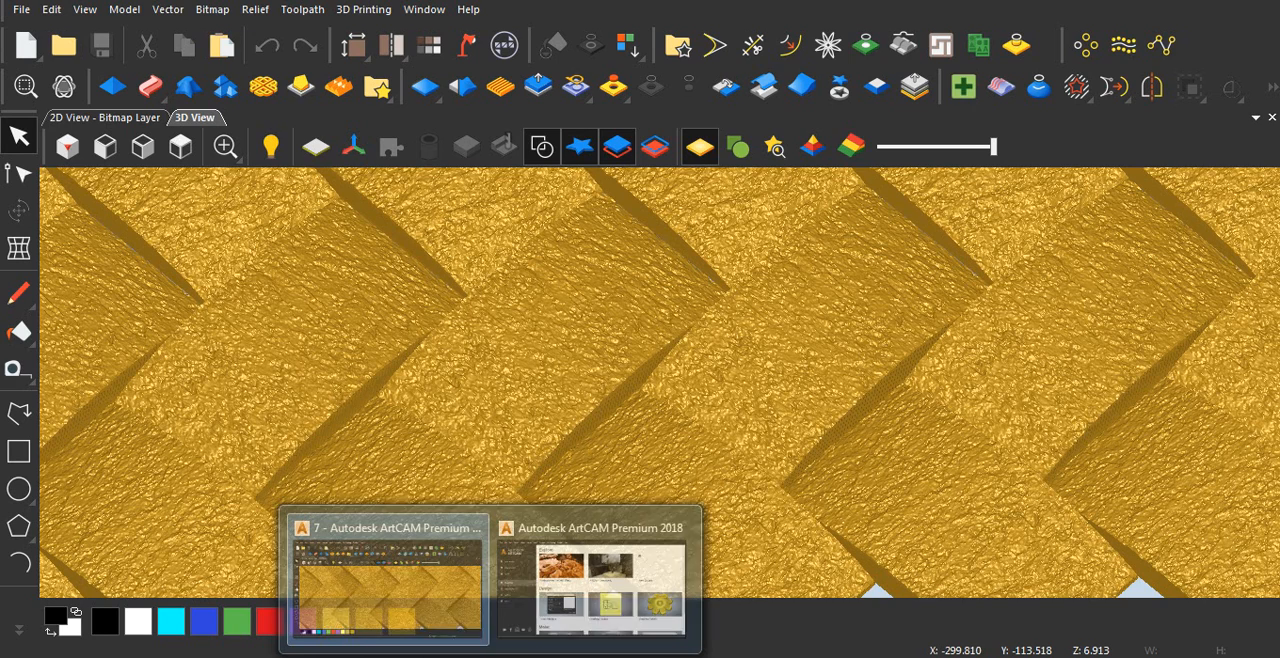
{"action": "left_click", "coordinate": [594, 586]}
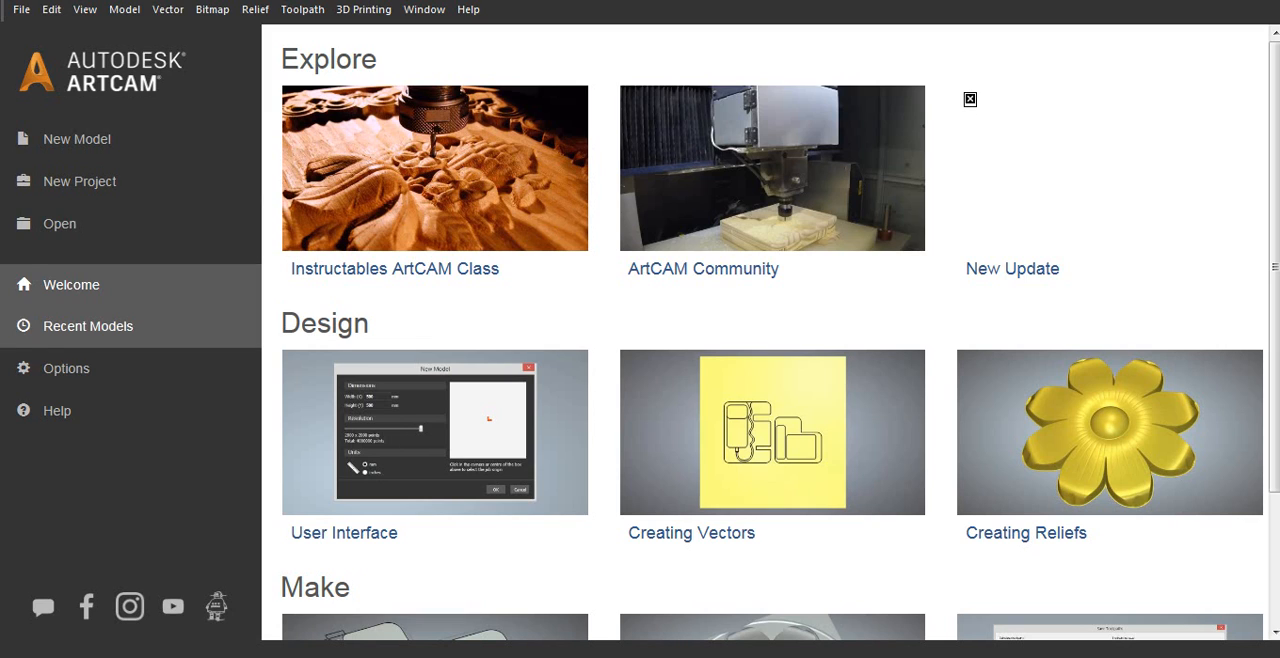
{"action": "left_click", "coordinate": [77, 139]}
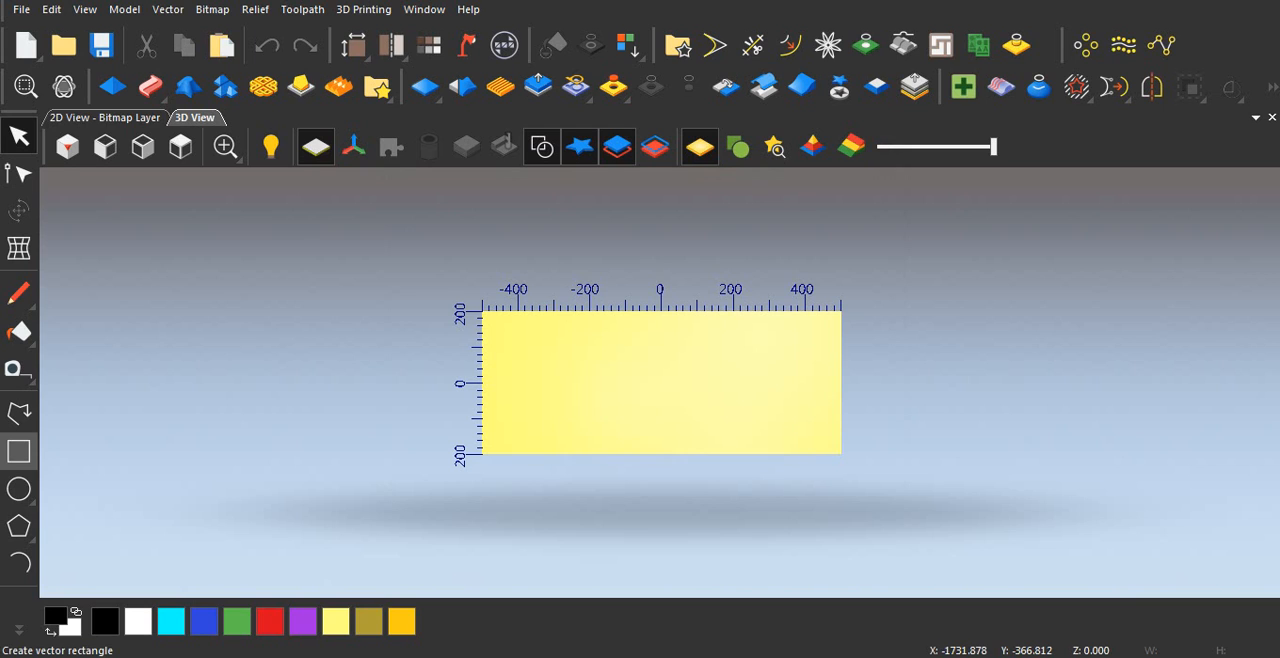
Step: Draw a vector rectangle about 38 mm wide and 61 mm high in the 2D view, slightly left of the model's centre
{"action": "left_click", "coordinate": [18, 451]}
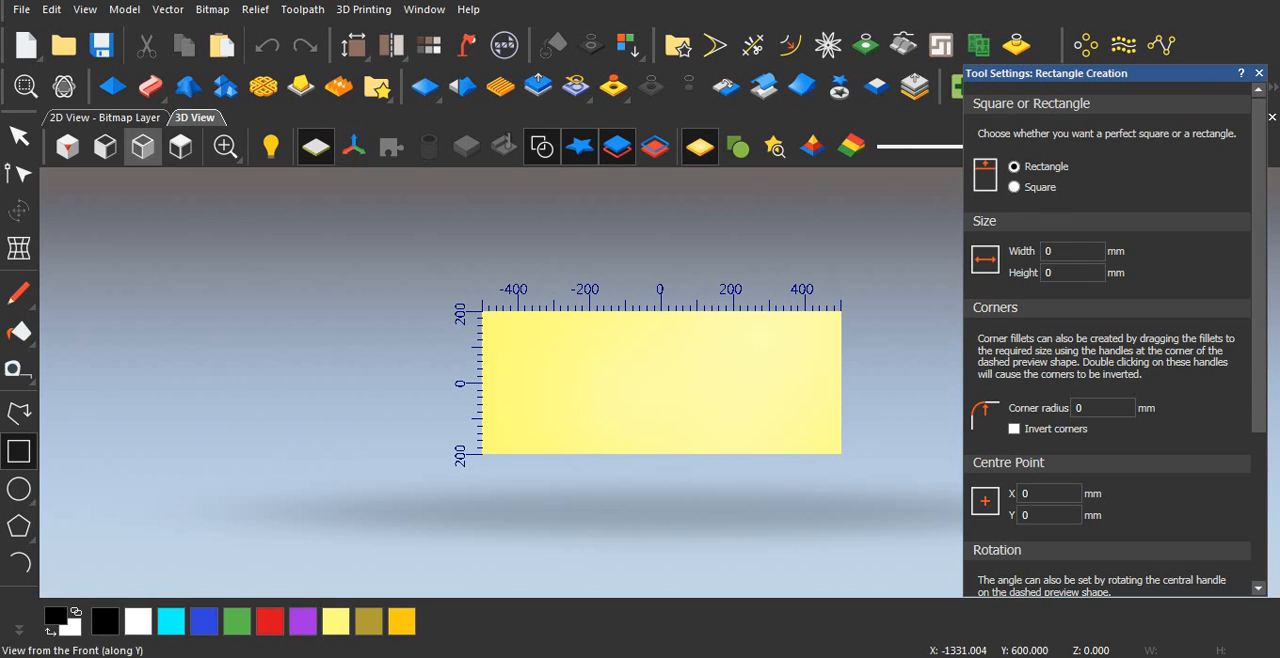
{"action": "left_click", "coordinate": [107, 118]}
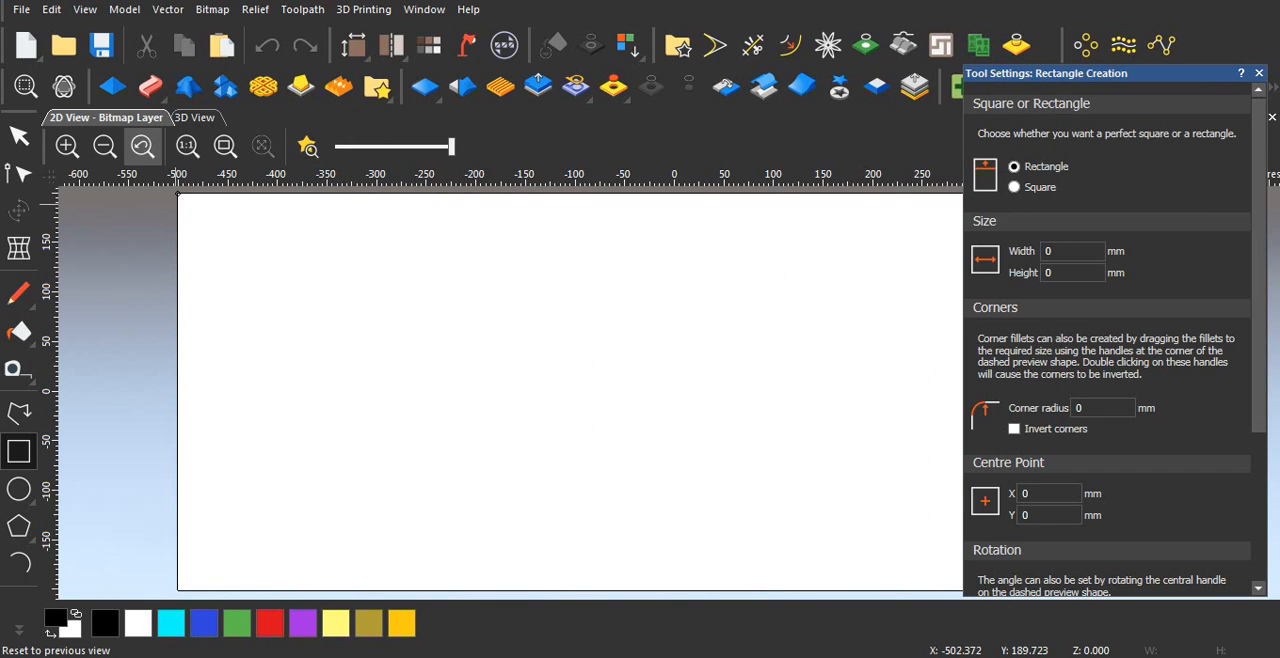
{"action": "left_click_drag", "start_coordinate": [558, 325], "coordinate": [596, 386]}
{"action": "scroll", "coordinate": [618, 393], "scroll_direction": "down", "scroll_amount": 2}
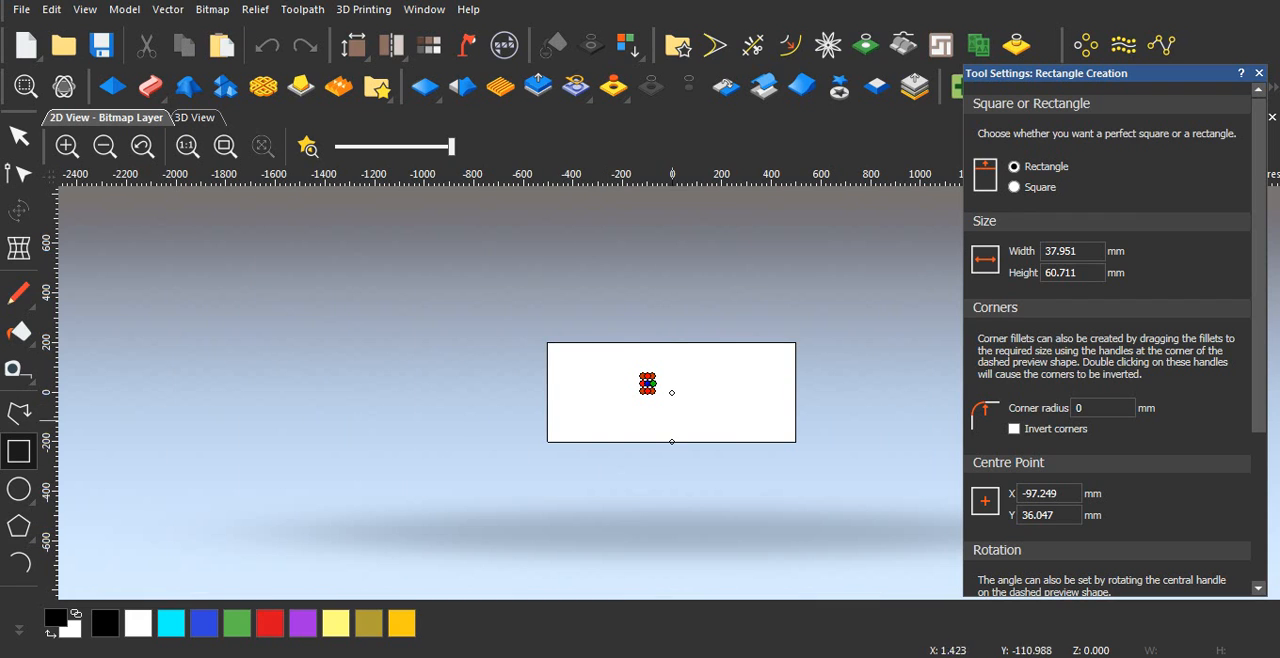
{"action": "scroll", "coordinate": [660, 390], "scroll_direction": "up", "scroll_amount": 2}
{"action": "left_click", "coordinate": [651, 371]}
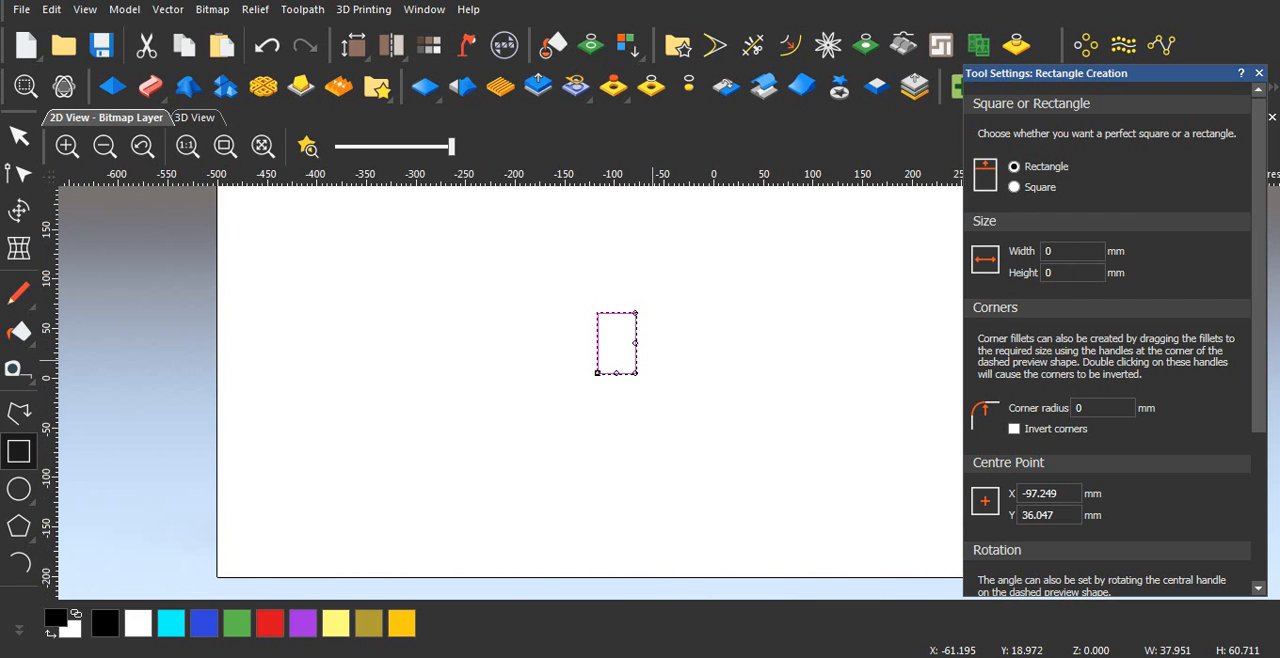
{"action": "scroll", "coordinate": [653, 360], "scroll_direction": "up", "scroll_amount": 3}
{"action": "scroll", "coordinate": [653, 360], "scroll_direction": "down", "scroll_amount": 2}
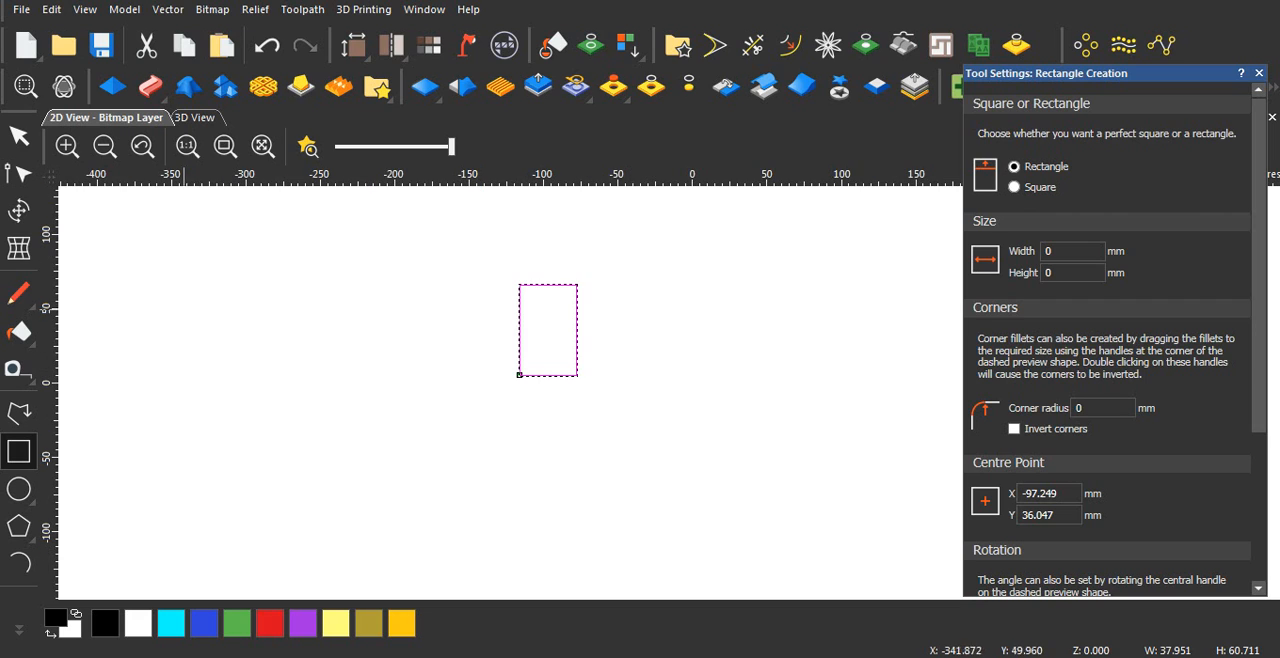
{"action": "left_click", "coordinate": [1259, 73]}
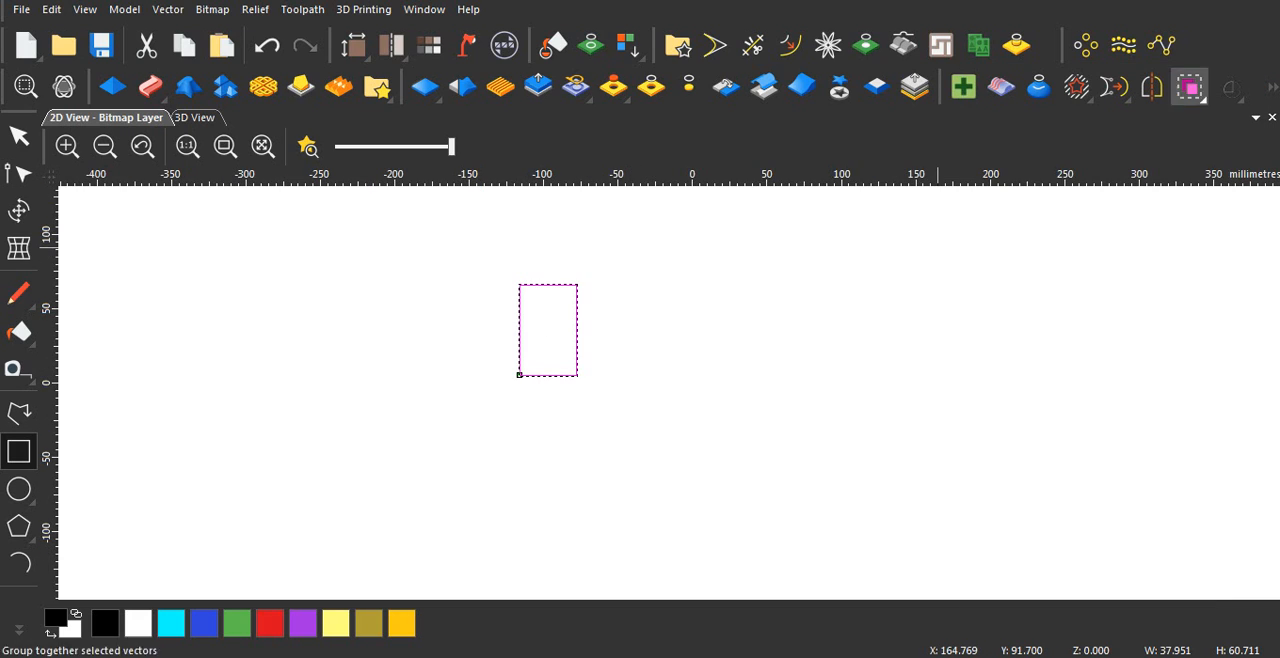
Step: Draw a shallow start-end-point arc about 29 mm wide and 6 mm high between the rectangle and the model's centre
{"action": "scroll", "coordinate": [641, 396], "scroll_direction": "down", "scroll_amount": 2}
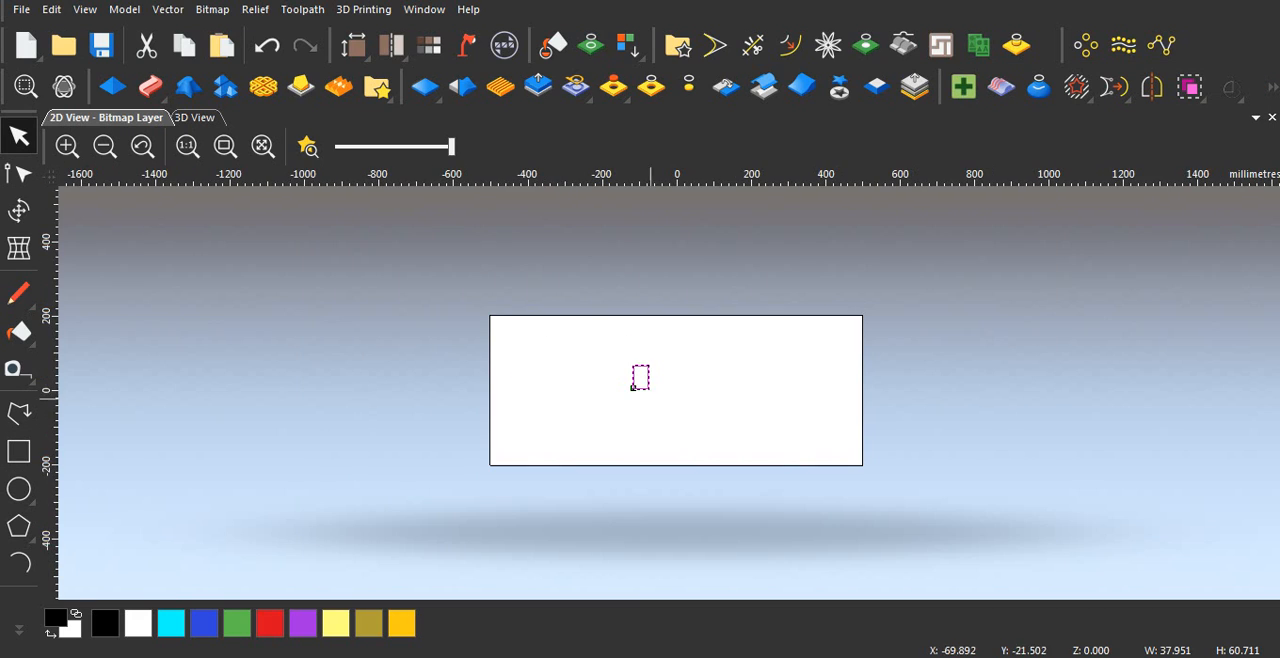
{"action": "scroll", "coordinate": [645, 384], "scroll_direction": "up", "scroll_amount": 1}
{"action": "scroll", "coordinate": [645, 383], "scroll_direction": "up", "scroll_amount": 1}
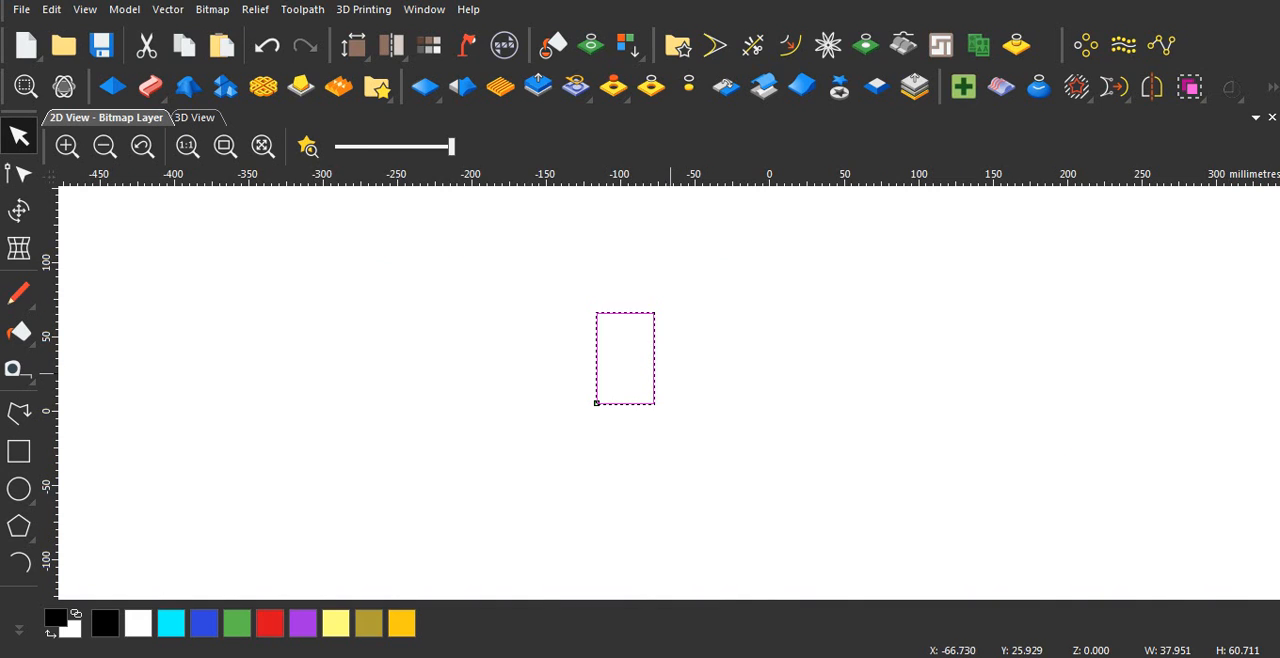
{"action": "scroll", "coordinate": [660, 374], "scroll_direction": "down", "scroll_amount": 1}
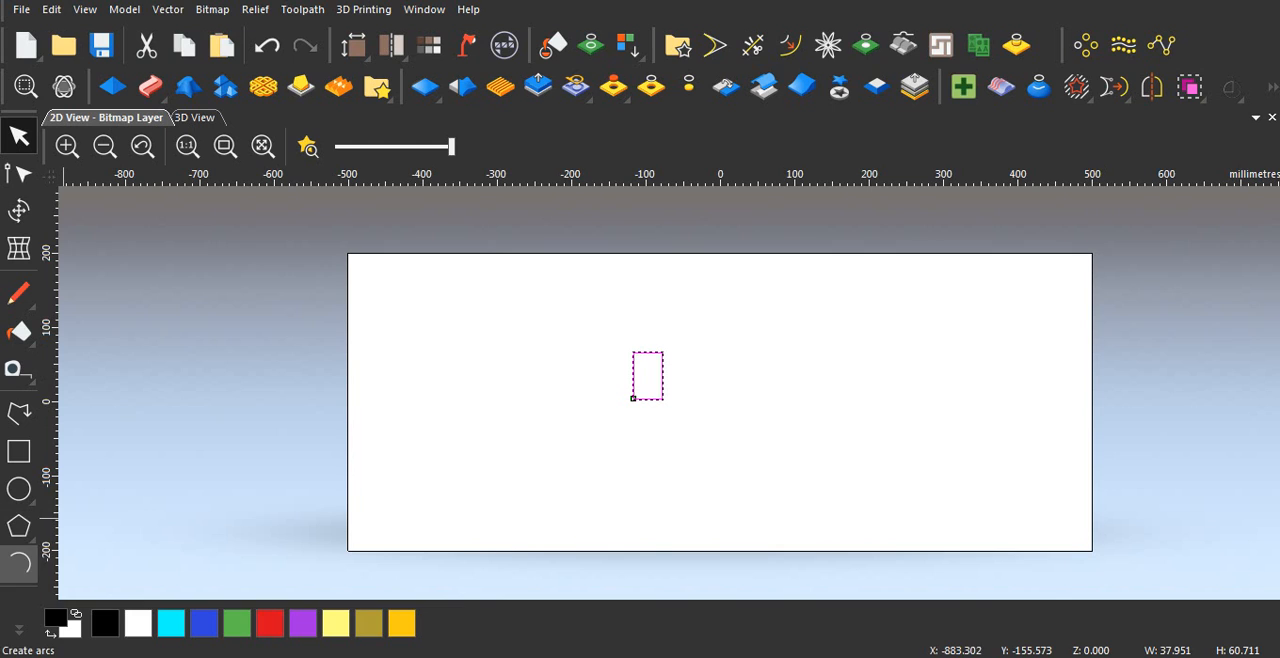
{"action": "left_click", "coordinate": [19, 565]}
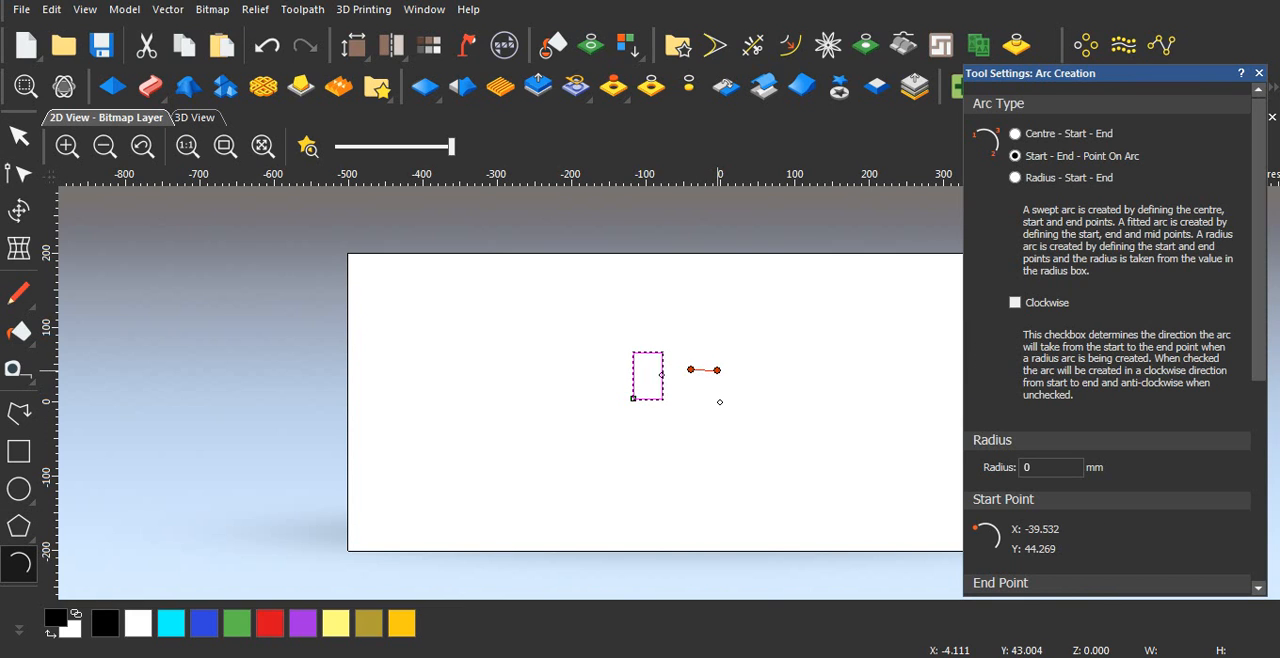
{"action": "scroll", "coordinate": [716, 370], "scroll_direction": "up", "scroll_amount": 1}
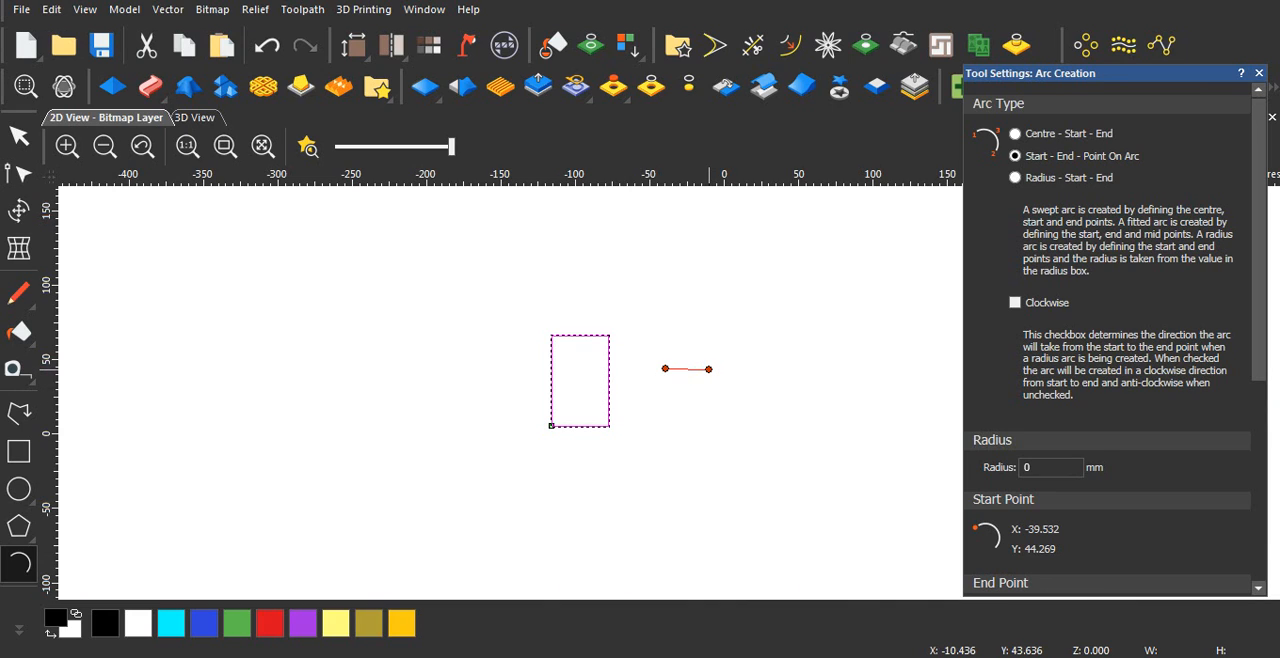
{"action": "left_click", "coordinate": [709, 369]}
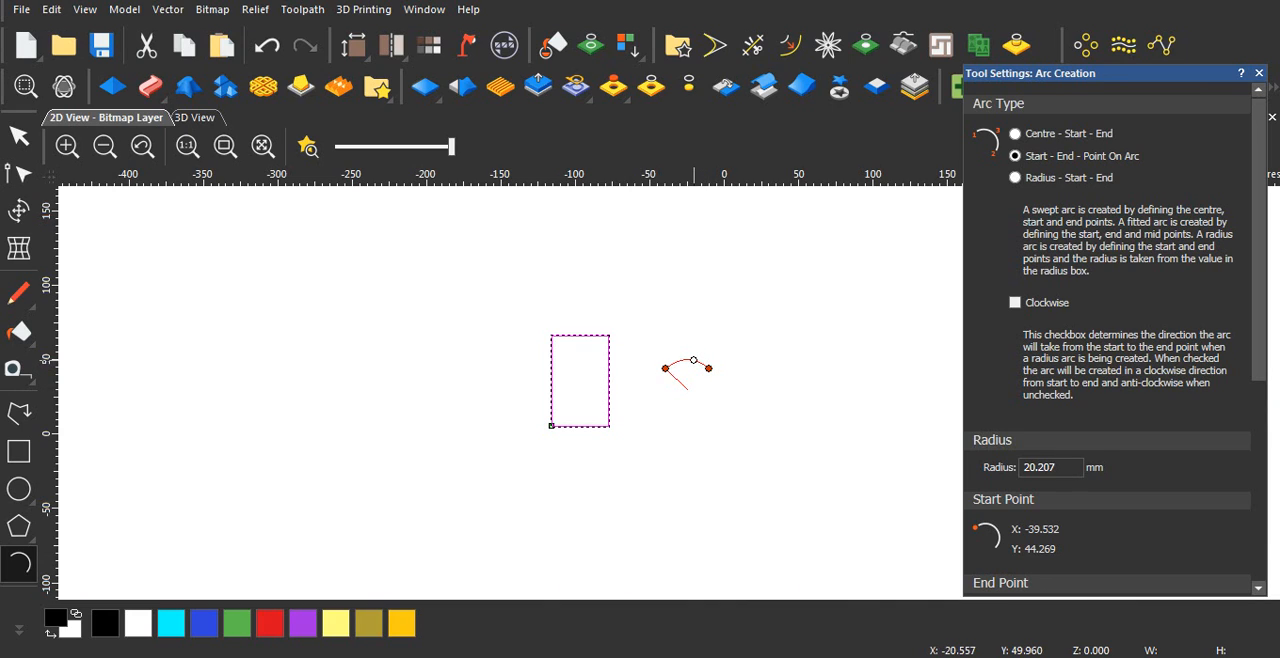
{"action": "left_click", "coordinate": [694, 359]}
{"action": "key", "text": "Escape"}
{"action": "scroll", "coordinate": [672, 394], "scroll_direction": "down", "scroll_amount": 2}
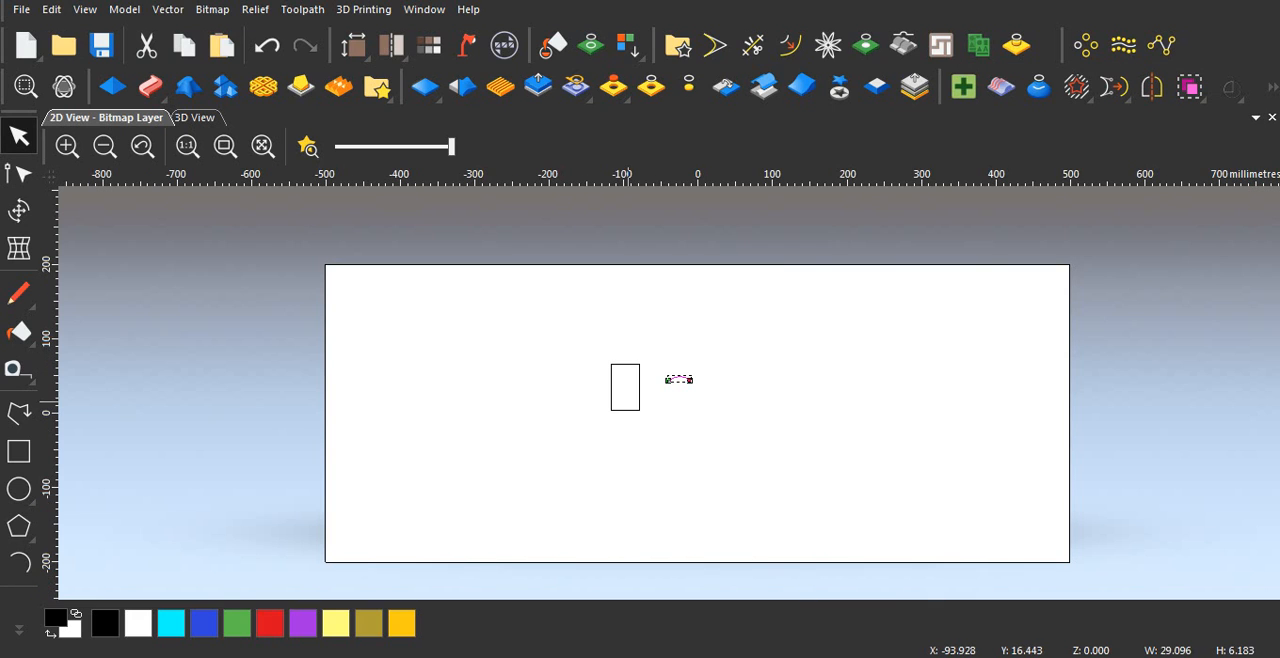
{"action": "scroll", "coordinate": [661, 391], "scroll_direction": "down", "scroll_amount": 2}
{"action": "scroll", "coordinate": [661, 392], "scroll_direction": "up", "scroll_amount": 2}
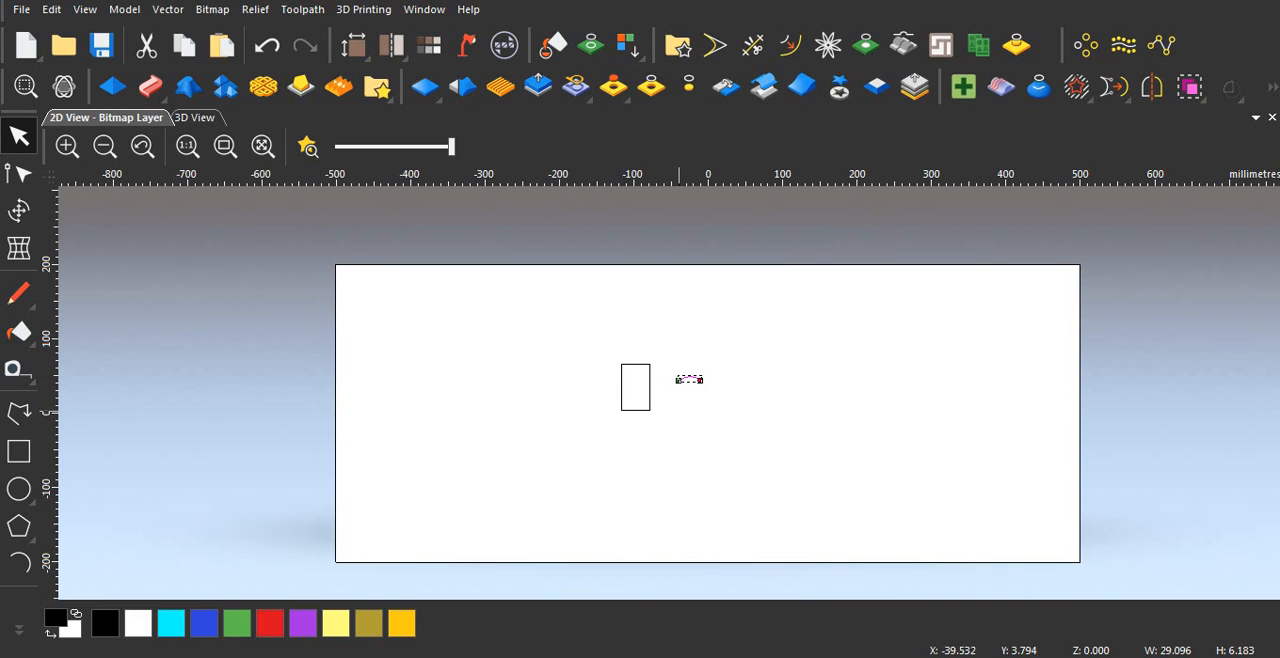
{"action": "scroll", "coordinate": [677, 404], "scroll_direction": "up", "scroll_amount": 2}
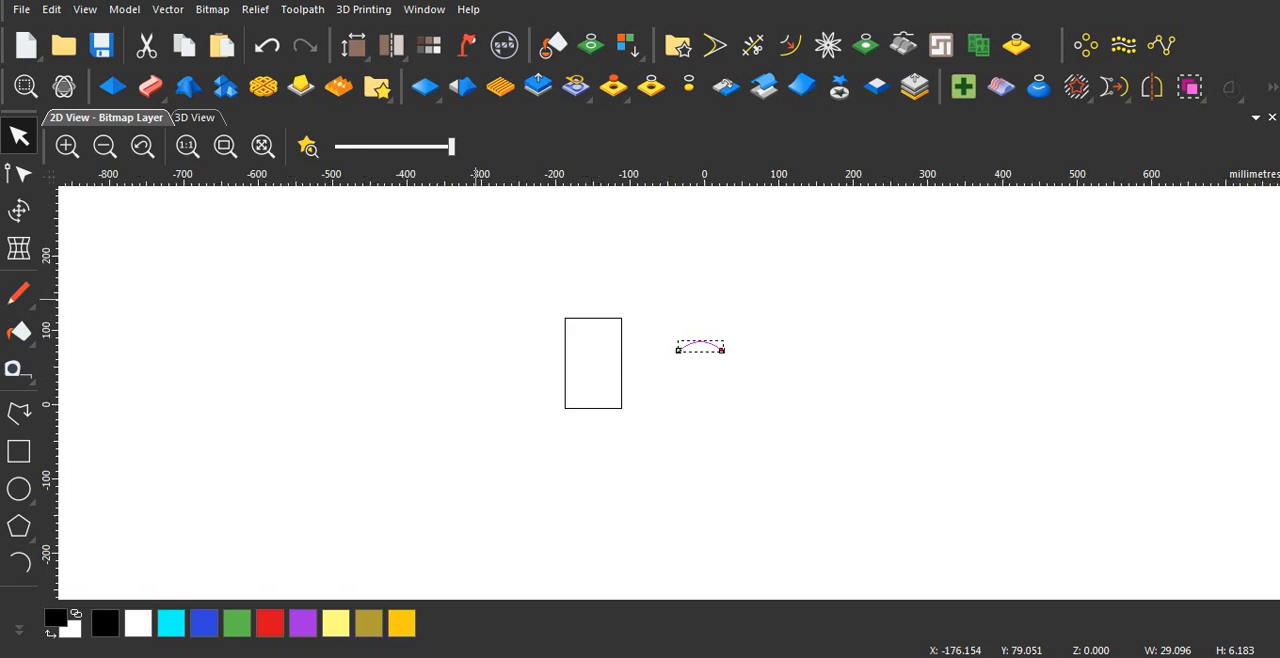
{"action": "scroll", "coordinate": [670, 395], "scroll_direction": "down", "scroll_amount": 2}
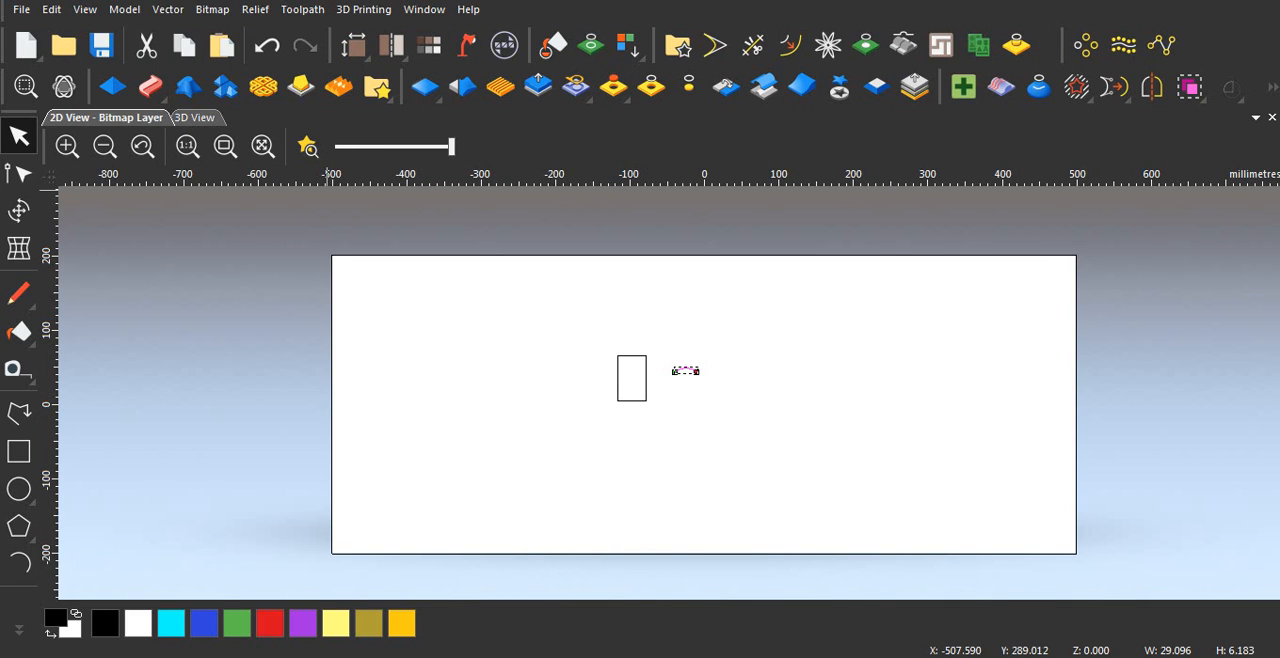
Step: Import the stone-texture-110 image from the Downloads folder as relief clipart in the 3D view
{"action": "left_click", "coordinate": [195, 118]}
{"action": "scroll", "coordinate": [635, 383], "scroll_direction": "up", "scroll_amount": 2}
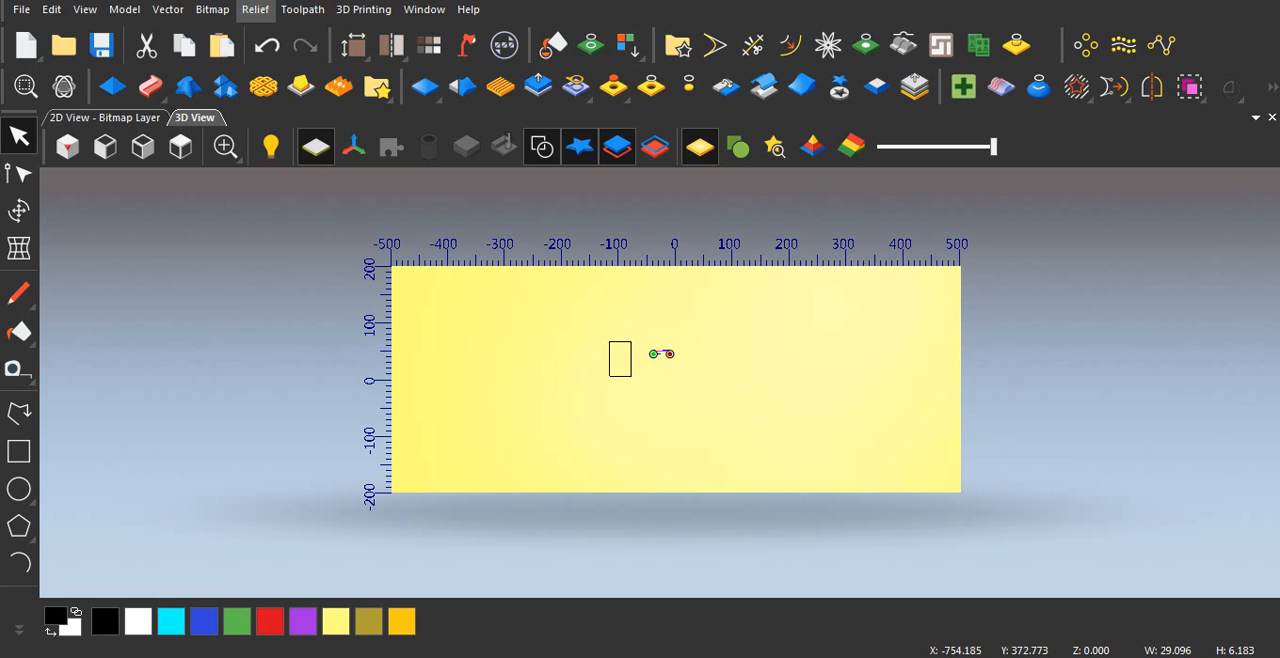
{"action": "left_click", "coordinate": [255, 9]}
{"action": "mouse_move", "coordinate": [300, 38]}
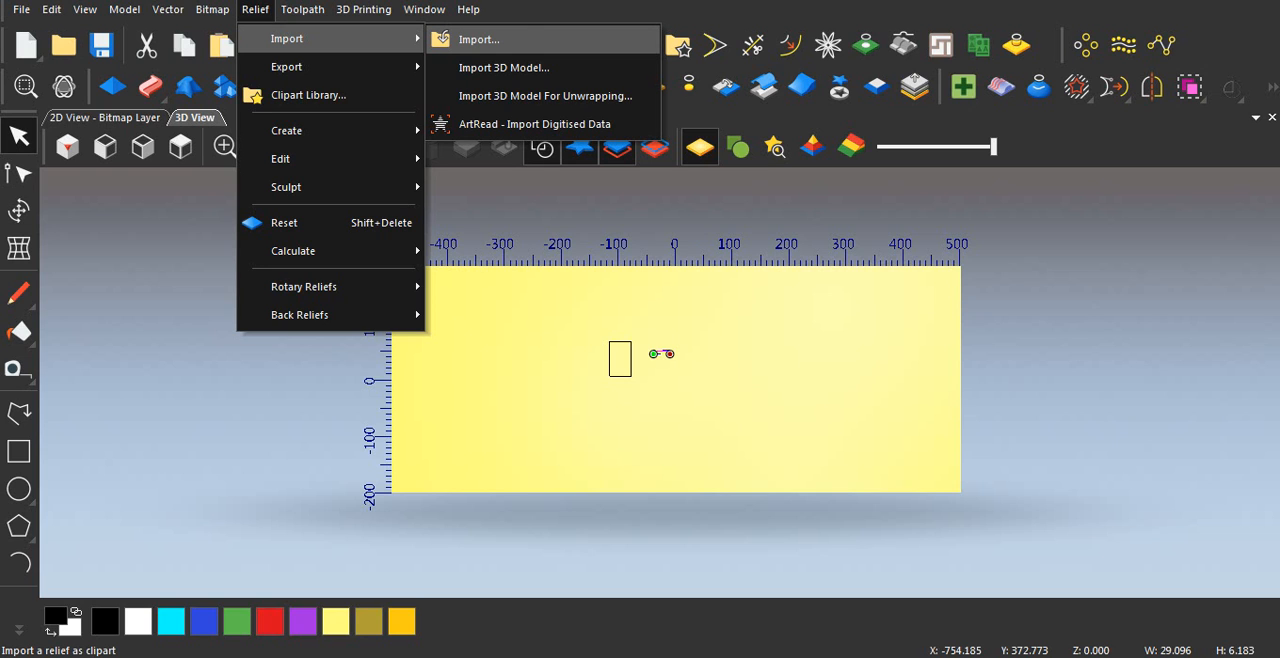
{"action": "left_click", "coordinate": [478, 39]}
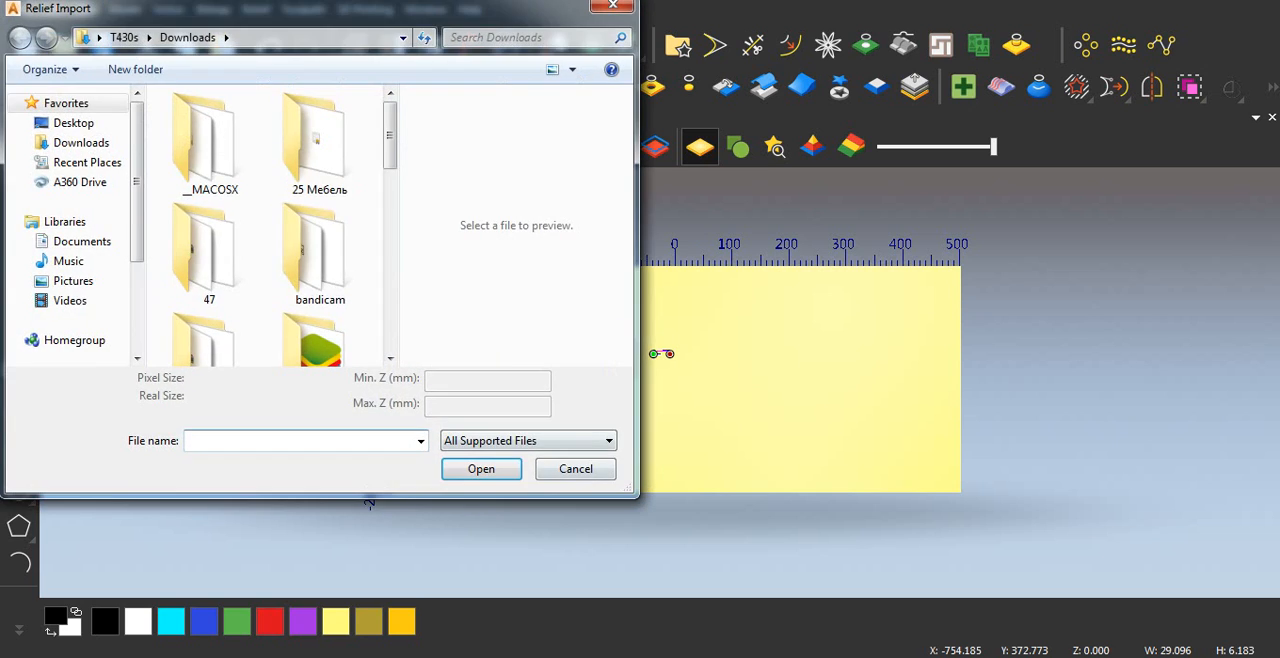
{"action": "scroll", "coordinate": [209, 240], "scroll_direction": "down", "scroll_amount": 5}
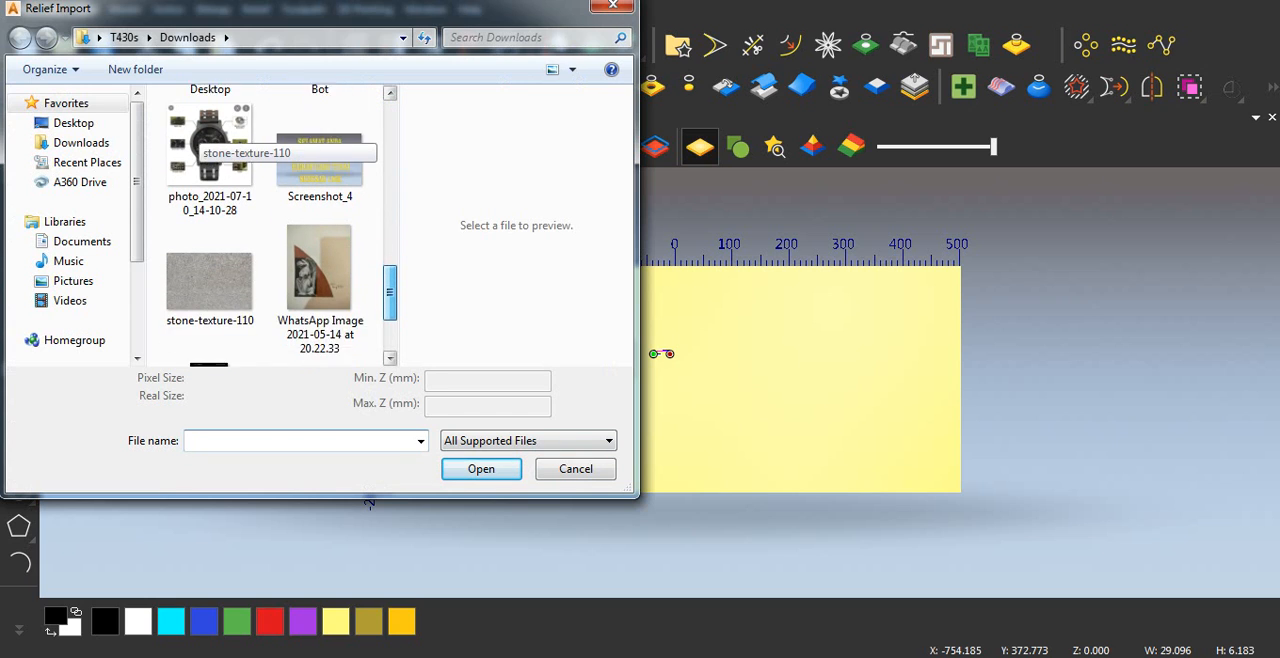
{"action": "left_click", "coordinate": [209, 265]}
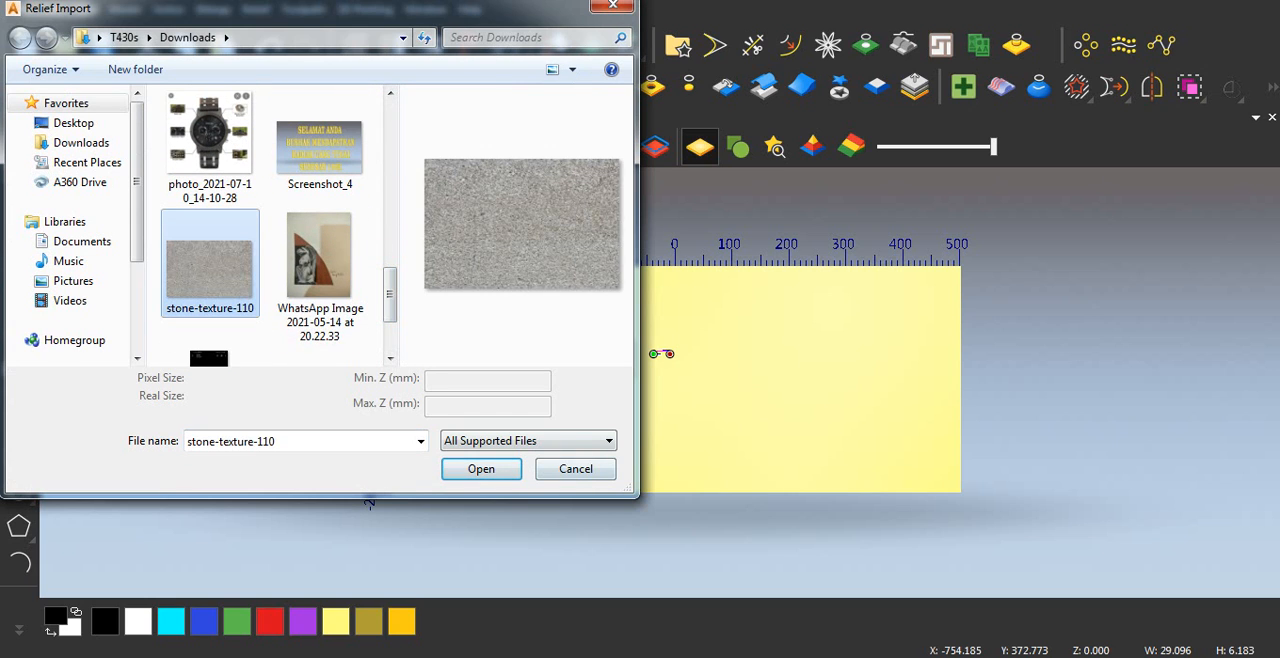
{"action": "left_click", "coordinate": [481, 469]}
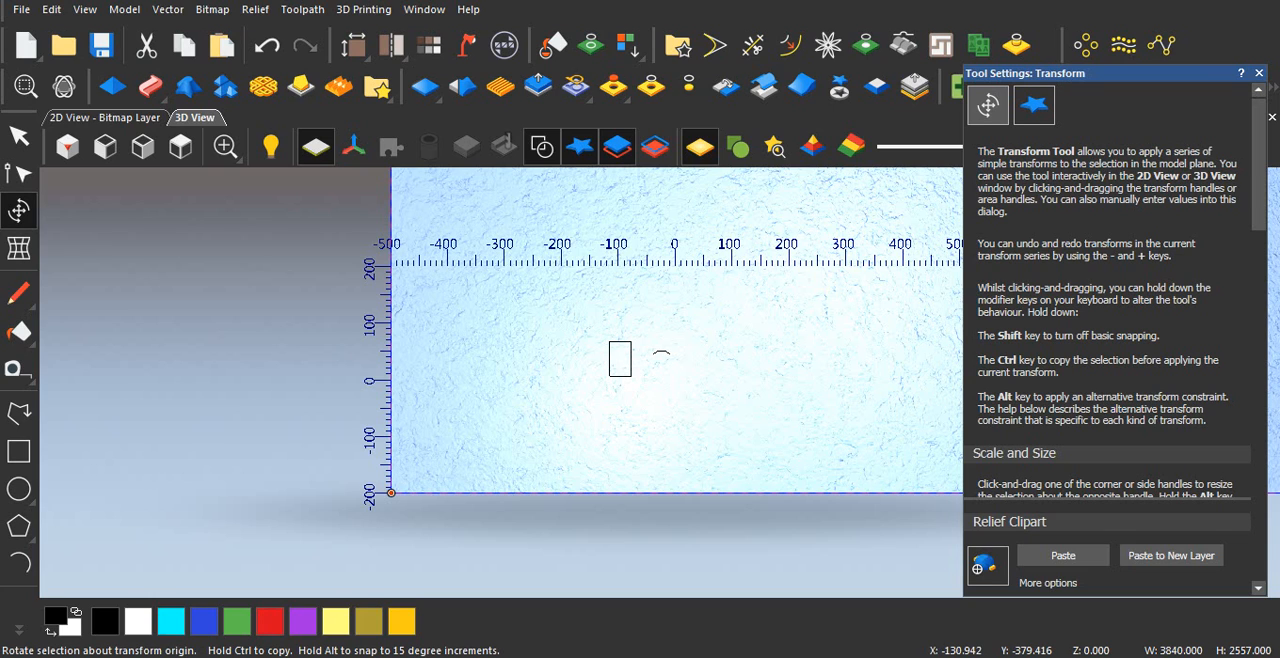
Step: Switch to the browser, examine the stone-texture-110 download page on jooinn.com, and return to the untitled ArtCAM model
{"action": "mouse_move", "coordinate": [256, 656]}
{"action": "left_click", "coordinate": [256, 575]}
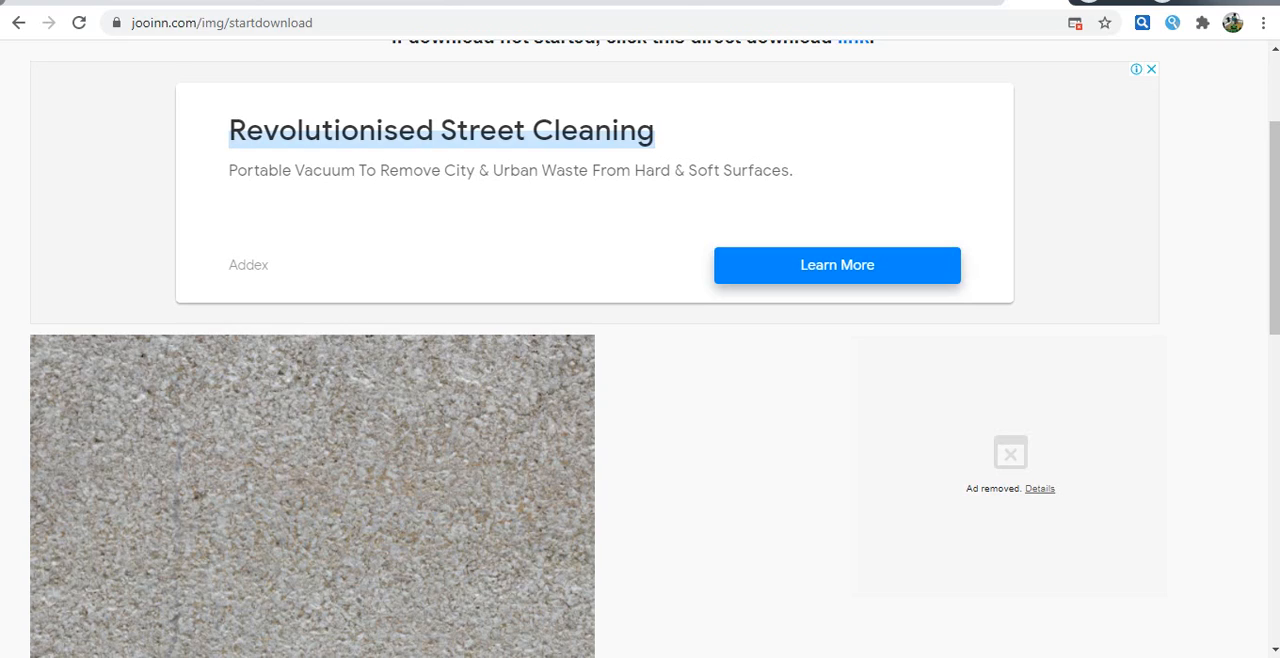
{"action": "scroll", "coordinate": [640, 350], "scroll_direction": "up", "scroll_amount": 2}
{"action": "scroll", "coordinate": [640, 350], "scroll_direction": "down", "scroll_amount": 2}
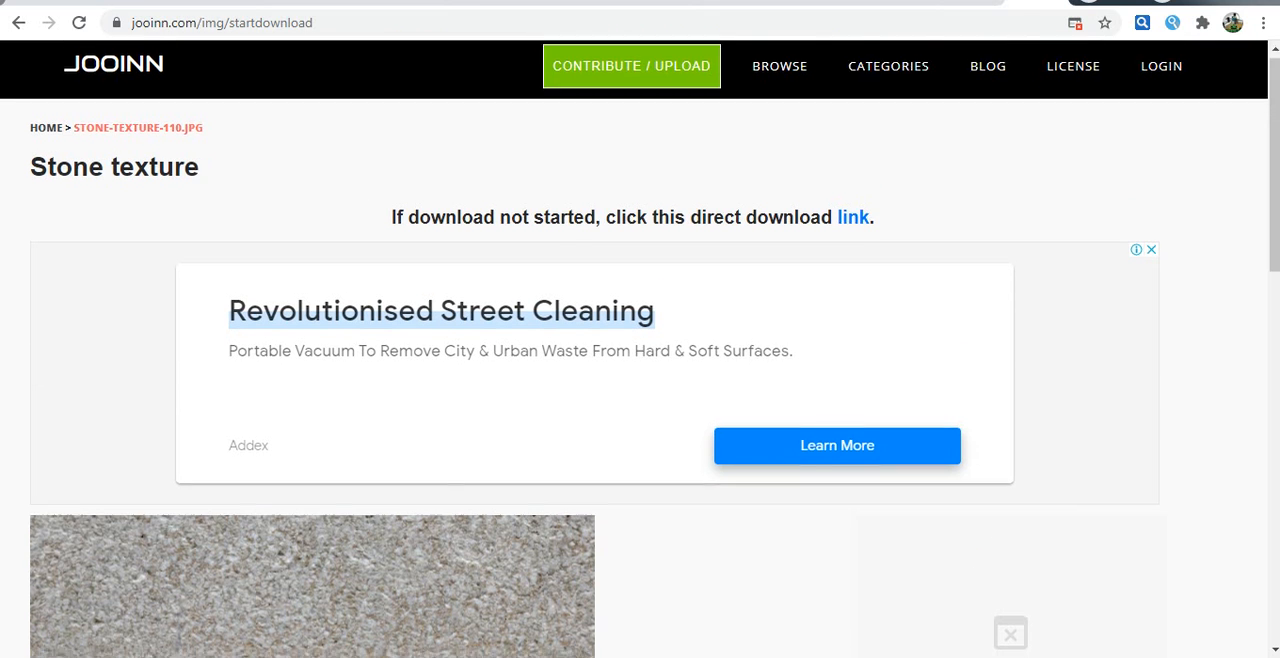
{"action": "scroll", "coordinate": [640, 350], "scroll_direction": "up", "scroll_amount": 2}
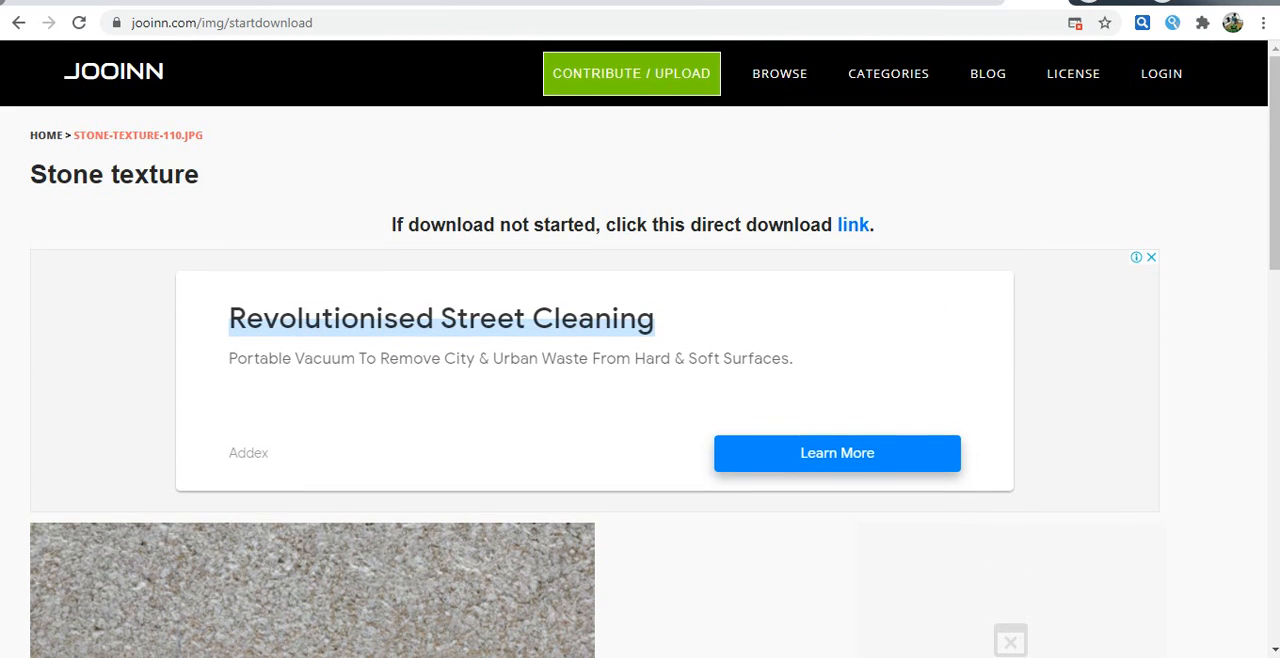
{"action": "scroll", "coordinate": [640, 350], "scroll_direction": "down", "scroll_amount": 3}
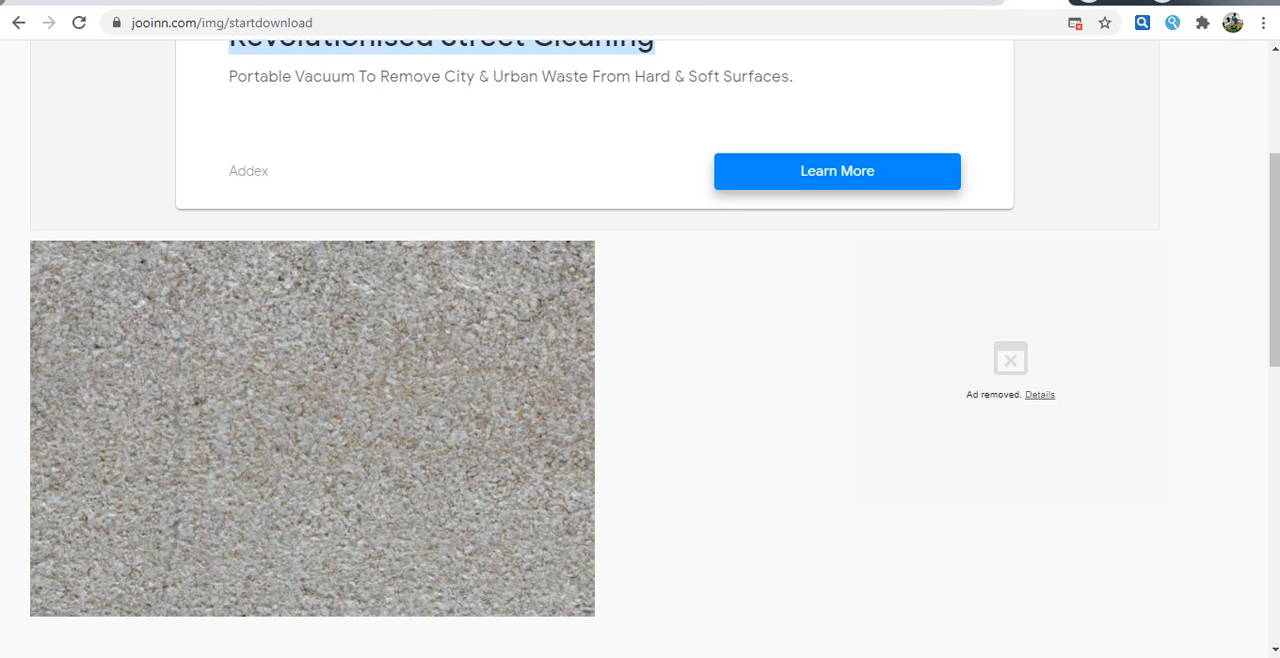
{"action": "scroll", "coordinate": [640, 350], "scroll_direction": "up", "scroll_amount": 3}
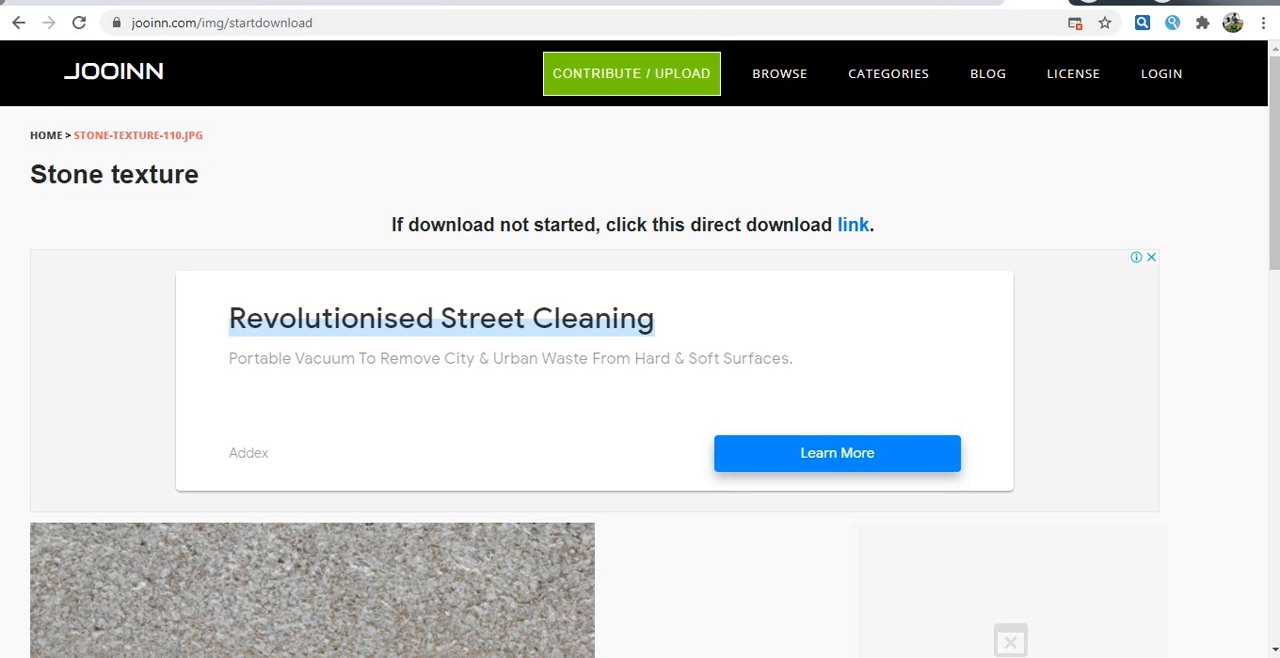
{"action": "scroll", "coordinate": [640, 350], "scroll_direction": "down", "scroll_amount": 1}
{"action": "scroll", "coordinate": [640, 350], "scroll_direction": "down", "scroll_amount": 2}
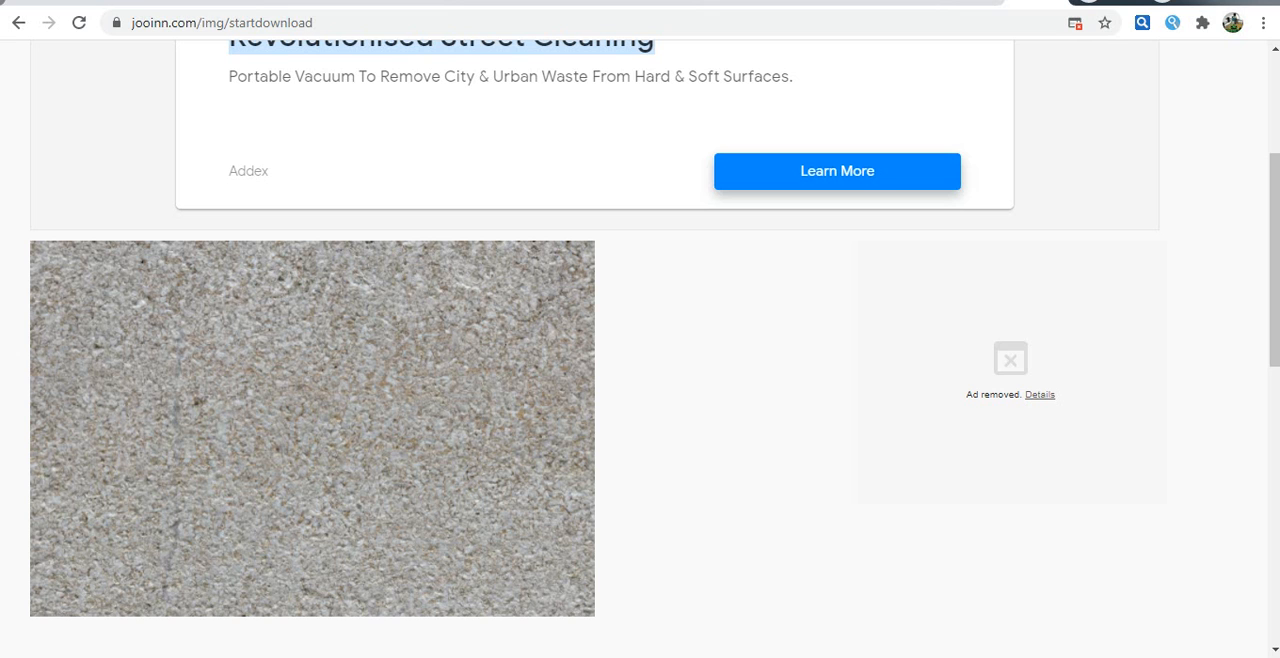
{"action": "mouse_move", "coordinate": [490, 655]}
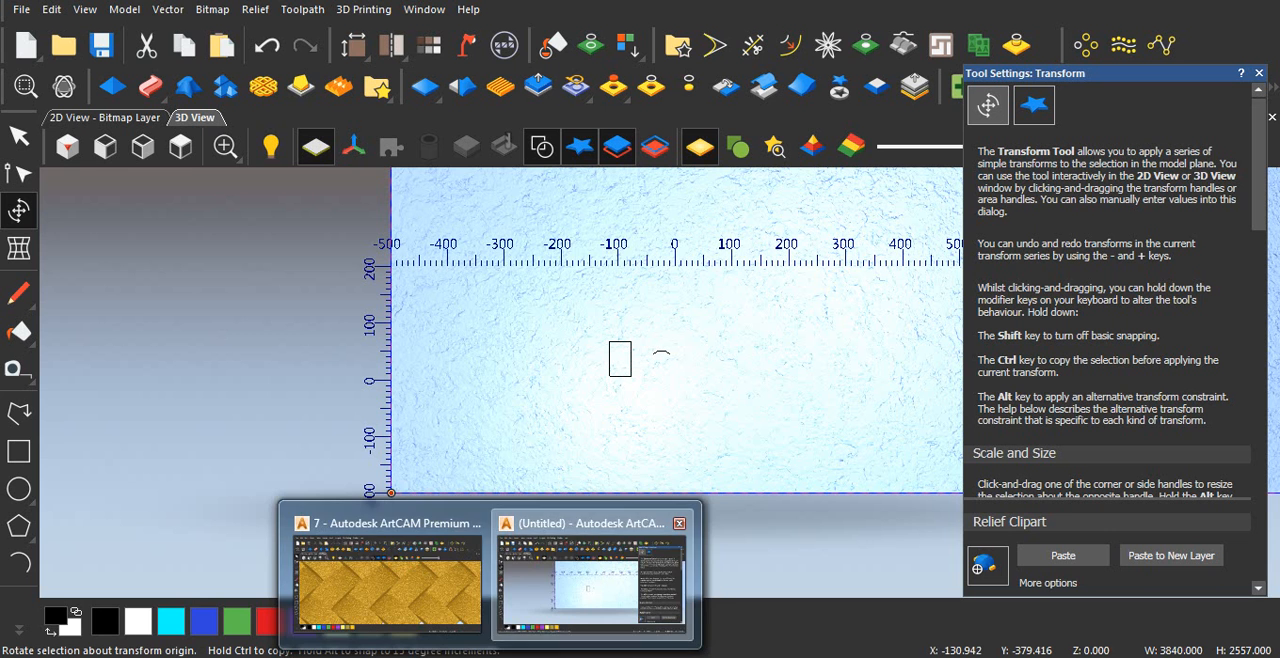
{"action": "left_click", "coordinate": [594, 584]}
Step: Try to resize the stone texture clipart to 1000 mm wide, 400 mm high and a 2 mm Z range
{"action": "scroll", "coordinate": [660, 382], "scroll_direction": "down", "scroll_amount": 3}
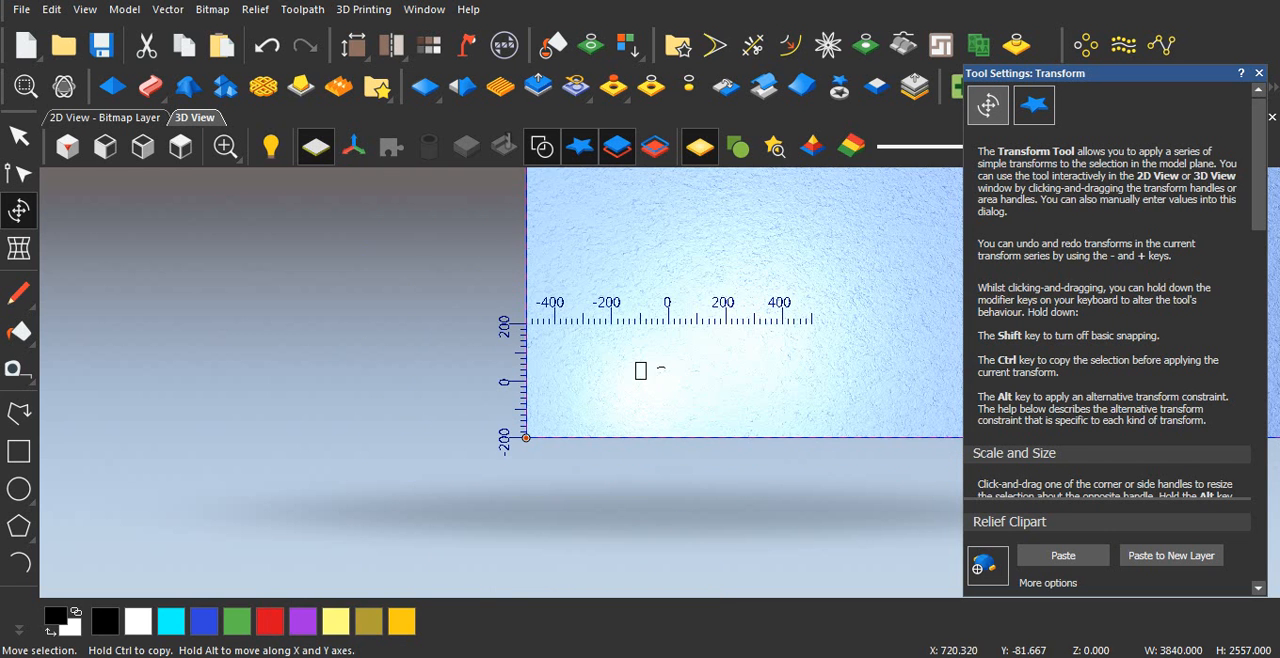
{"action": "scroll", "coordinate": [1108, 300], "scroll_direction": "down", "scroll_amount": 6}
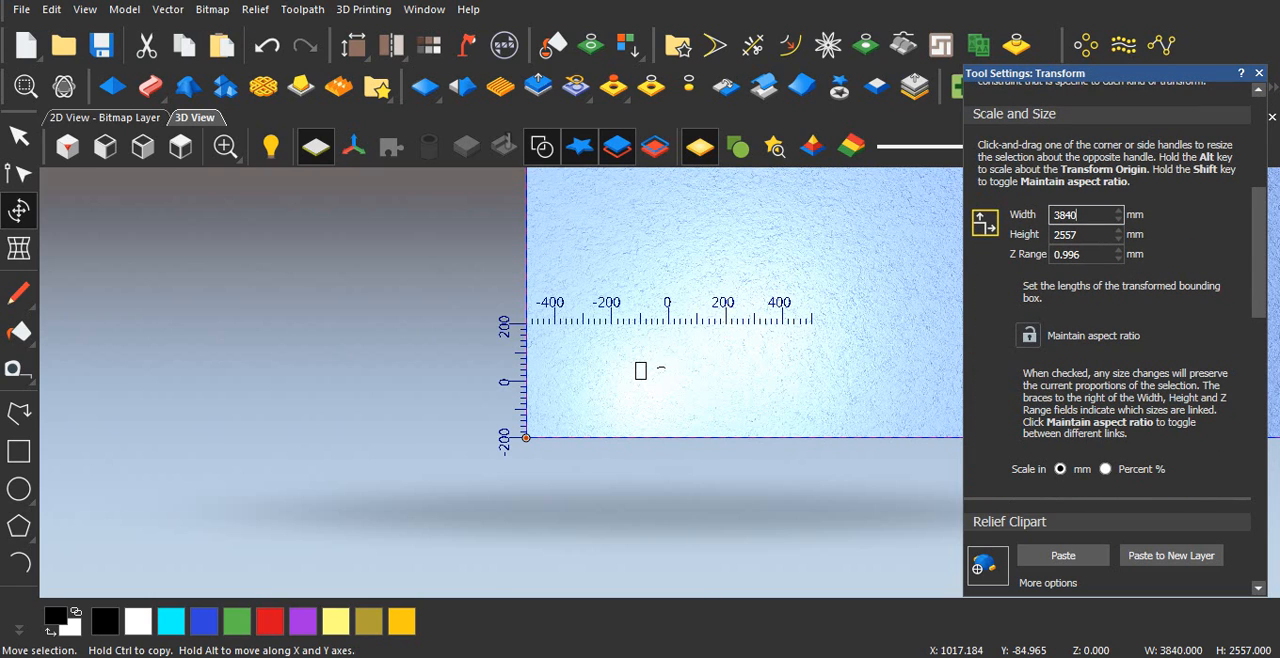
{"action": "left_click_drag", "start_coordinate": [1079, 215], "coordinate": [1045, 215]}
{"action": "type", "text": "1000"}
{"action": "key", "text": "Tab"}
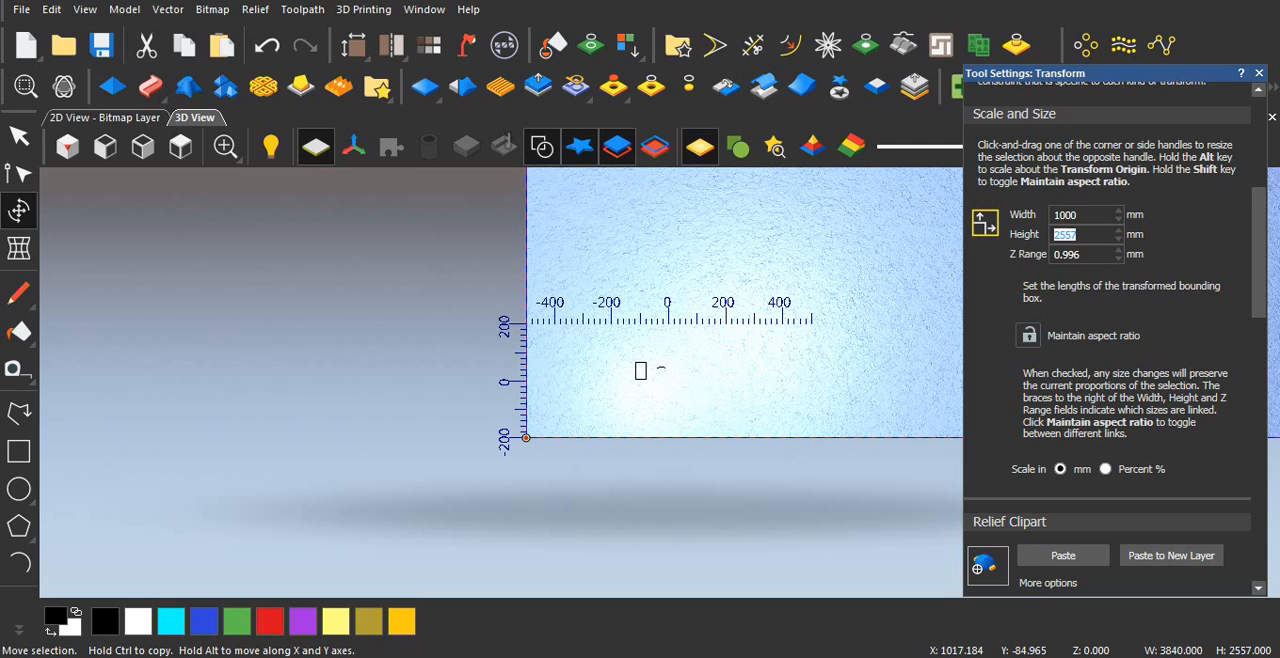
{"action": "type", "text": "400"}
{"action": "key", "text": "Tab"}
{"action": "left_click_drag", "start_coordinate": [1082, 254], "coordinate": [1044, 254]}
{"action": "type", "text": "2"}
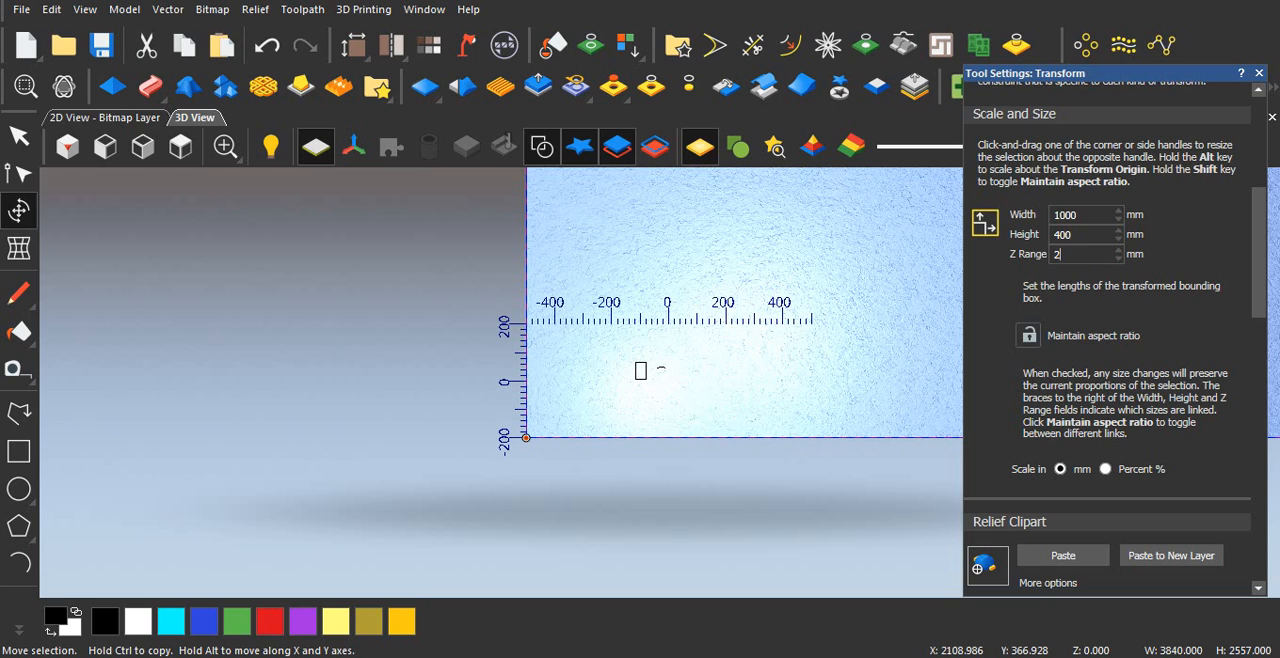
Step: Paste the stone texture clipart into the model's relief and delete the floating clipart copy
{"action": "scroll", "coordinate": [1115, 290], "scroll_direction": "down", "scroll_amount": 1}
{"action": "scroll", "coordinate": [1115, 290], "scroll_direction": "down", "scroll_amount": 5}
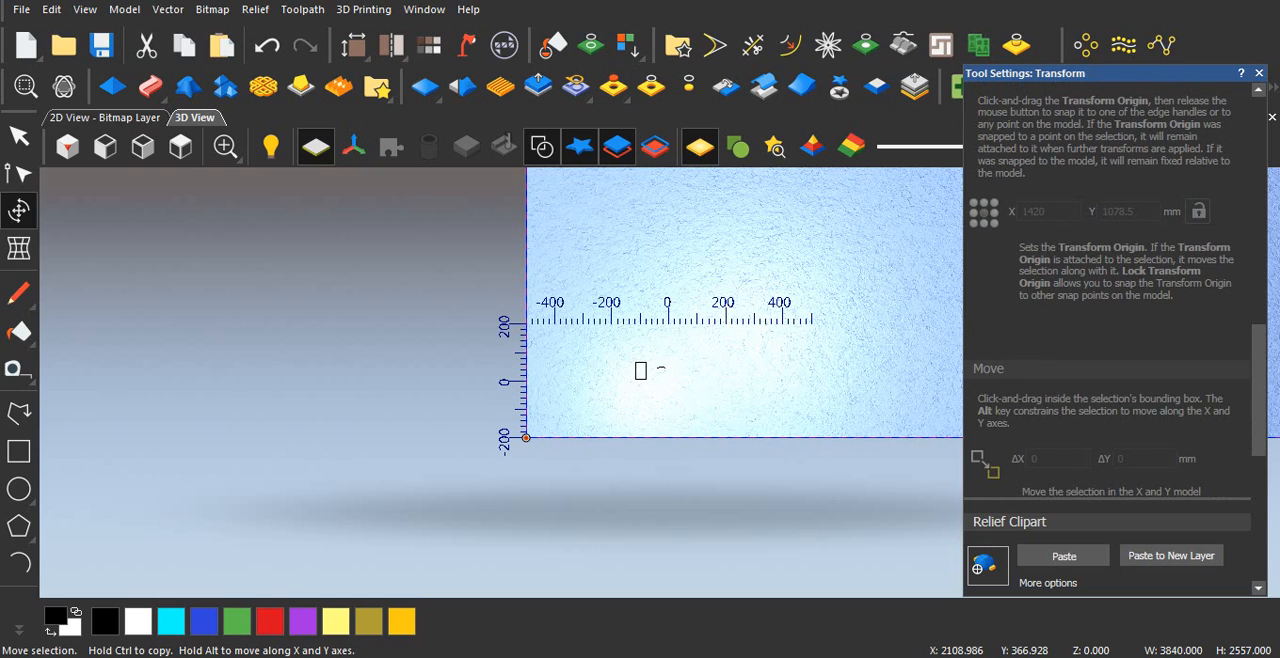
{"action": "key", "text": "Delete"}
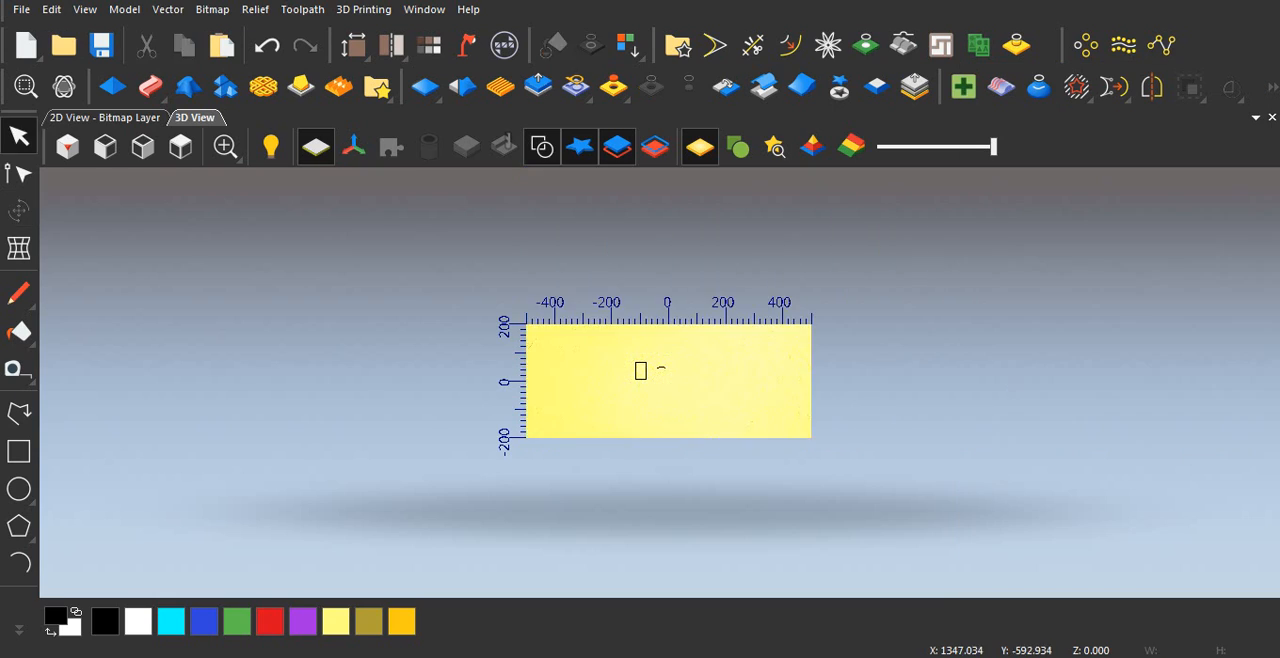
Step: Examine the pasted stone texture around the rectangle and arc from several angles in the 3D view
{"action": "scroll", "coordinate": [672, 386], "scroll_direction": "up", "scroll_amount": 3}
{"action": "scroll", "coordinate": [655, 390], "scroll_direction": "up", "scroll_amount": 3}
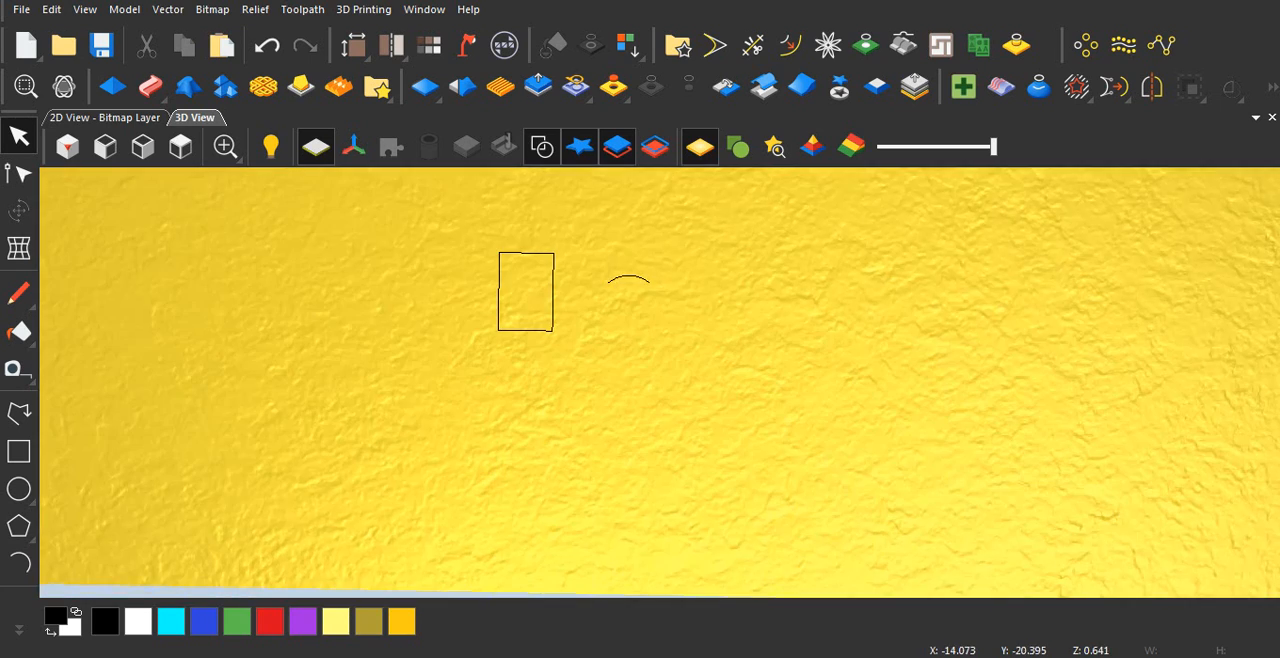
{"action": "left_click_drag", "start_coordinate": [643, 355], "coordinate": [642, 335]}
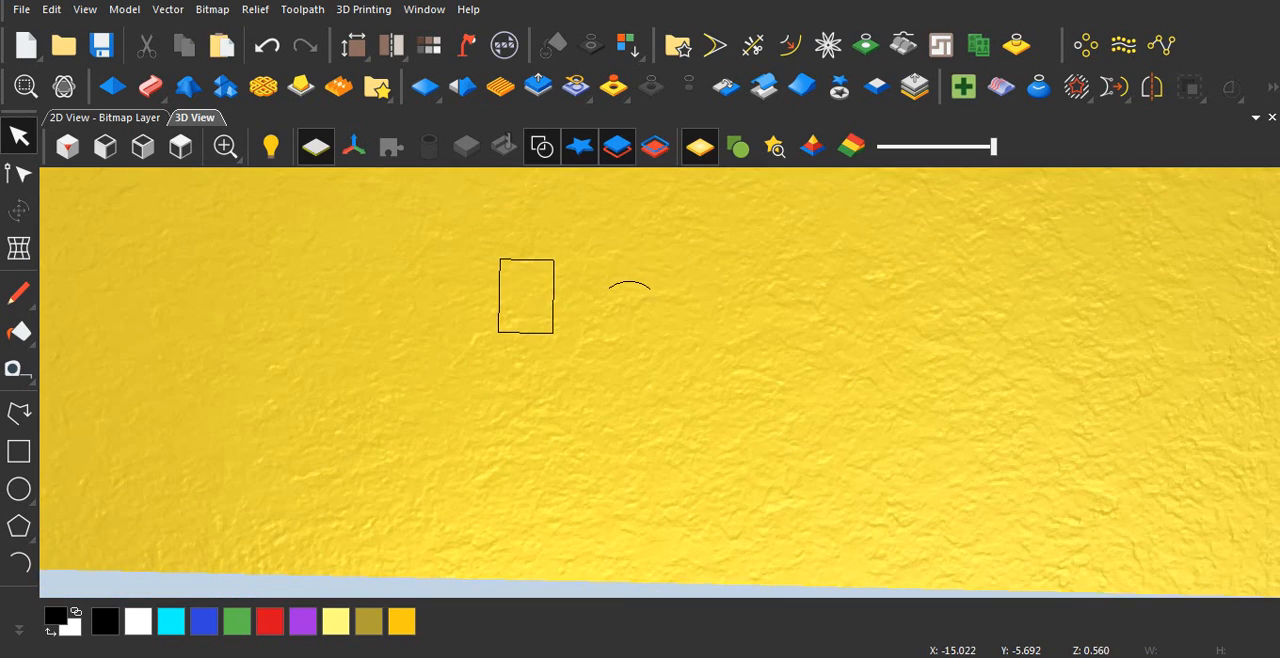
{"action": "scroll", "coordinate": [630, 379], "scroll_direction": "down", "scroll_amount": 1}
{"action": "scroll", "coordinate": [628, 378], "scroll_direction": "up", "scroll_amount": 1}
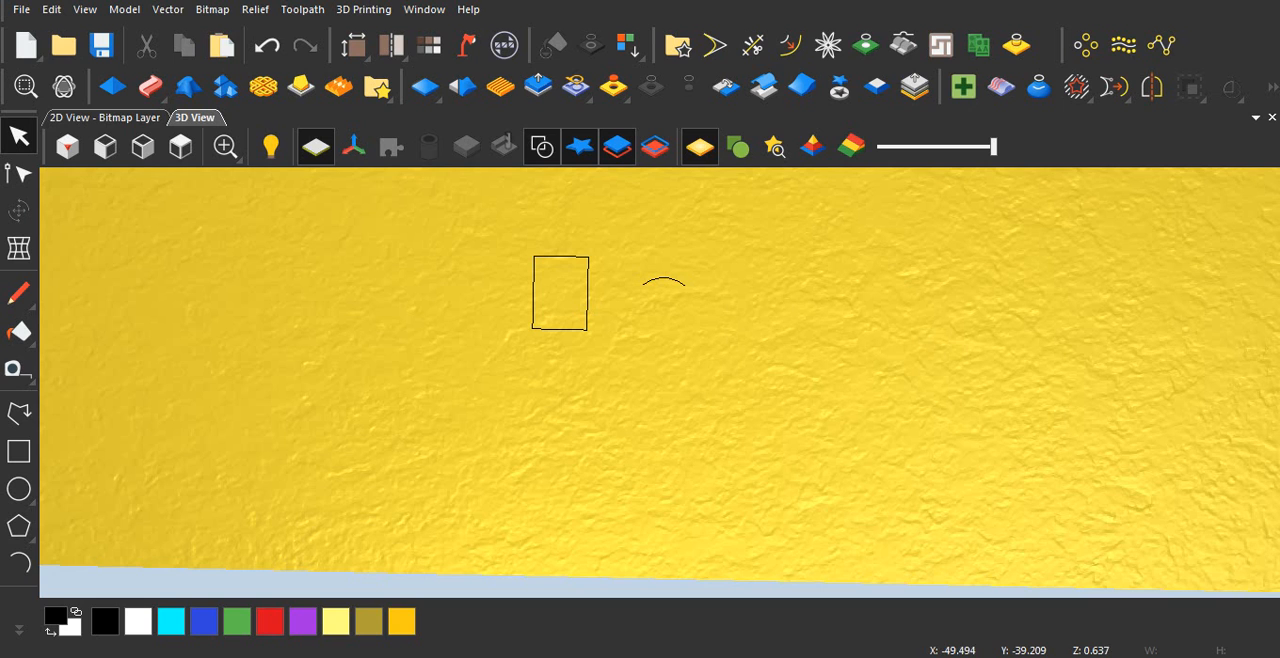
{"action": "left_click_drag", "start_coordinate": [630, 376], "coordinate": [635, 410]}
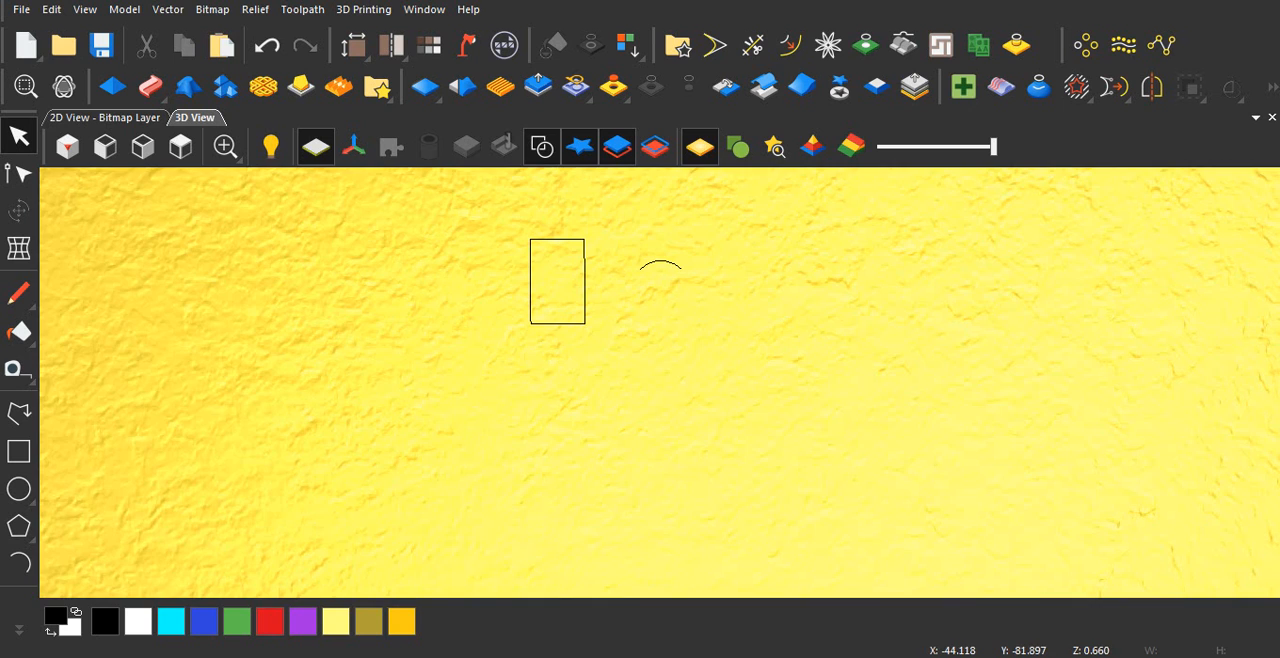
{"action": "scroll", "coordinate": [626, 420], "scroll_direction": "up", "scroll_amount": 3}
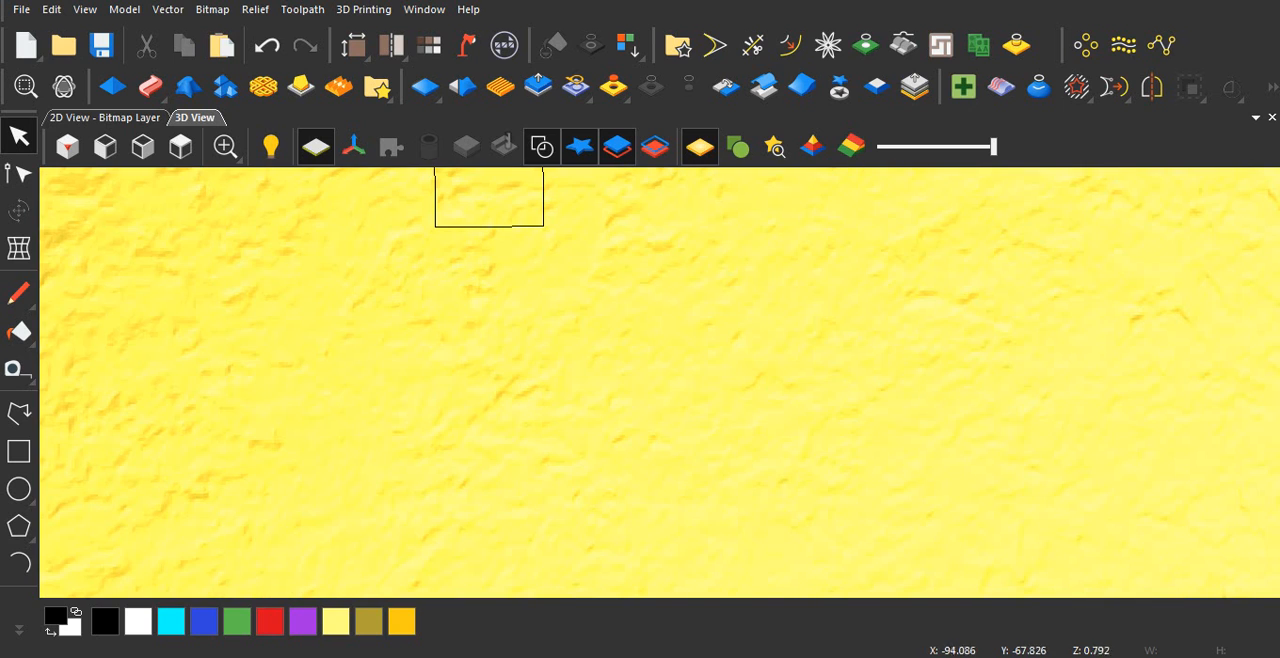
{"action": "scroll", "coordinate": [456, 428], "scroll_direction": "up", "scroll_amount": 1}
{"action": "mouse_move", "coordinate": [458, 428]}
{"action": "left_mouse_down"}
{"action": "mouse_move", "coordinate": [434, 382]}
{"action": "mouse_move", "coordinate": [440, 418]}
{"action": "mouse_move", "coordinate": [474, 448]}
{"action": "mouse_move", "coordinate": [500, 414]}
{"action": "left_mouse_up"}
{"action": "scroll", "coordinate": [440, 418], "scroll_direction": "down", "scroll_amount": 3}
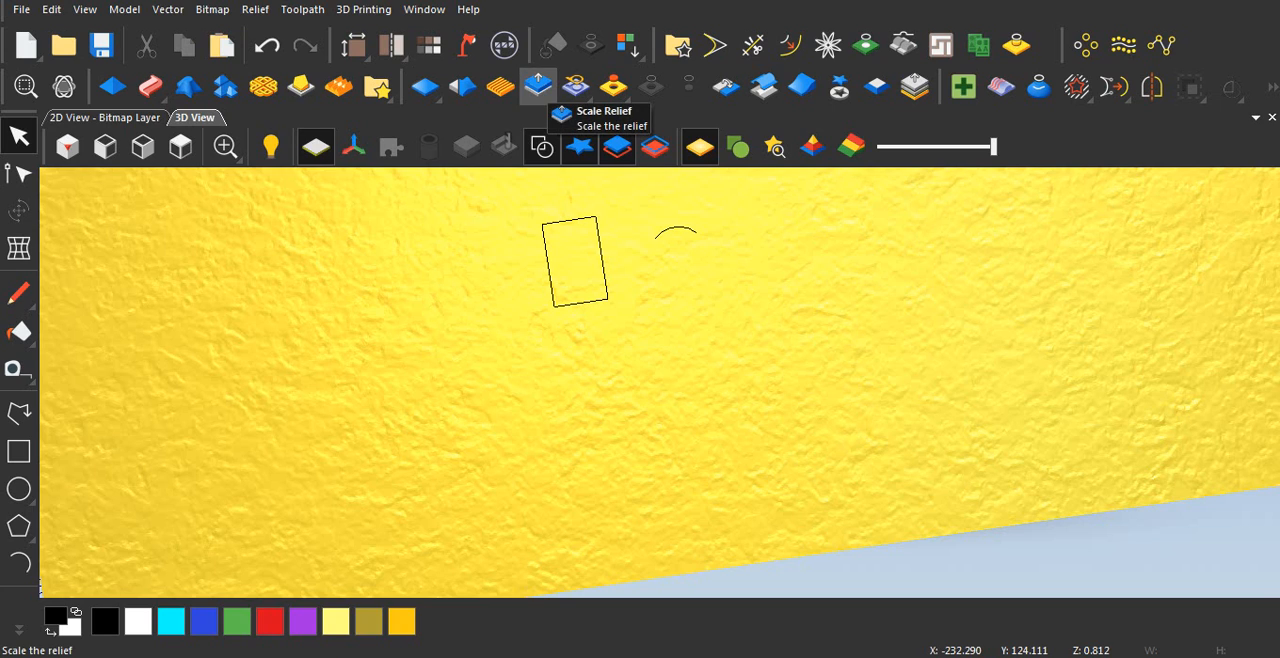
Step: Scale the whole relief, without a mask, to a height of 2 mm and close the Scale Relief settings
{"action": "left_click", "coordinate": [538, 88]}
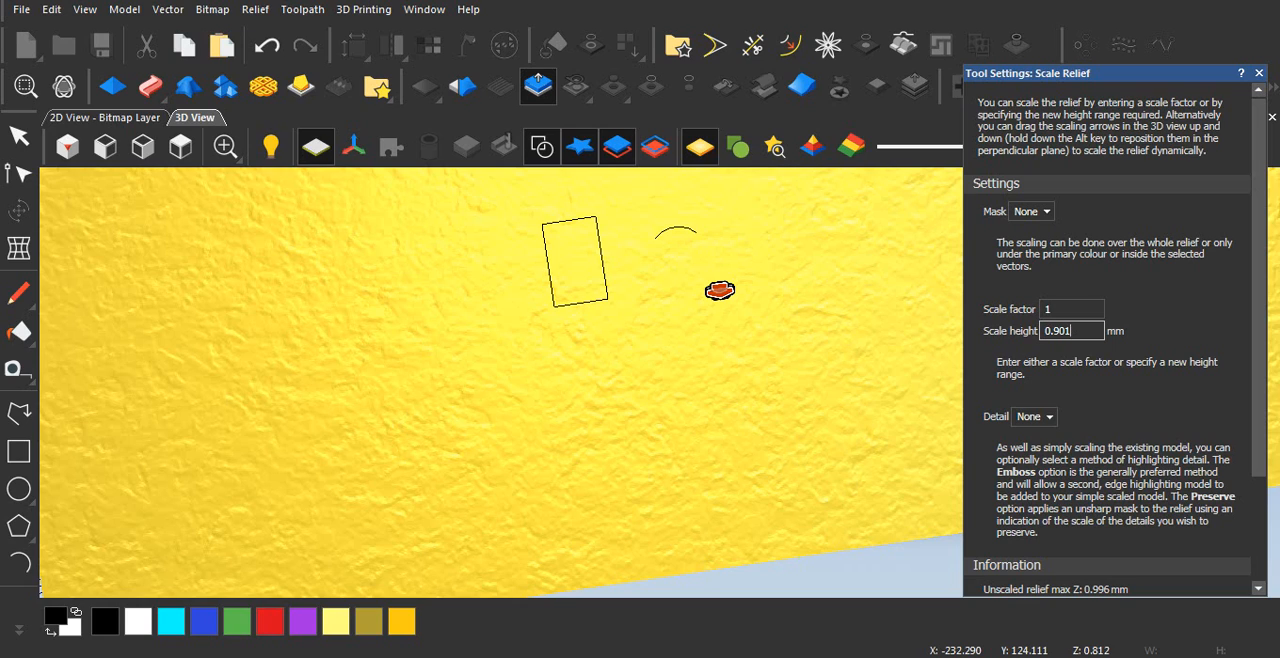
{"action": "key", "text": "ctrl+a"}
{"action": "type", "text": "2"}
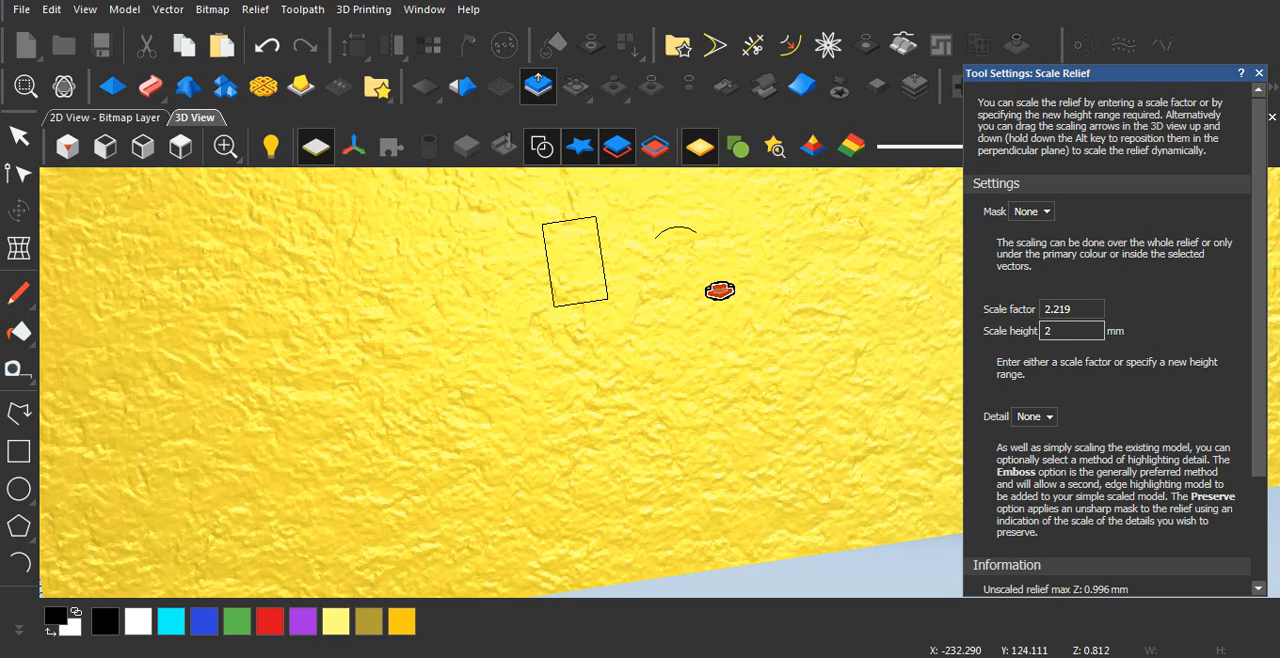
{"action": "scroll", "coordinate": [1110, 340], "scroll_direction": "down", "scroll_amount": 3}
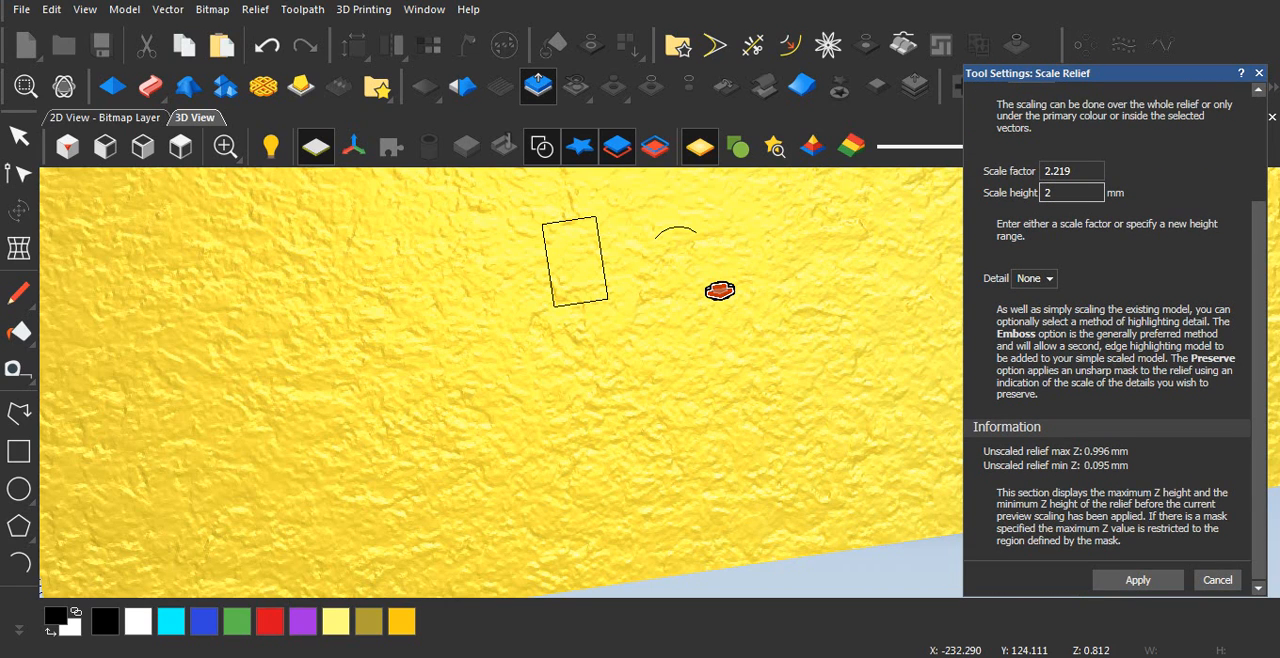
{"action": "left_click", "coordinate": [1138, 580]}
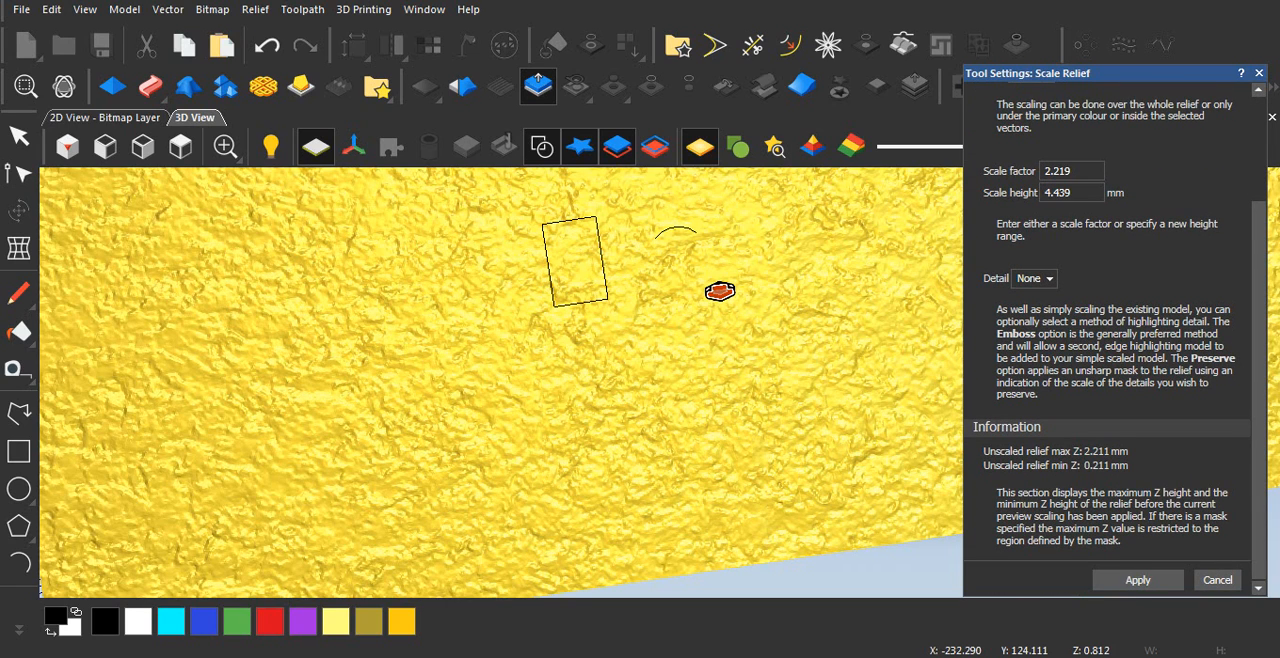
{"action": "left_click", "coordinate": [1259, 73]}
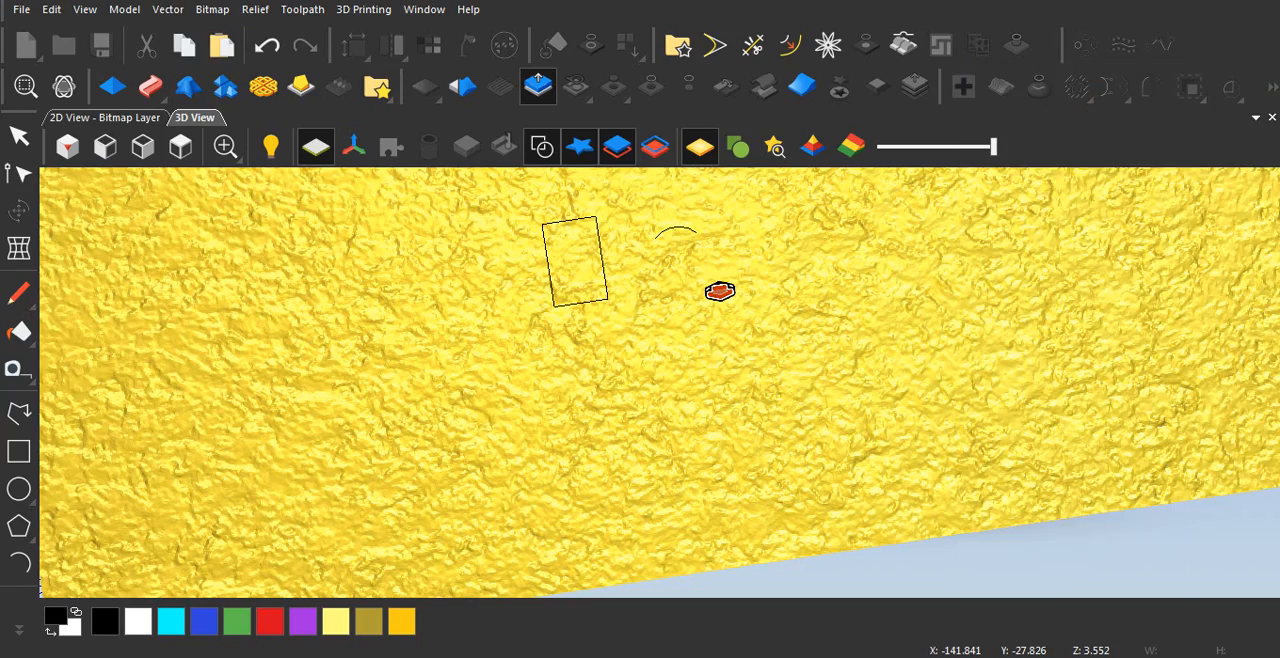
Step: Scale the whole relief again to a height of 3 mm and check the stone texture's surface
{"action": "scroll", "coordinate": [575, 490], "scroll_direction": "up", "scroll_amount": 2}
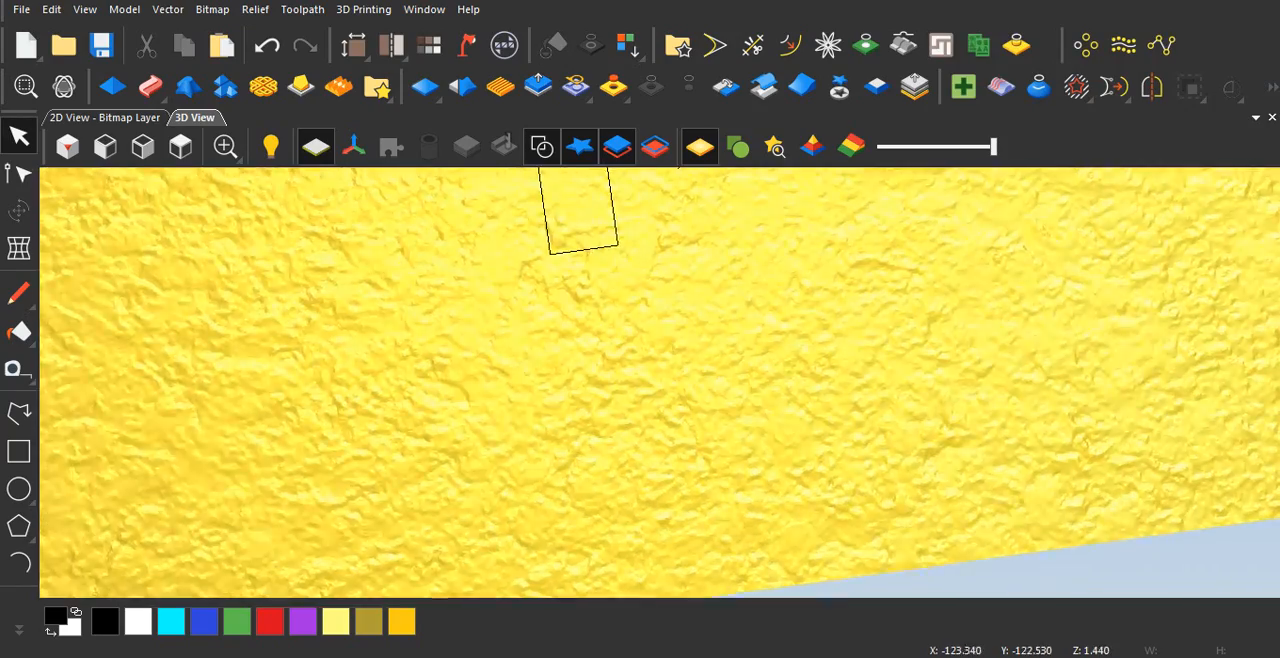
{"action": "middle_click_drag", "start_coordinate": [575, 490], "coordinate": [525, 478]}
{"action": "middle_click_drag", "start_coordinate": [532, 556], "coordinate": [512, 476]}
{"action": "left_click", "coordinate": [537, 87]}
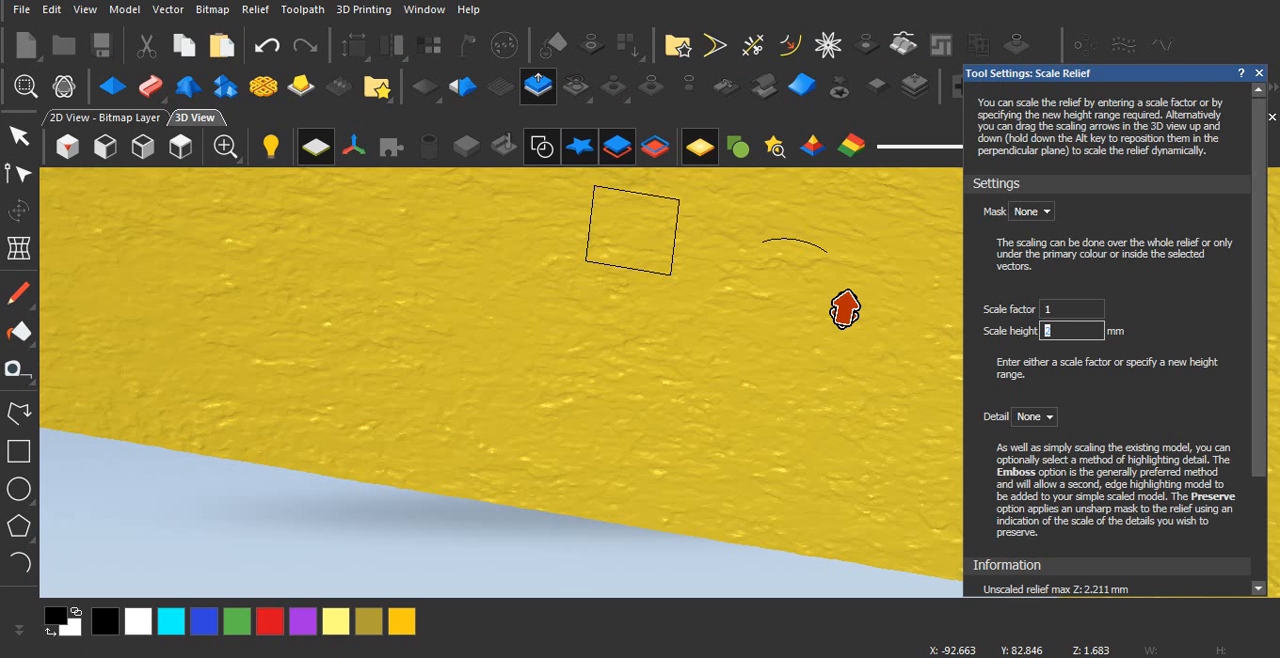
{"action": "key", "text": "Return"}
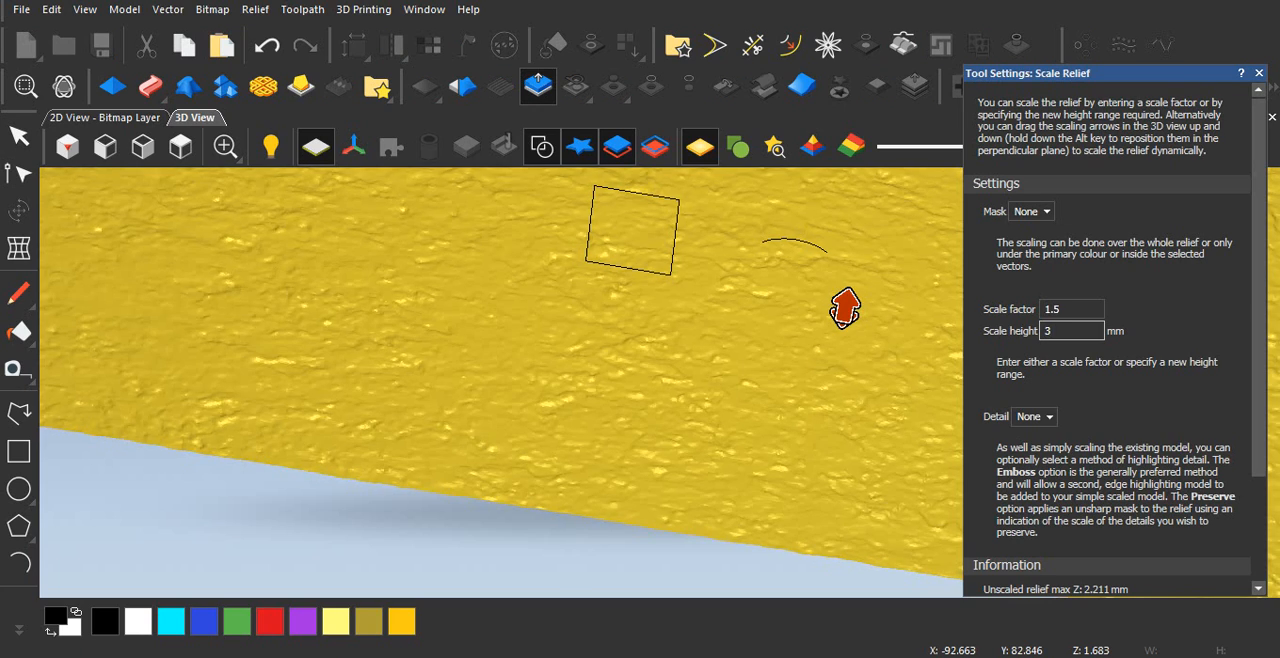
{"action": "left_click", "coordinate": [1138, 580]}
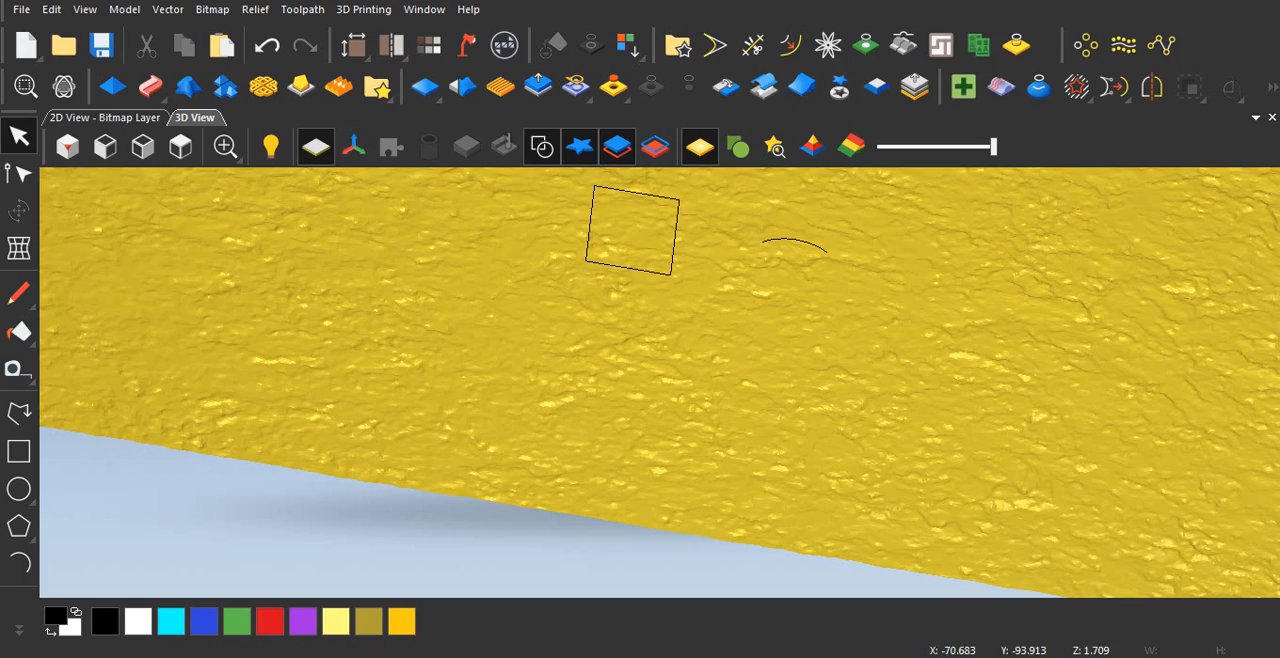
{"action": "scroll", "coordinate": [665, 405], "scroll_direction": "up", "scroll_amount": 1}
{"action": "left_click_drag", "start_coordinate": [675, 400], "coordinate": [640, 440]}
{"action": "scroll", "coordinate": [645, 415], "scroll_direction": "down", "scroll_amount": 4}
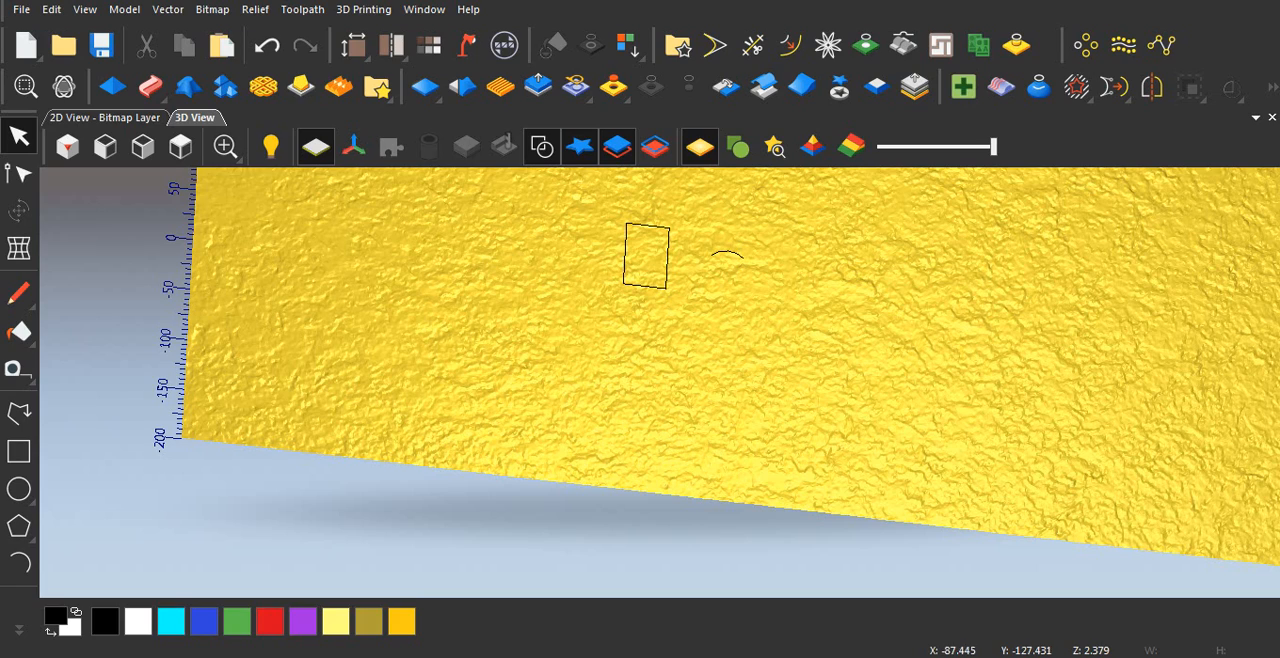
{"action": "left_click_drag", "start_coordinate": [640, 422], "coordinate": [625, 475]}
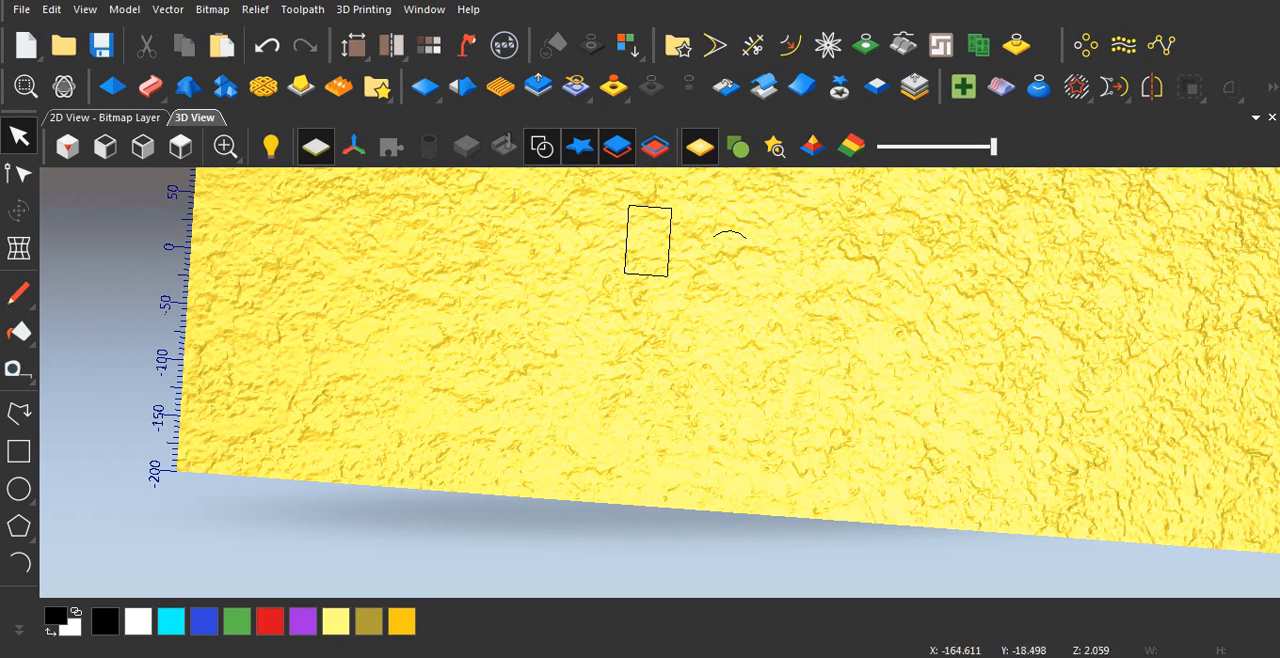
Step: In the 2D view, draw a straight polyline along the rectangle's upper edge from corner to corner
{"action": "left_click", "coordinate": [107, 118]}
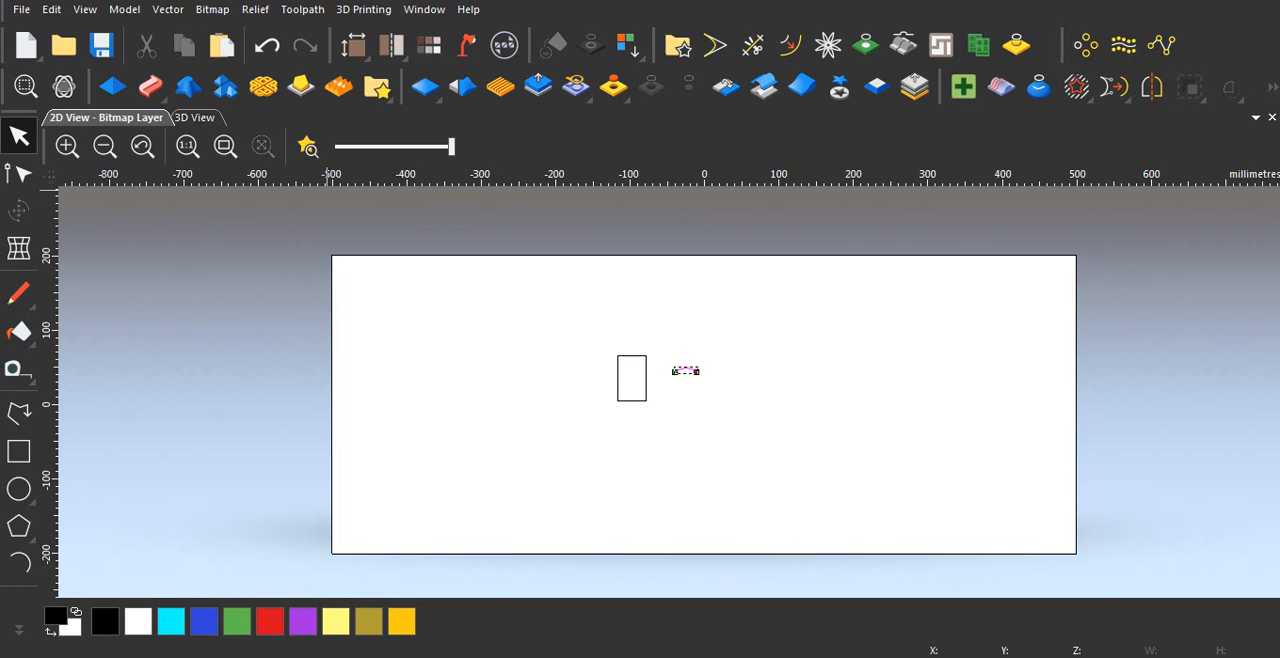
{"action": "scroll", "coordinate": [634, 393], "scroll_direction": "up", "scroll_amount": 2}
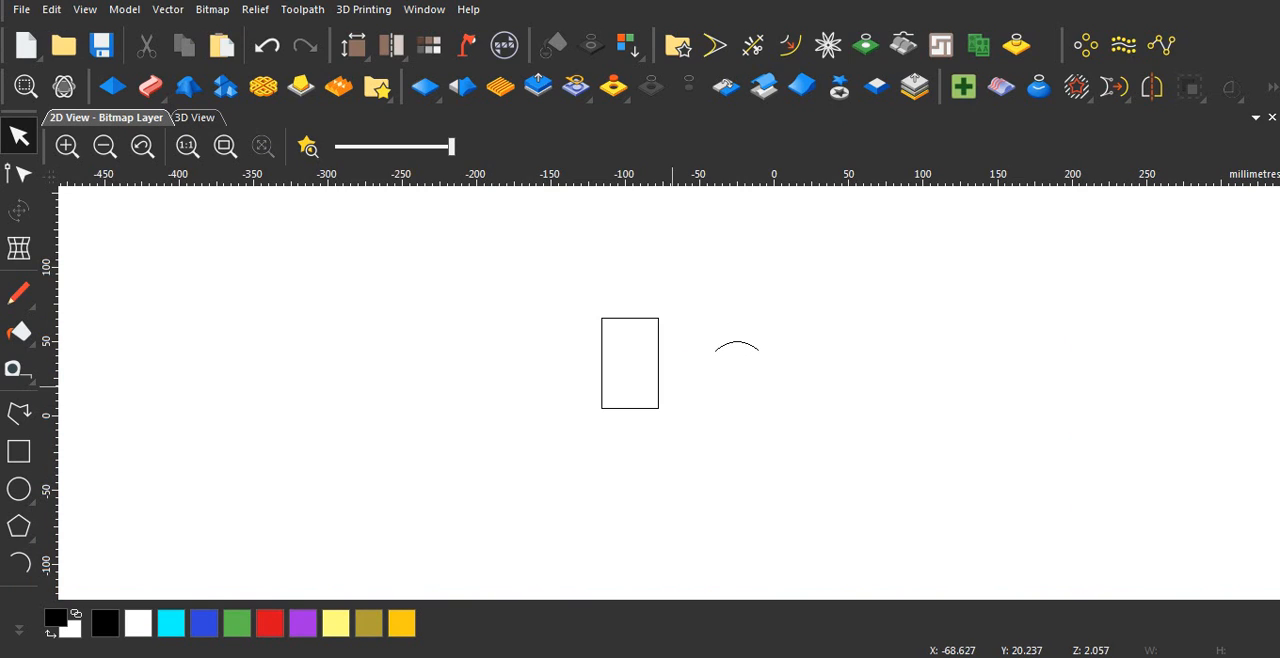
{"action": "scroll", "coordinate": [621, 377], "scroll_direction": "up", "scroll_amount": 2}
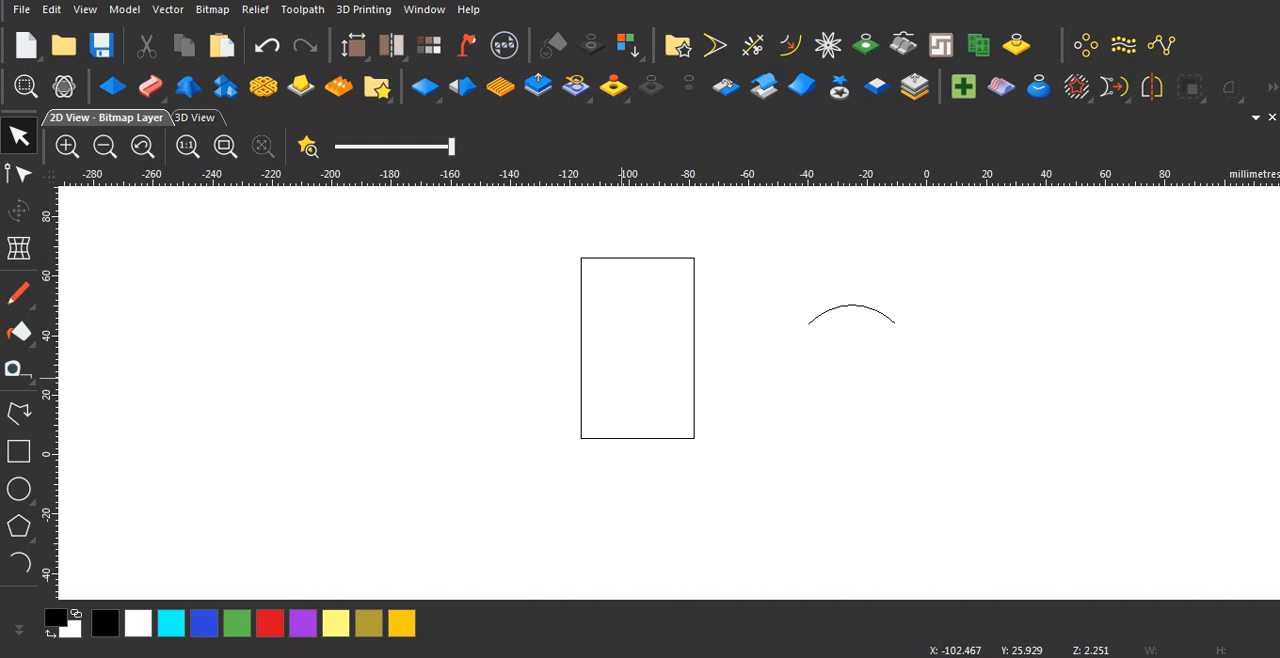
{"action": "left_click", "coordinate": [18, 412]}
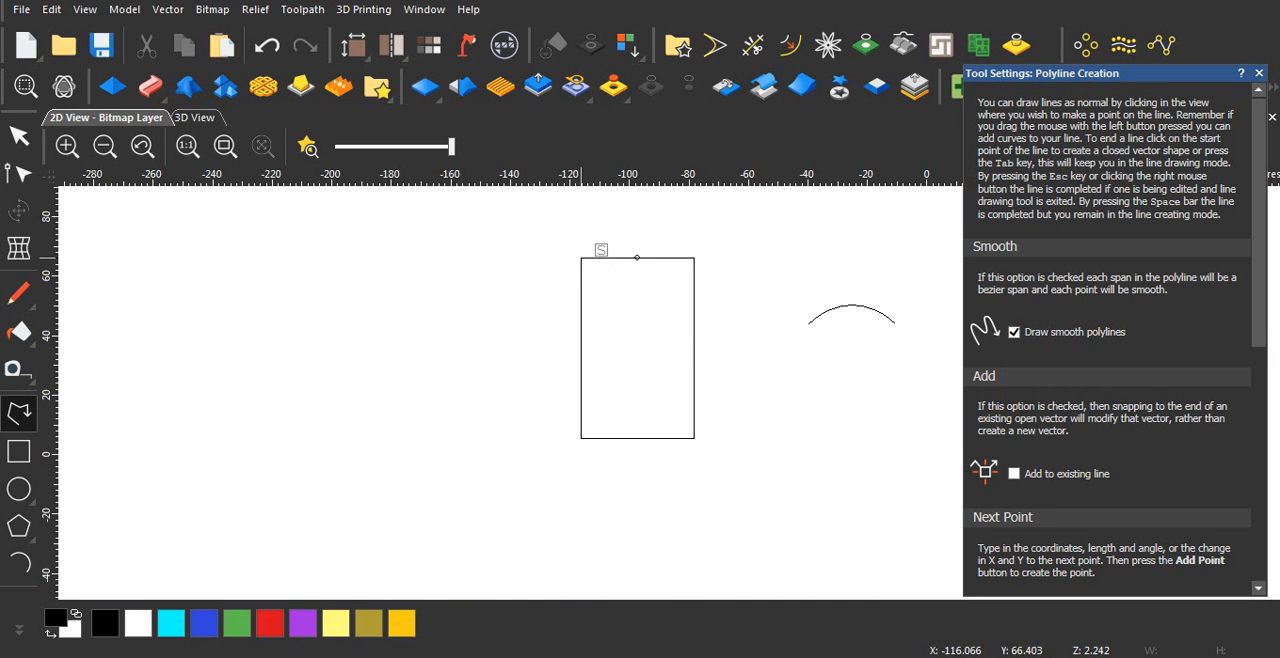
{"action": "left_click", "coordinate": [582, 258]}
{"action": "left_click", "coordinate": [694, 258]}
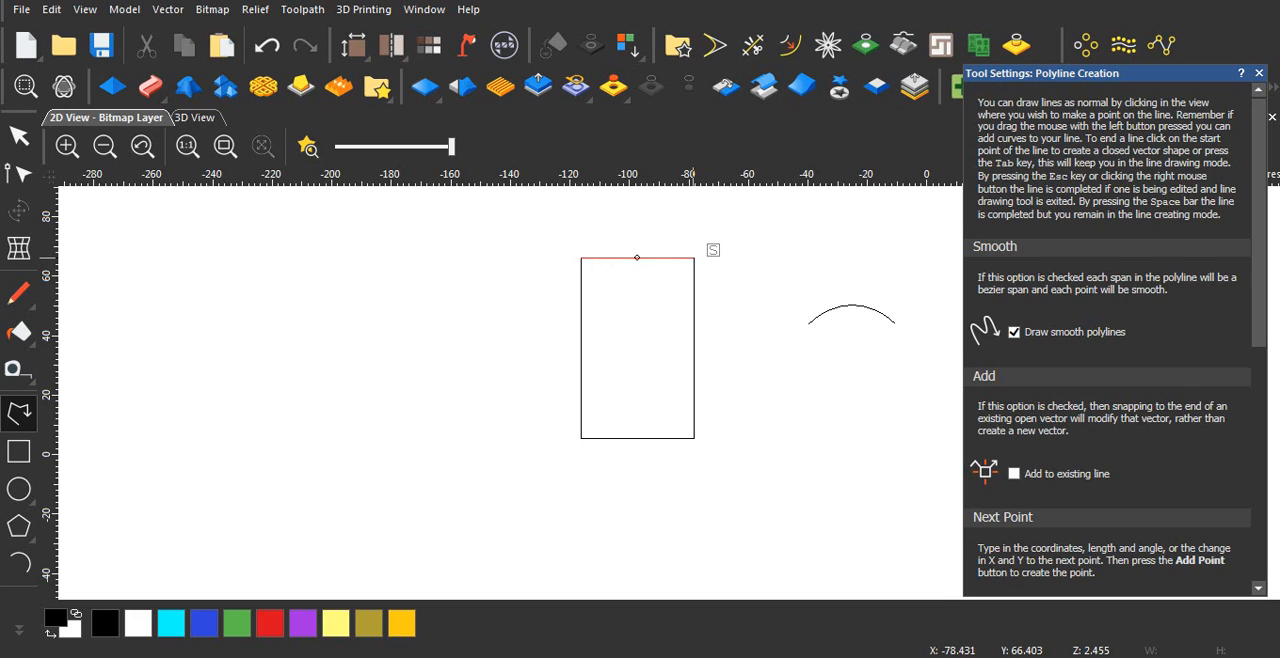
{"action": "key", "text": "Escape"}
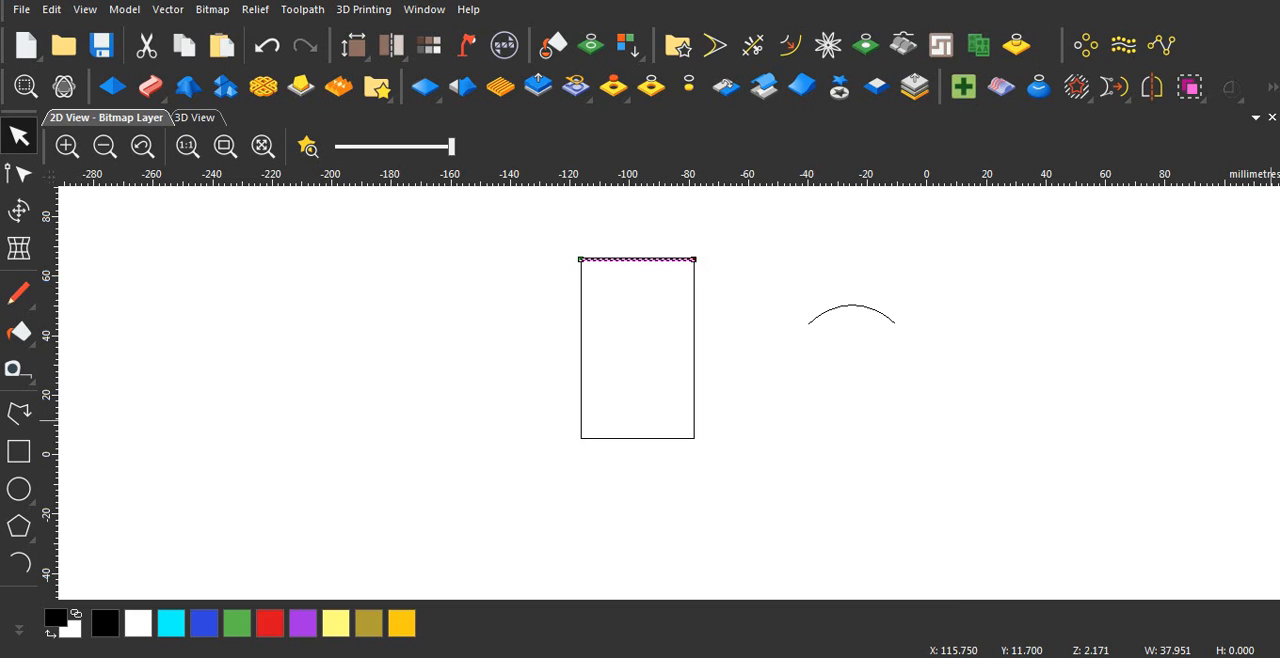
Step: Place a copy of the line exactly on the rectangle's lower edge and deselect it
{"action": "left_click_drag", "start_coordinate": [668, 258], "coordinate": [690, 437]}
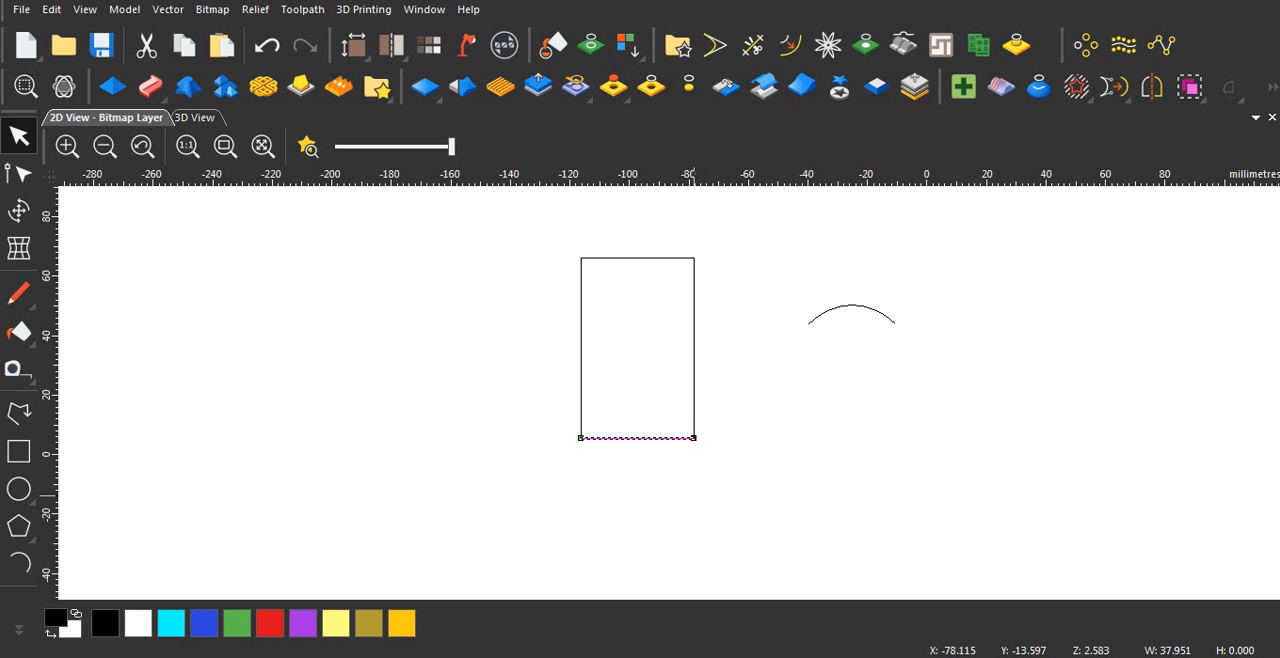
{"action": "key", "text": "Down"}
{"action": "key", "text": "Up"}
{"action": "left_click", "coordinate": [713, 516]}
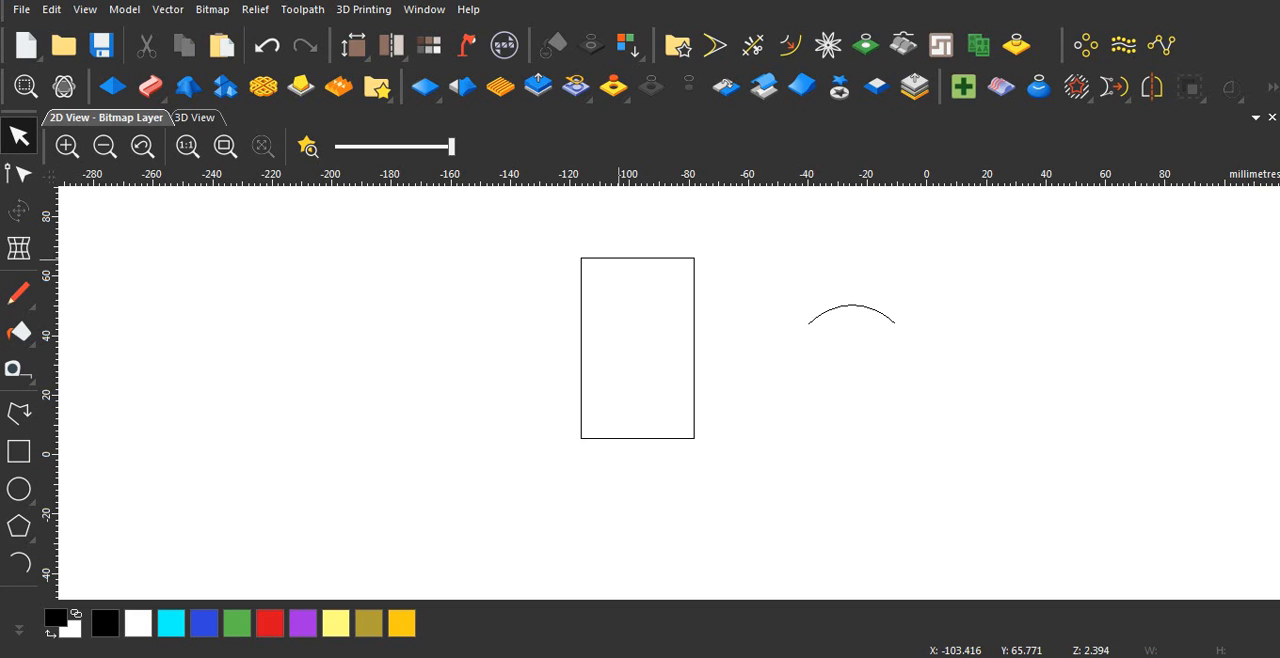
Step: Start a Two Rail Sweep using the lines on the rectangle's upper and lower edges as drive rails, shown in the 3D view
{"action": "left_click", "coordinate": [616, 258]}
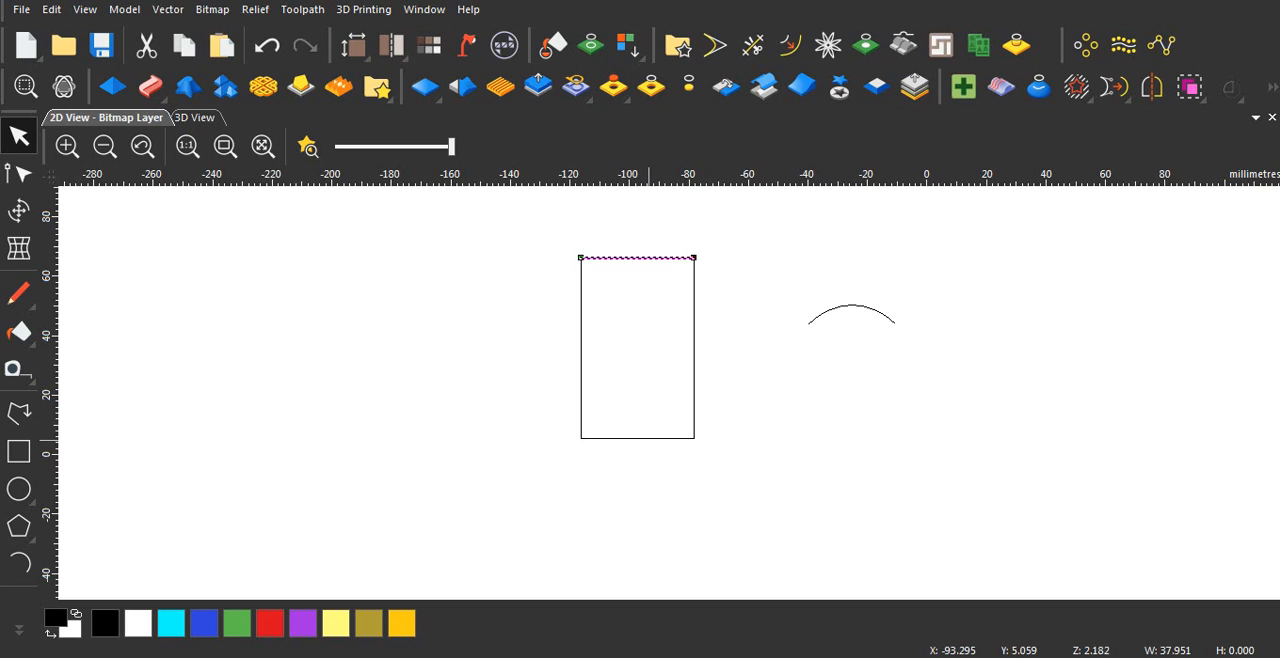
{"action": "left_click", "coordinate": [643, 439], "text": "shift"}
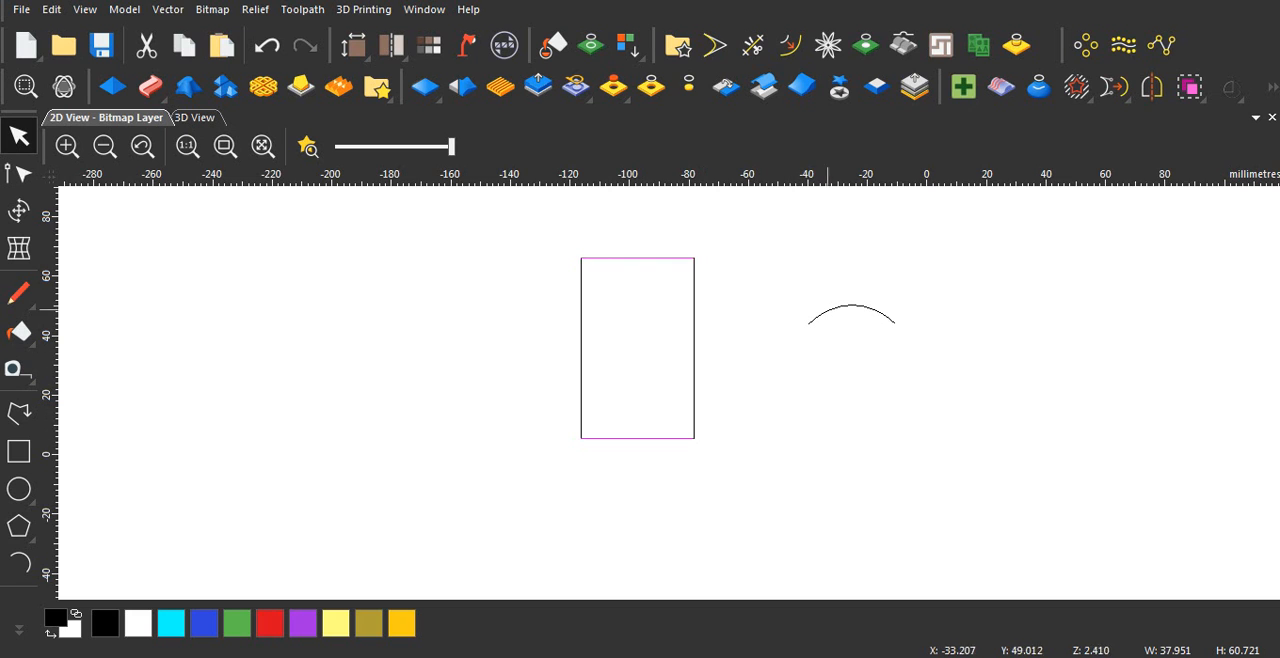
{"action": "left_click", "coordinate": [150, 86]}
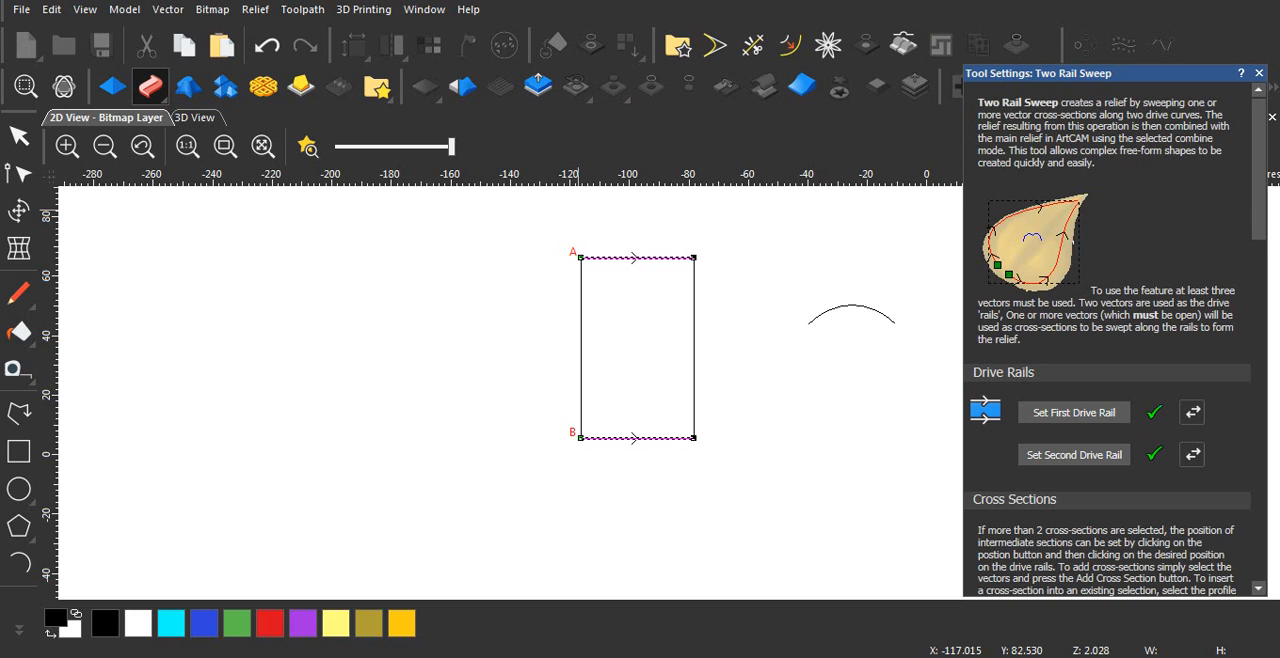
{"action": "left_click", "coordinate": [194, 117]}
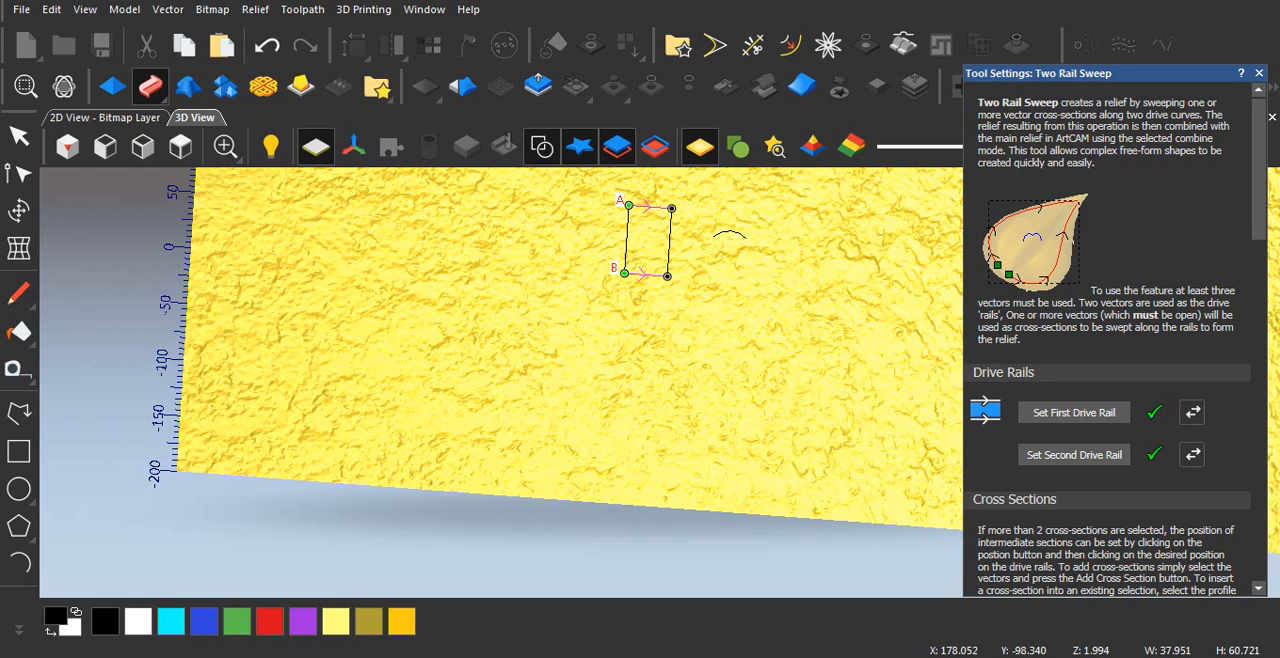
Step: Add the arc beside the rectangle as the cross-section of the two-rail sweep
{"action": "scroll", "coordinate": [1108, 343], "scroll_direction": "down", "scroll_amount": 3}
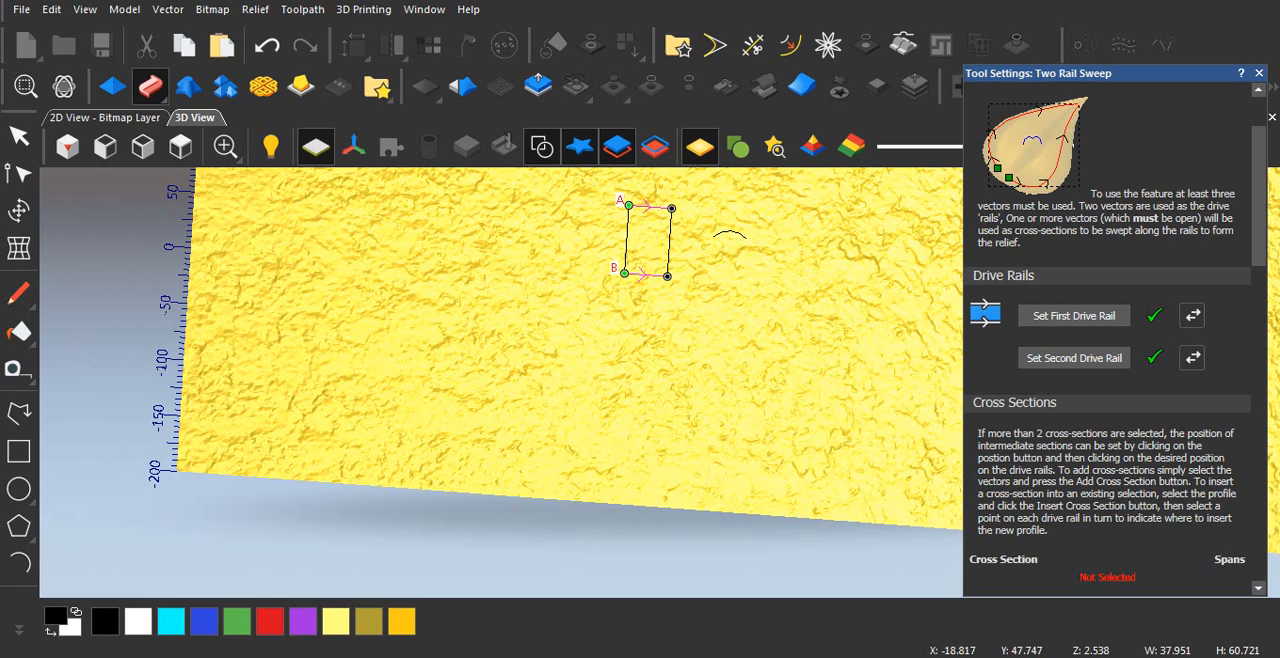
{"action": "left_click", "coordinate": [740, 230]}
{"action": "left_click", "coordinate": [730, 233]}
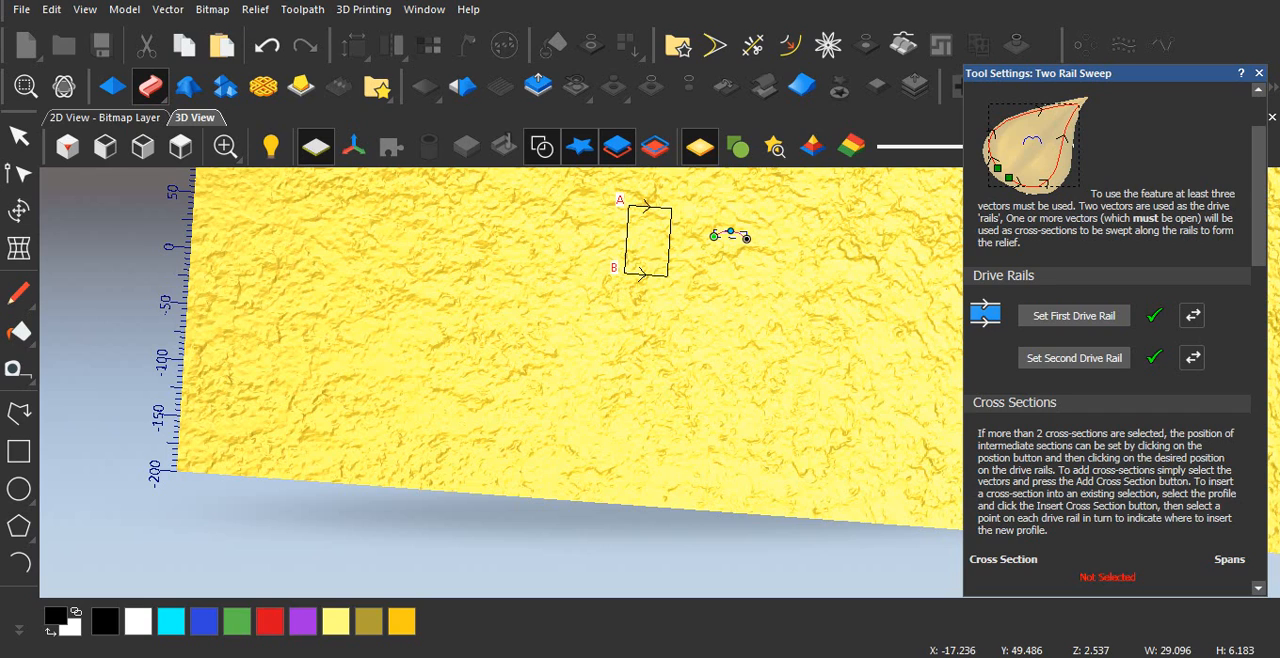
{"action": "scroll", "coordinate": [1108, 343], "scroll_direction": "down", "scroll_amount": 3}
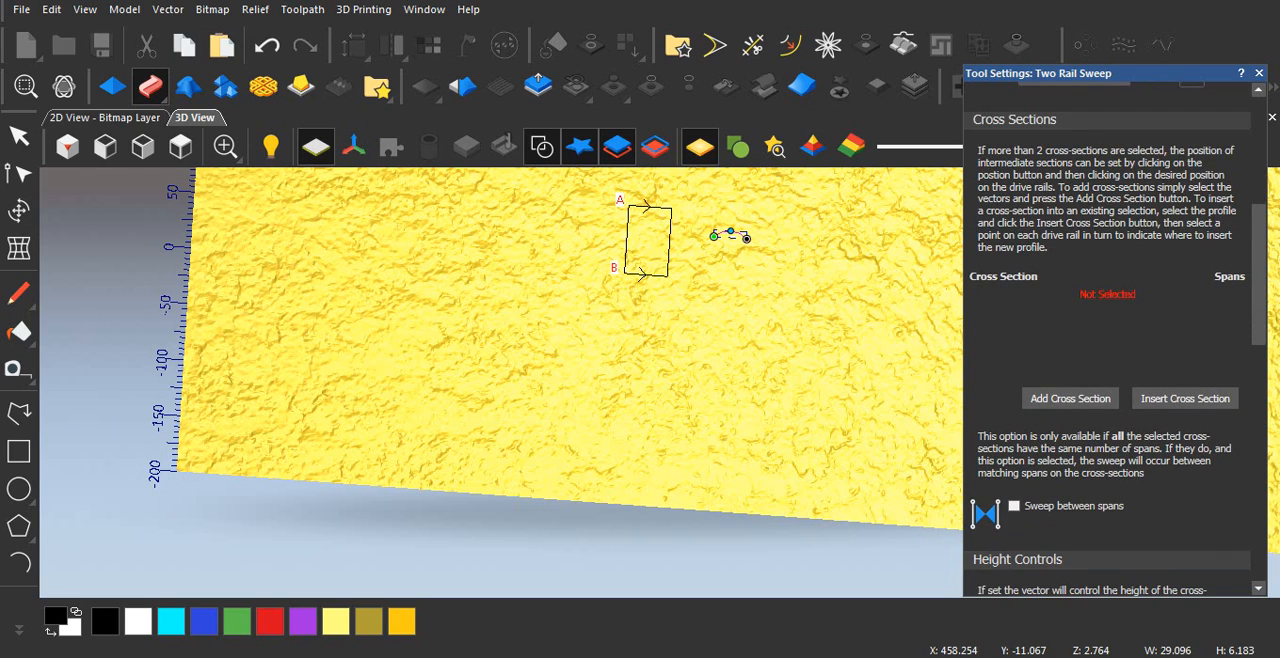
{"action": "left_click", "coordinate": [1071, 399]}
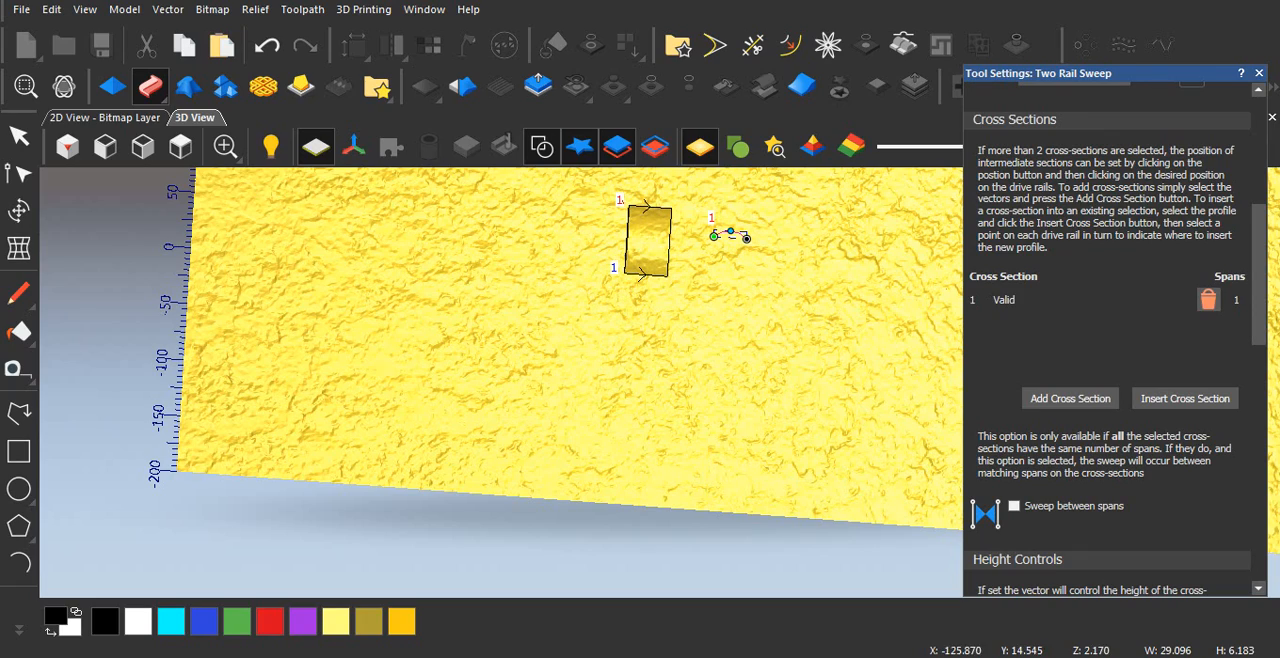
Step: Turn off Scale Height with Width, scale the sweep's final height to 15, apply it in Add mode and close the settings
{"action": "left_click_drag", "start_coordinate": [735, 277], "coordinate": [766, 264]}
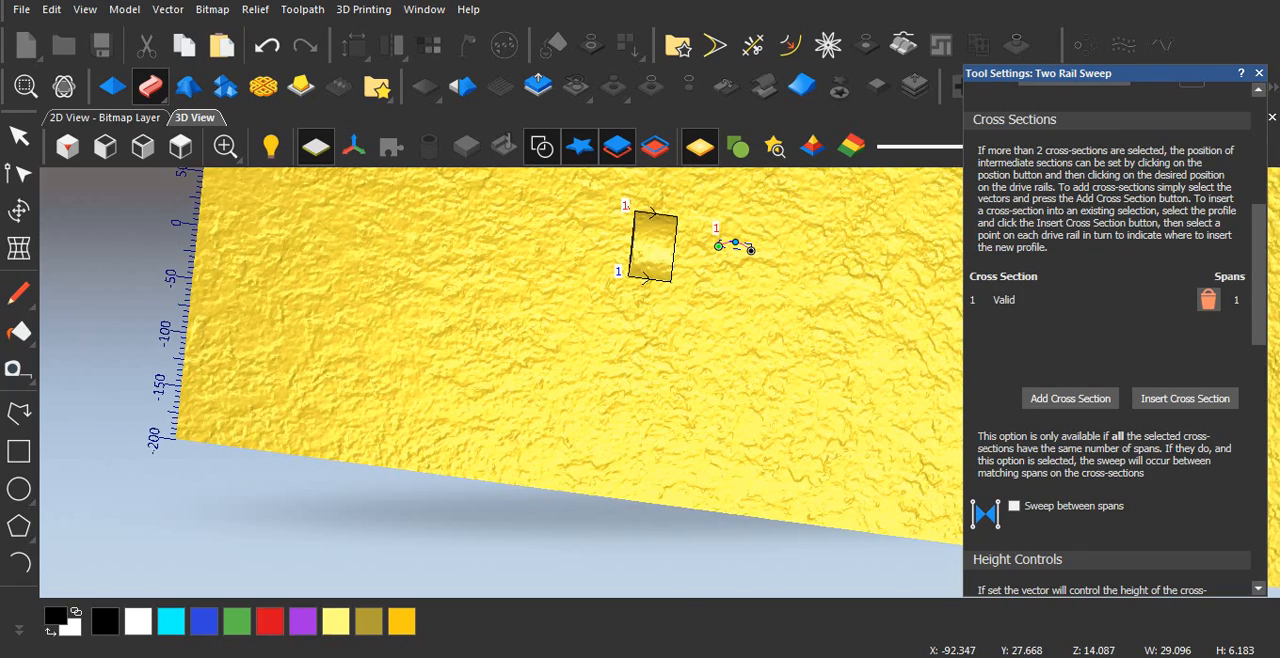
{"action": "scroll", "coordinate": [660, 255], "scroll_direction": "up", "scroll_amount": 3}
{"action": "scroll", "coordinate": [566, 276], "scroll_direction": "up", "scroll_amount": 1}
{"action": "left_click_drag", "start_coordinate": [566, 278], "coordinate": [625, 262]}
{"action": "scroll", "coordinate": [1105, 340], "scroll_direction": "down", "scroll_amount": 7}
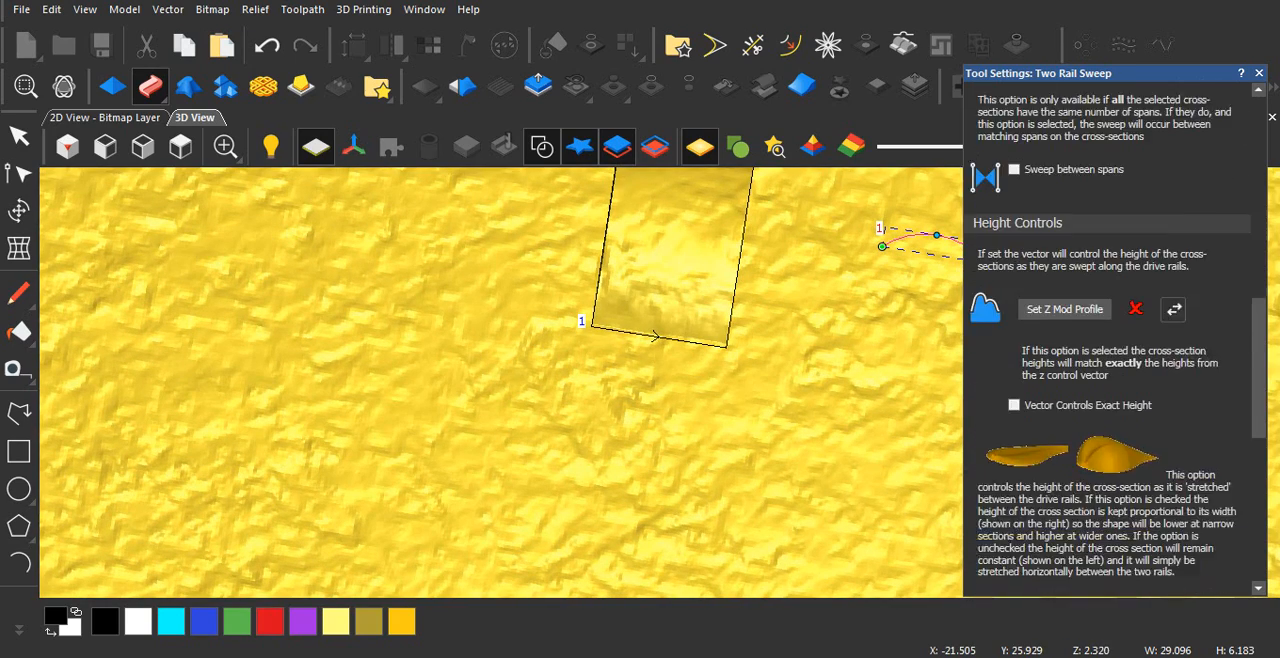
{"action": "scroll", "coordinate": [1110, 340], "scroll_direction": "down", "scroll_amount": 6}
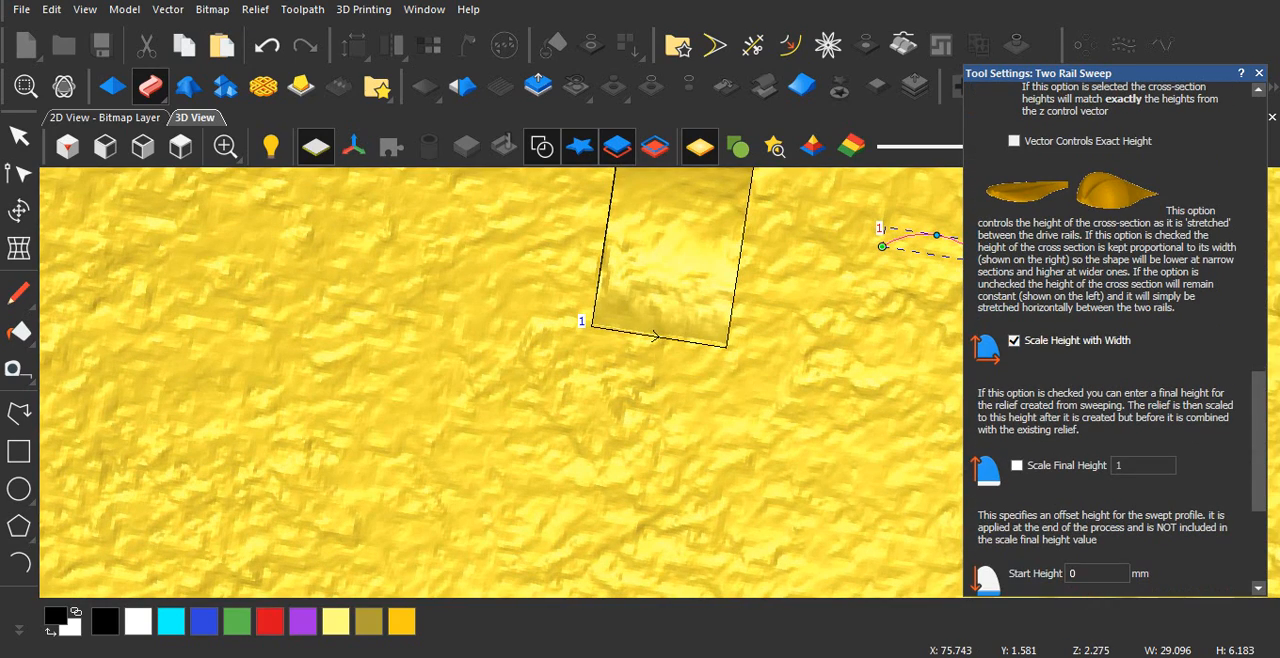
{"action": "left_click", "coordinate": [1110, 340]}
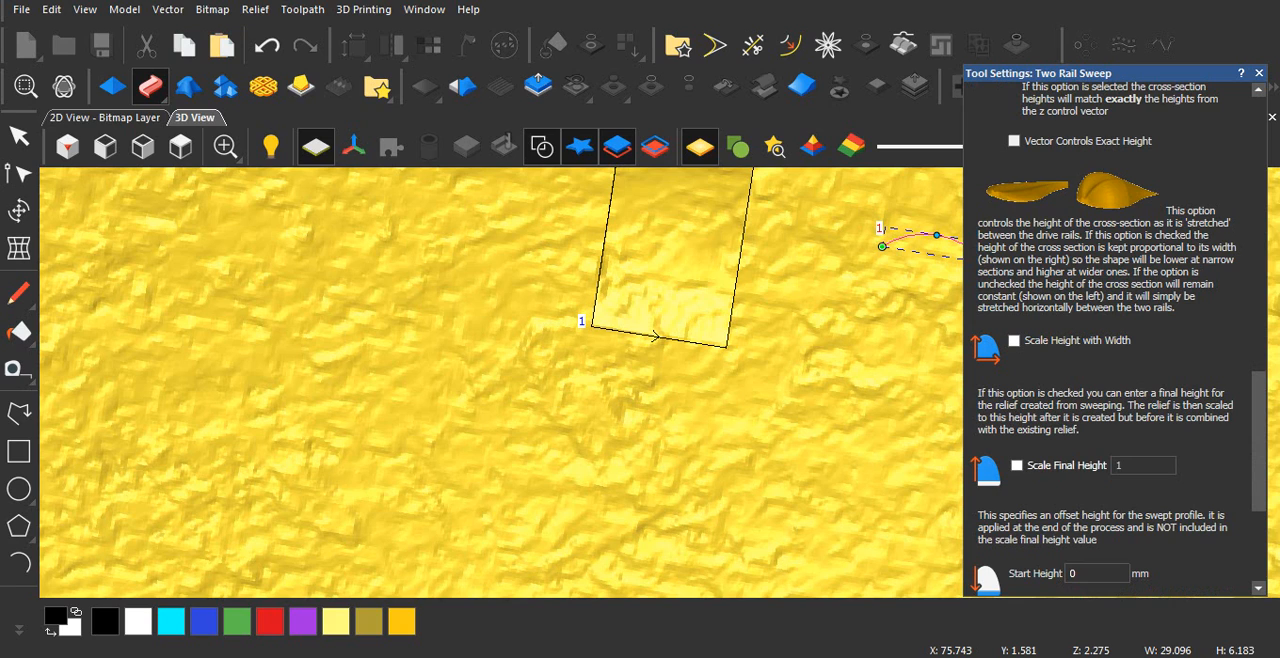
{"action": "left_click", "coordinate": [1017, 465]}
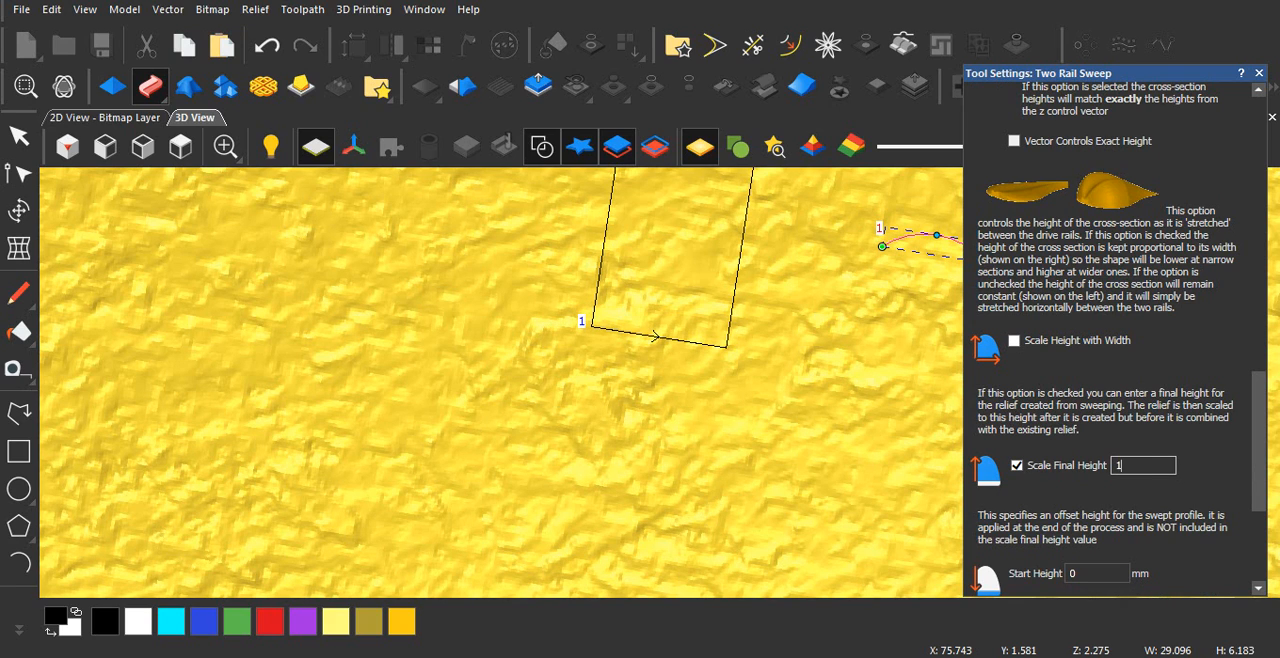
{"action": "scroll", "coordinate": [1110, 340], "scroll_direction": "down", "scroll_amount": 5}
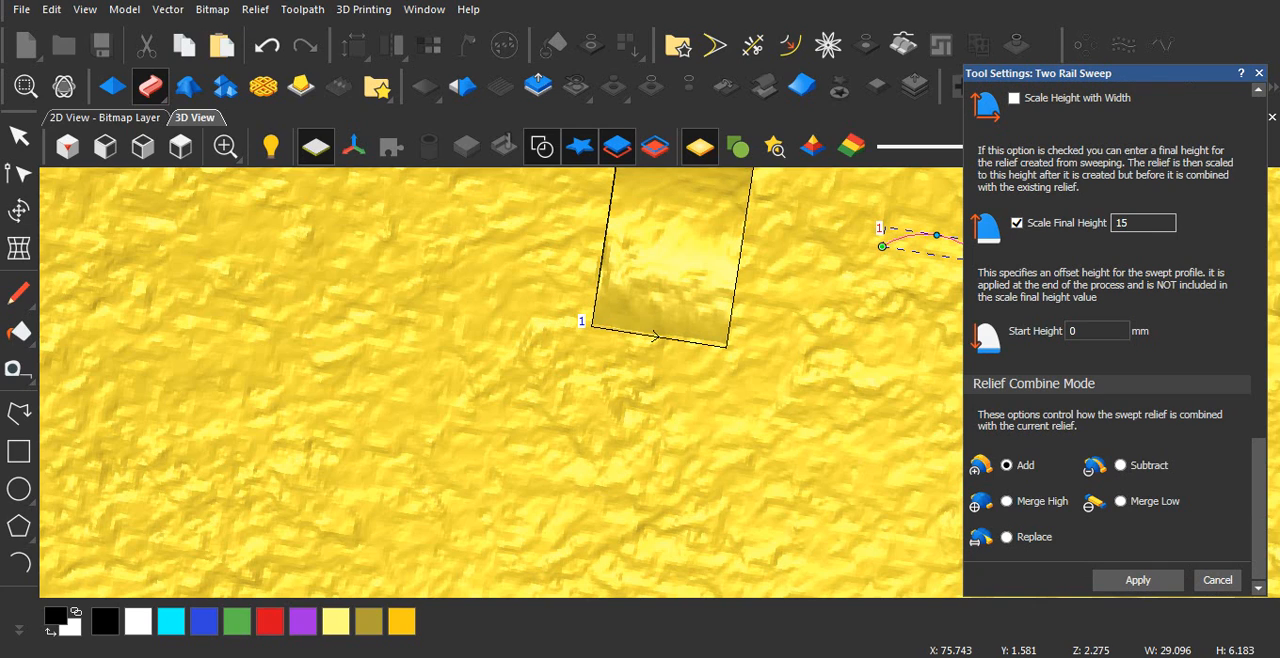
{"action": "left_click", "coordinate": [1138, 580]}
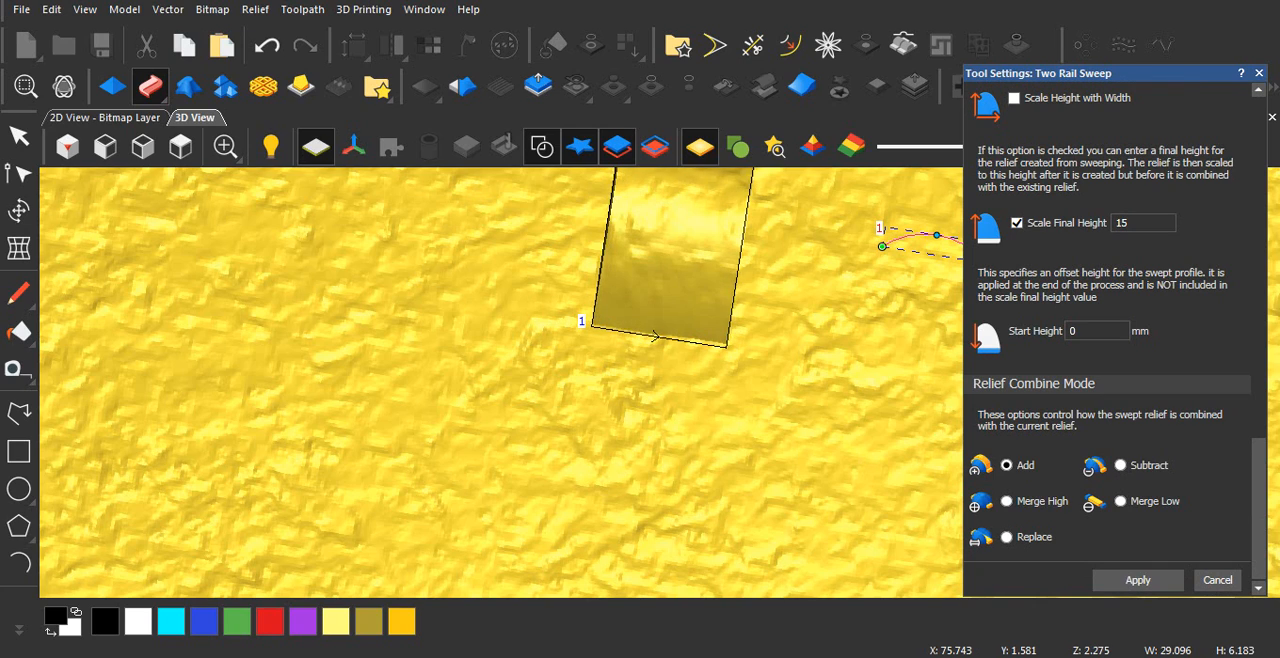
{"action": "left_click", "coordinate": [1259, 73]}
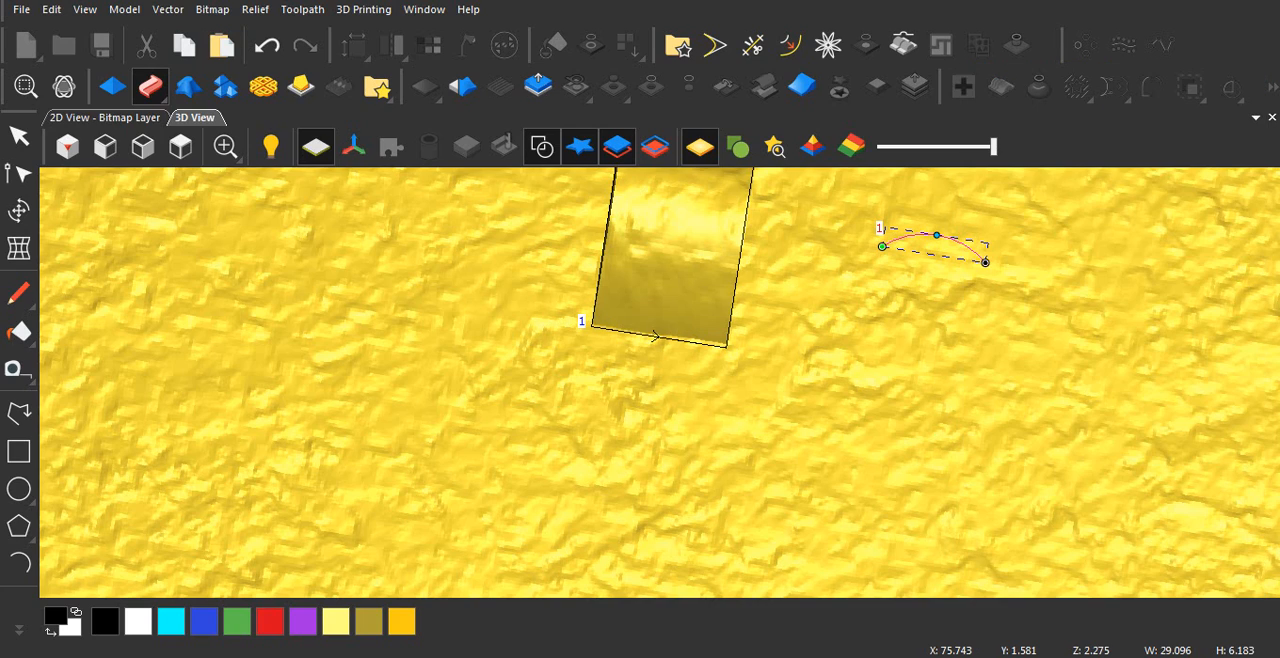
Step: Select the rectangle around the swept block and zero the relief outside it
{"action": "scroll", "coordinate": [690, 340], "scroll_direction": "down", "scroll_amount": 3}
{"action": "scroll", "coordinate": [690, 328], "scroll_direction": "up", "scroll_amount": 2}
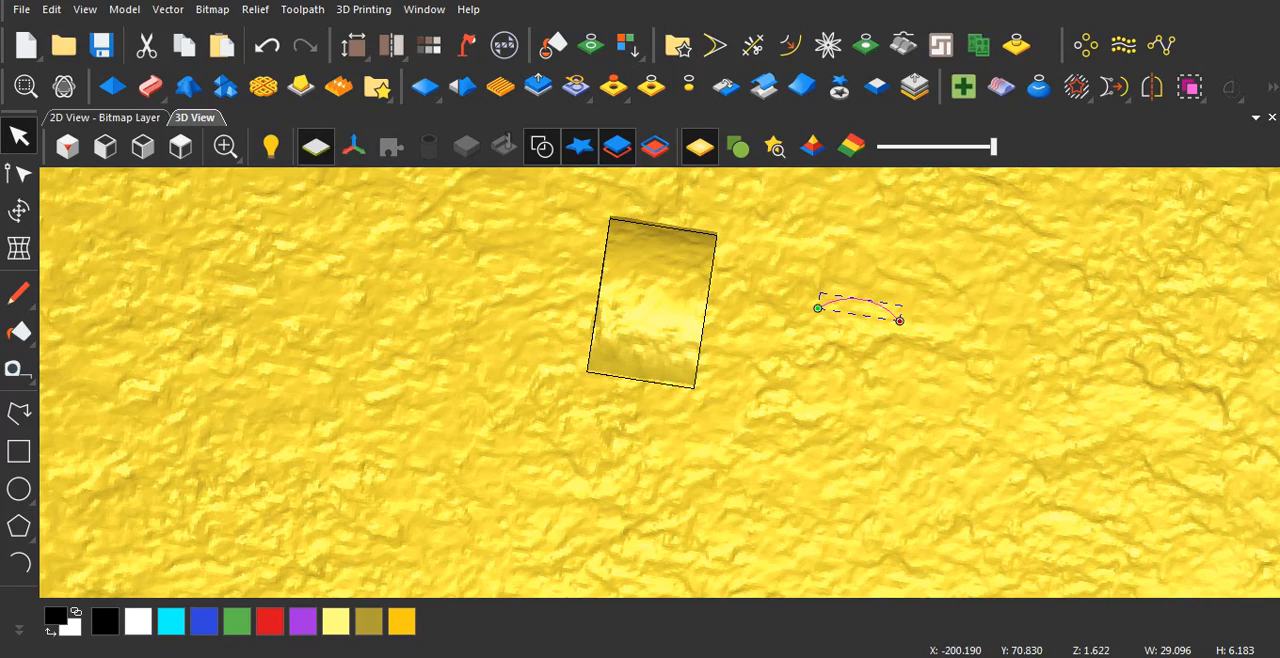
{"action": "middle_click_drag", "start_coordinate": [510, 312], "coordinate": [695, 258]}
{"action": "middle_click_drag", "start_coordinate": [610, 220], "coordinate": [275, 350]}
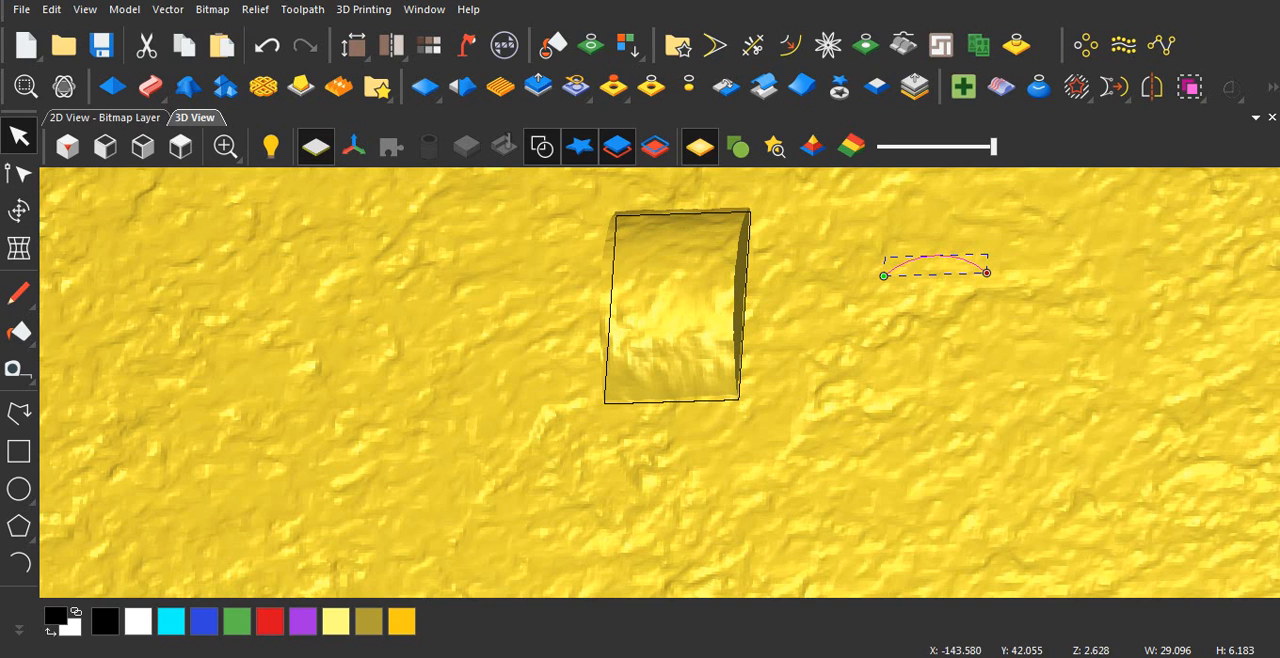
{"action": "scroll", "coordinate": [662, 382], "scroll_direction": "down", "scroll_amount": 4}
{"action": "scroll", "coordinate": [697, 334], "scroll_direction": "up", "scroll_amount": 3}
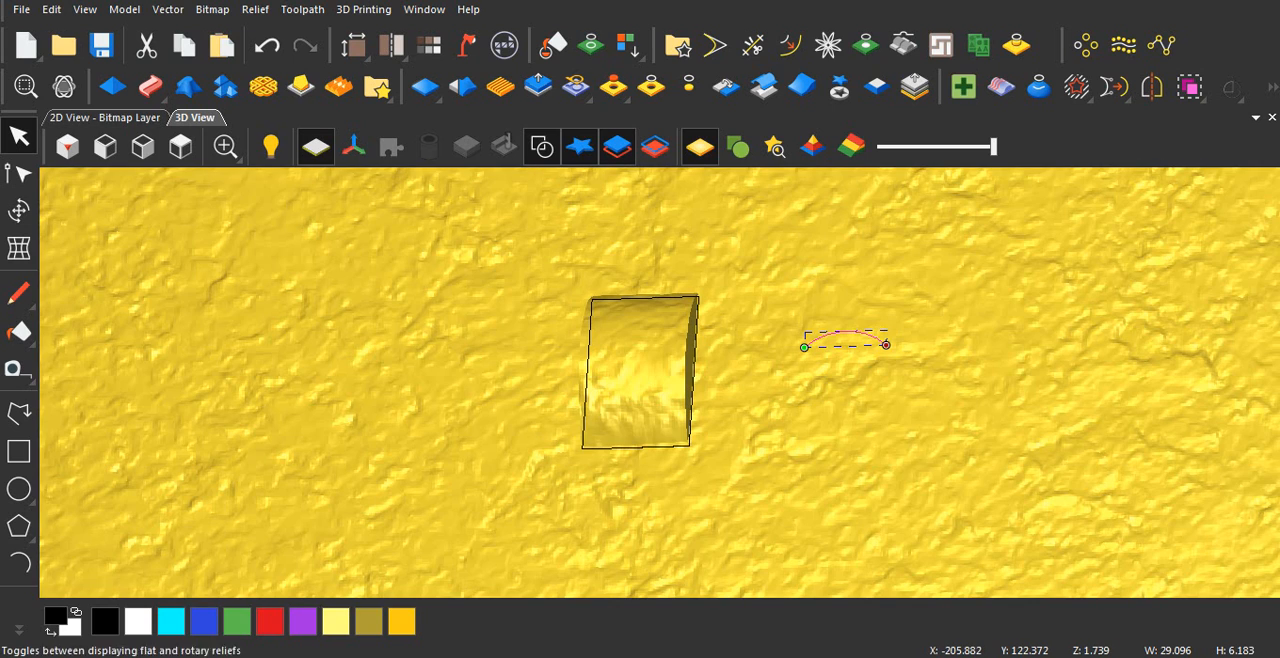
{"action": "left_click", "coordinate": [19, 173]}
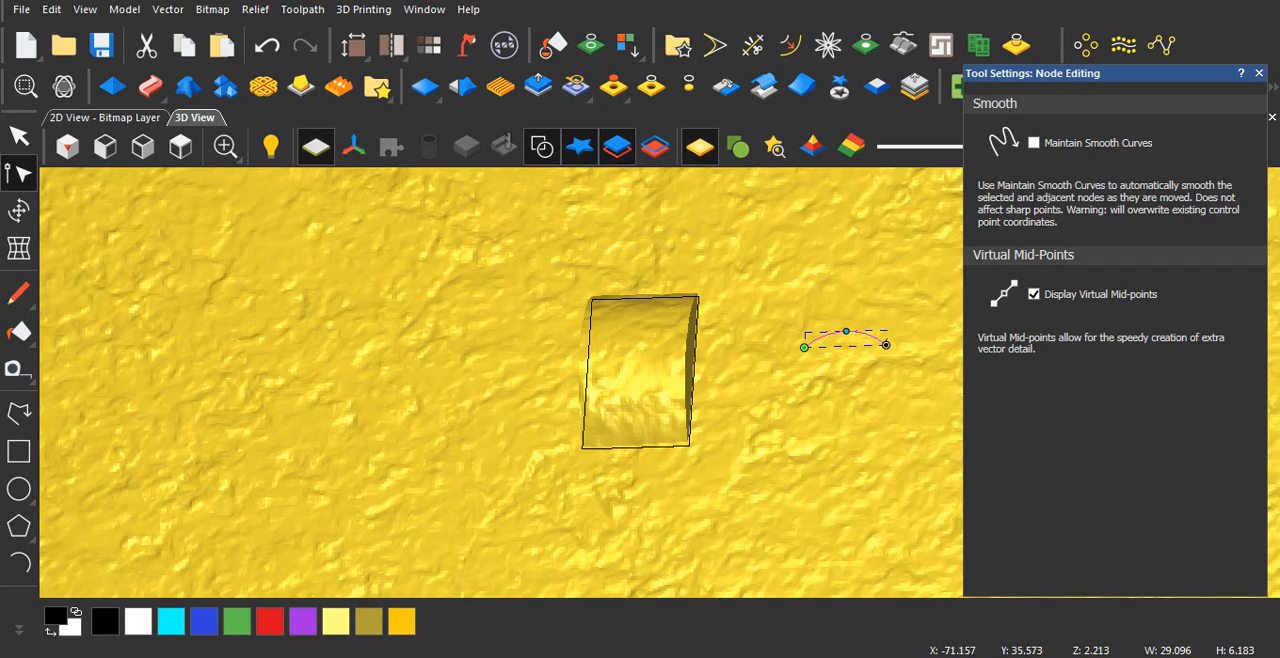
{"action": "left_click", "coordinate": [415, 305]}
{"action": "left_click", "coordinate": [588, 362]}
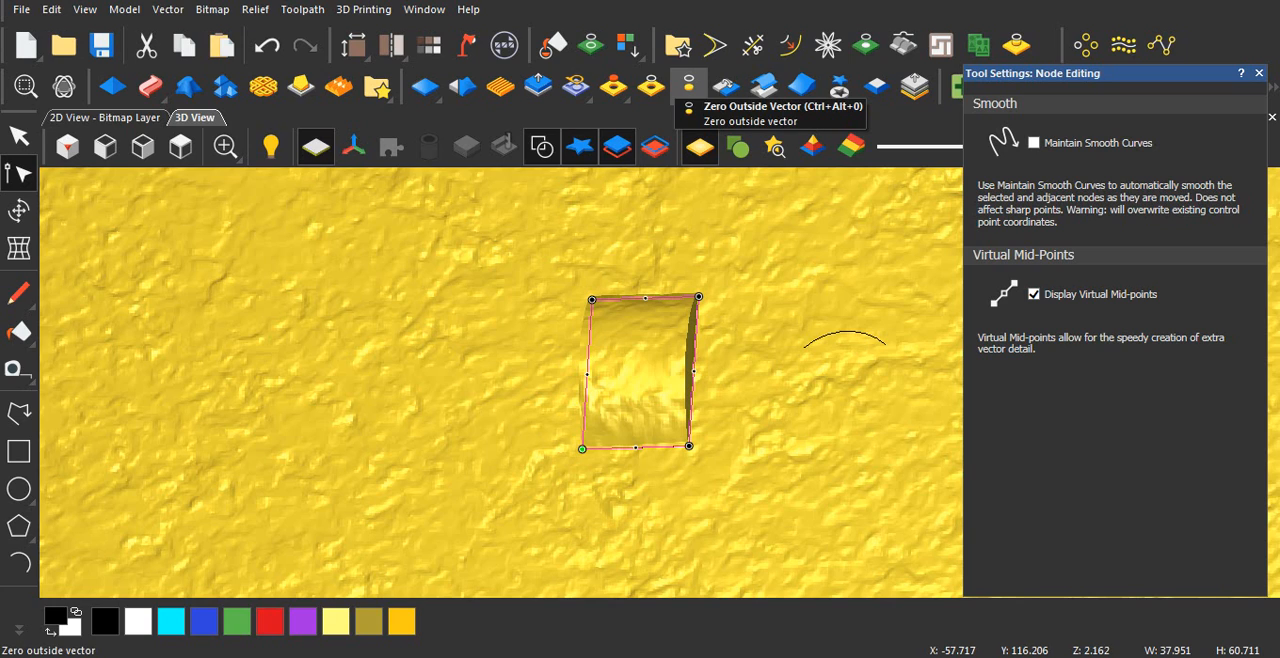
{"action": "left_click", "coordinate": [688, 85]}
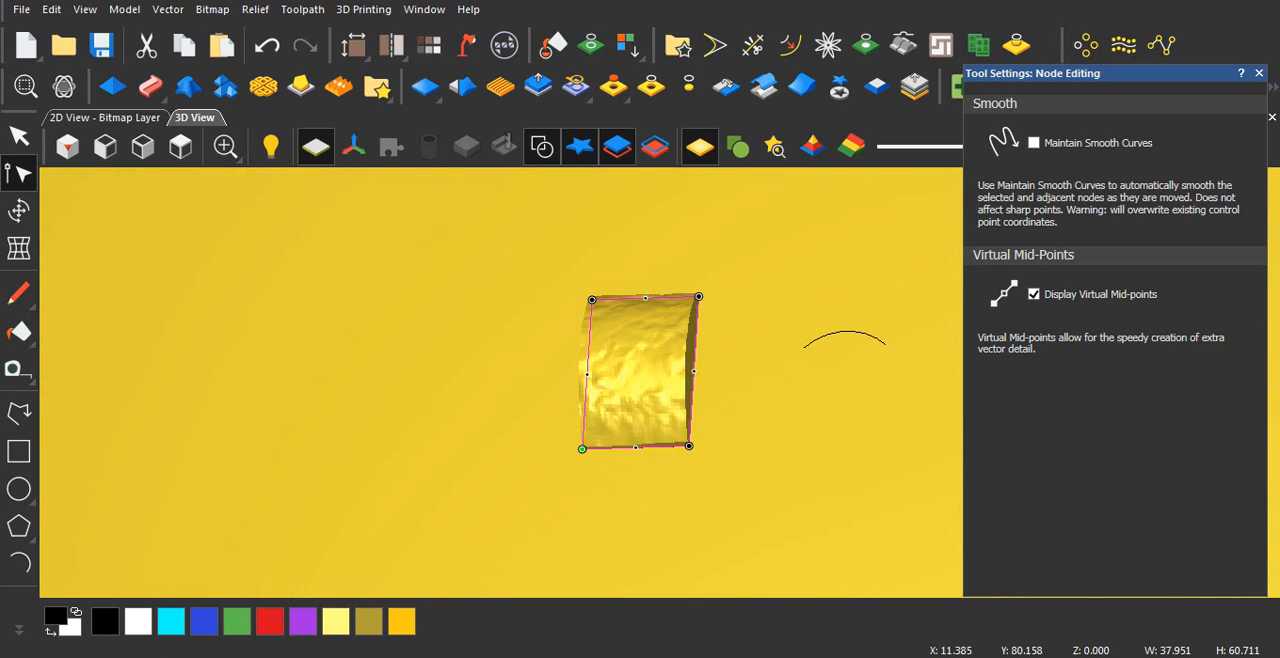
{"action": "left_click", "coordinate": [1259, 73]}
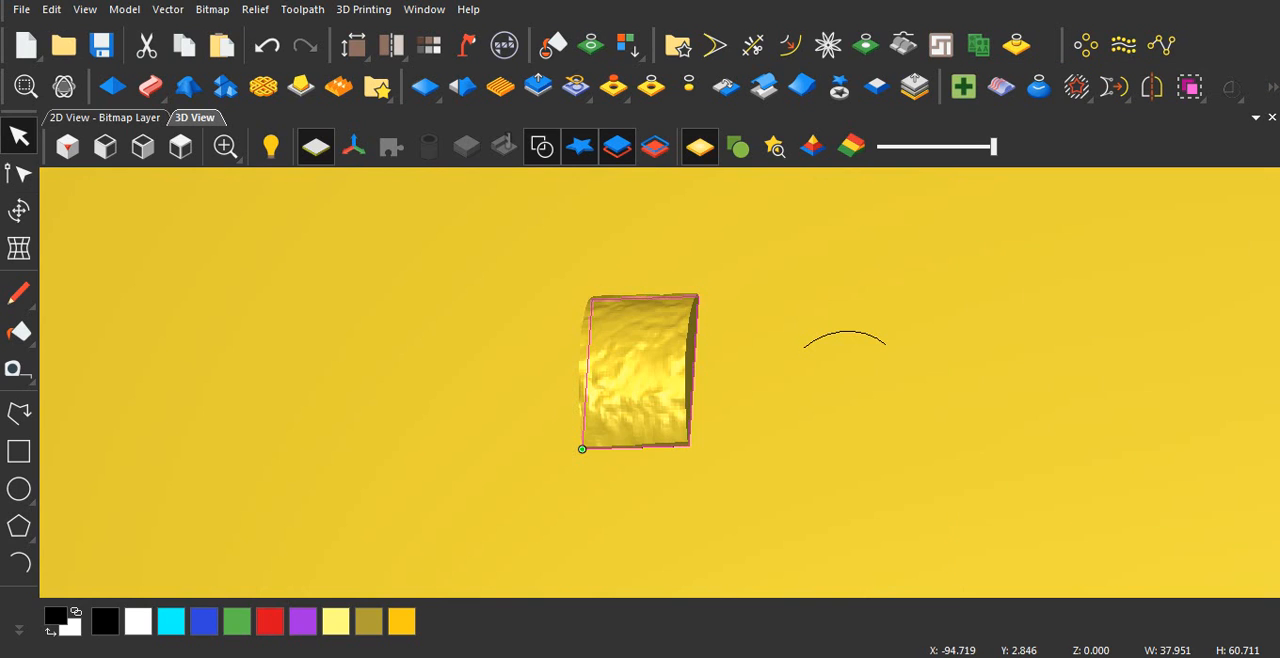
Step: Hide the zero plane and view the isolated stone block at an angle in 3D
{"action": "scroll", "coordinate": [672, 435], "scroll_direction": "down", "scroll_amount": 3}
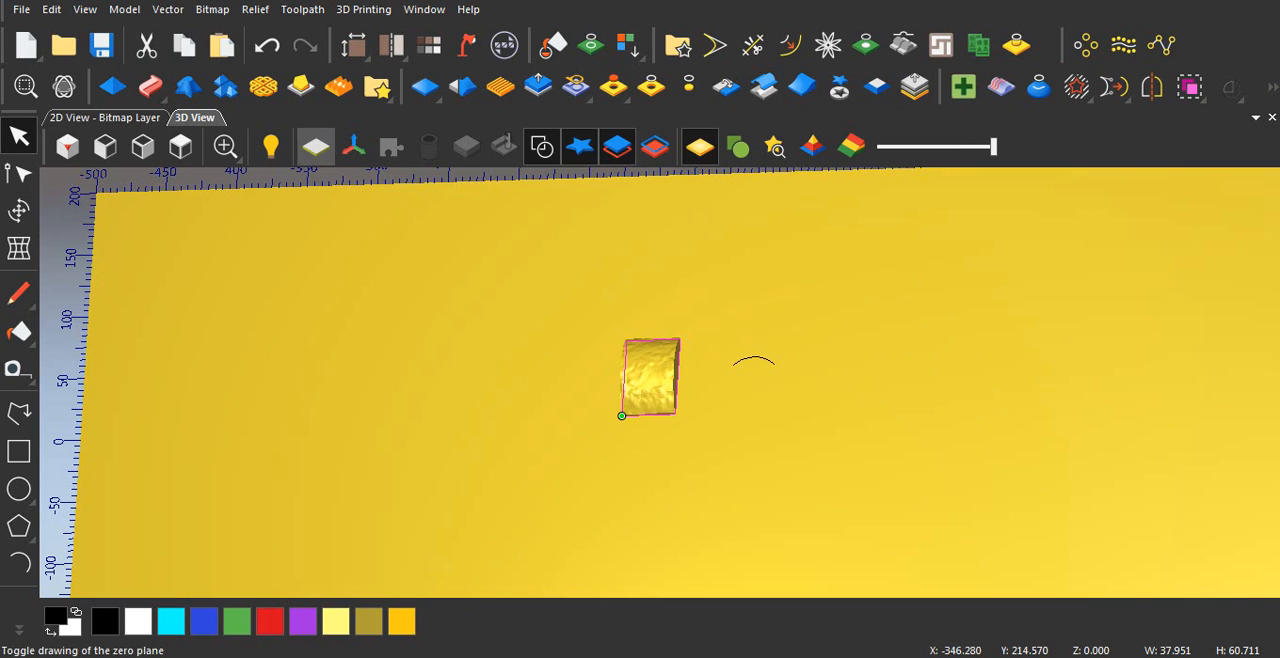
{"action": "left_click", "coordinate": [316, 146]}
{"action": "scroll", "coordinate": [685, 370], "scroll_direction": "up", "scroll_amount": 3}
{"action": "middle_click_drag", "start_coordinate": [620, 385], "coordinate": [682, 420]}
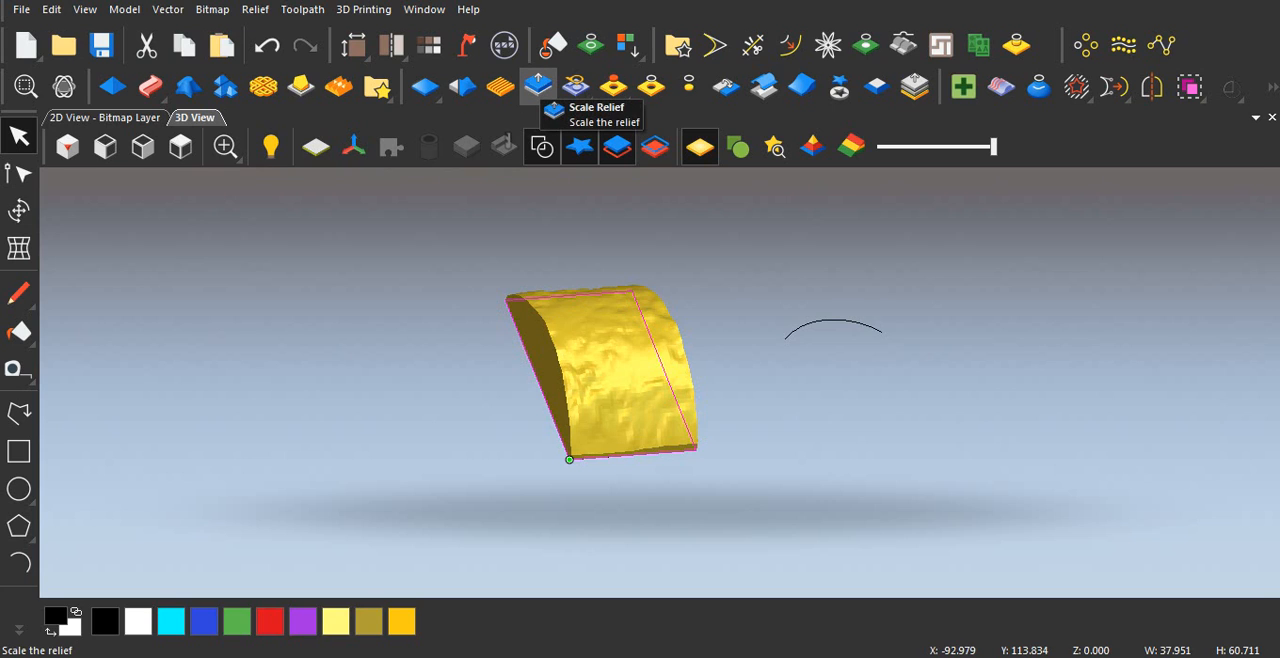
Step: Scale the whole relief to a height of 10 mm, apply it and close the scaling settings
{"action": "left_click", "coordinate": [538, 88]}
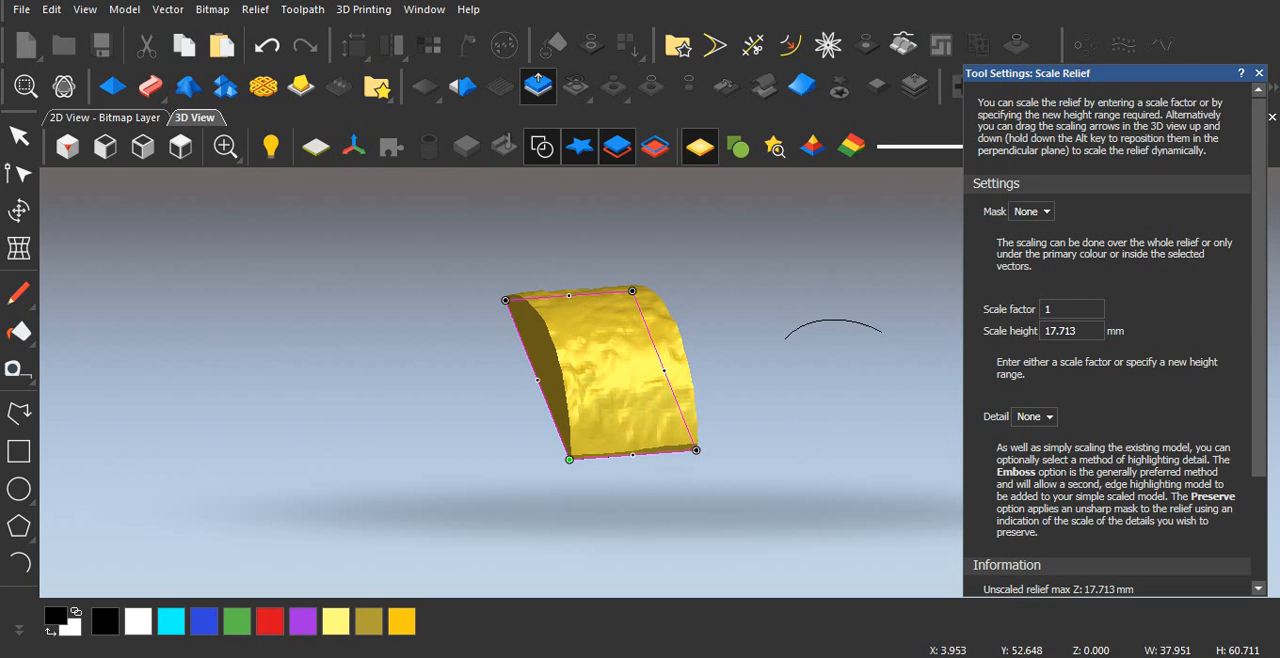
{"action": "double_click", "coordinate": [1060, 331]}
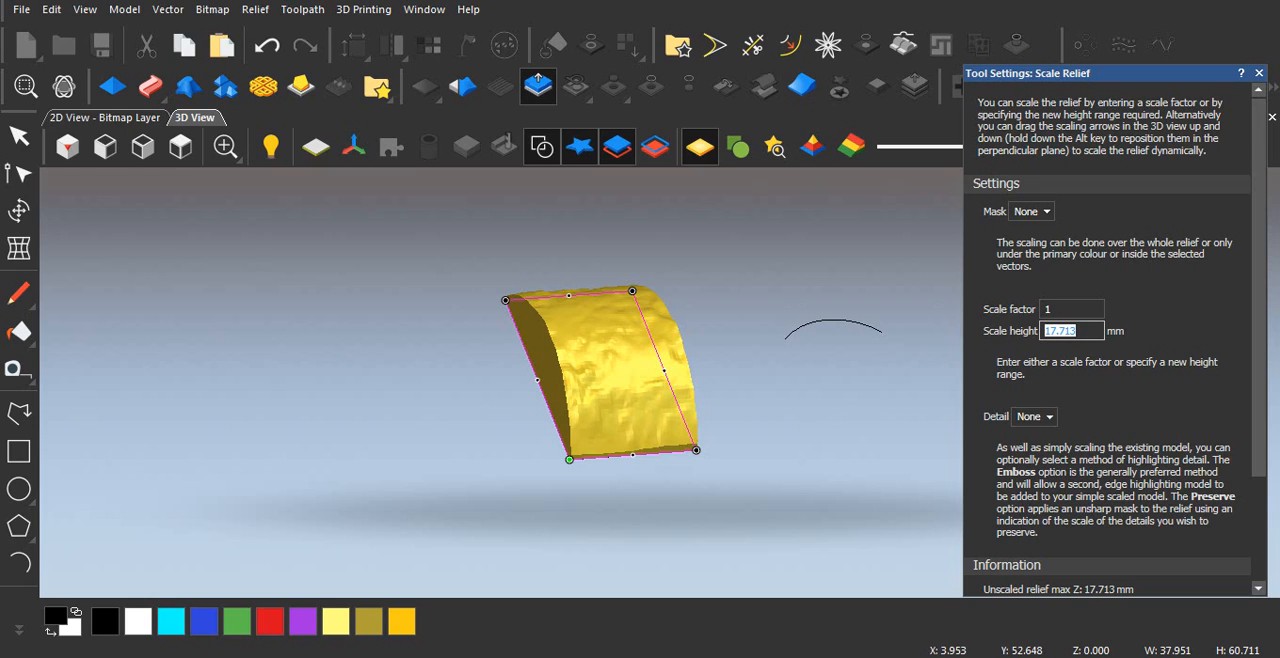
{"action": "type", "text": "10"}
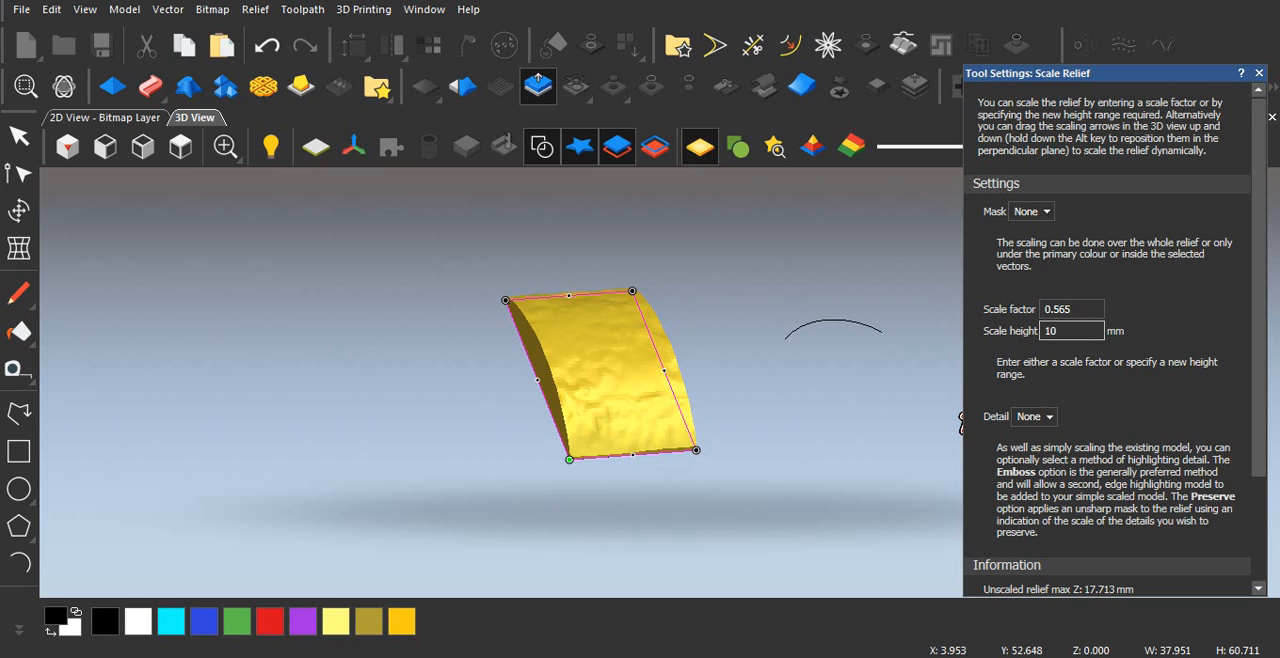
{"action": "scroll", "coordinate": [1107, 340], "scroll_direction": "down", "scroll_amount": 5}
{"action": "left_click", "coordinate": [1138, 580]}
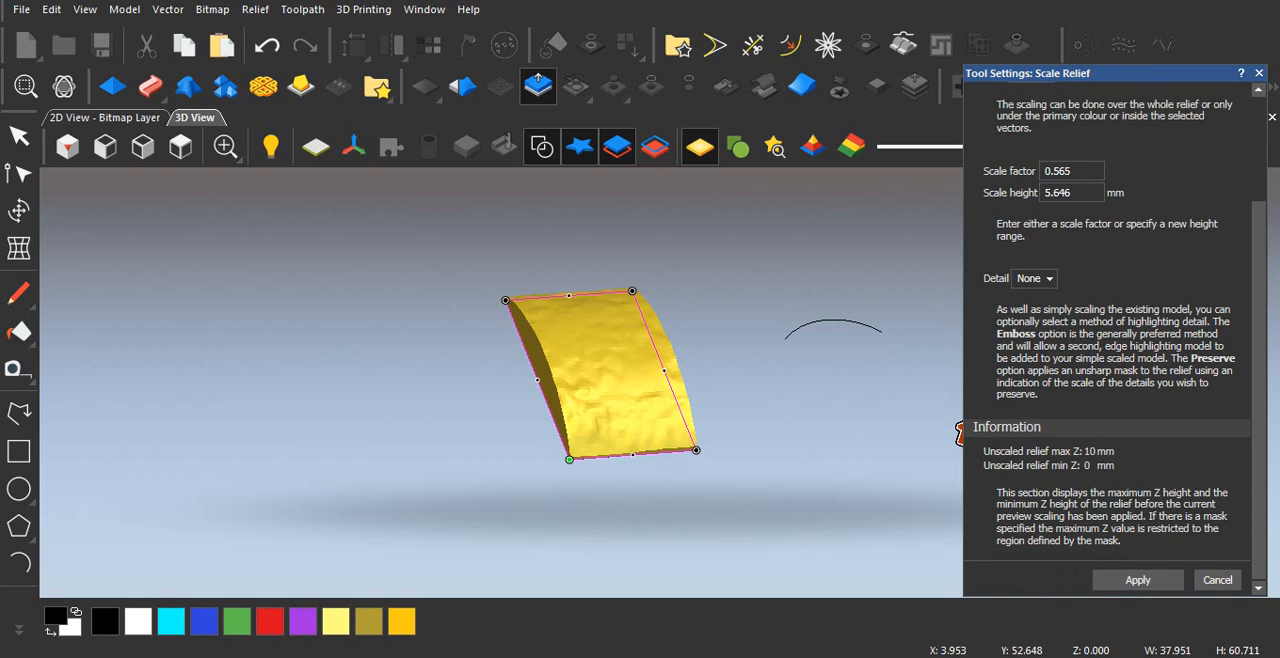
{"action": "left_click", "coordinate": [1218, 580]}
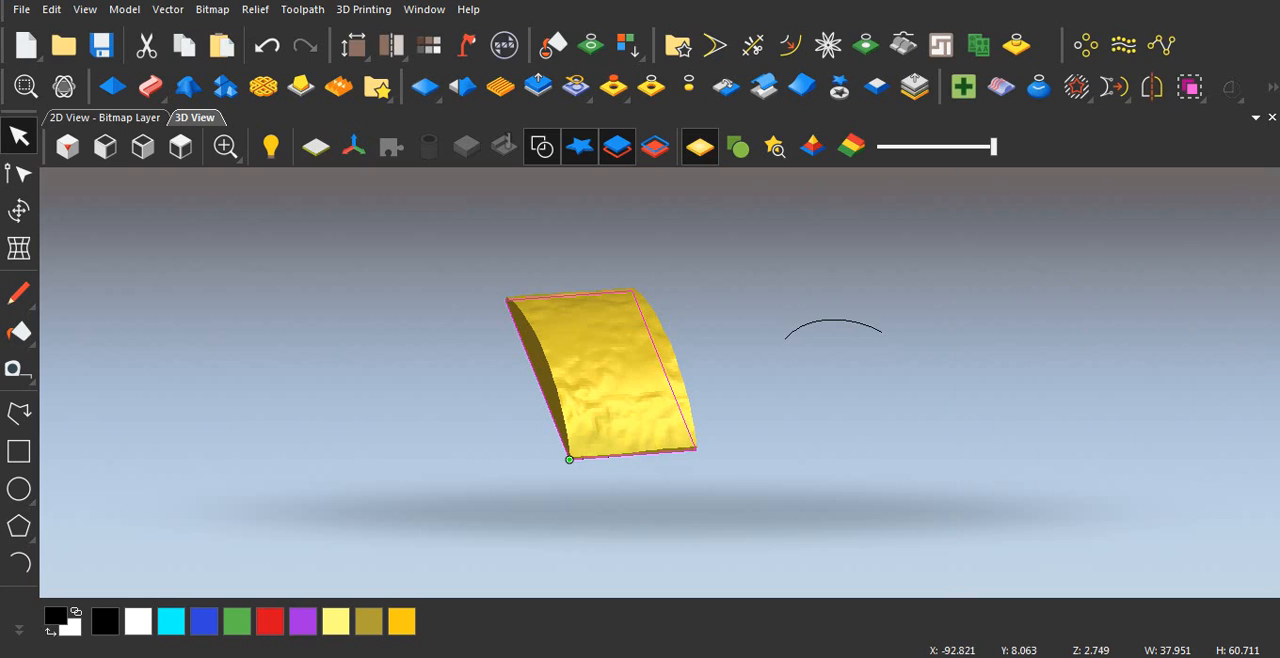
Step: Examine the flattened stone block's surface and profile up close and from several angles in 3D
{"action": "left_click_drag", "start_coordinate": [390, 374], "coordinate": [395, 396]}
{"action": "left_click_drag", "start_coordinate": [698, 420], "coordinate": [588, 352]}
{"action": "scroll", "coordinate": [587, 399], "scroll_direction": "up", "scroll_amount": 4}
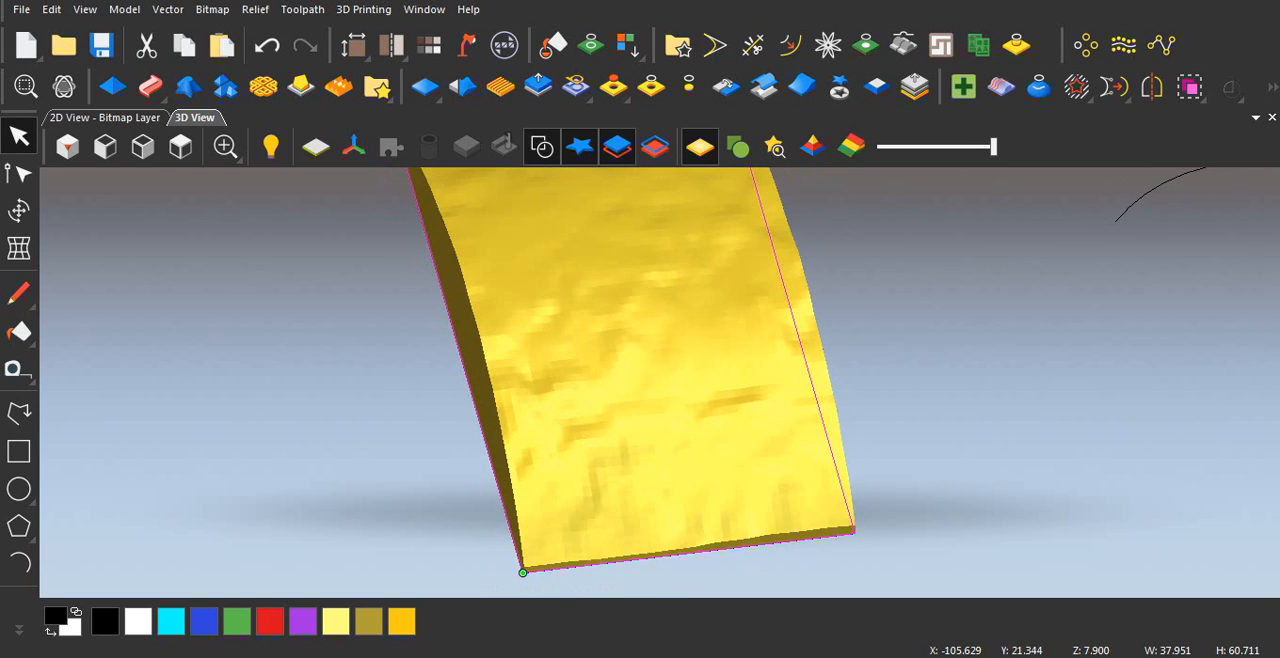
{"action": "scroll", "coordinate": [585, 403], "scroll_direction": "down", "scroll_amount": 5}
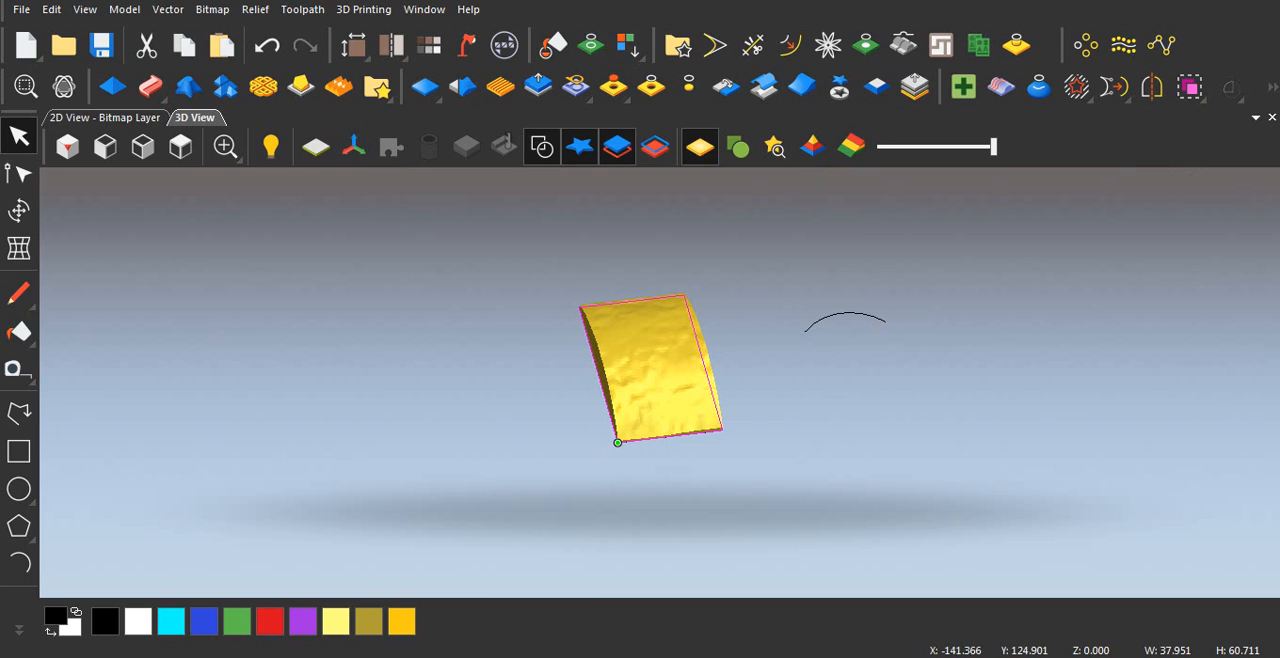
{"action": "left_click", "coordinate": [105, 117]}
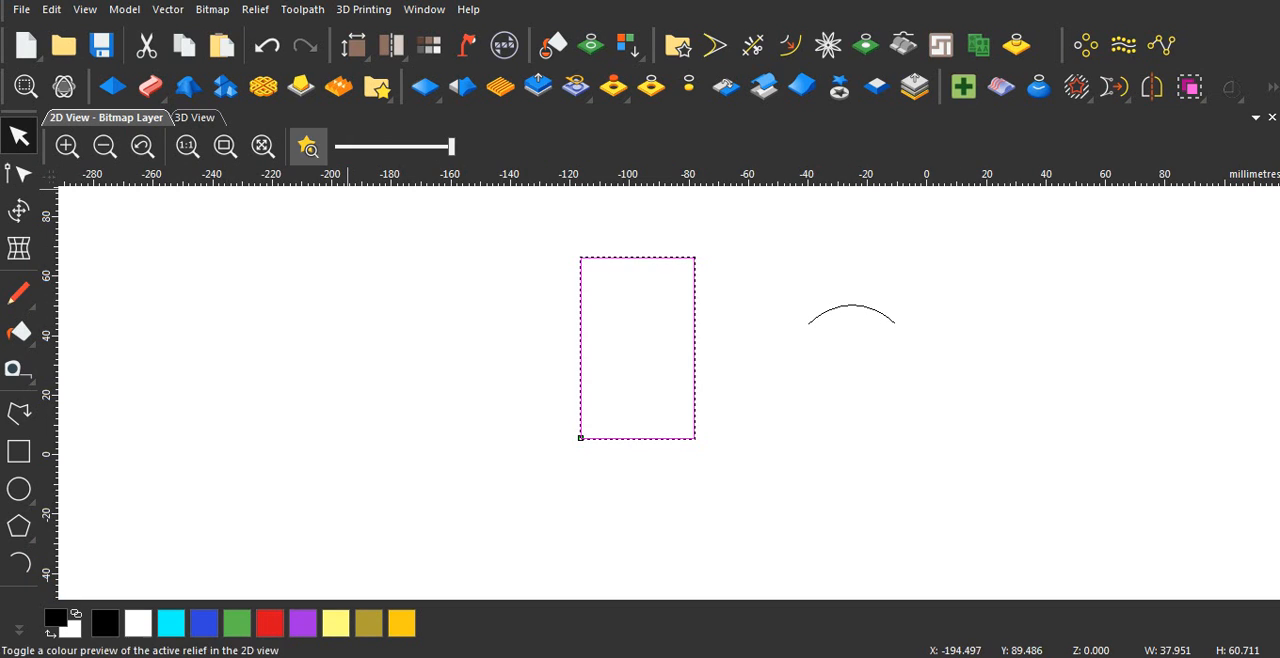
{"action": "left_click", "coordinate": [194, 117]}
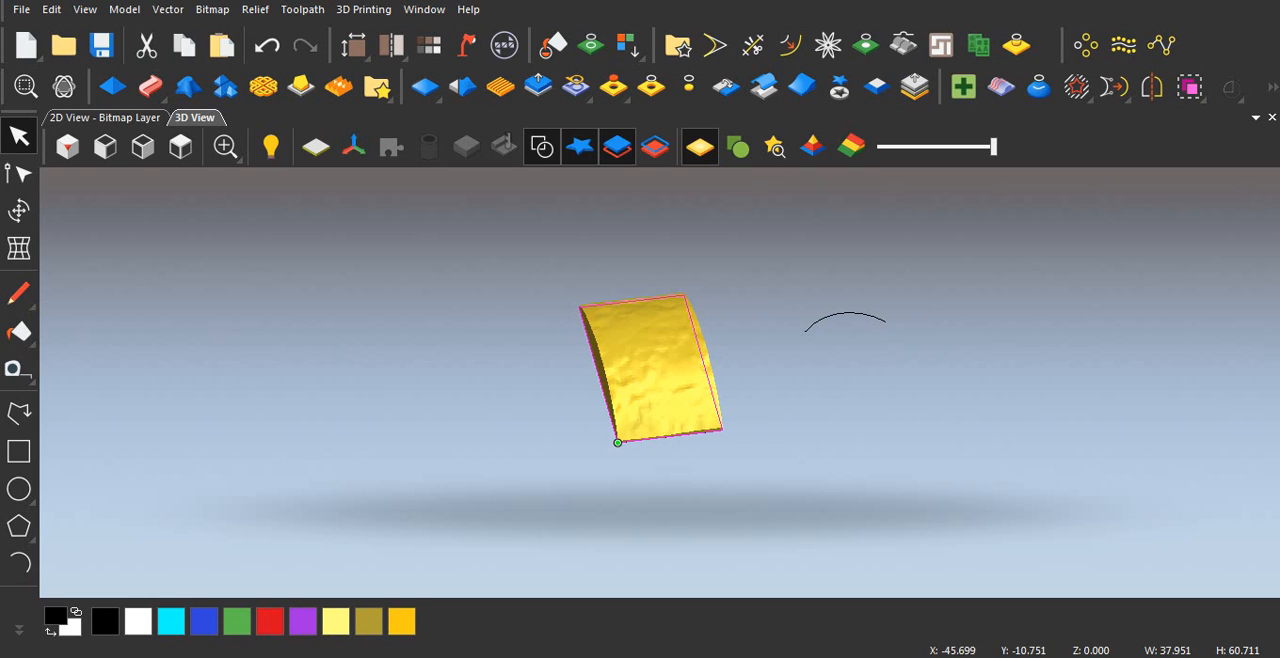
{"action": "left_click_drag", "start_coordinate": [497, 480], "coordinate": [435, 534]}
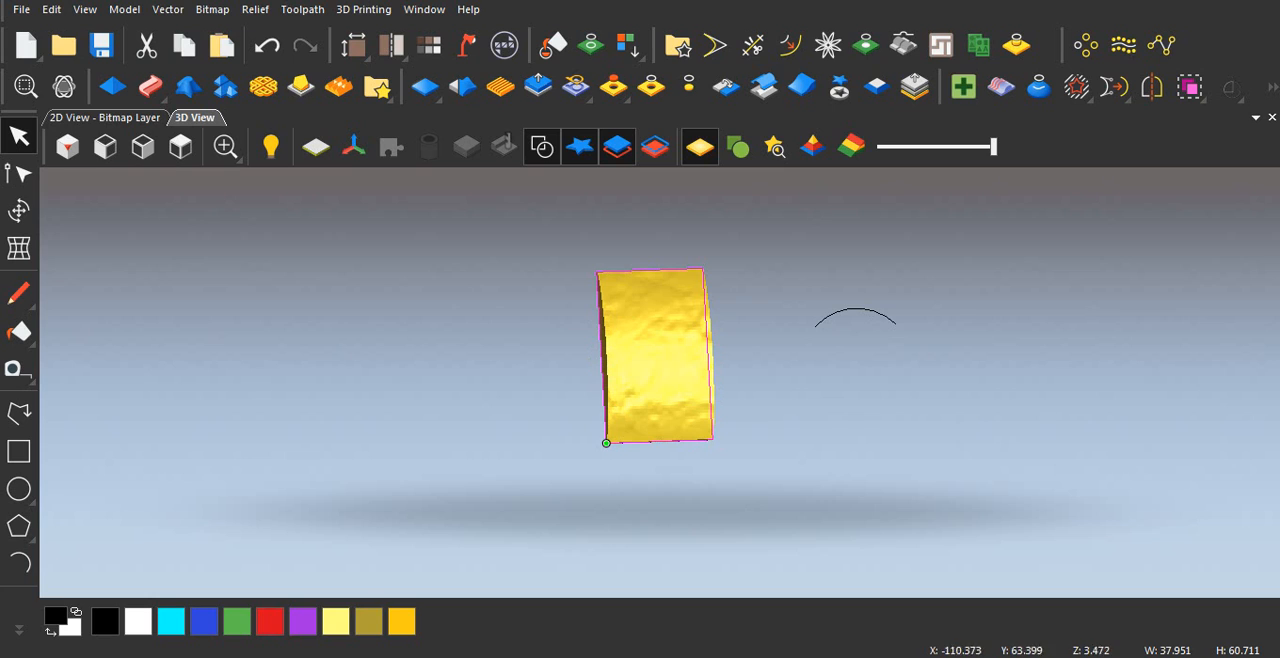
{"action": "scroll", "coordinate": [678, 418], "scroll_direction": "down", "scroll_amount": 3}
{"action": "mouse_move", "coordinate": [678, 418]}
{"action": "left_mouse_down"}
{"action": "mouse_move", "coordinate": [662, 430]}
{"action": "mouse_move", "coordinate": [645, 414]}
{"action": "left_mouse_up"}
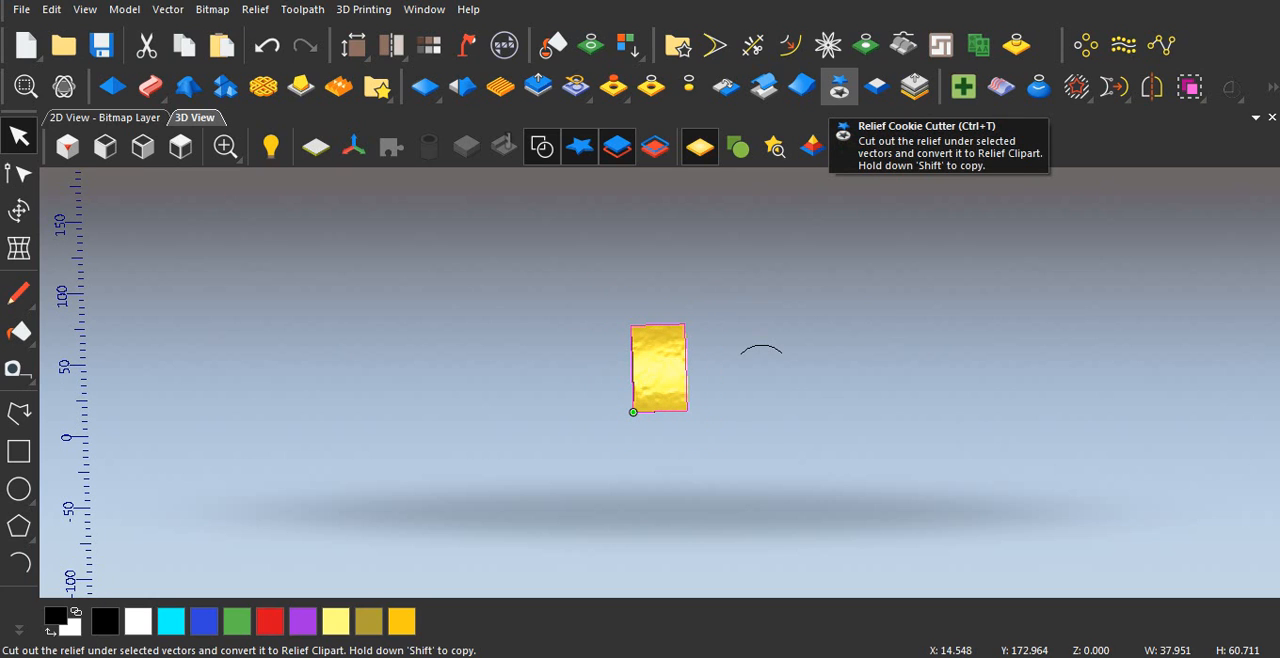
Step: Cut the stone block out as relief clipart using the selected rectangle and rotate it 45 degrees anticlockwise in the 2D view
{"action": "left_click", "coordinate": [839, 87]}
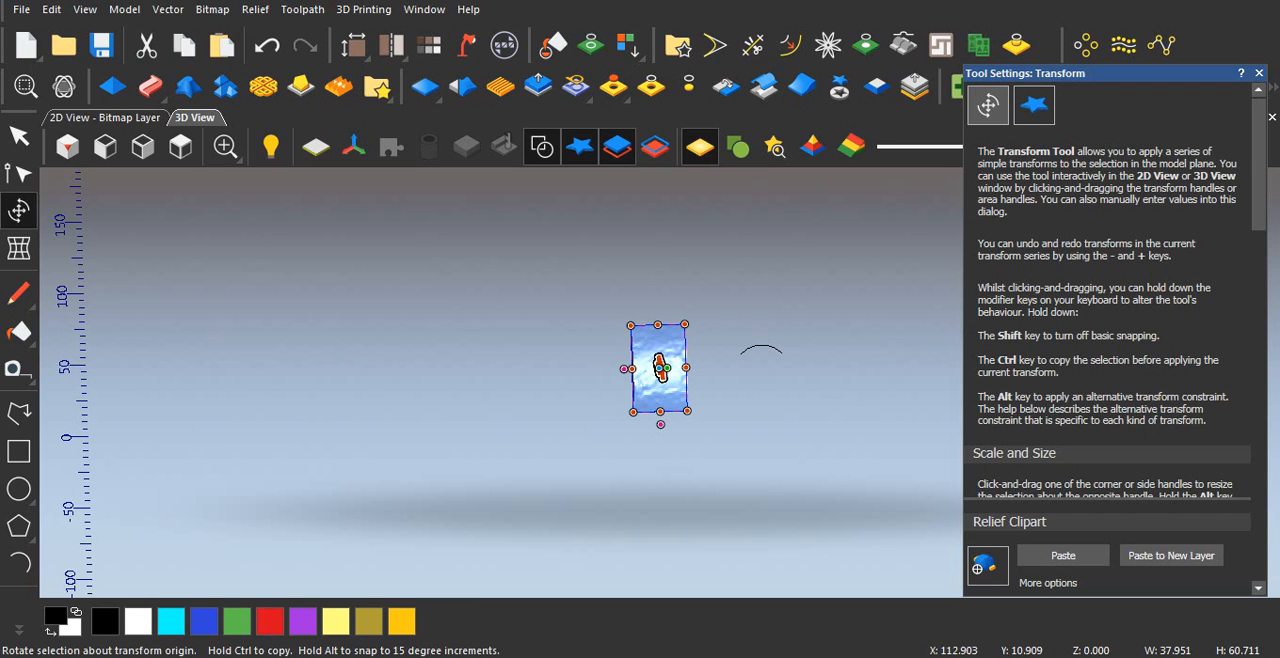
{"action": "scroll", "coordinate": [1107, 300], "scroll_direction": "down", "scroll_amount": 10}
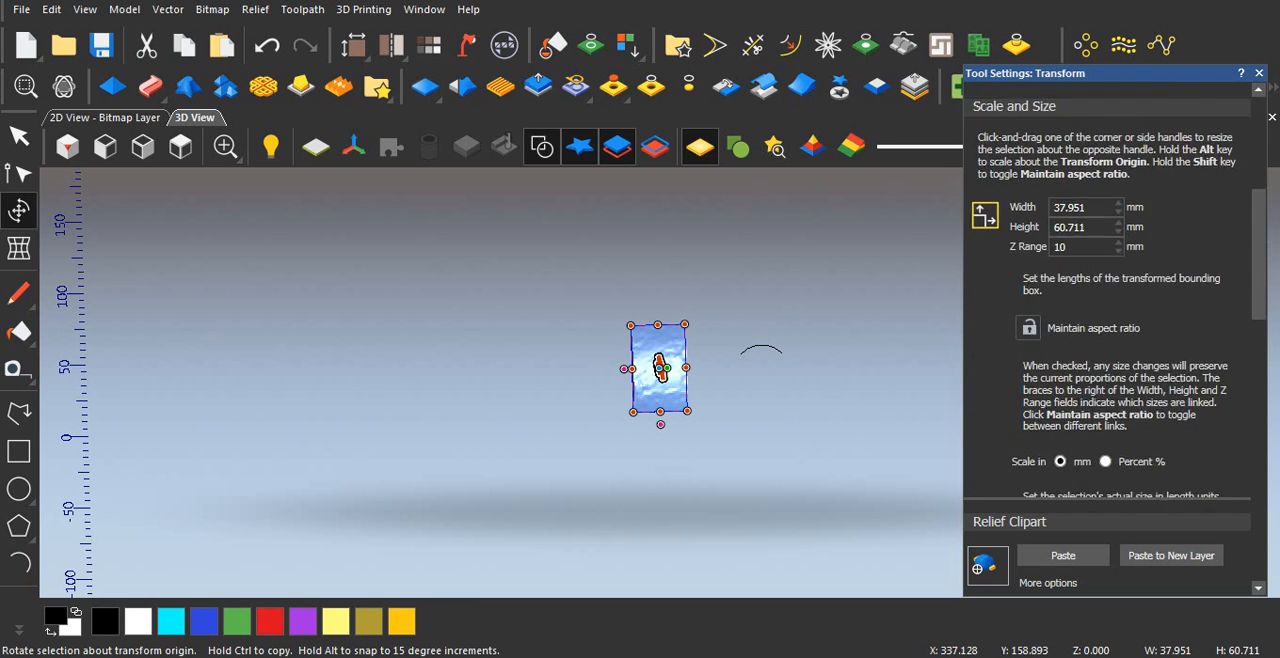
{"action": "scroll", "coordinate": [1107, 300], "scroll_direction": "down", "scroll_amount": 5}
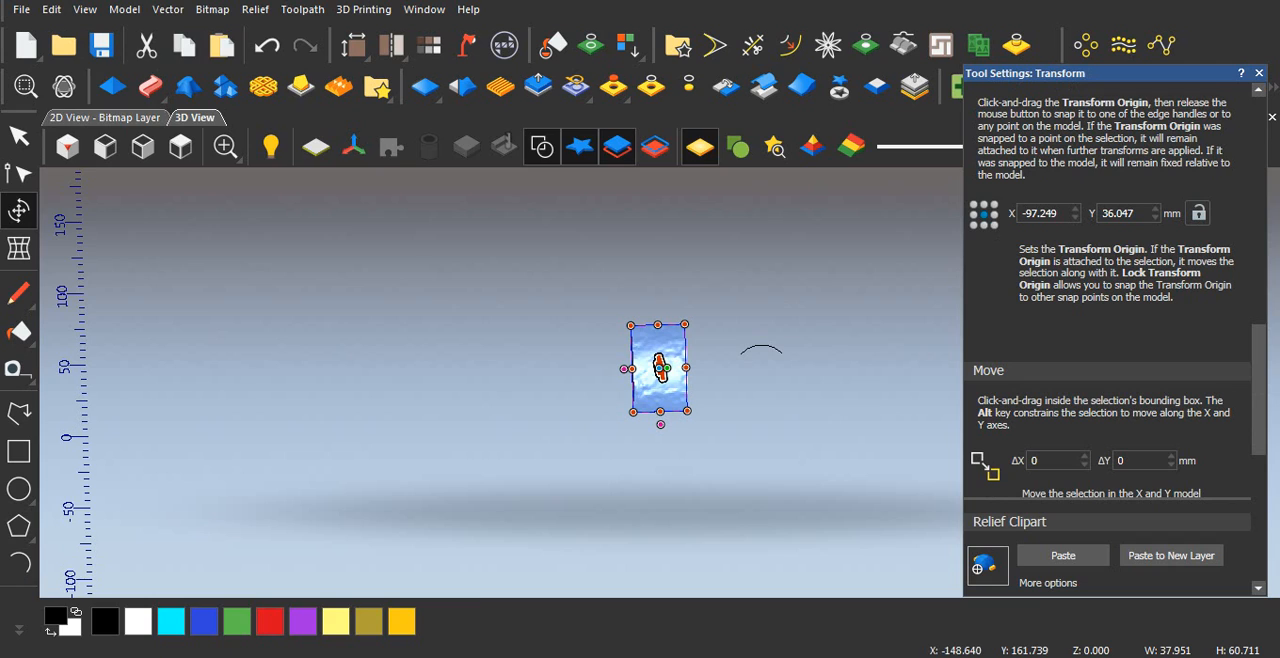
{"action": "left_click", "coordinate": [104, 117]}
{"action": "scroll", "coordinate": [617, 331], "scroll_direction": "down", "scroll_amount": 2}
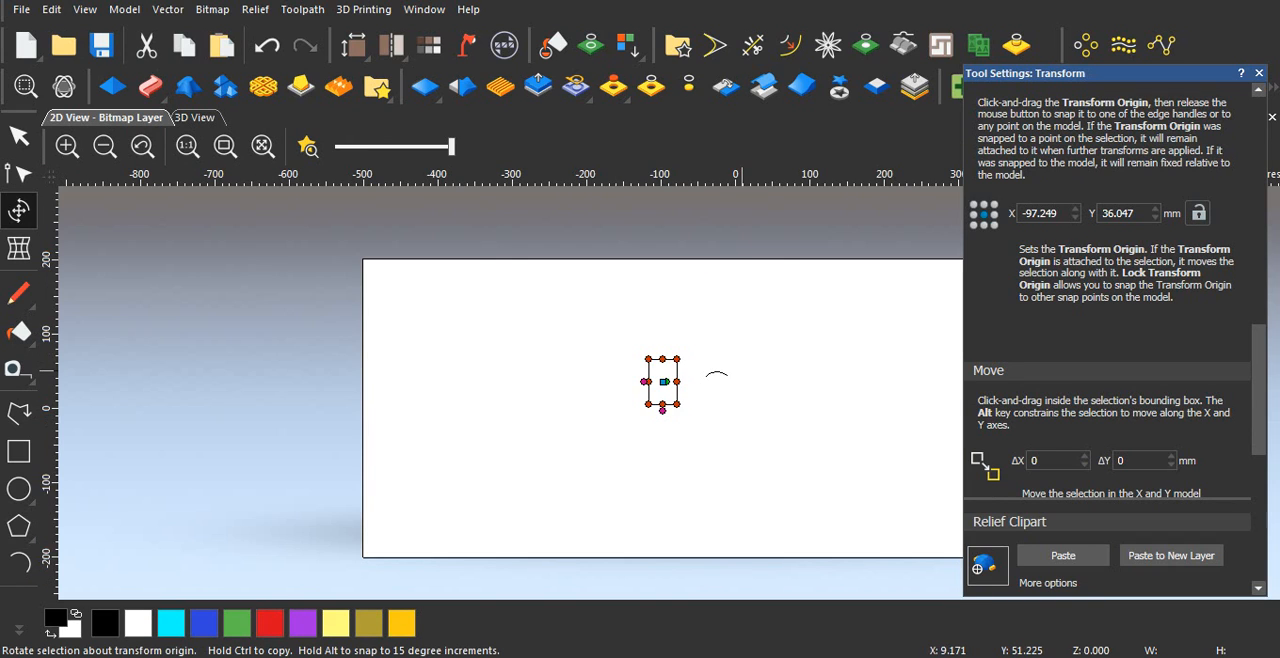
{"action": "scroll", "coordinate": [740, 369], "scroll_direction": "up", "scroll_amount": 2}
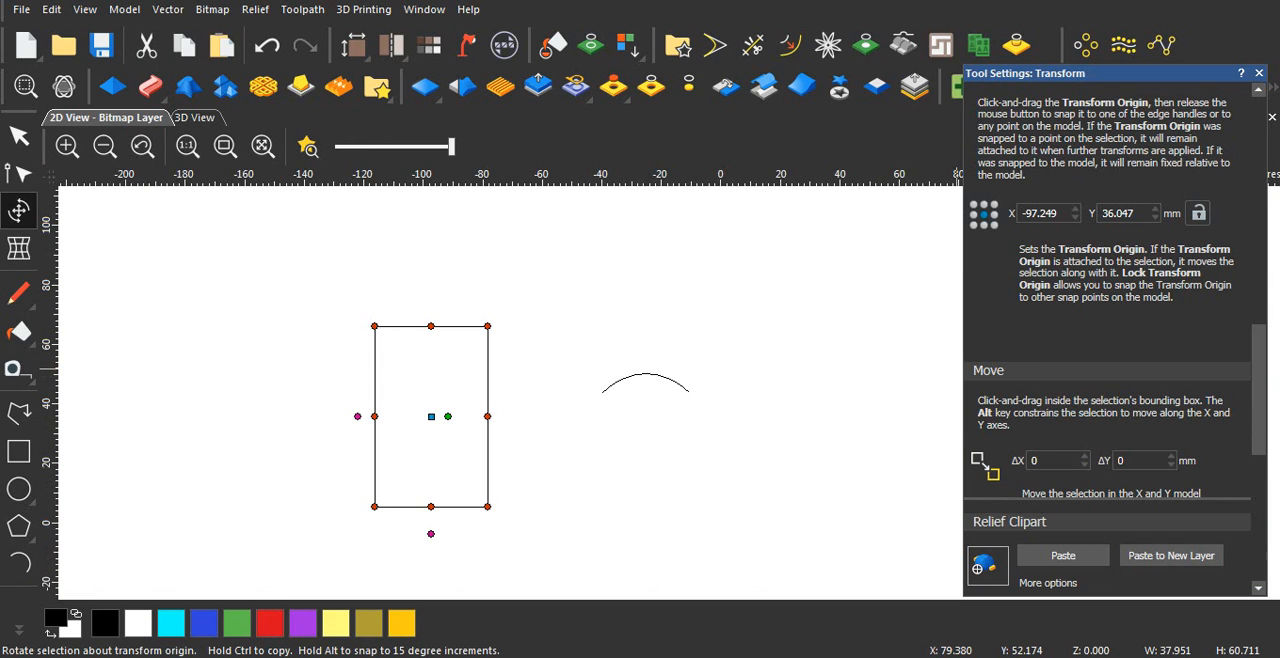
{"action": "scroll", "coordinate": [1107, 300], "scroll_direction": "down", "scroll_amount": 5}
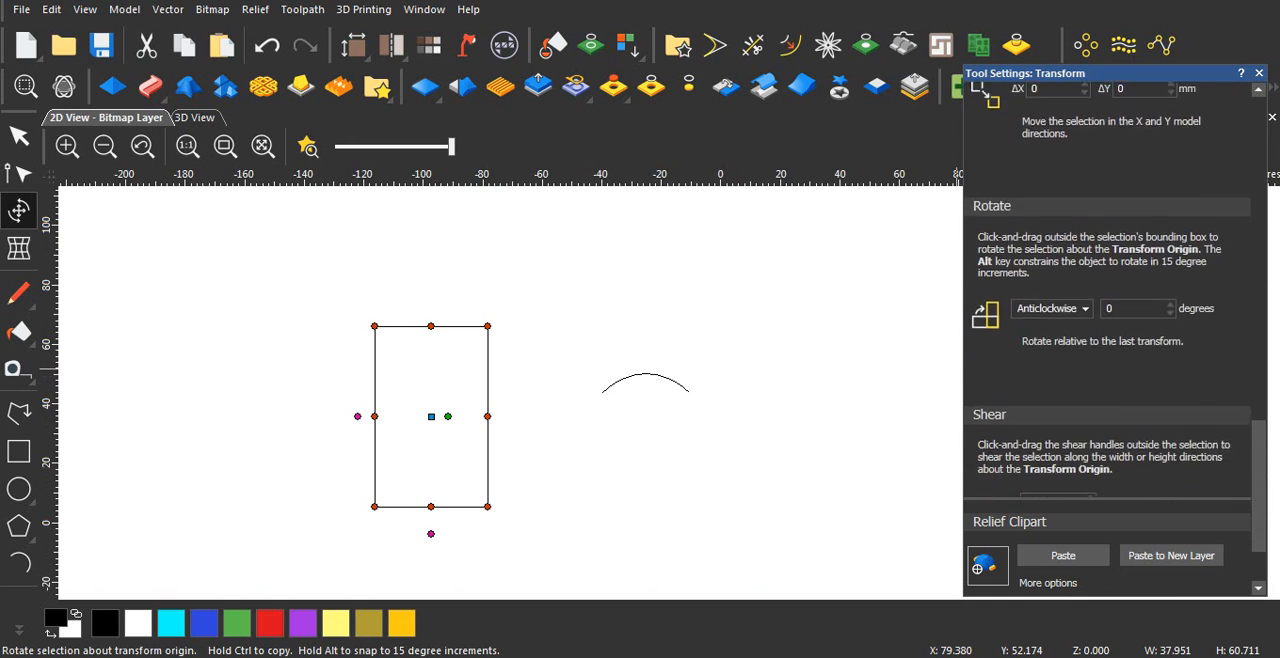
{"action": "double_click", "coordinate": [1112, 251]}
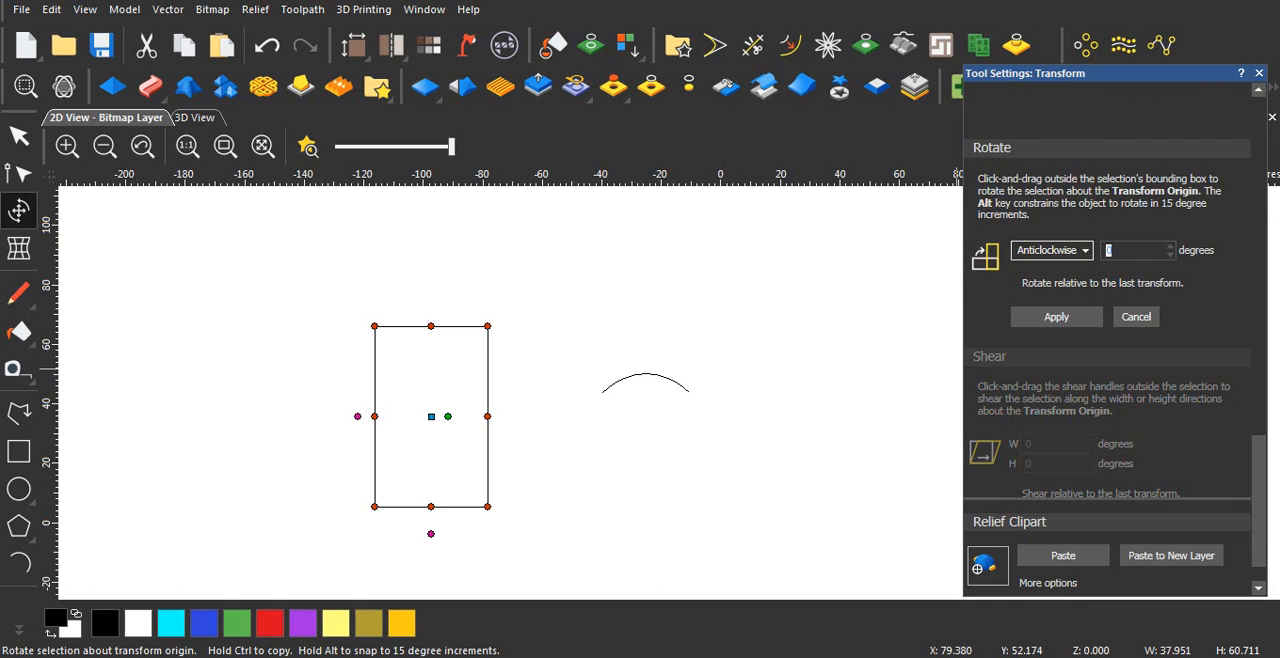
{"action": "type", "text": "45"}
{"action": "key", "text": "Return"}
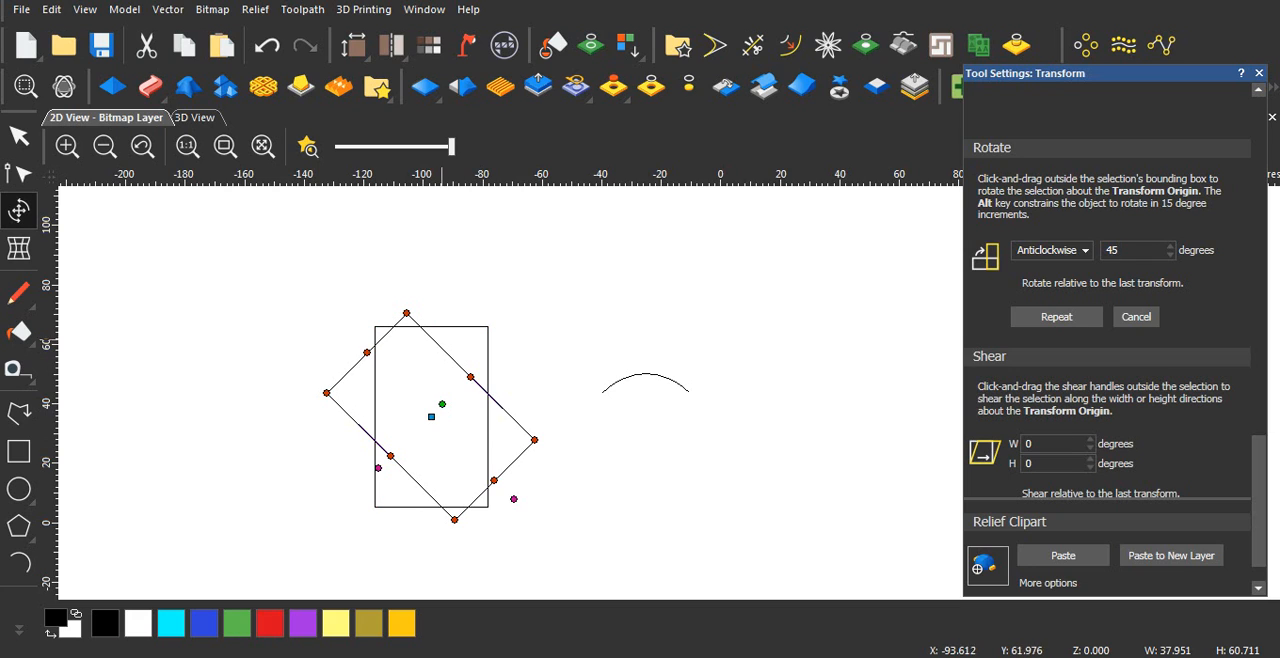
{"action": "left_click", "coordinate": [228, 274]}
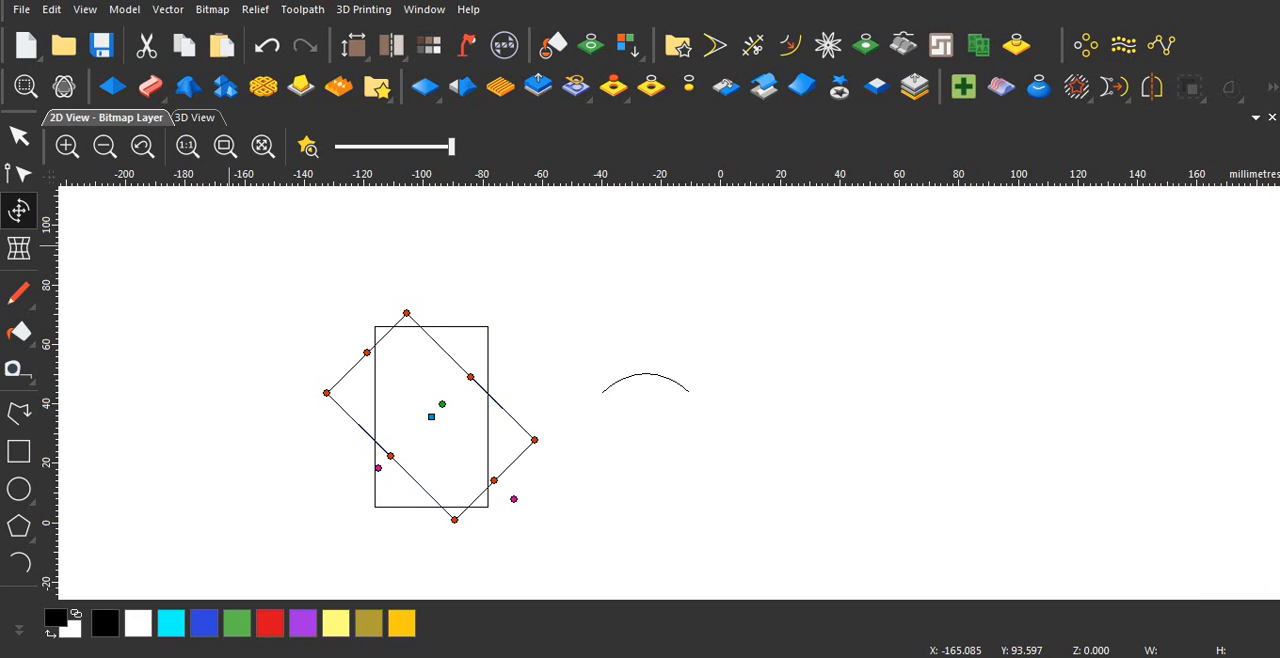
Step: Delete the original upright rectangle, the two horizontal lines beneath it and the cross-section arc, keeping only the rotated clipart
{"action": "left_click", "coordinate": [489, 336]}
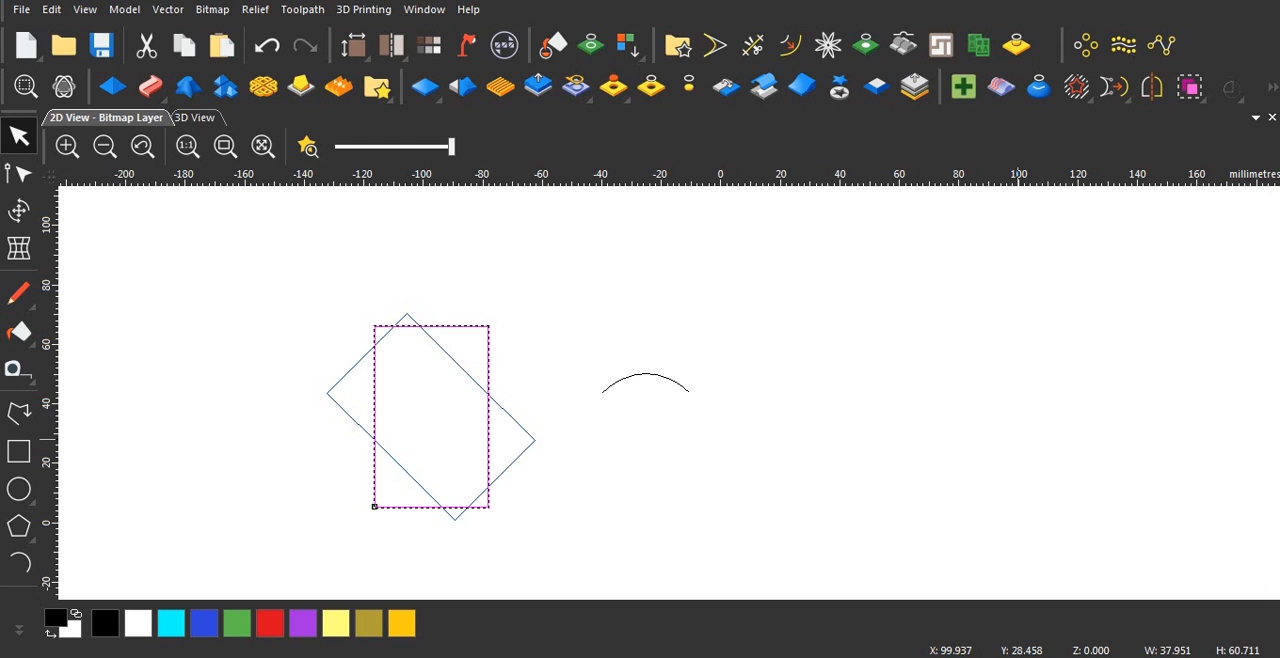
{"action": "key", "text": "Delete"}
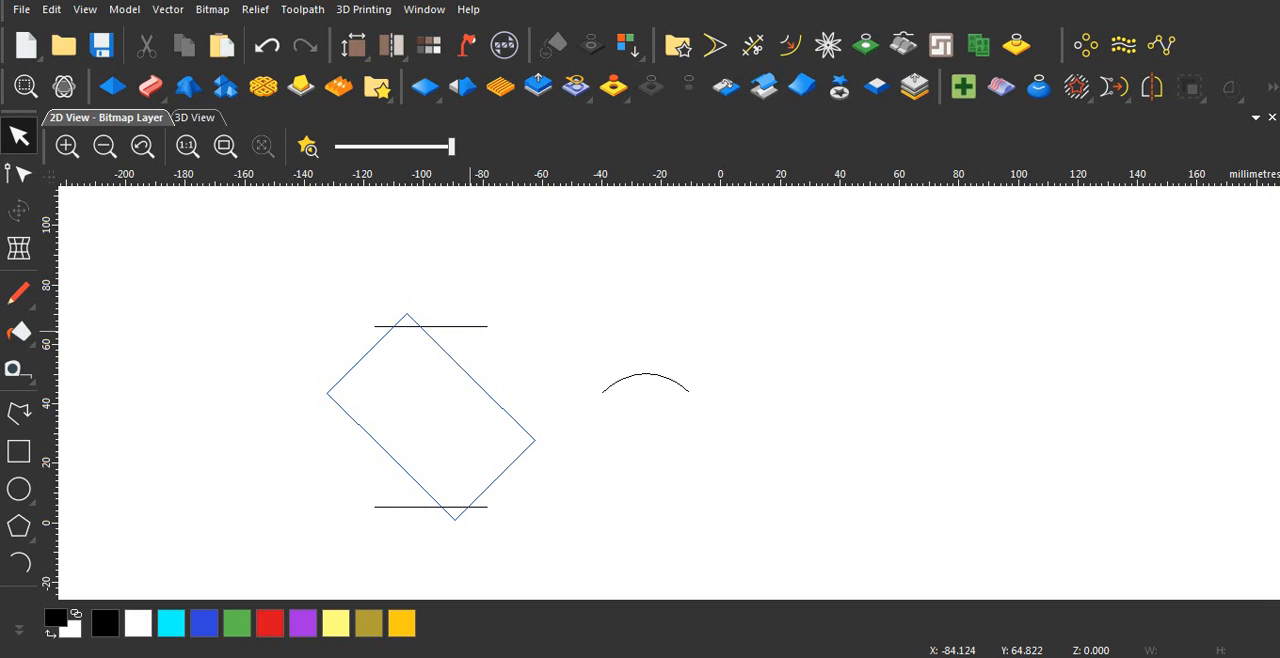
{"action": "left_click", "coordinate": [469, 327]}
{"action": "key", "text": "Delete"}
{"action": "left_click", "coordinate": [486, 507]}
{"action": "key", "text": "Delete"}
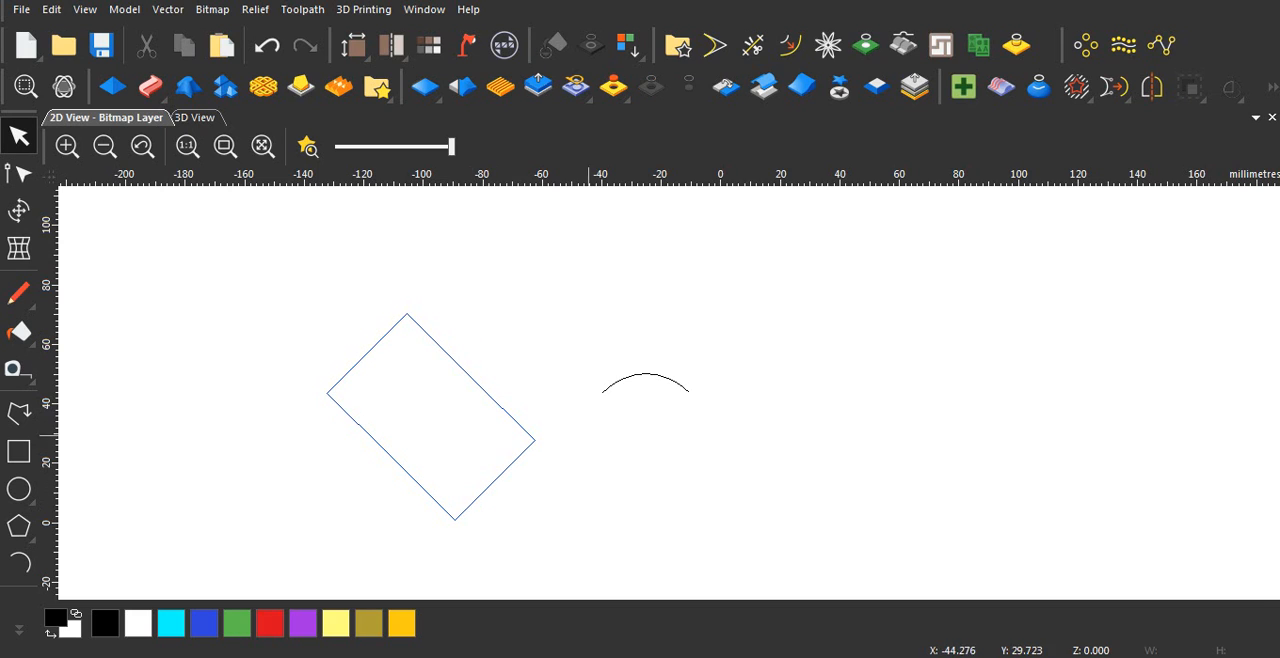
{"action": "left_click", "coordinate": [631, 377]}
{"action": "key", "text": "Delete"}
Step: Draw a vertical polyline about 73 mm long crossing the rotated block near its right corner
{"action": "scroll", "coordinate": [640, 370], "scroll_direction": "down", "scroll_amount": 3}
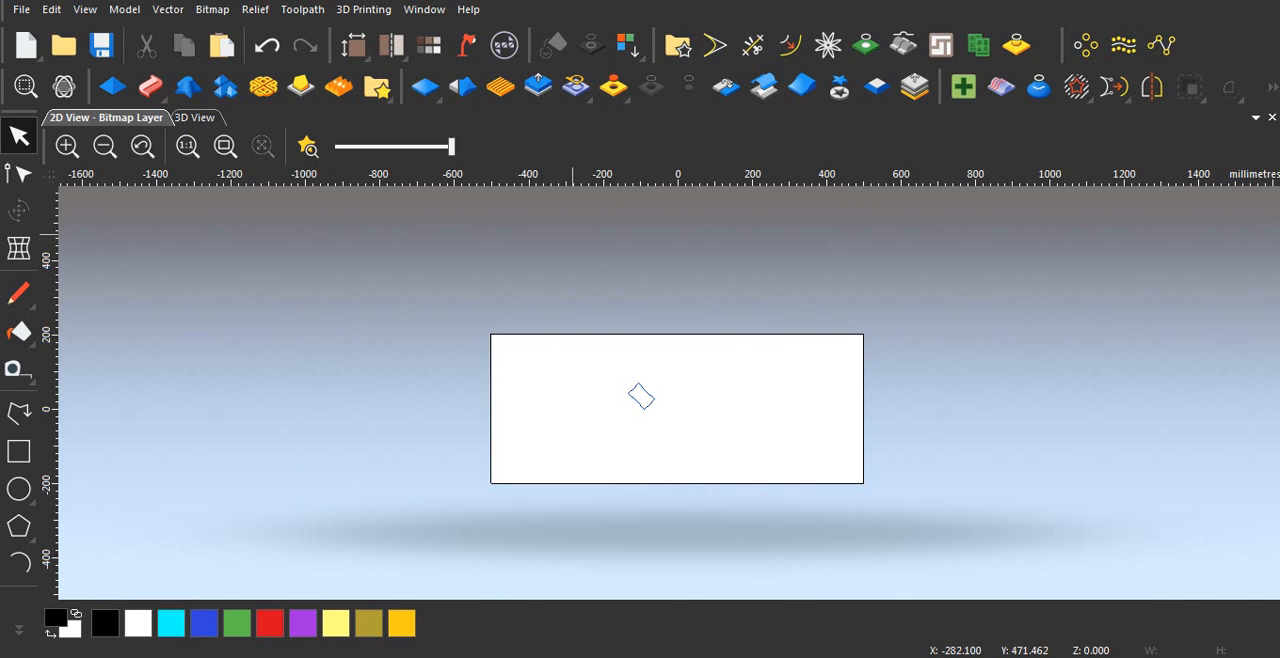
{"action": "scroll", "coordinate": [662, 390], "scroll_direction": "up", "scroll_amount": 4}
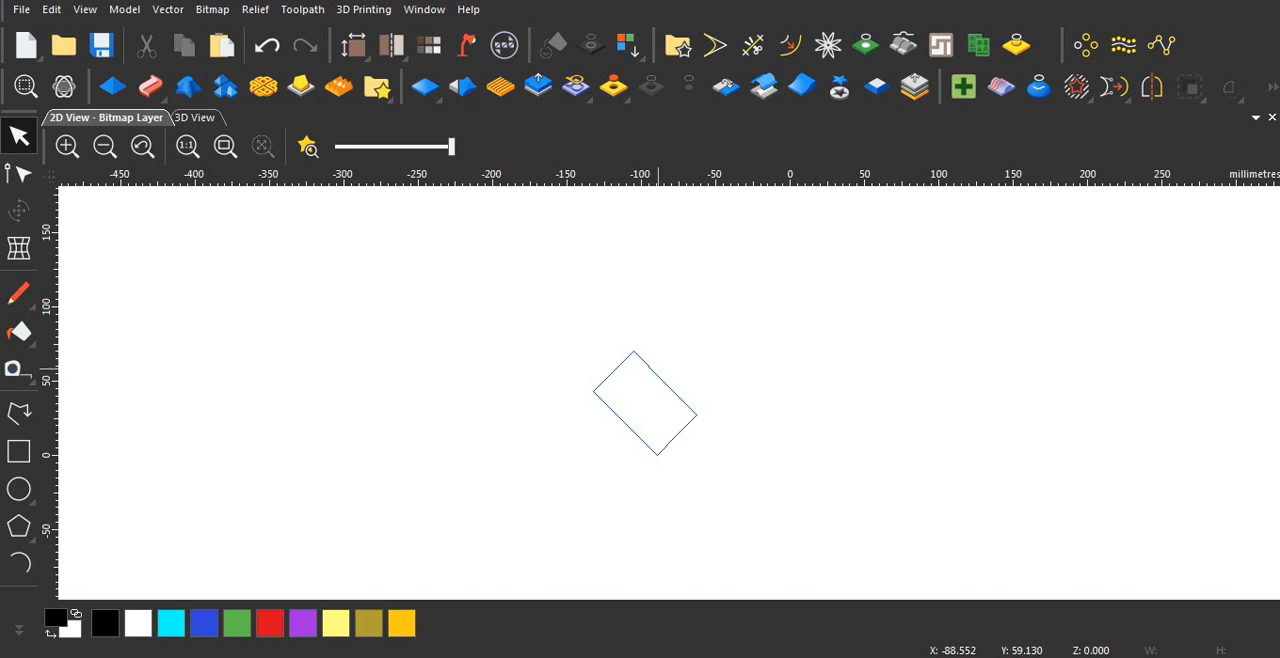
{"action": "scroll", "coordinate": [650, 405], "scroll_direction": "up", "scroll_amount": 2}
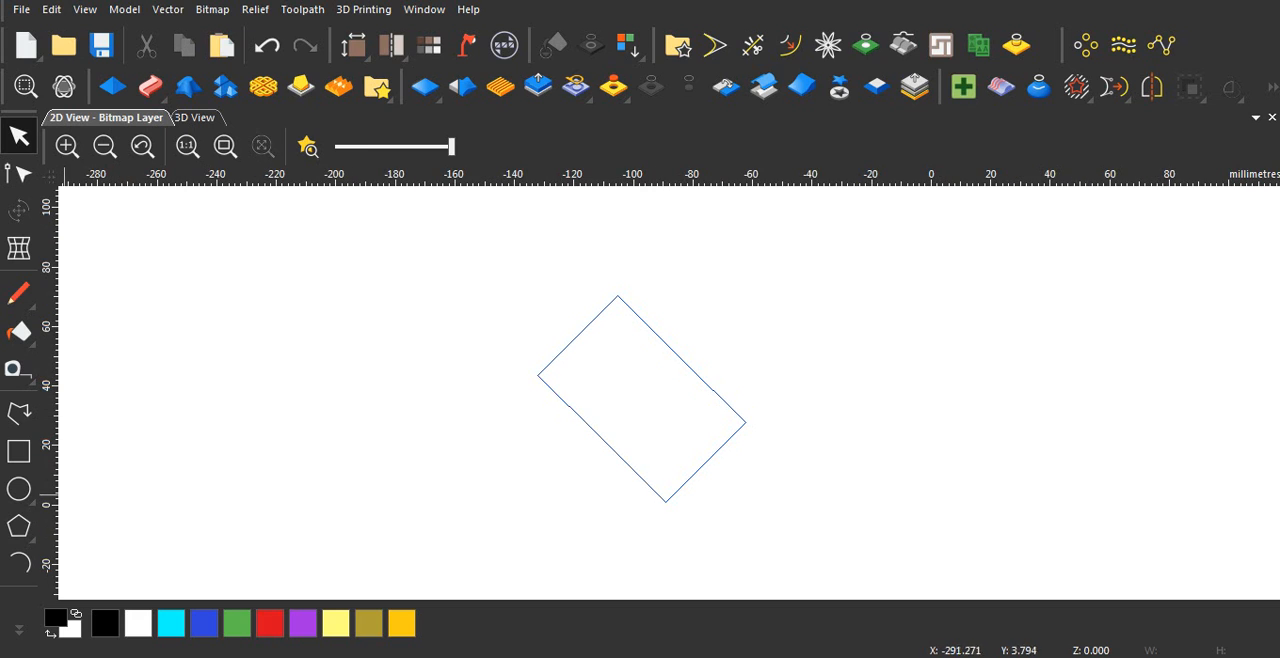
{"action": "left_click", "coordinate": [18, 412]}
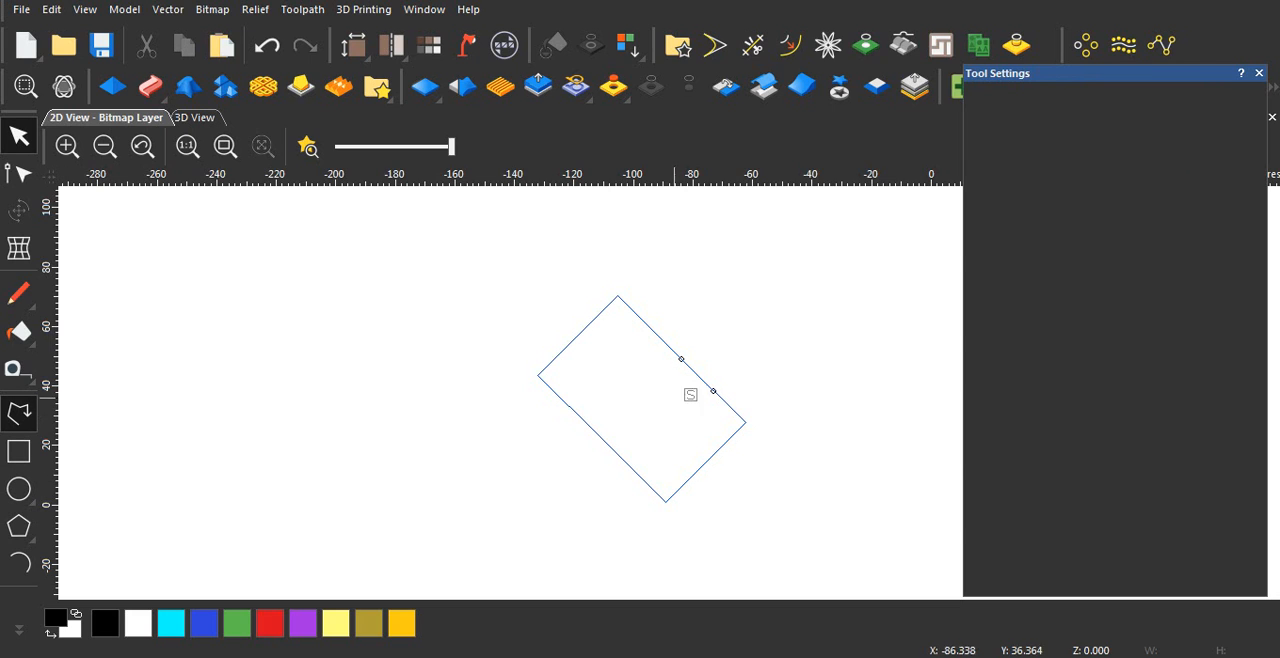
{"action": "left_click", "coordinate": [701, 308]}
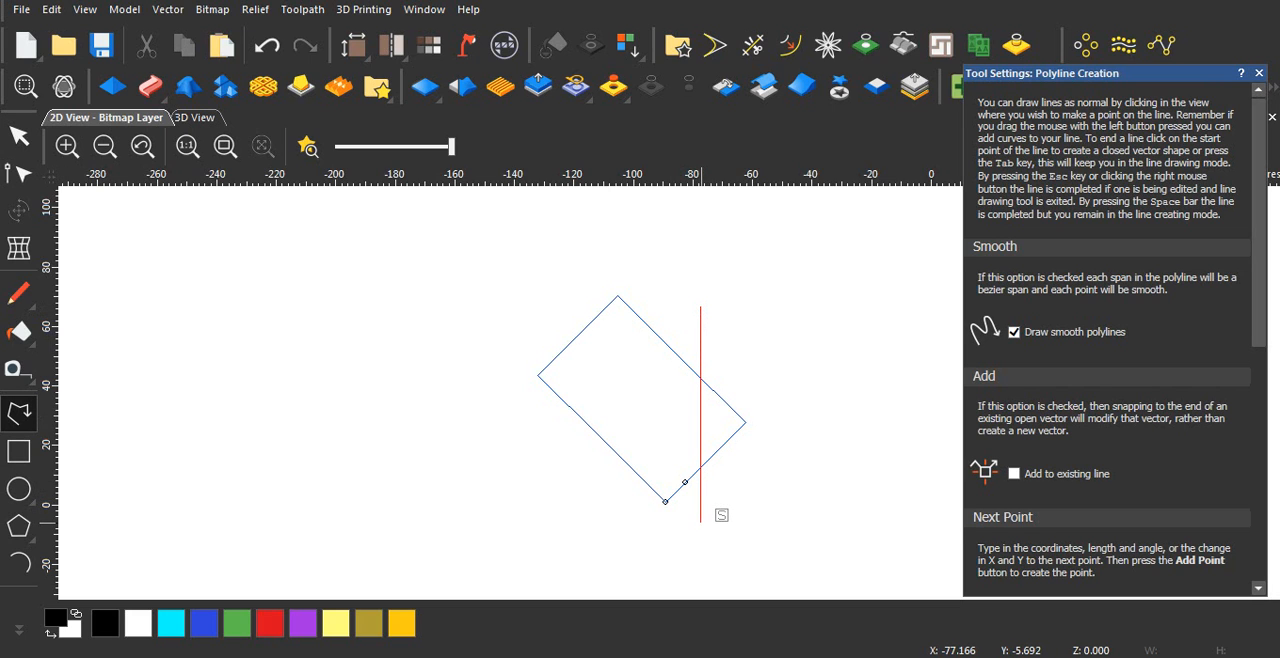
{"action": "left_click", "coordinate": [701, 521]}
{"action": "key", "text": "Escape"}
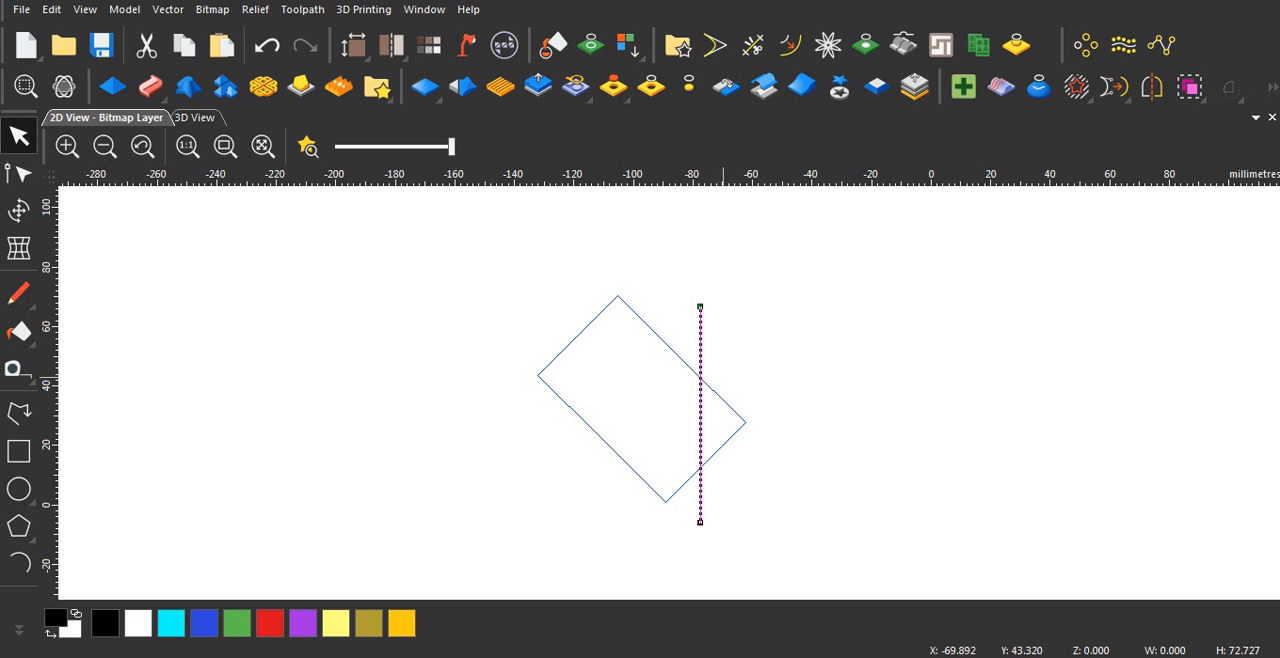
Step: Measure the distance across the rotated block from its left corner towards its right side
{"action": "left_click", "coordinate": [18, 369]}
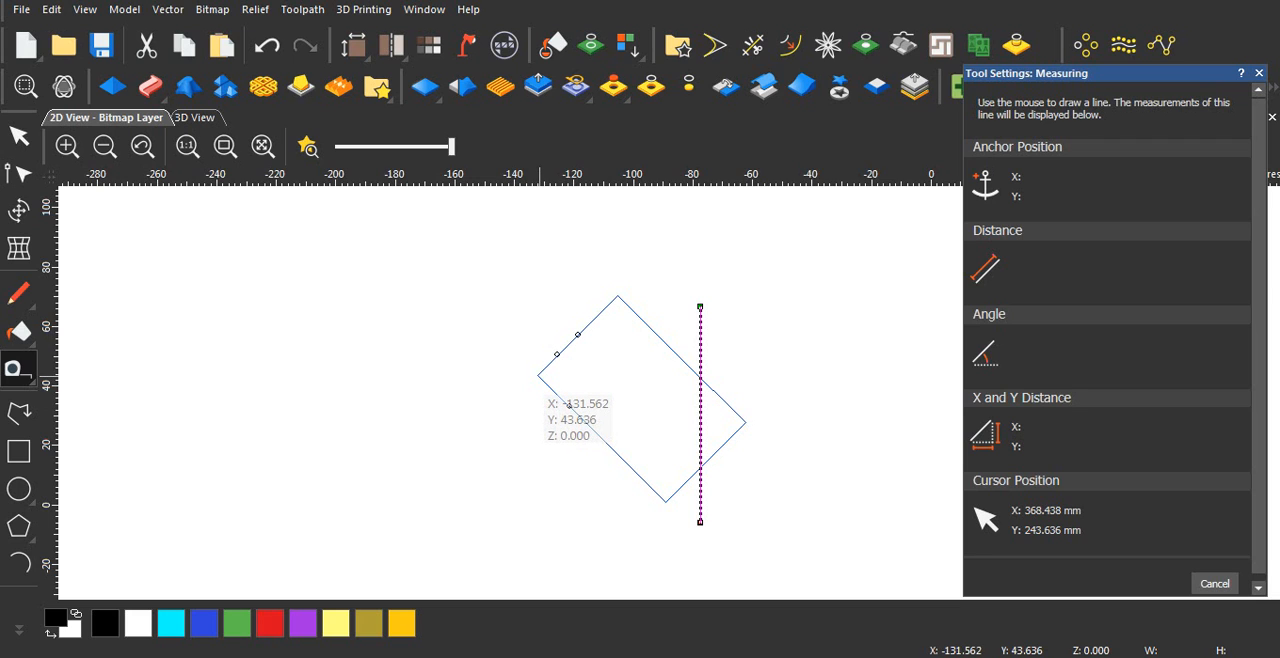
{"action": "left_click_drag", "start_coordinate": [537, 375], "coordinate": [690, 375]}
{"action": "scroll", "coordinate": [722, 374], "scroll_direction": "up", "scroll_amount": 3}
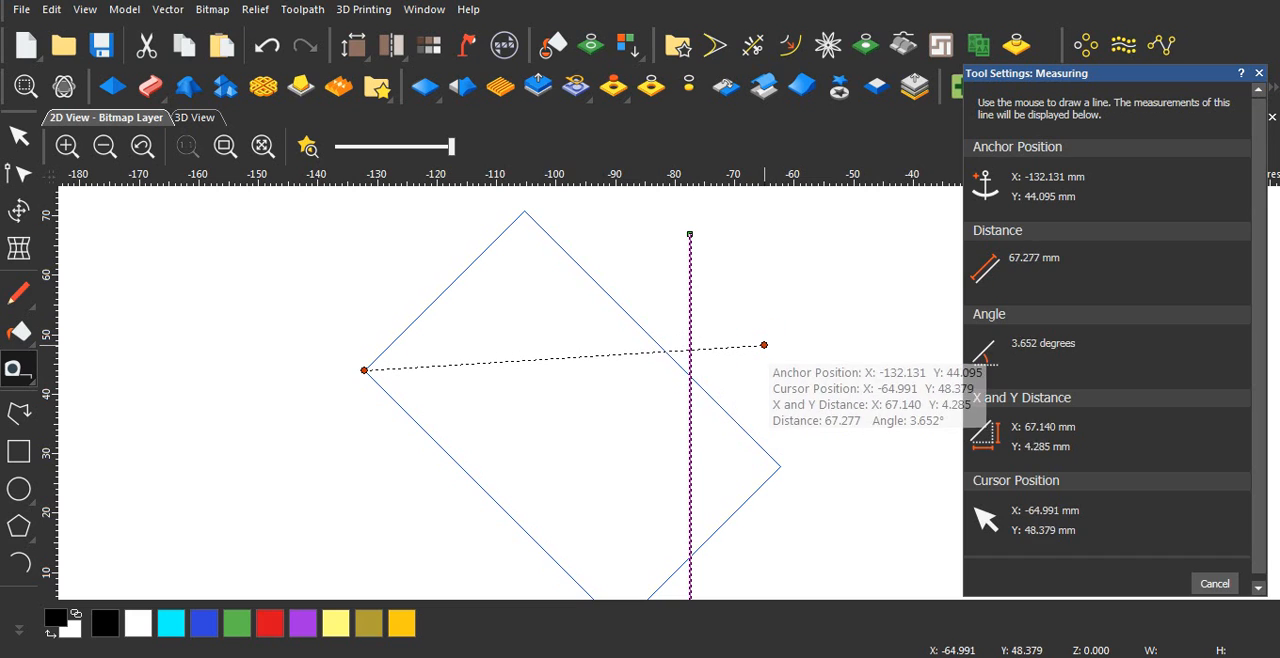
{"action": "key", "text": "Escape"}
Step: Try block copying the rotated block into two columns and one row with an X offset of 54.657 mm and Y offset of 0
{"action": "scroll", "coordinate": [672, 393], "scroll_direction": "down", "scroll_amount": 5}
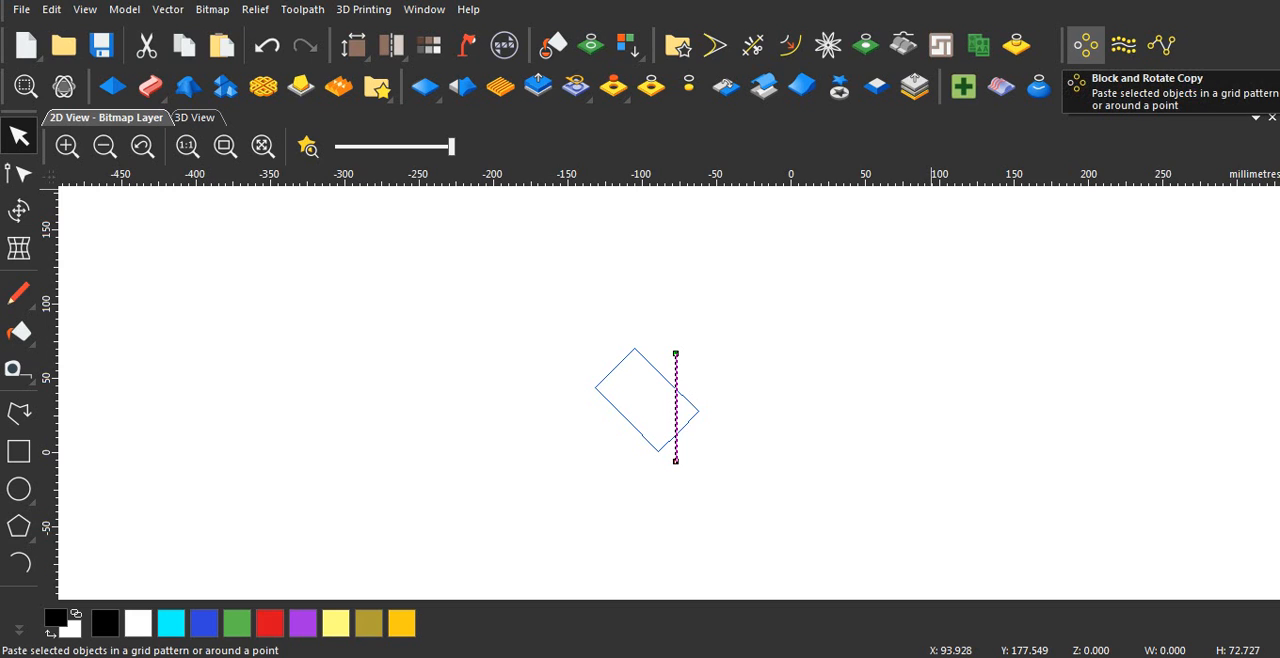
{"action": "left_click", "coordinate": [1085, 45]}
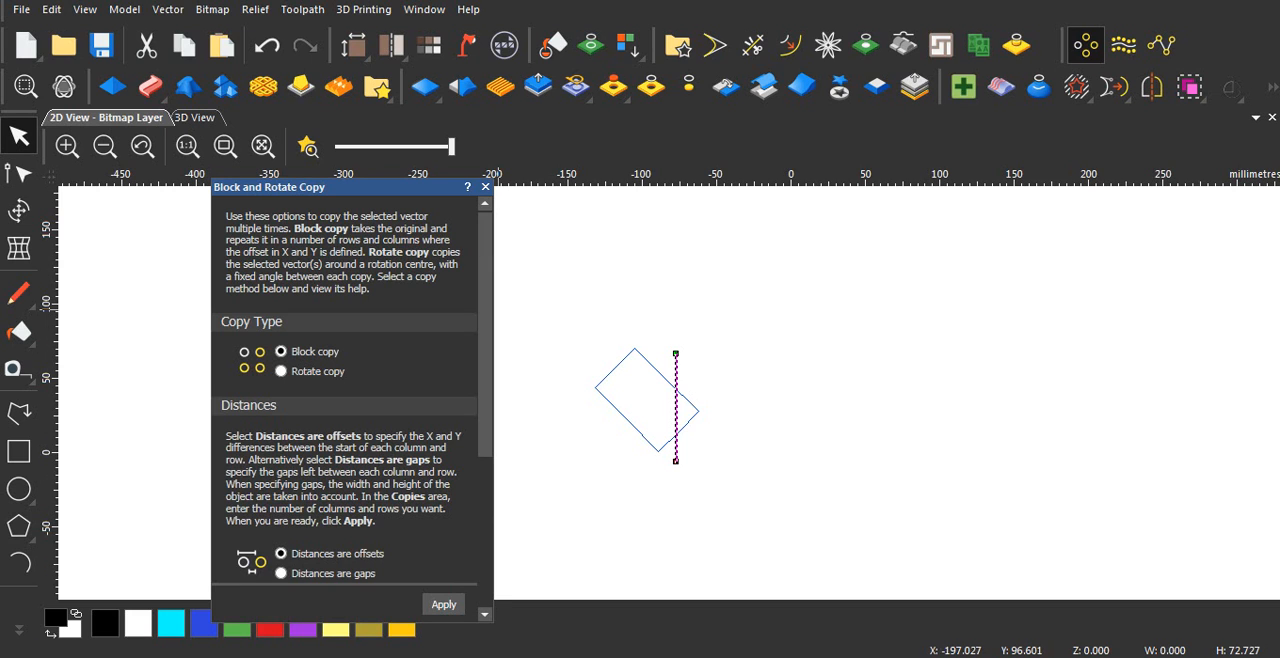
{"action": "scroll", "coordinate": [345, 400], "scroll_direction": "down", "scroll_amount": 5}
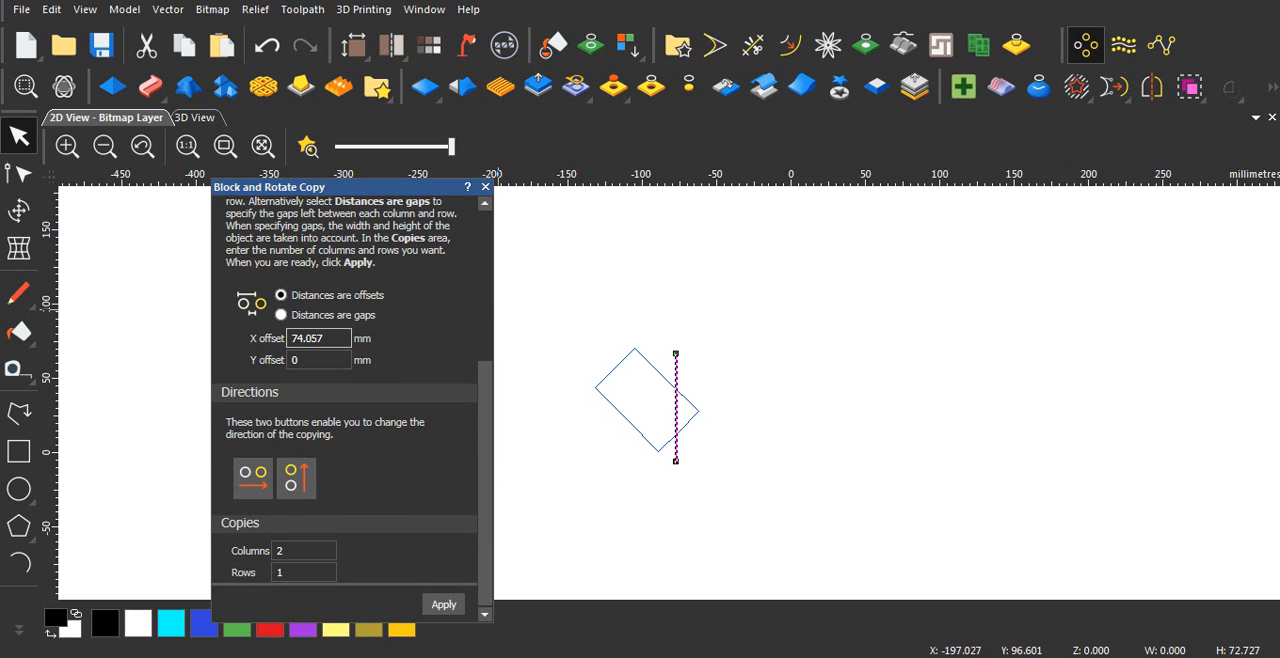
{"action": "double_click", "coordinate": [312, 339]}
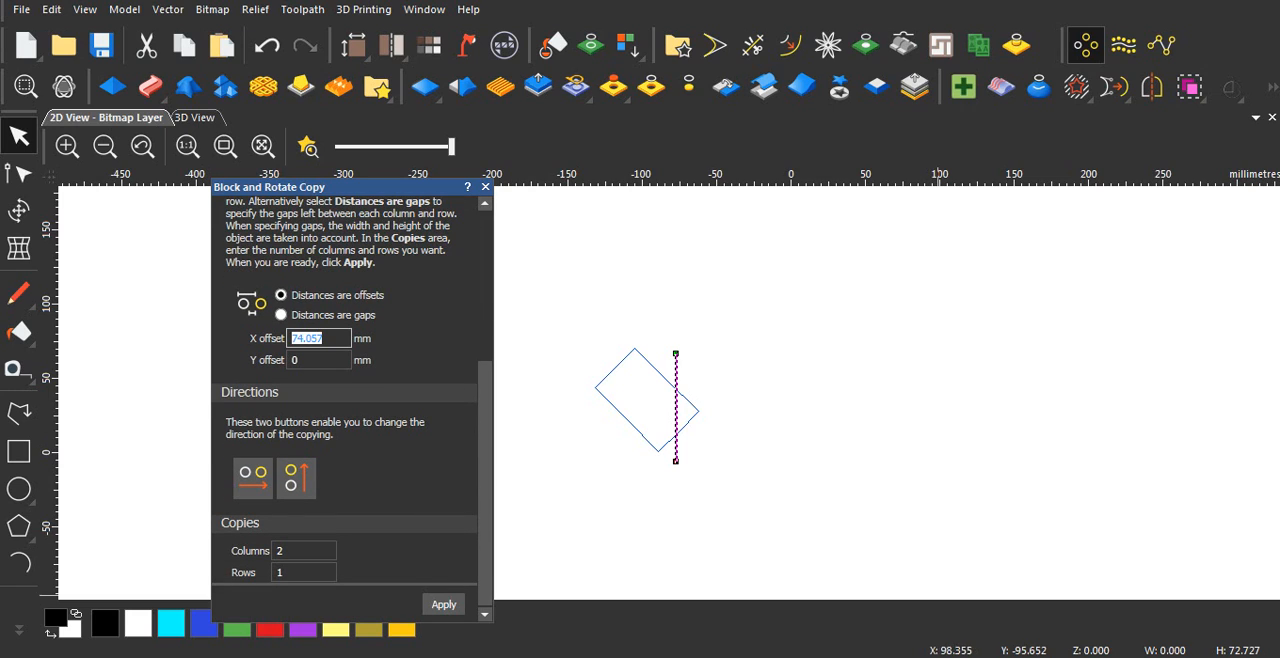
{"action": "type", "text": "54"}
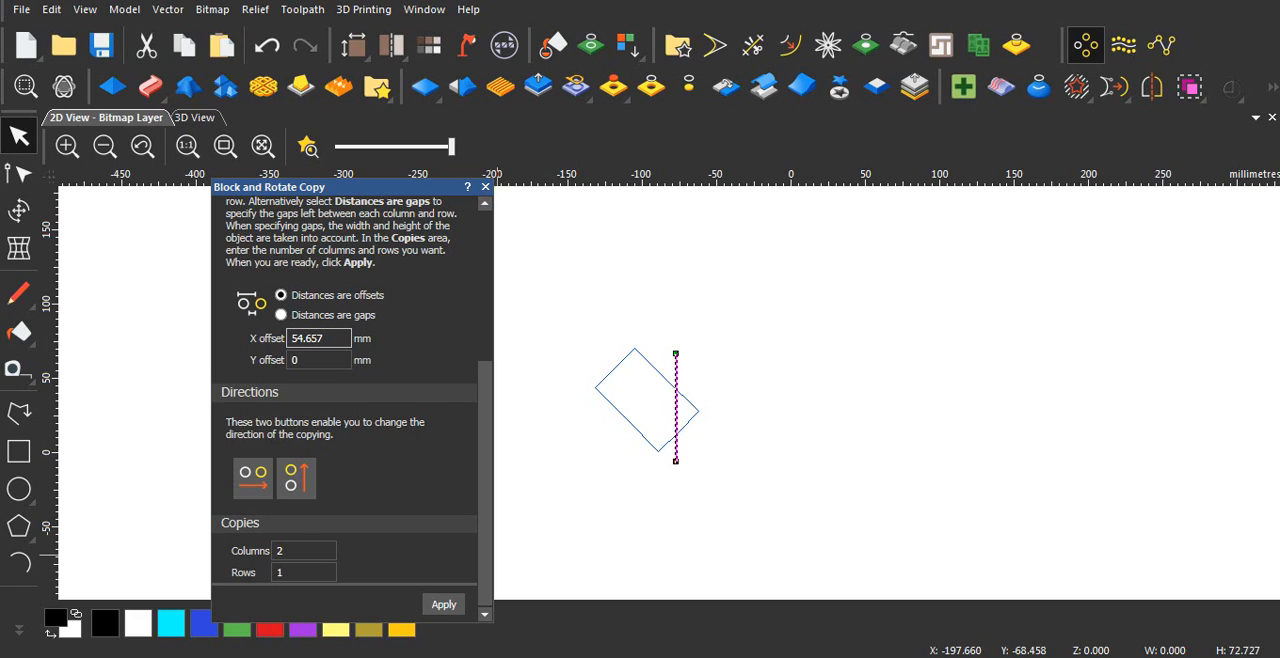
{"action": "left_click", "coordinate": [622, 488]}
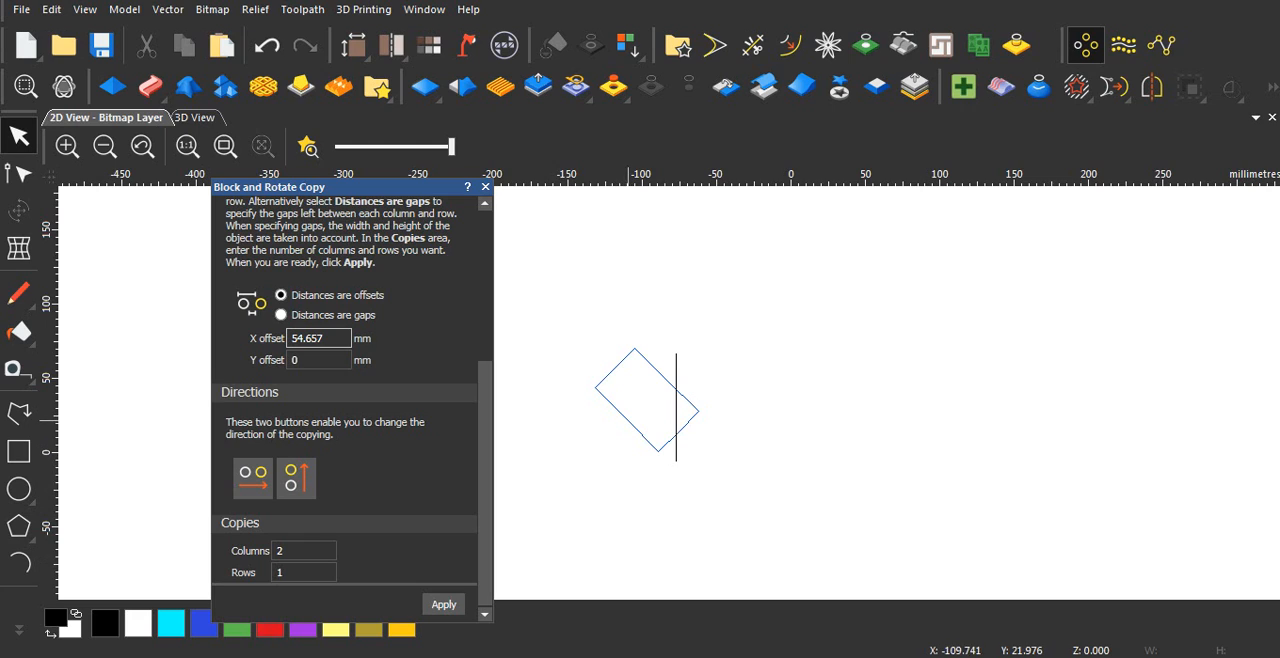
{"action": "key", "text": "ctrl+a"}
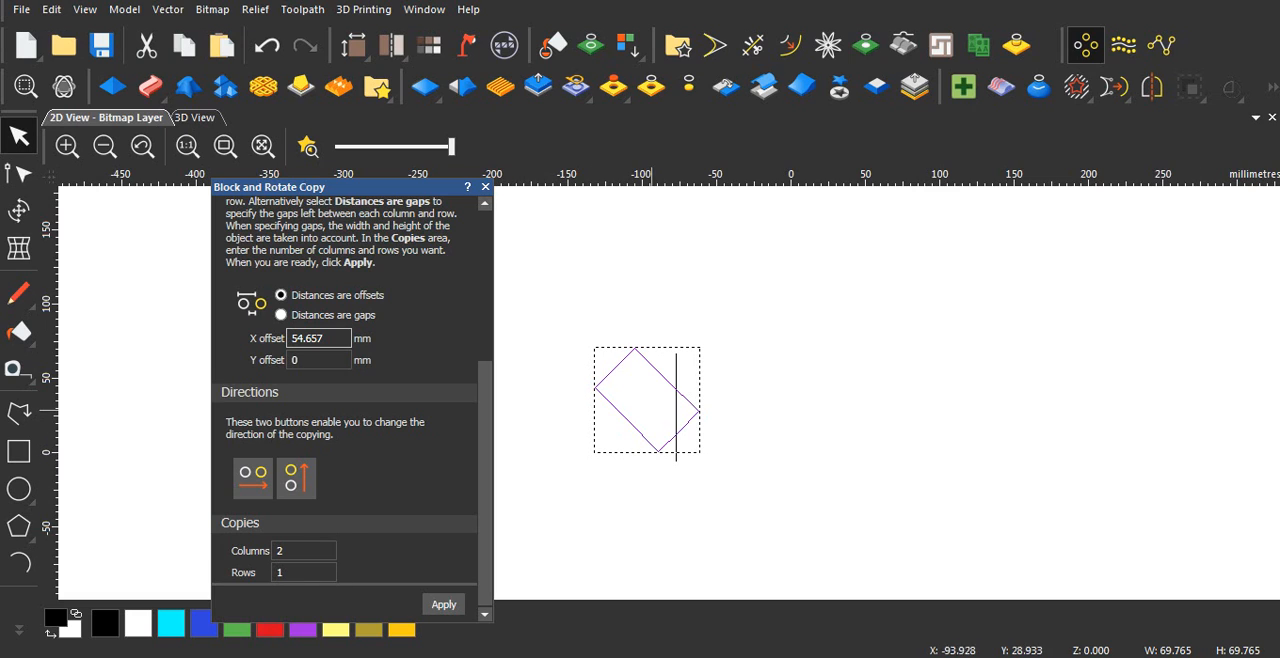
{"action": "left_click", "coordinate": [443, 604]}
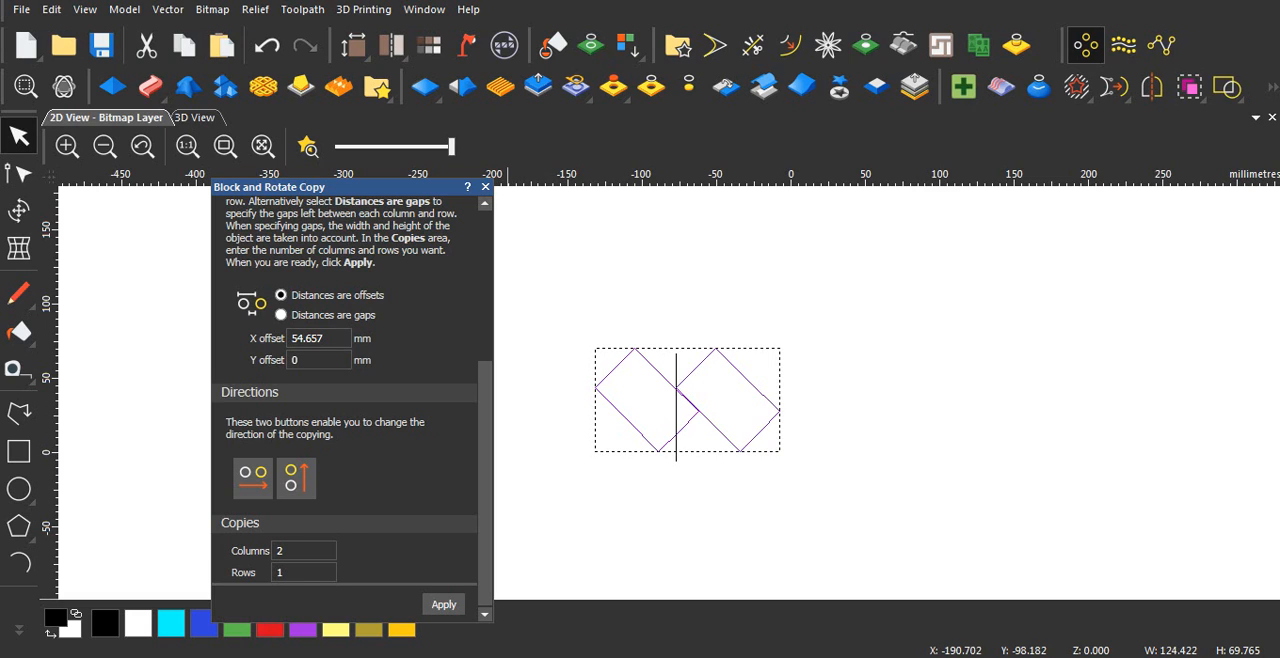
Step: Examine the seam between the original block and its copy around the vertical guide line
{"action": "left_click", "coordinate": [698, 423]}
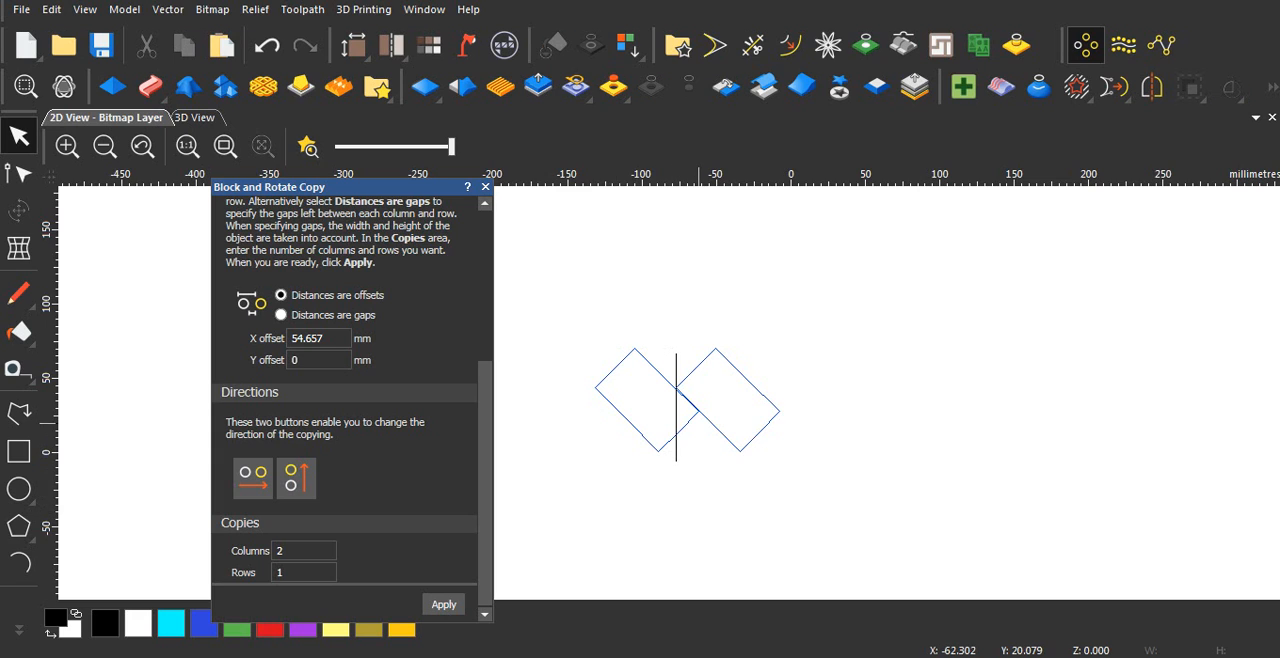
{"action": "scroll", "coordinate": [698, 423], "scroll_direction": "up", "scroll_amount": 2}
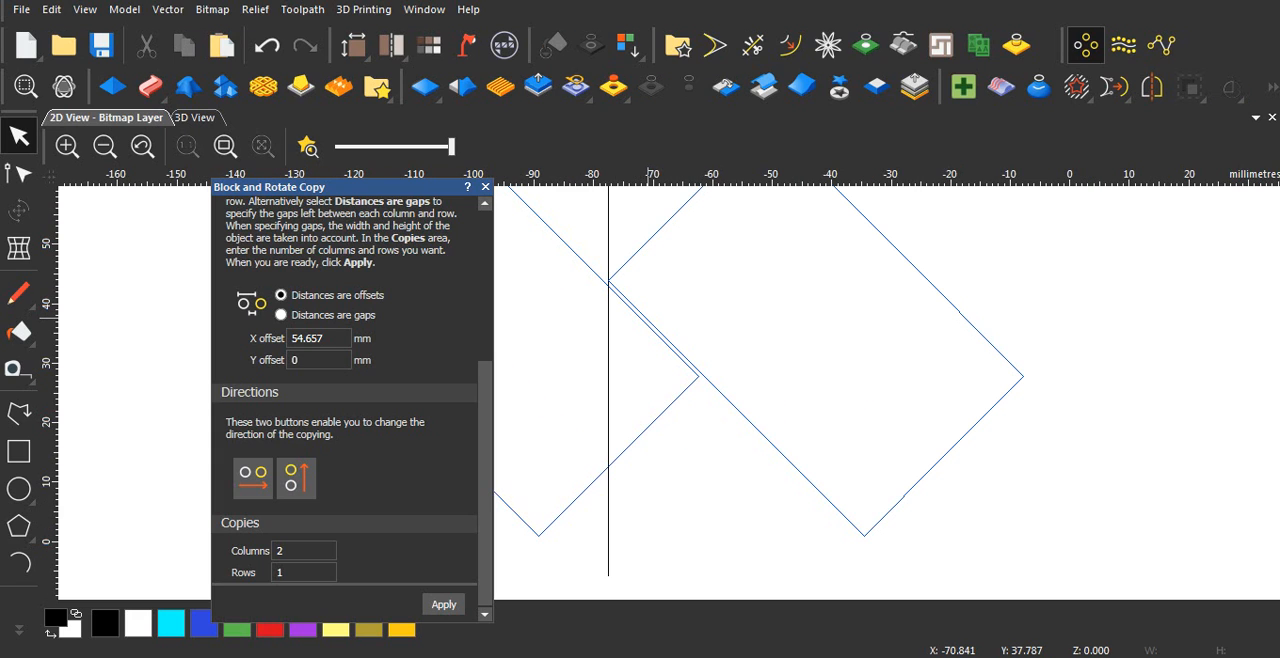
{"action": "scroll", "coordinate": [648, 320], "scroll_direction": "down", "scroll_amount": 1}
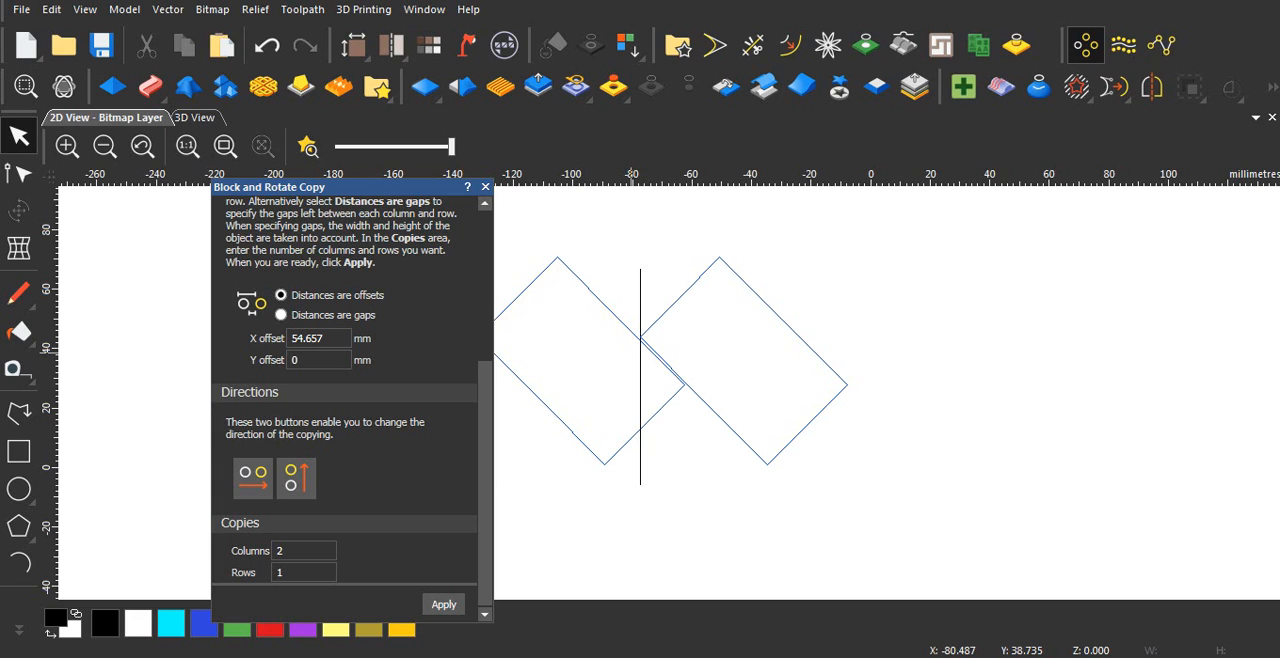
{"action": "scroll", "coordinate": [651, 393], "scroll_direction": "up", "scroll_amount": 1}
{"action": "scroll", "coordinate": [665, 365], "scroll_direction": "down", "scroll_amount": 1}
{"action": "scroll", "coordinate": [662, 378], "scroll_direction": "down", "scroll_amount": 1}
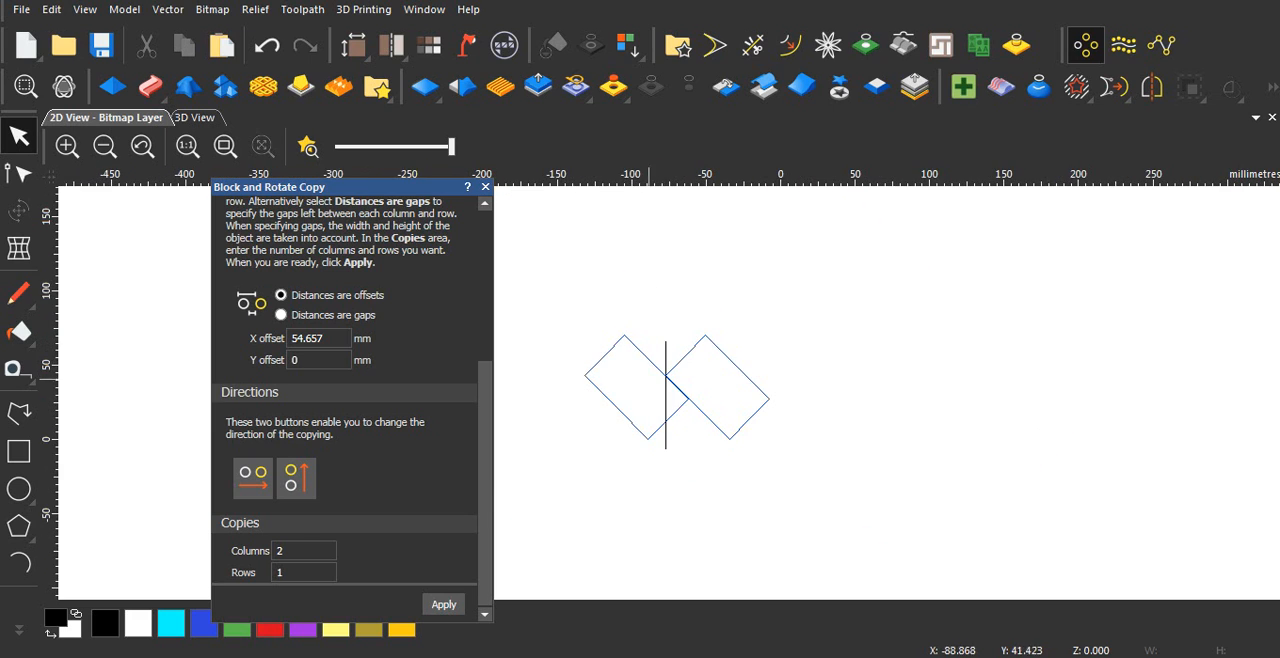
{"action": "scroll", "coordinate": [634, 382], "scroll_direction": "up", "scroll_amount": 1}
{"action": "scroll", "coordinate": [603, 395], "scroll_direction": "down", "scroll_amount": 1}
{"action": "scroll", "coordinate": [630, 390], "scroll_direction": "up", "scroll_amount": 1}
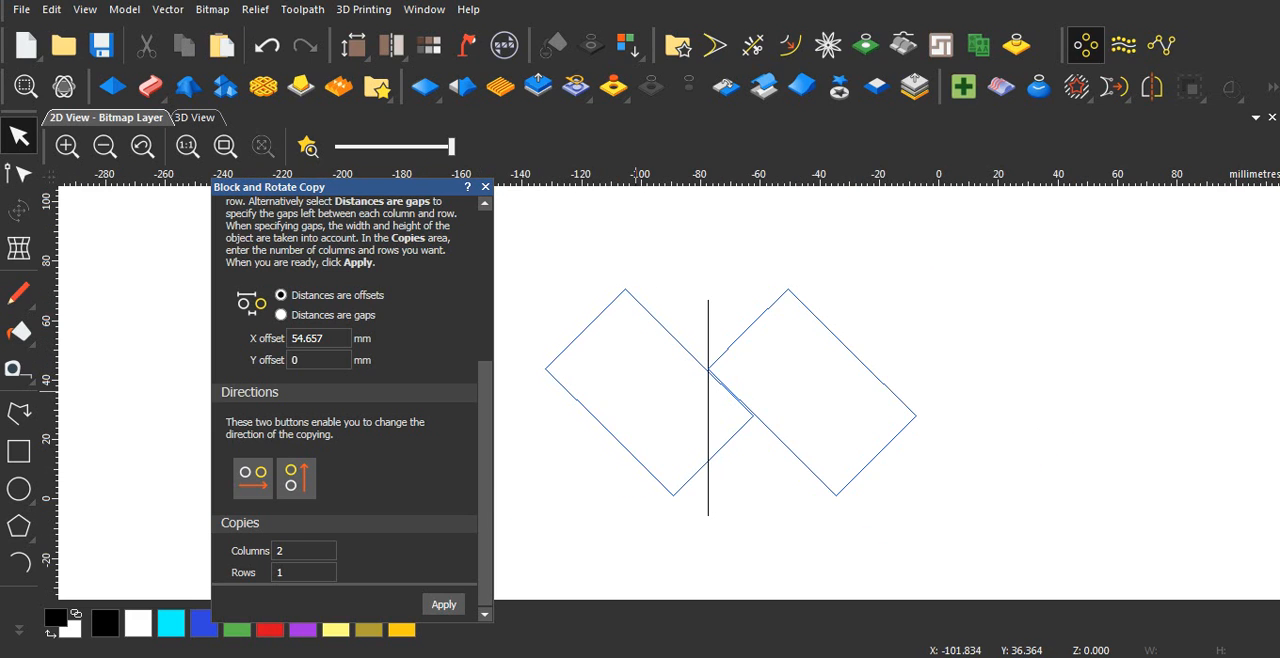
{"action": "scroll", "coordinate": [668, 384], "scroll_direction": "up", "scroll_amount": 1}
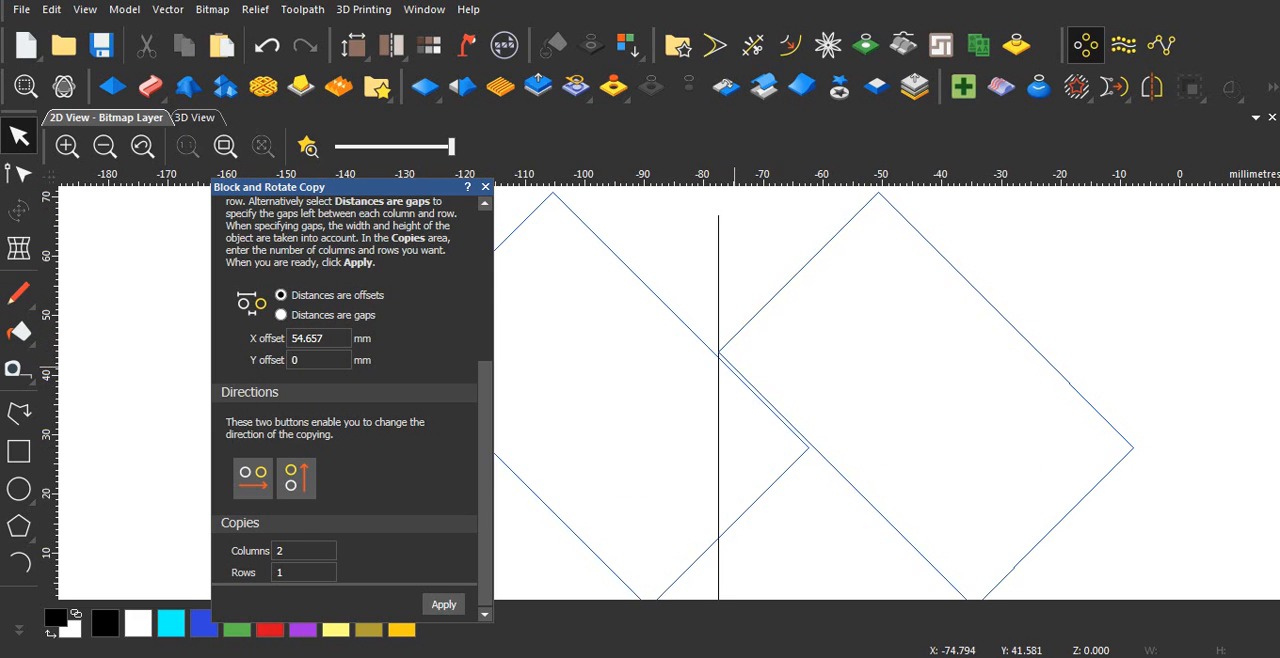
{"action": "scroll", "coordinate": [700, 385], "scroll_direction": "down", "scroll_amount": 1}
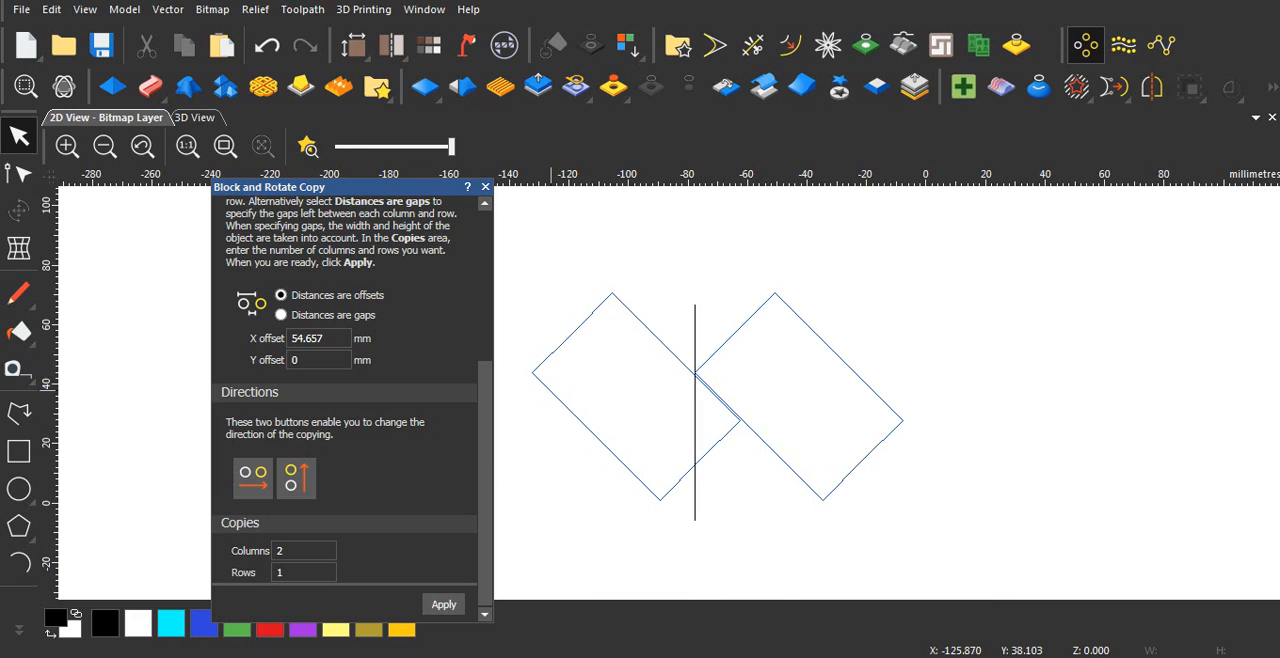
{"action": "scroll", "coordinate": [548, 411], "scroll_direction": "up", "scroll_amount": 2}
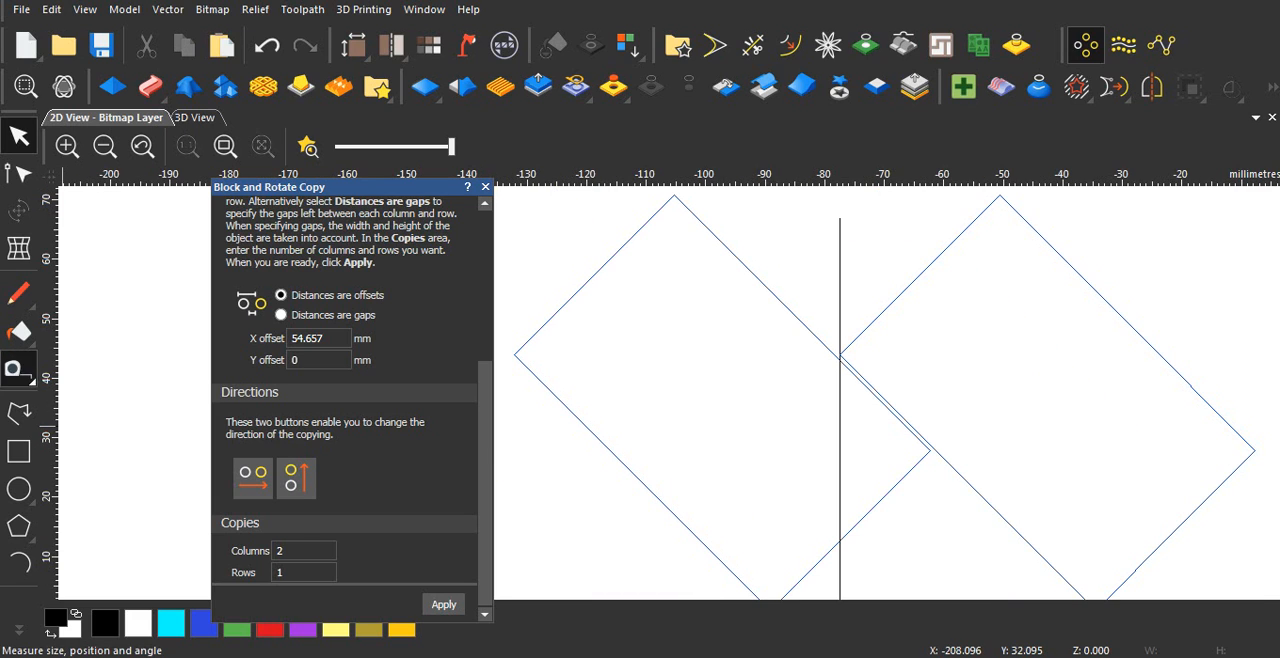
Step: Measure the horizontal distance from the original block's left corner to the copy's left corner
{"action": "left_click", "coordinate": [18, 368]}
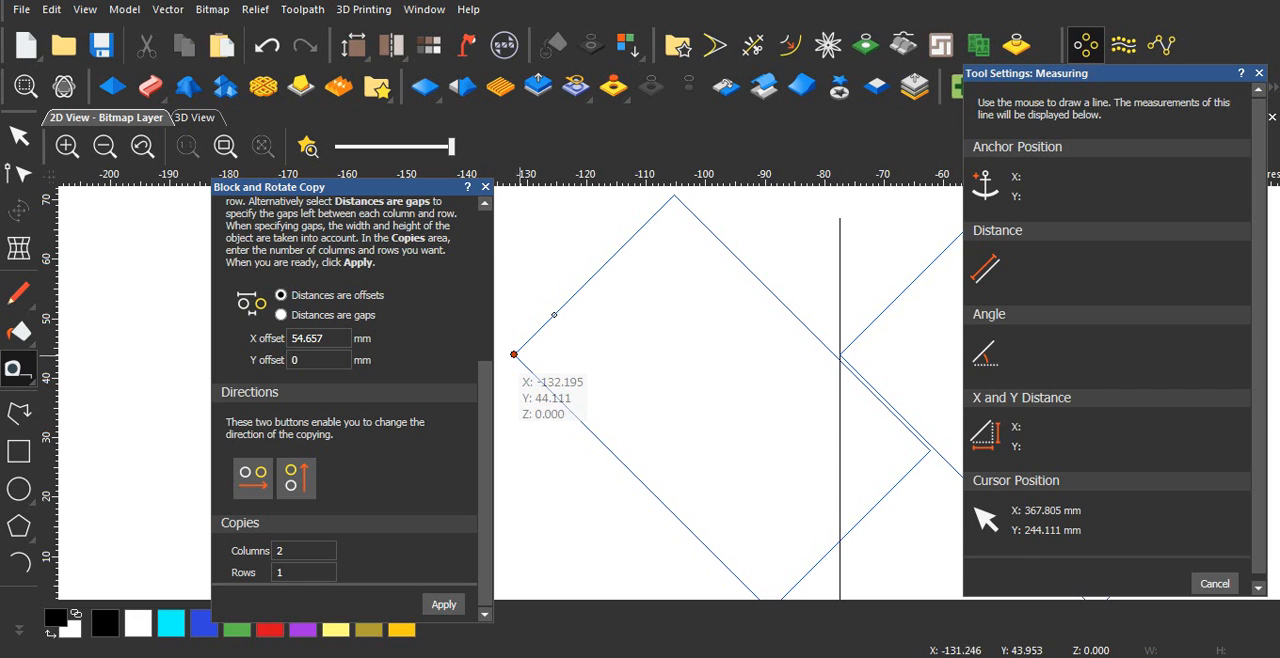
{"action": "left_click_drag", "start_coordinate": [515, 355], "coordinate": [839, 355]}
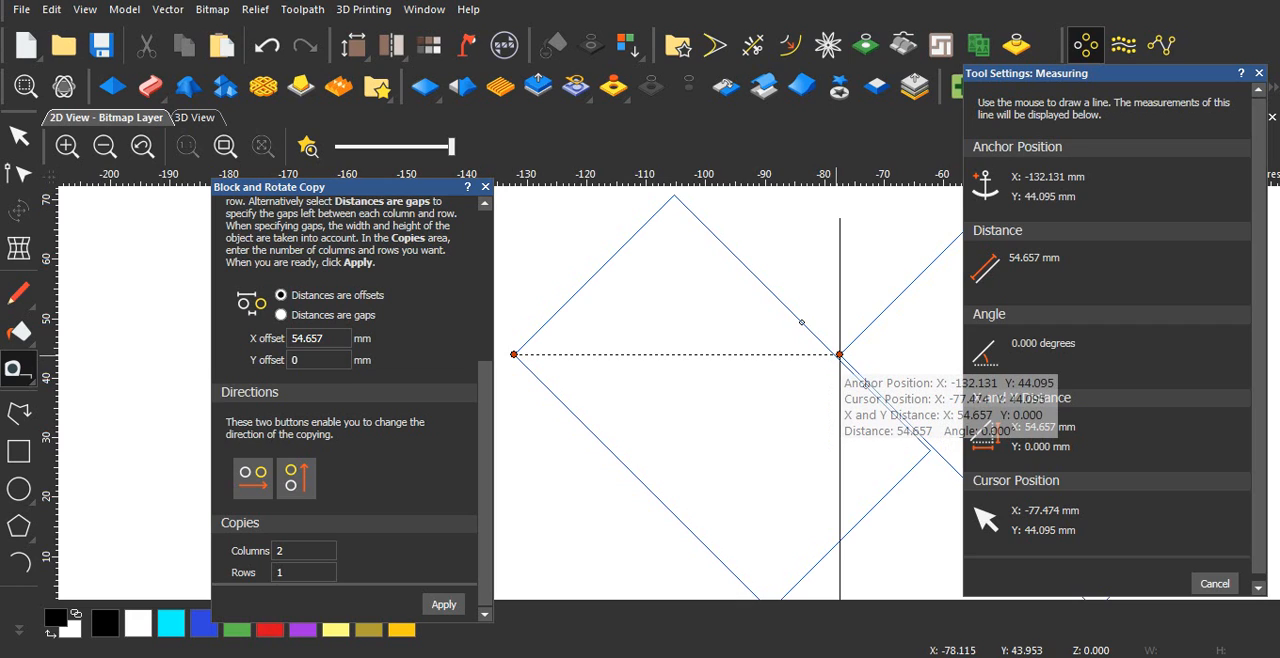
{"action": "left_click_drag", "start_coordinate": [833, 355], "coordinate": [835, 356]}
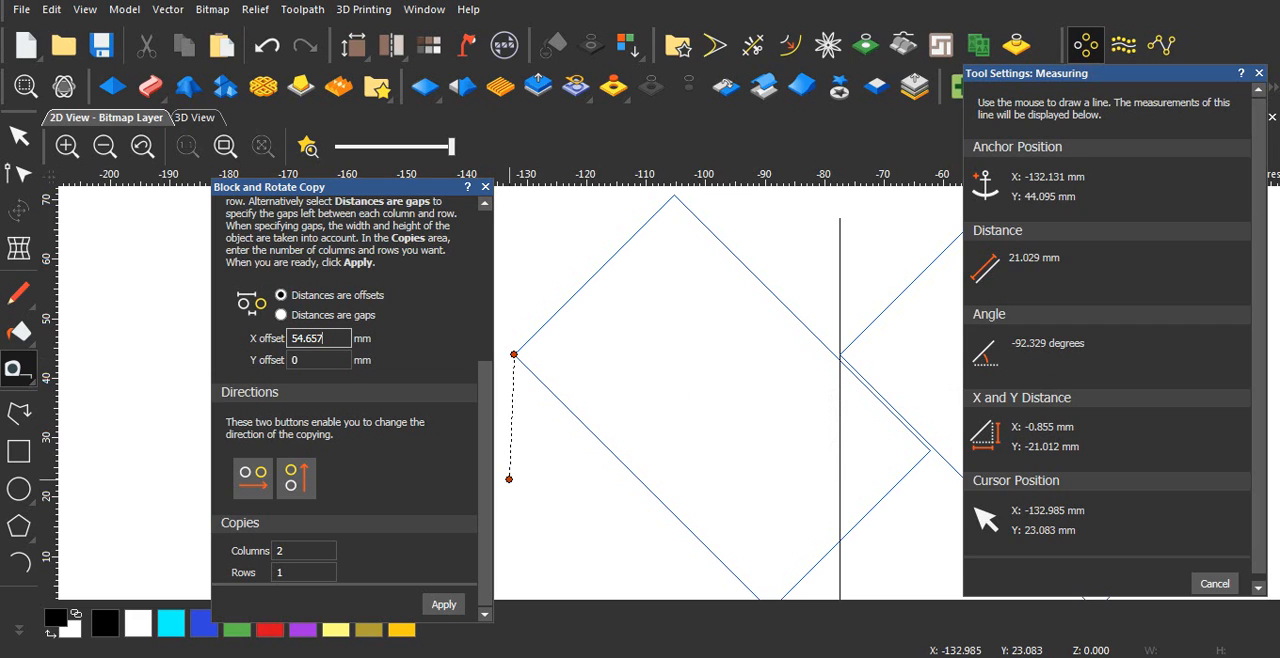
Step: Replace the trial copy with a new two-column block copy of the rotated block using an X offset of 53.915 mm
{"action": "double_click", "coordinate": [308, 339]}
{"action": "type", "text": "5"}
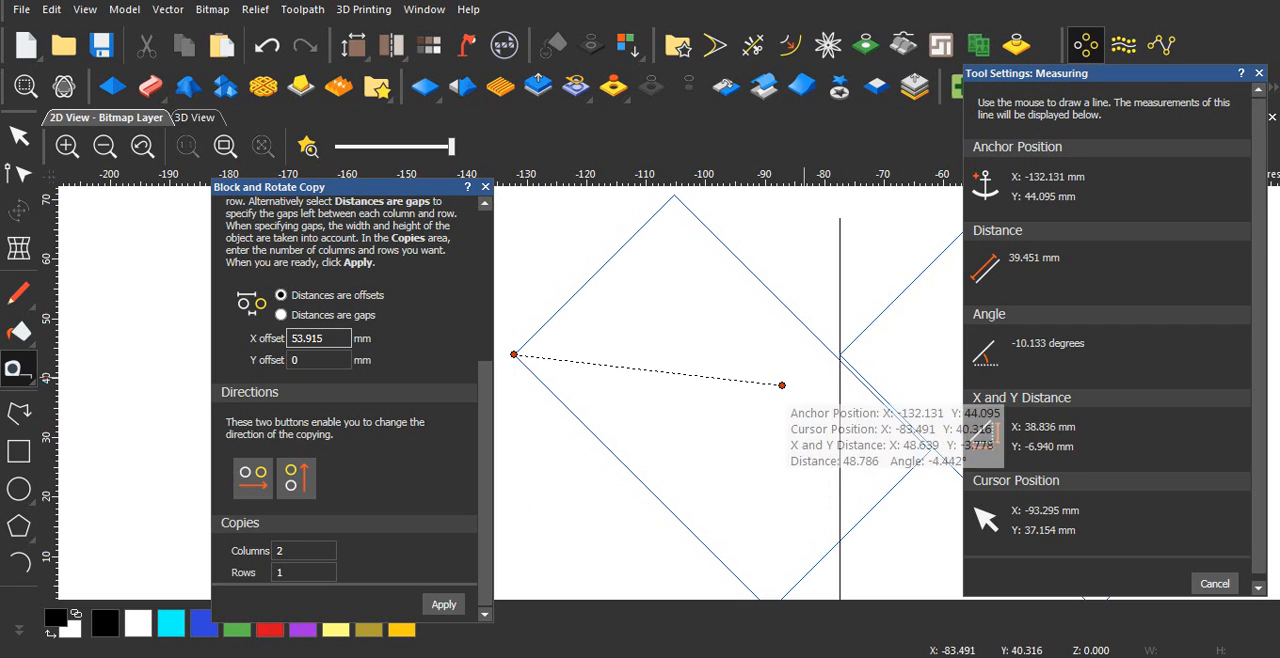
{"action": "key", "text": "Escape"}
{"action": "scroll", "coordinate": [891, 448], "scroll_direction": "down", "scroll_amount": 1}
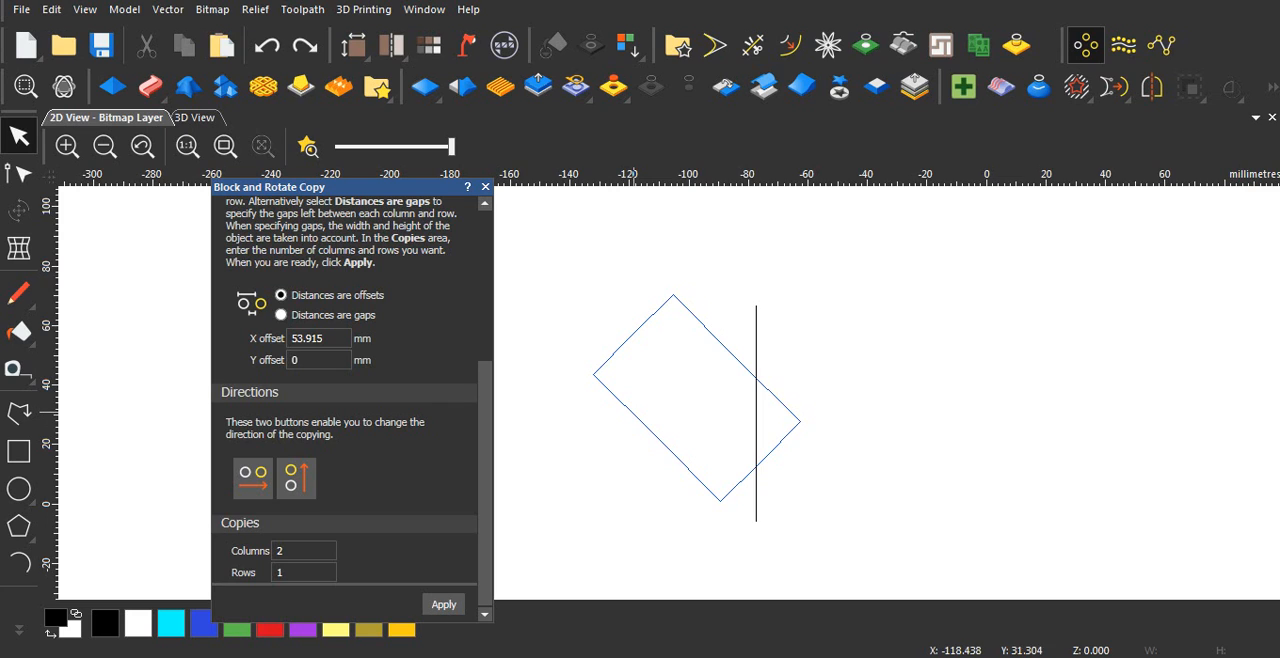
{"action": "left_click", "coordinate": [633, 411]}
{"action": "left_click", "coordinate": [443, 604]}
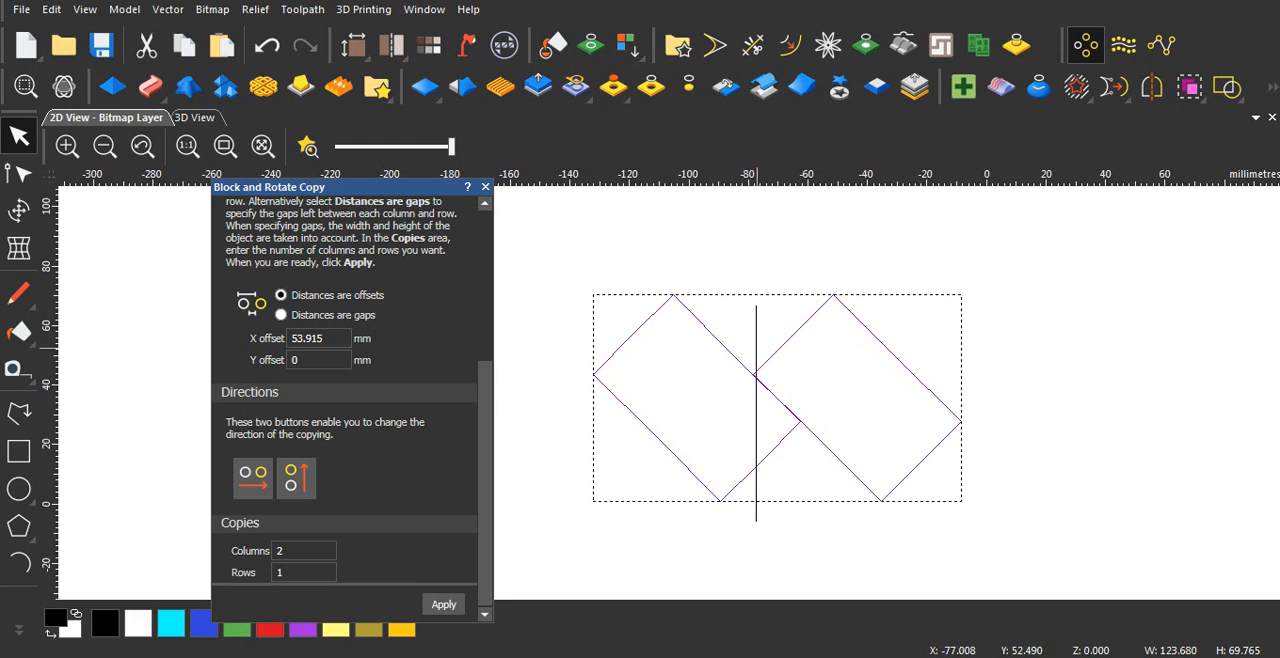
Step: Check the seam between the two adjoining blocks up close and undo the trial copy
{"action": "left_click", "coordinate": [784, 486]}
{"action": "scroll", "coordinate": [786, 467], "scroll_direction": "up", "scroll_amount": 2}
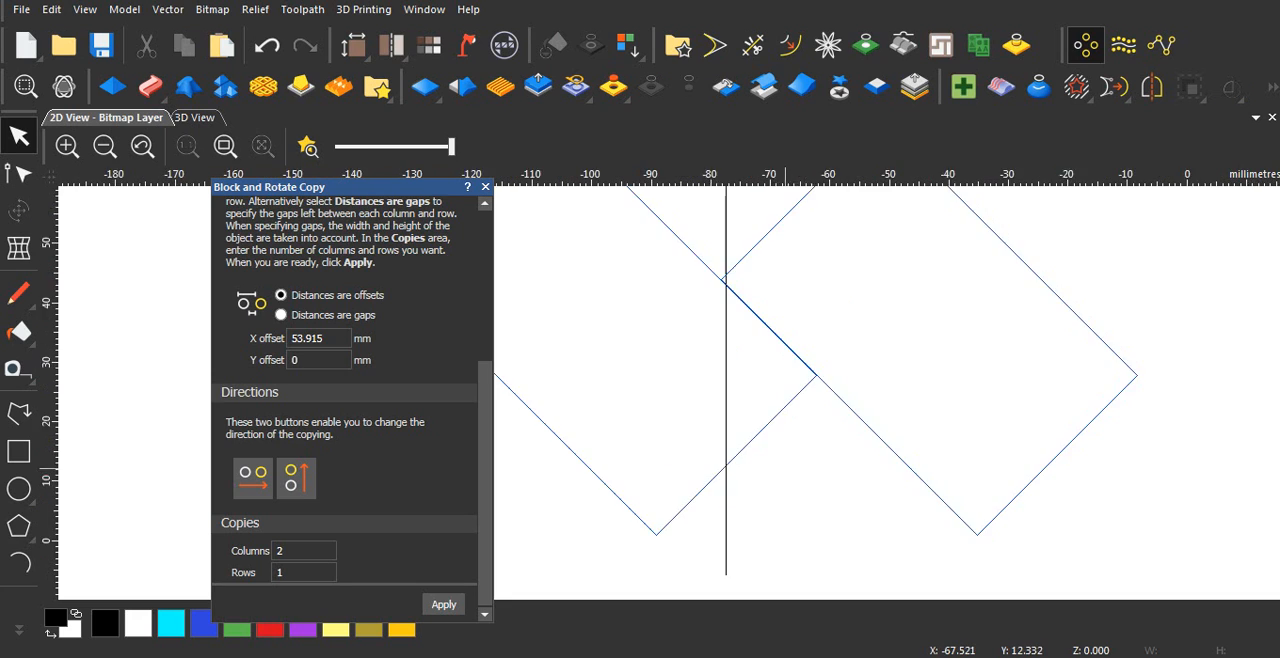
{"action": "scroll", "coordinate": [815, 279], "scroll_direction": "down", "scroll_amount": 1}
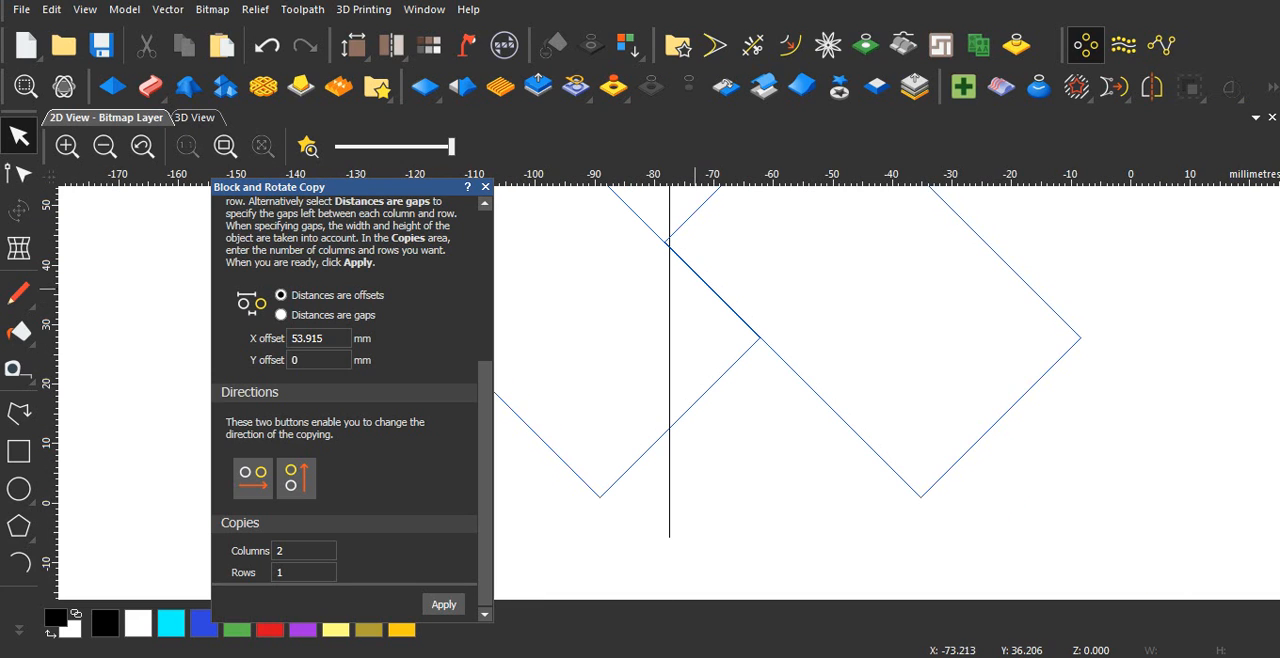
{"action": "scroll", "coordinate": [700, 327], "scroll_direction": "down", "scroll_amount": 1}
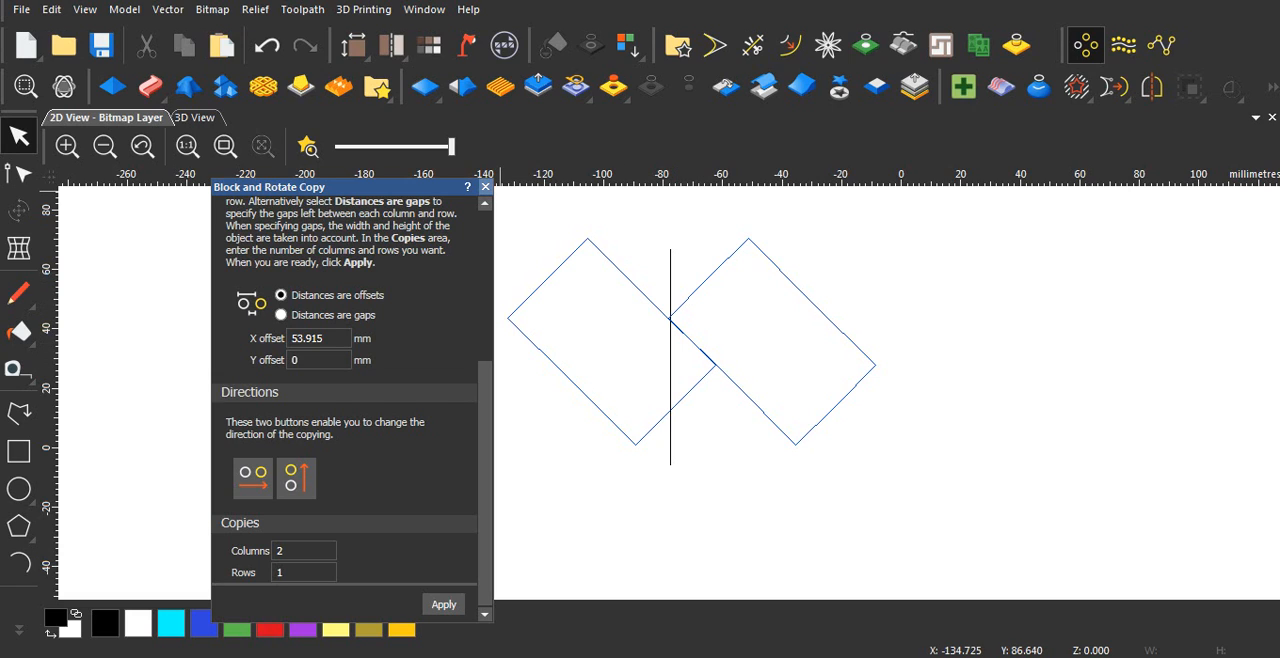
{"action": "key", "text": "ctrl+z"}
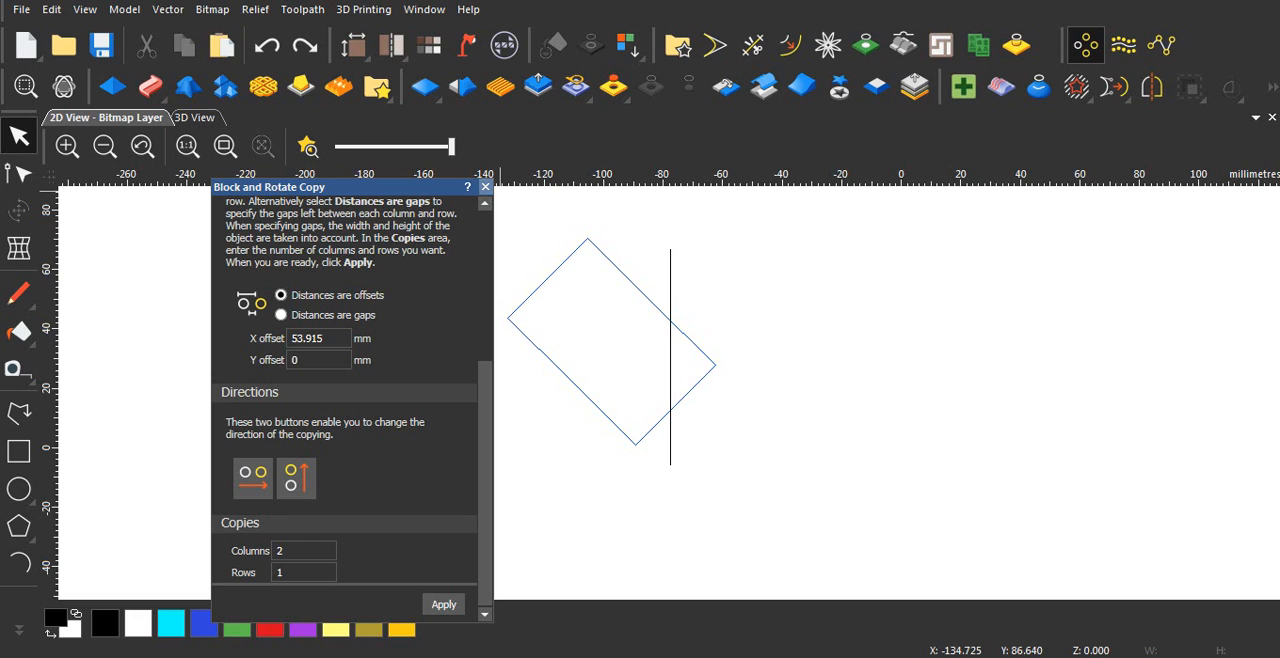
Step: Block copy the rotated block into a single row of 20 columns with an X offset of 53.915 mm
{"action": "left_click_drag", "start_coordinate": [300, 187], "coordinate": [283, 84]}
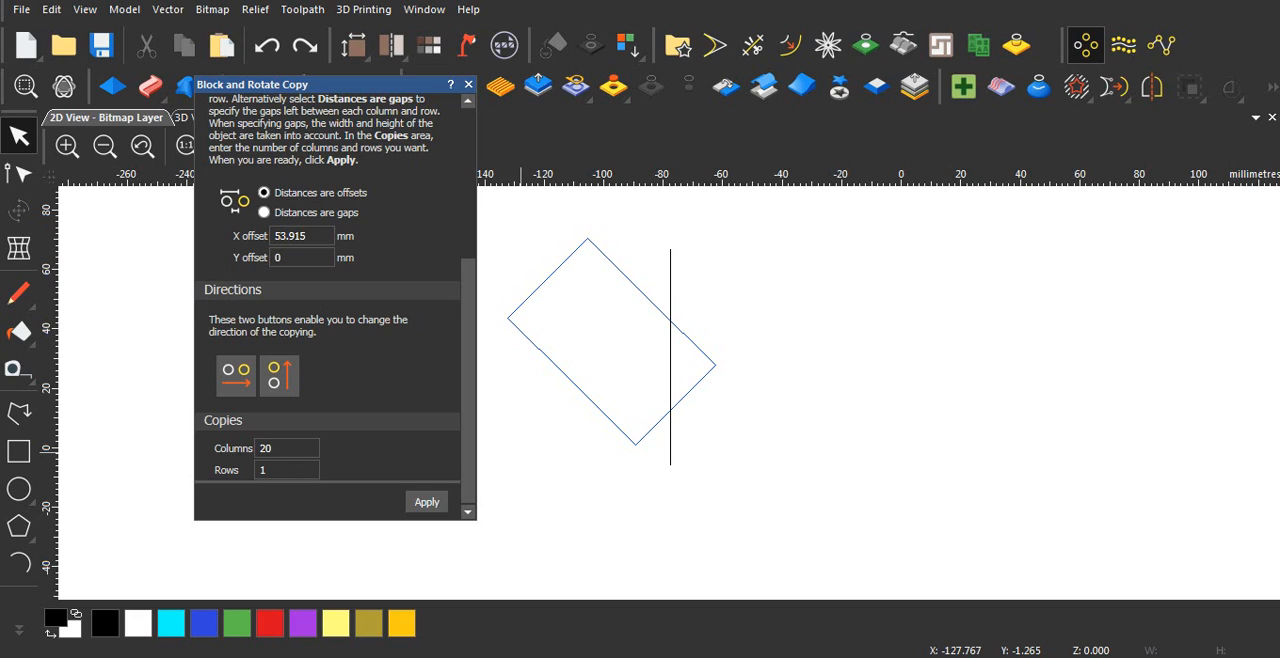
{"action": "left_click", "coordinate": [575, 385]}
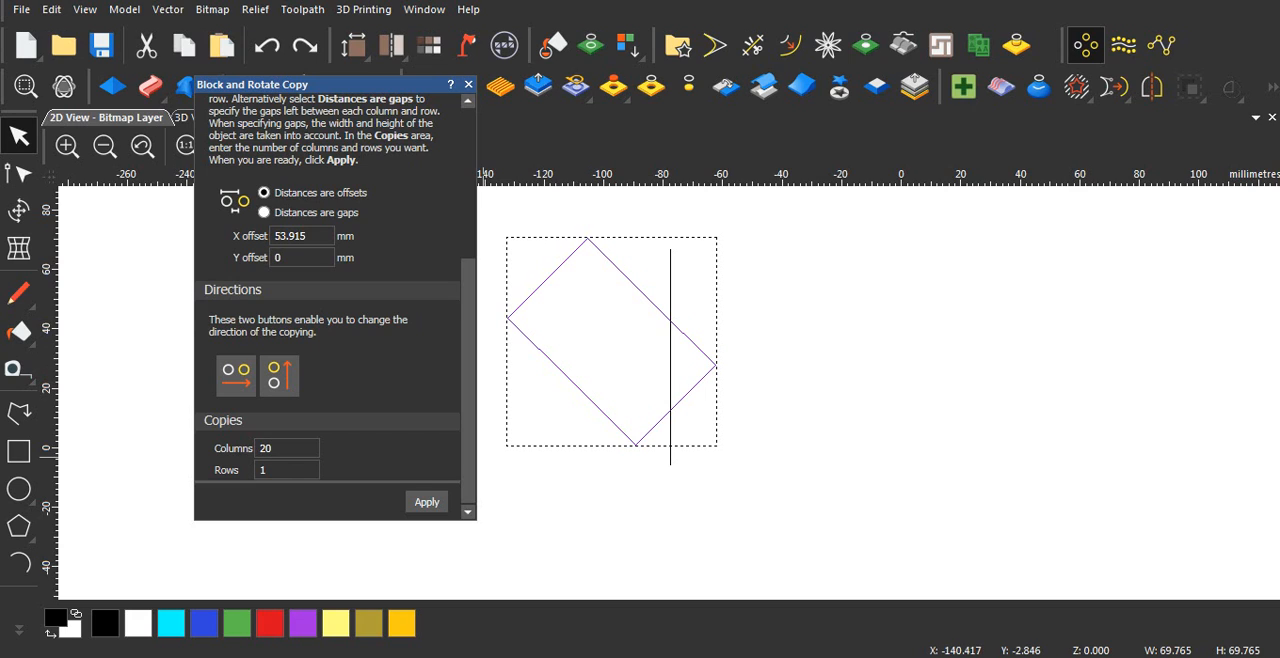
{"action": "left_click", "coordinate": [427, 502]}
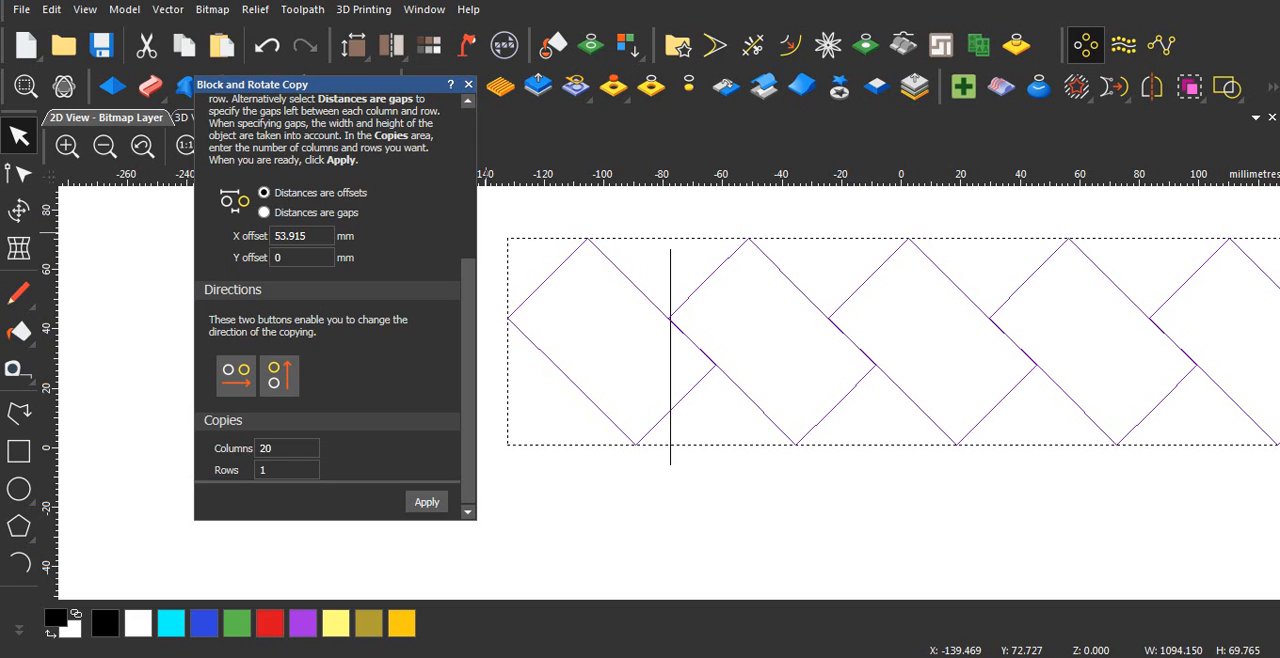
{"action": "left_click", "coordinate": [670, 390]}
{"action": "scroll", "coordinate": [670, 390], "scroll_direction": "down", "scroll_amount": 10}
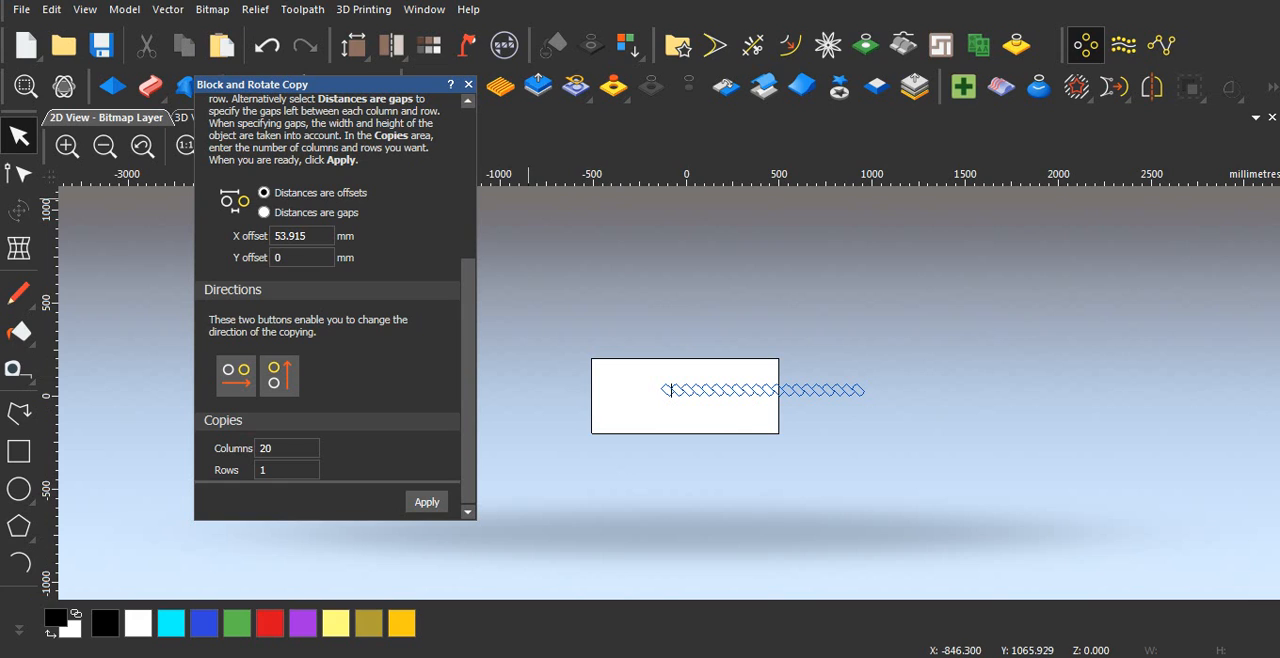
Step: Select the whole row of blocks with the guide line and mirror a copy vertically over its top edge, keeping the originals
{"action": "left_click", "coordinate": [468, 84]}
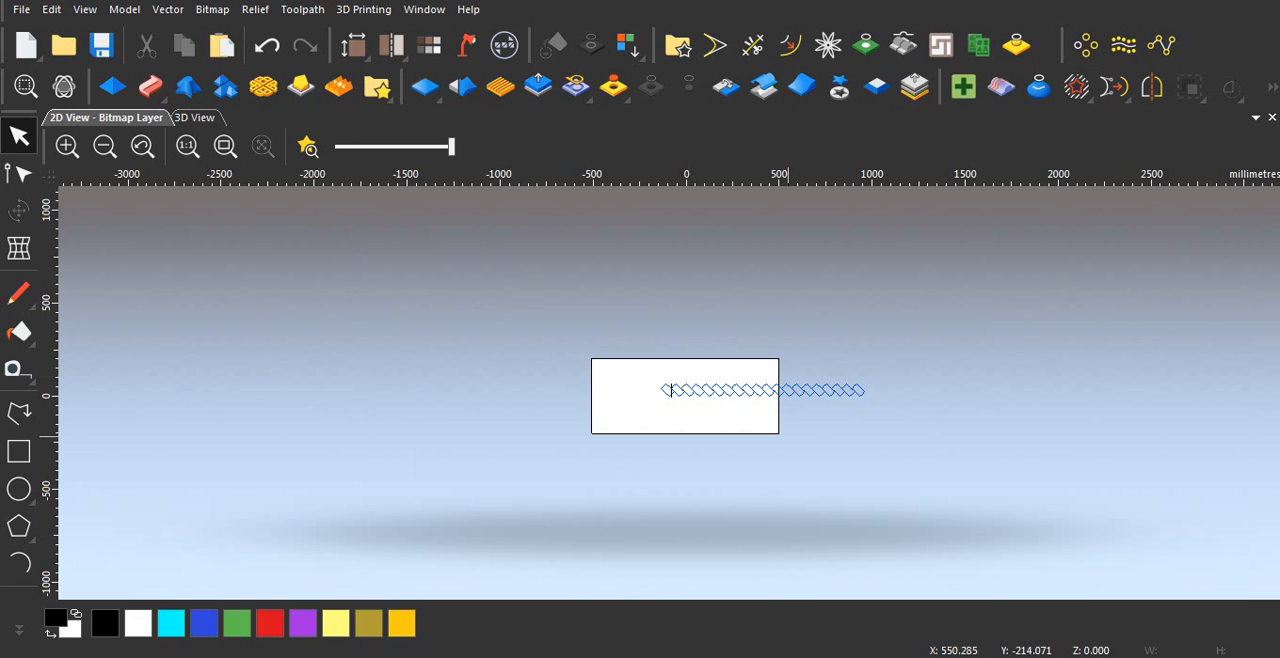
{"action": "scroll", "coordinate": [737, 423], "scroll_direction": "up", "scroll_amount": 1}
{"action": "left_click_drag", "start_coordinate": [508, 269], "coordinate": [1118, 470]}
{"action": "scroll", "coordinate": [656, 385], "scroll_direction": "up", "scroll_amount": 2}
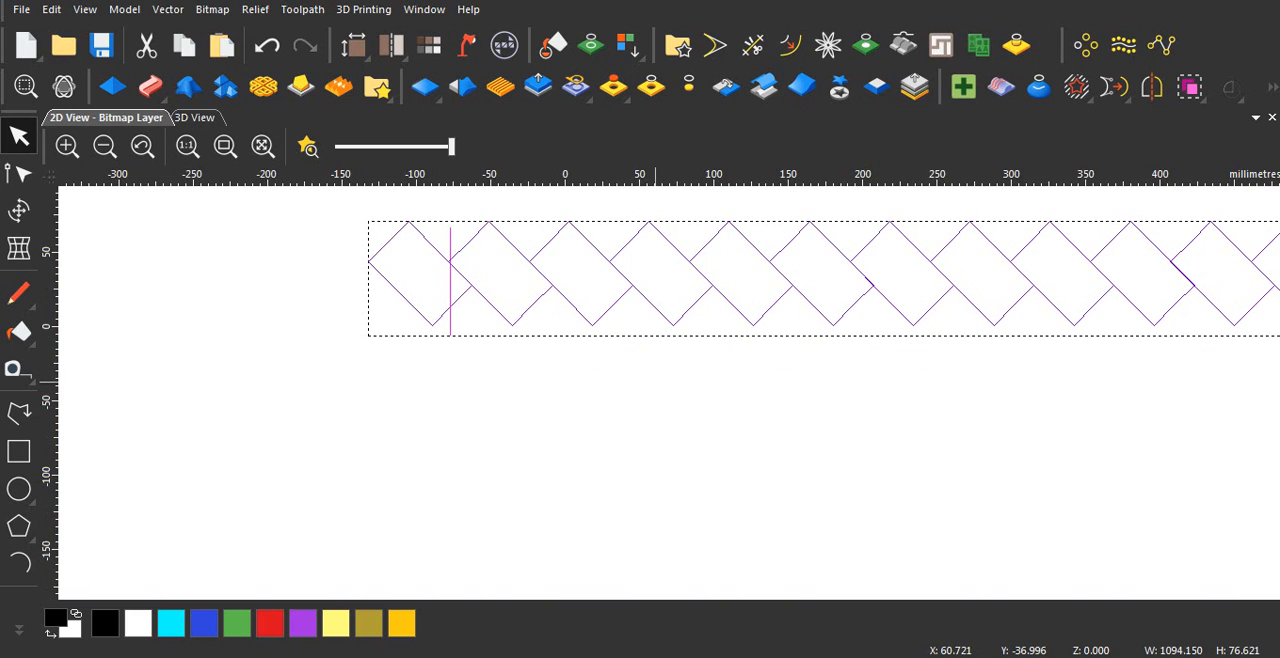
{"action": "scroll", "coordinate": [650, 377], "scroll_direction": "down", "scroll_amount": 3}
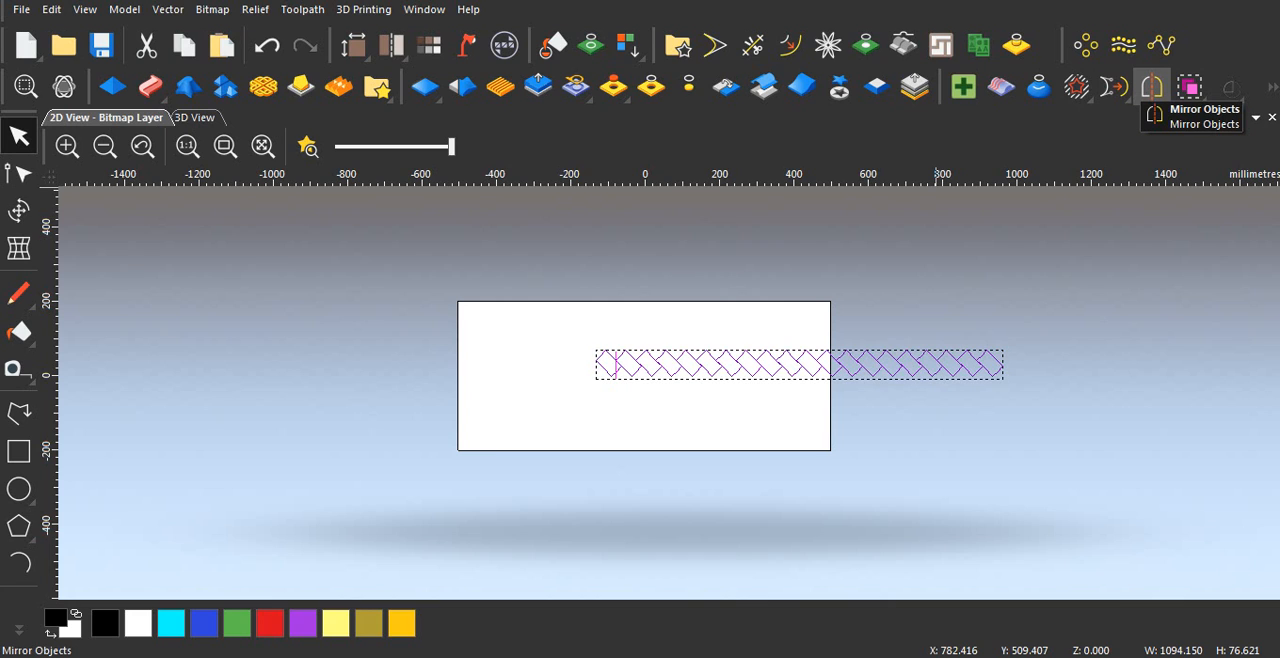
{"action": "left_click", "coordinate": [1152, 87]}
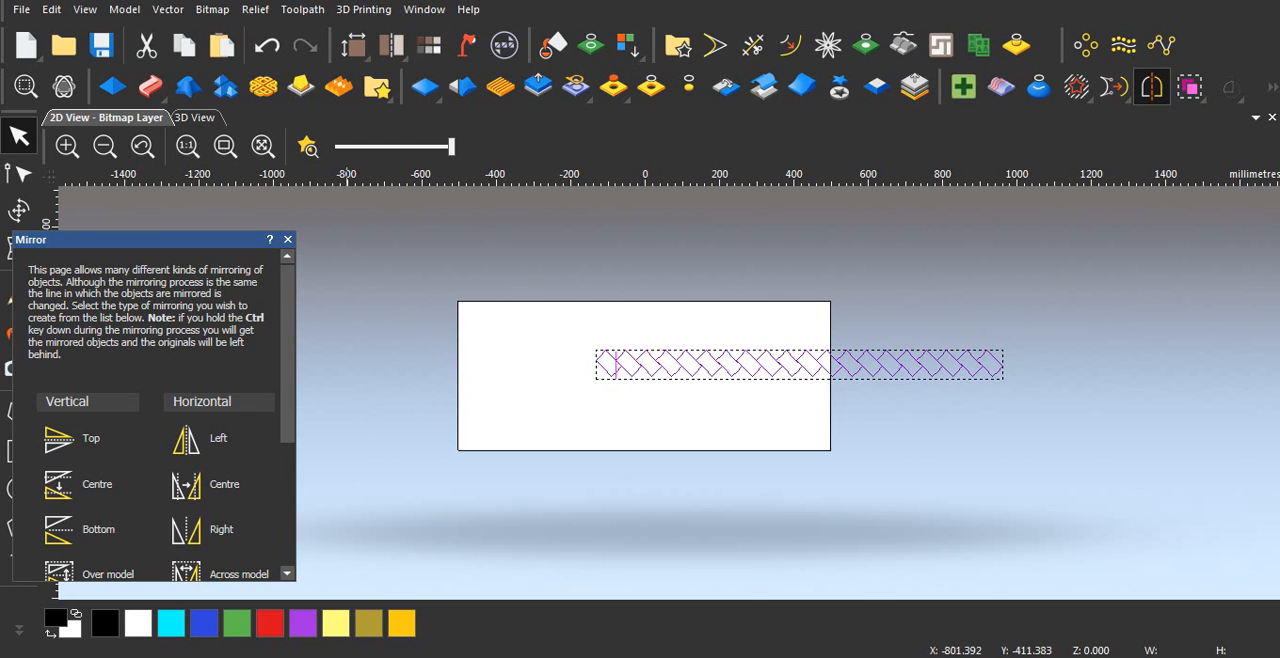
{"action": "left_click", "coordinate": [80, 445]}
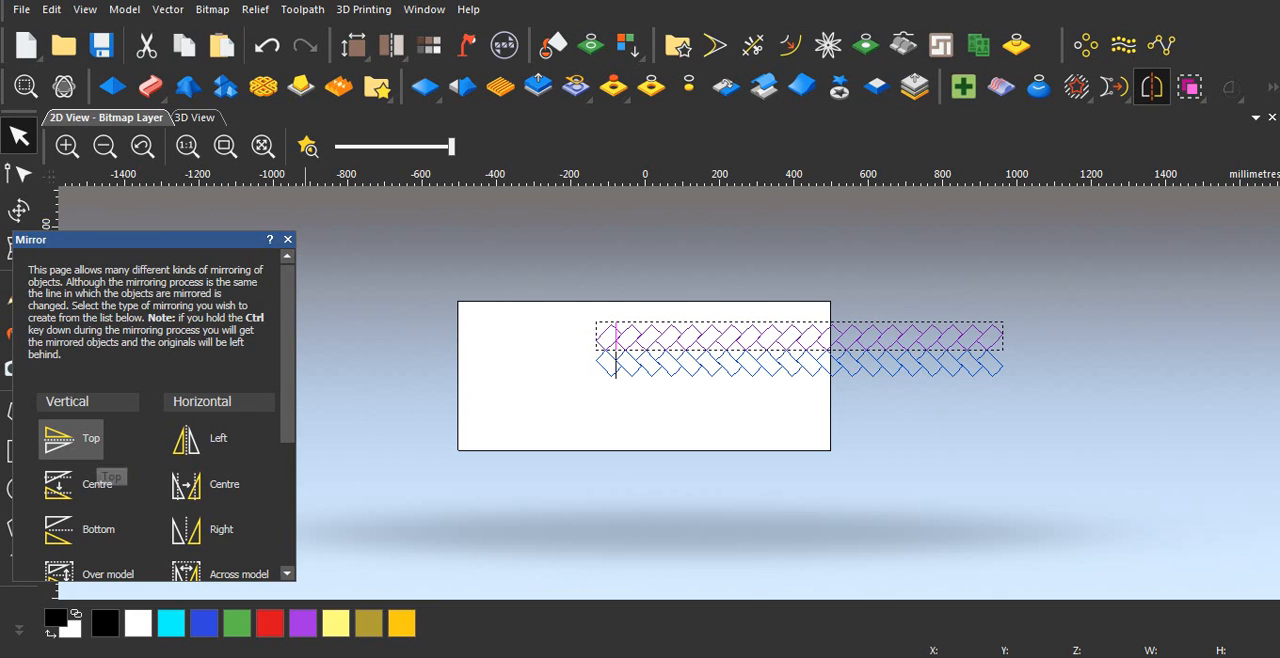
Step: Nudge the mirrored row down and to the left until its lower points line up with the notches between the blocks below
{"action": "left_click", "coordinate": [288, 239]}
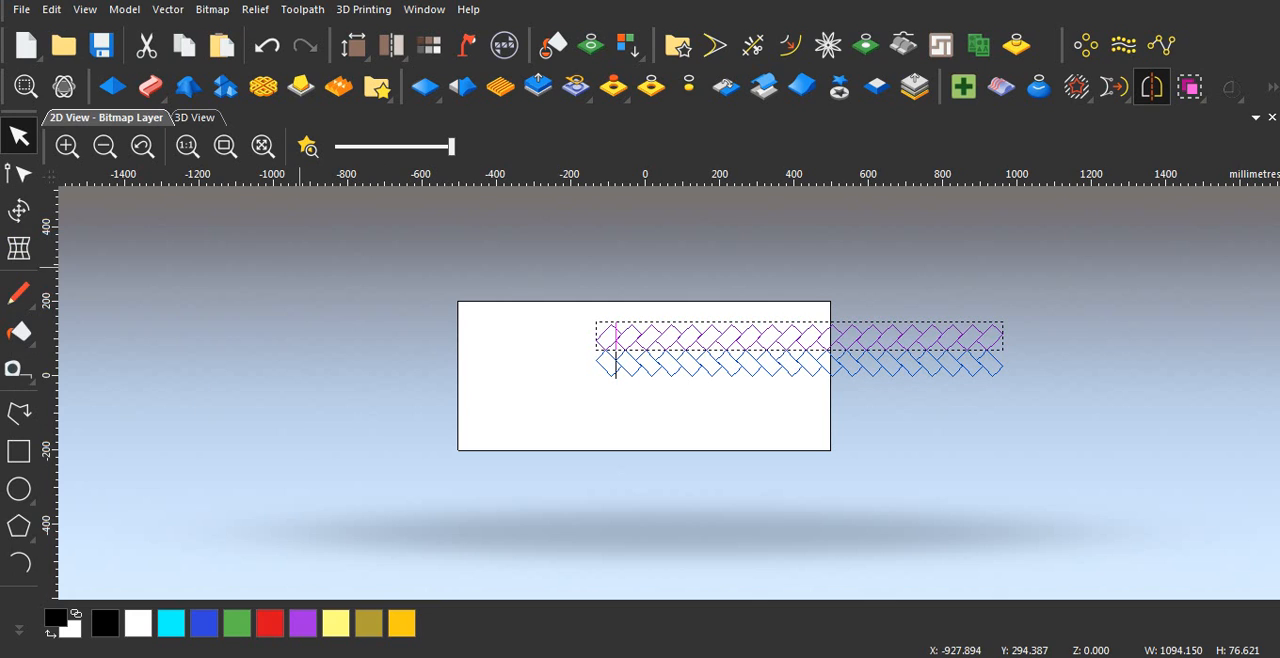
{"action": "scroll", "coordinate": [615, 355], "scroll_direction": "up", "scroll_amount": 3}
{"action": "scroll", "coordinate": [589, 281], "scroll_direction": "down", "scroll_amount": 1}
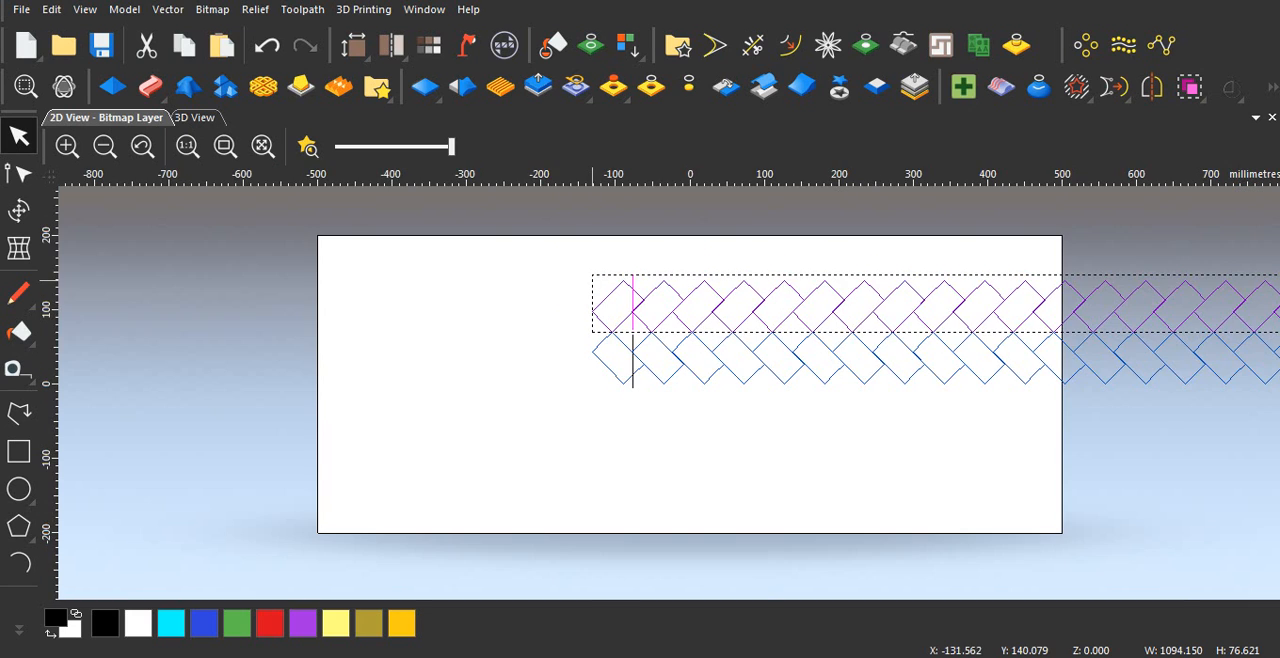
{"action": "scroll", "coordinate": [599, 284], "scroll_direction": "up", "scroll_amount": 1}
{"action": "scroll", "coordinate": [721, 396], "scroll_direction": "up", "scroll_amount": 1}
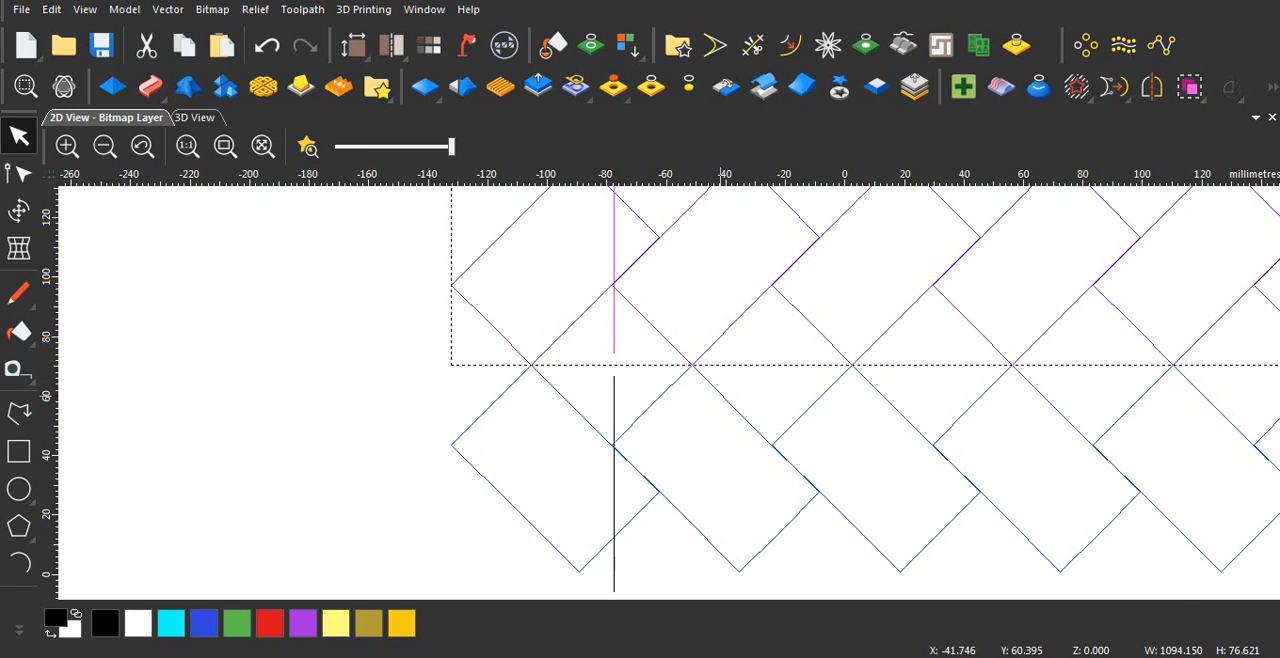
{"action": "key", "text": "Down"}
{"action": "key", "text": "Down"}
{"action": "key", "text": "Down"}
{"action": "key", "text": "Down"}
{"action": "key", "text": "Down"}
{"action": "key", "text": "Down"}
{"action": "key", "text": "Down"}
{"action": "key", "text": "Down"}
{"action": "key", "text": "Down"}
{"action": "key", "text": "Down"}
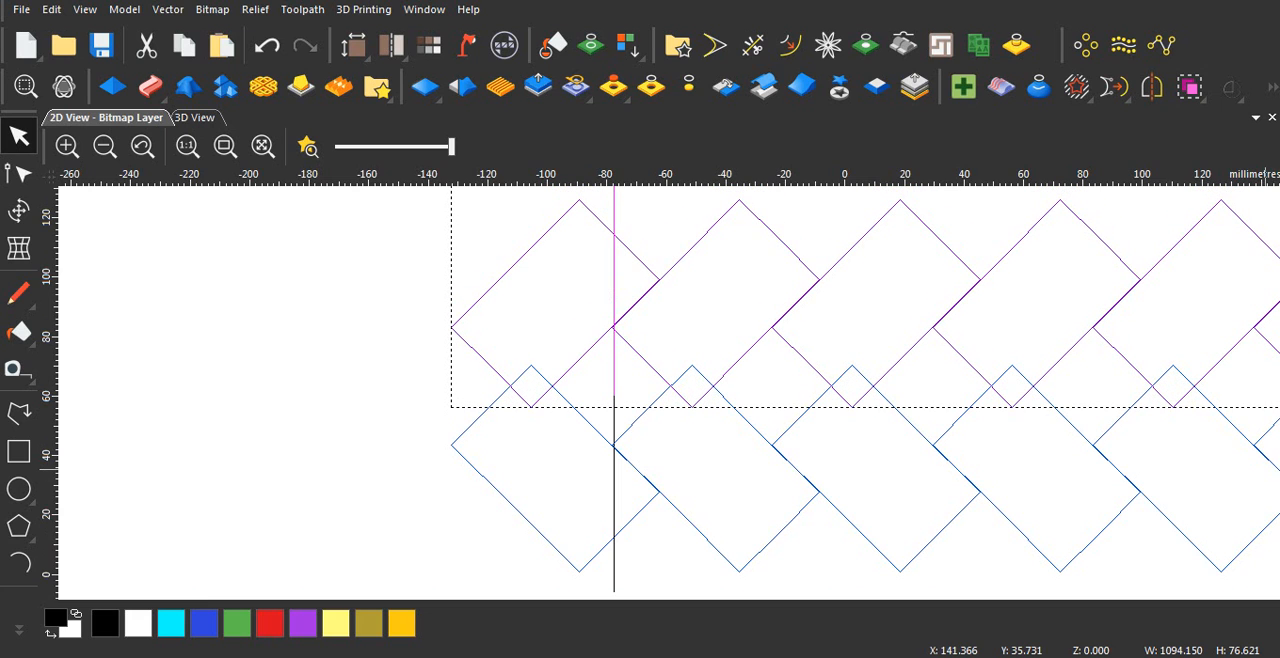
{"action": "key", "text": "Left"}
{"action": "key", "text": "Left"}
{"action": "key", "text": "Left"}
{"action": "key", "text": "Left"}
{"action": "key", "text": "Left"}
{"action": "key", "text": "Left"}
{"action": "key", "text": "Left"}
{"action": "key", "text": "Left"}
{"action": "key", "text": "Left"}
{"action": "key", "text": "Left"}
{"action": "key", "text": "Left"}
{"action": "key", "text": "Left"}
{"action": "key", "text": "Left"}
{"action": "key", "text": "Left"}
{"action": "key", "text": "Left"}
{"action": "key", "text": "Left"}
{"action": "key", "text": "Left"}
{"action": "key", "text": "Left"}
{"action": "key", "text": "Left"}
{"action": "key", "text": "Left"}
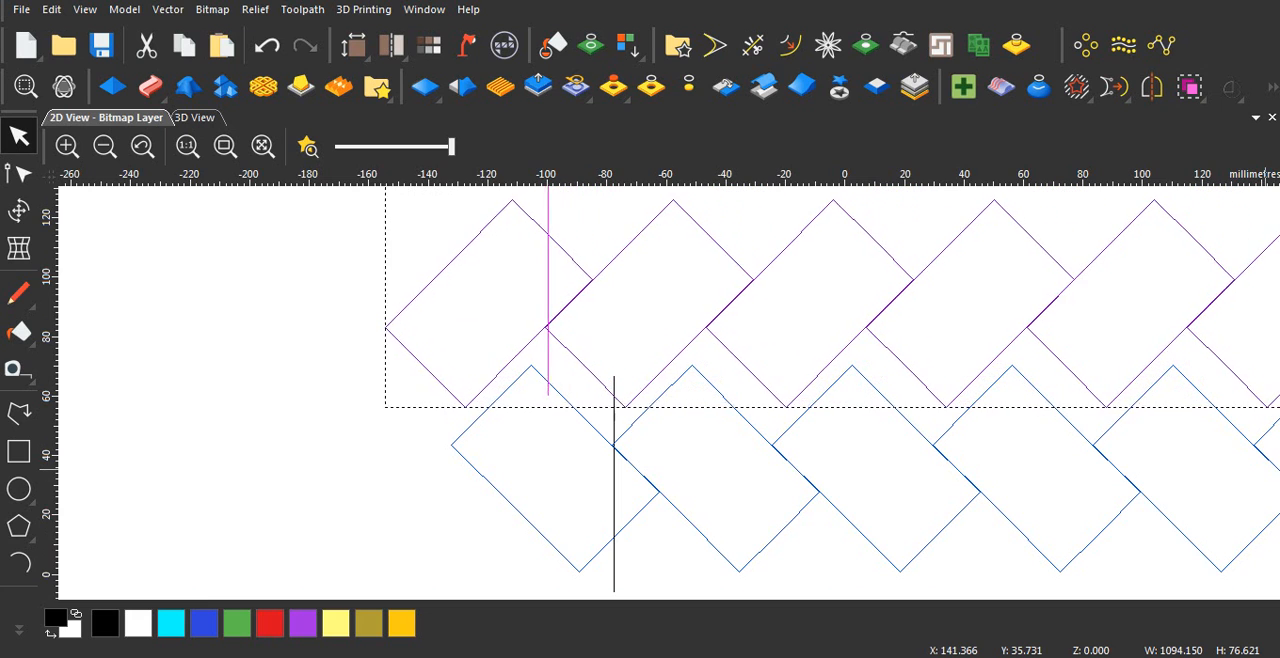
{"action": "key", "text": "Left"}
{"action": "key", "text": "Left"}
{"action": "key", "text": "Left"}
{"action": "key", "text": "Left"}
Step: Fine-tune the mirrored row's position in small nudges until its block edges coincide with those of the original row
{"action": "key", "text": "Down"}
{"action": "key", "text": "Down"}
{"action": "key", "text": "Down"}
{"action": "key", "text": "Down"}
{"action": "key", "text": "Down"}
{"action": "key", "text": "Down"}
{"action": "key", "text": "Down"}
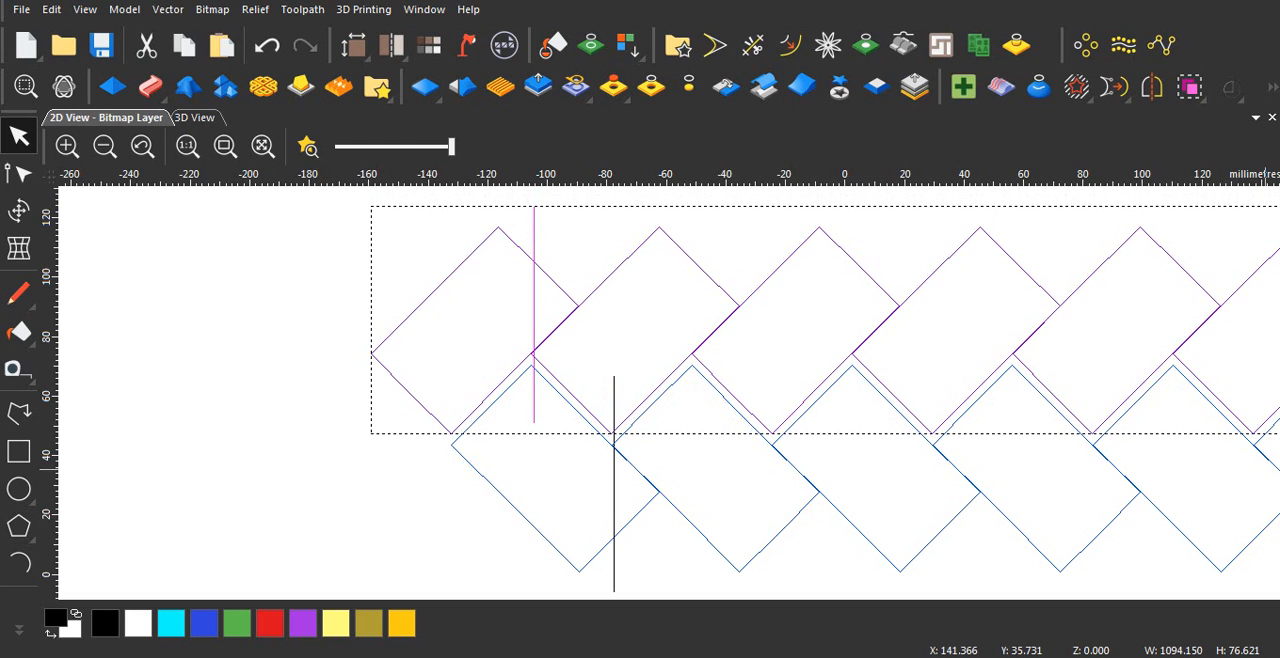
{"action": "key", "text": "Down"}
{"action": "key", "text": "Down"}
{"action": "key", "text": "Down"}
{"action": "key", "text": "Down"}
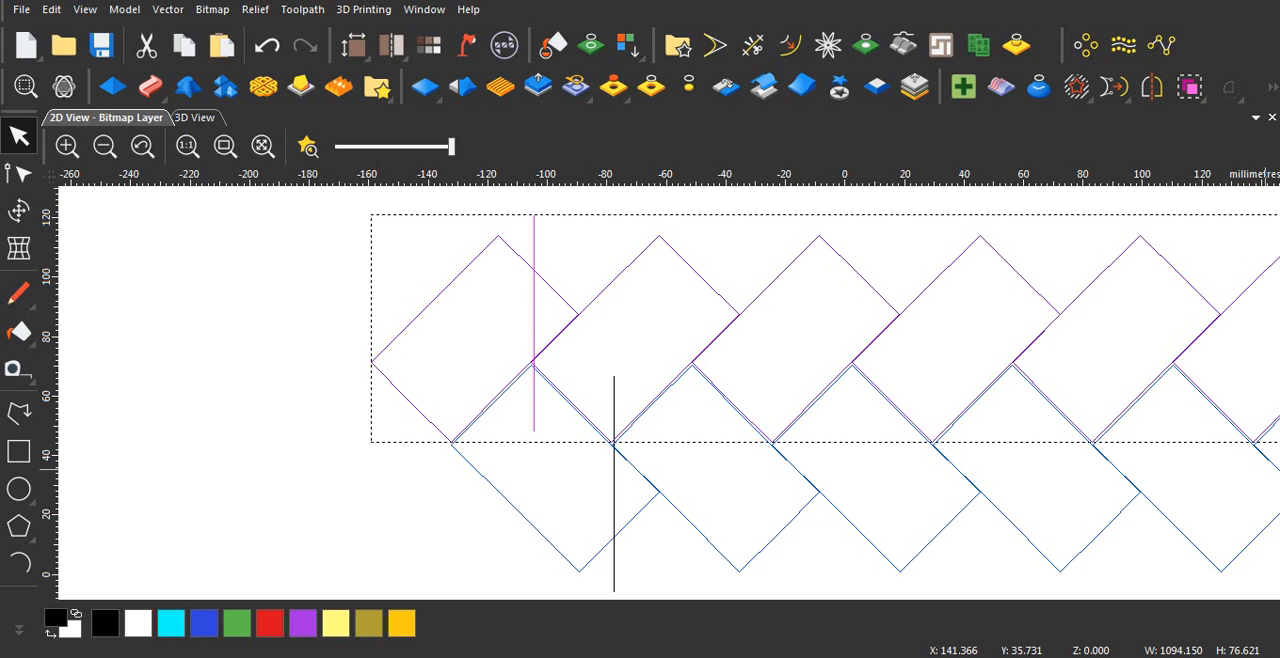
{"action": "key", "text": "Left"}
{"action": "key", "text": "Down"}
{"action": "key", "text": "Right"}
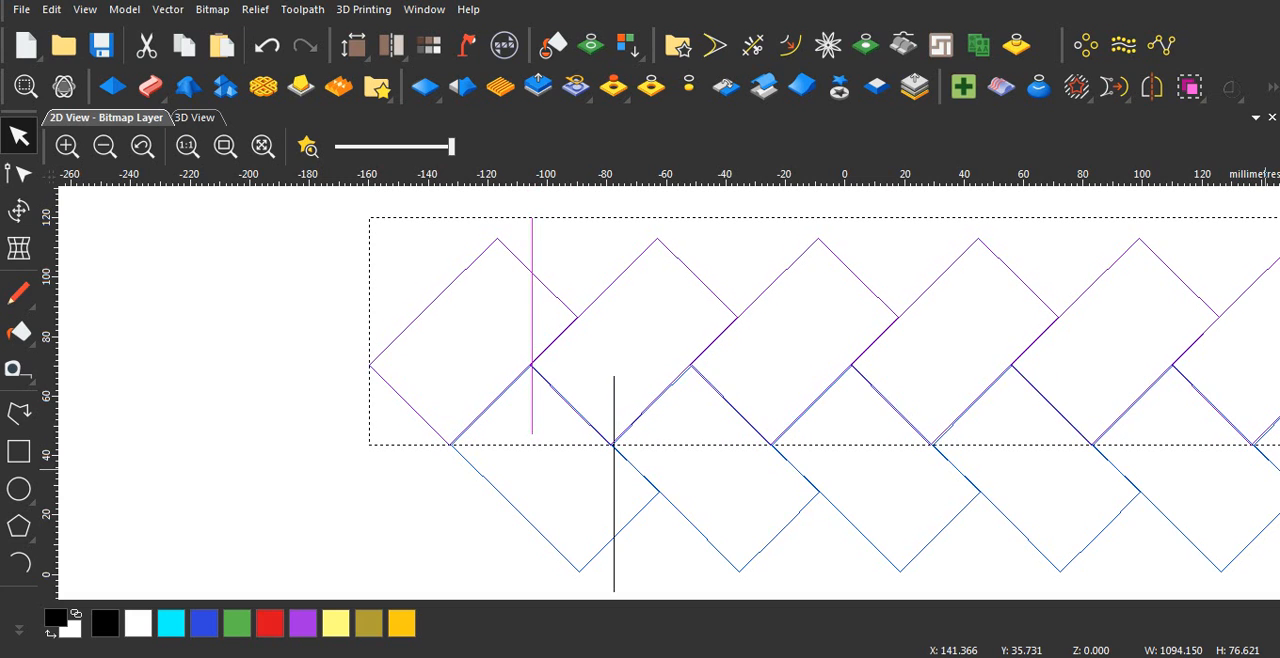
{"action": "key", "text": "Down"}
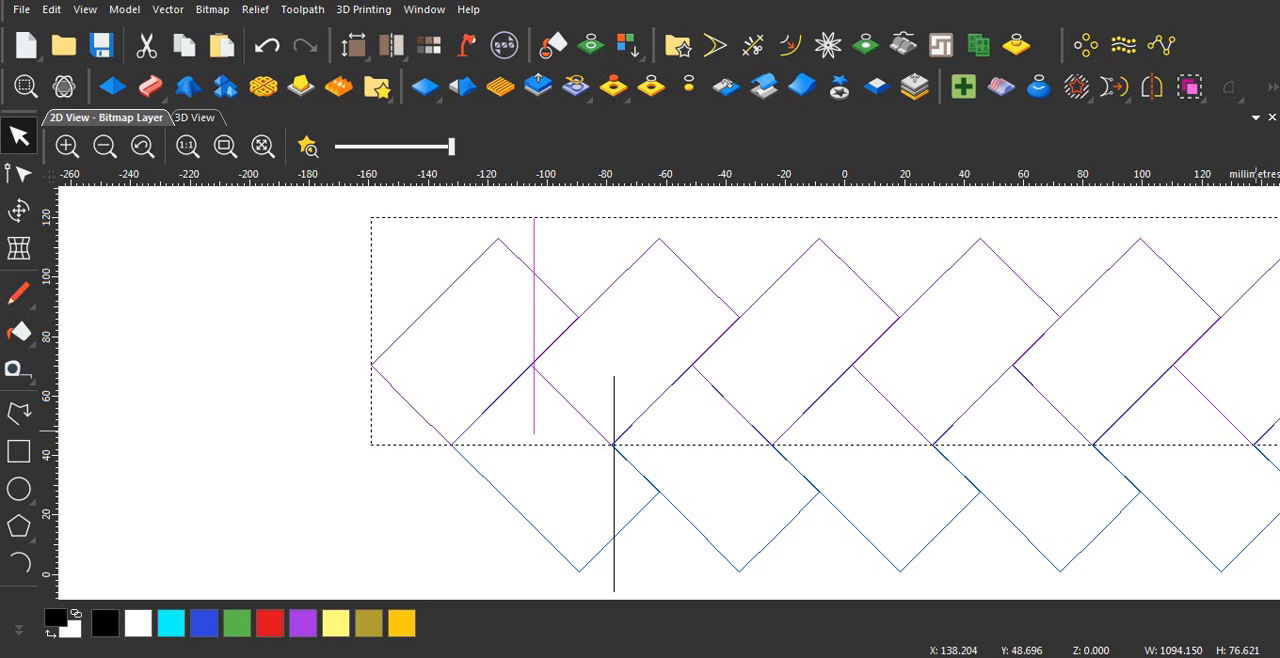
Step: Examine the joint between the two interlocked rows up close at several blocks
{"action": "scroll", "coordinate": [784, 434], "scroll_direction": "up", "scroll_amount": 3}
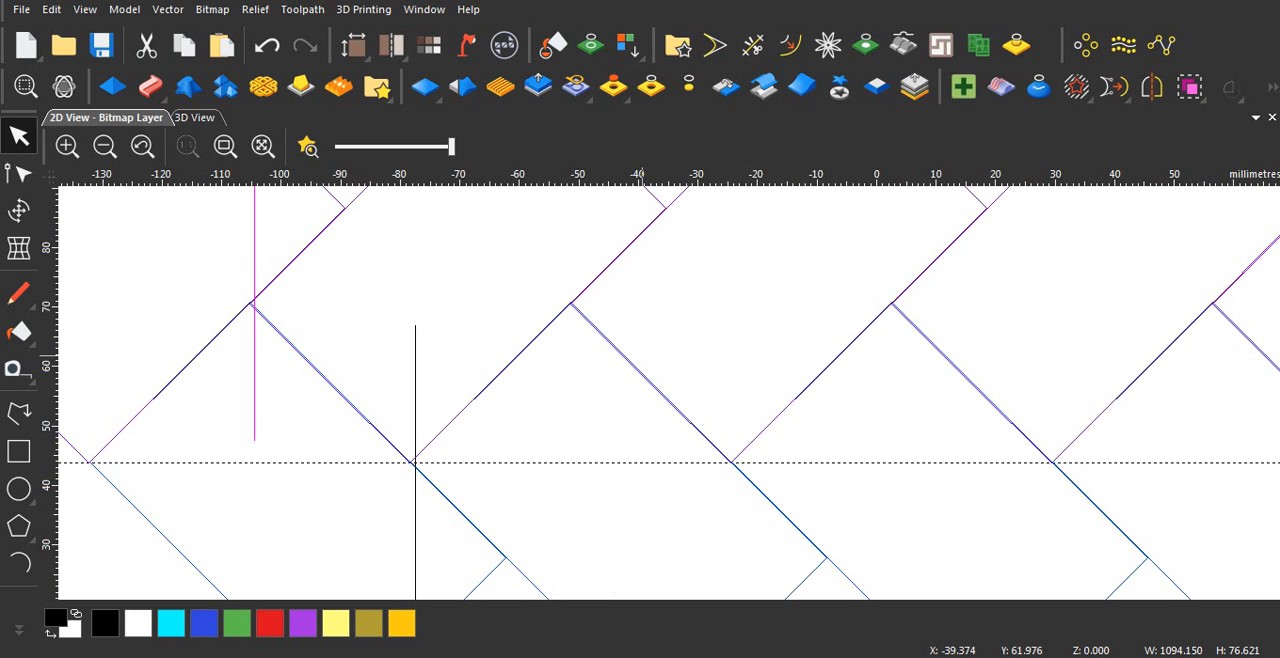
{"action": "scroll", "coordinate": [671, 392], "scroll_direction": "down", "scroll_amount": 5}
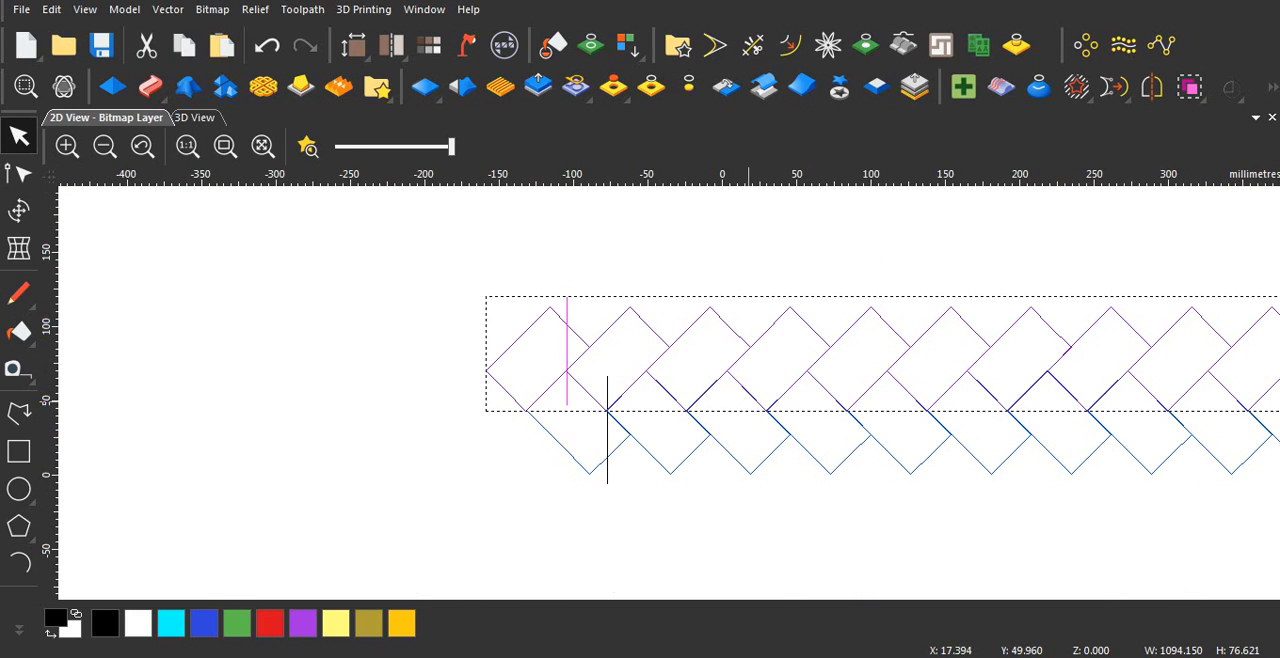
{"action": "scroll", "coordinate": [748, 400], "scroll_direction": "up", "scroll_amount": 3}
{"action": "scroll", "coordinate": [635, 406], "scroll_direction": "up", "scroll_amount": 3}
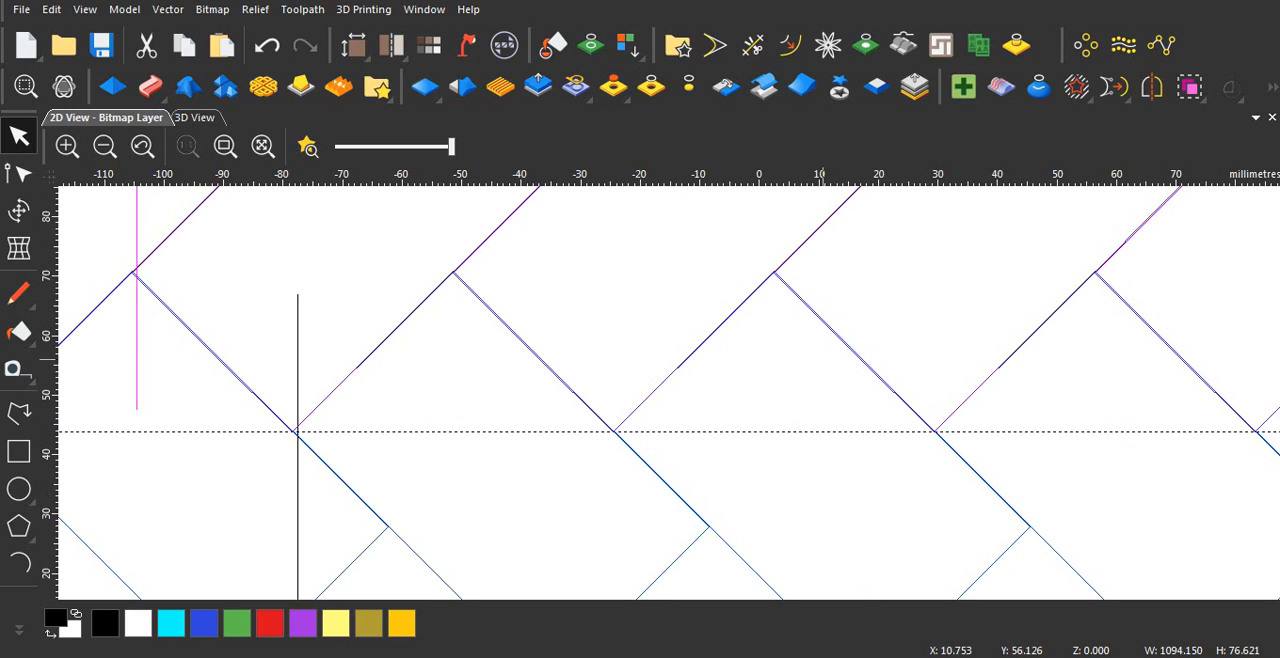
{"action": "scroll", "coordinate": [670, 390], "scroll_direction": "down", "scroll_amount": 2}
{"action": "scroll", "coordinate": [670, 392], "scroll_direction": "down", "scroll_amount": 4}
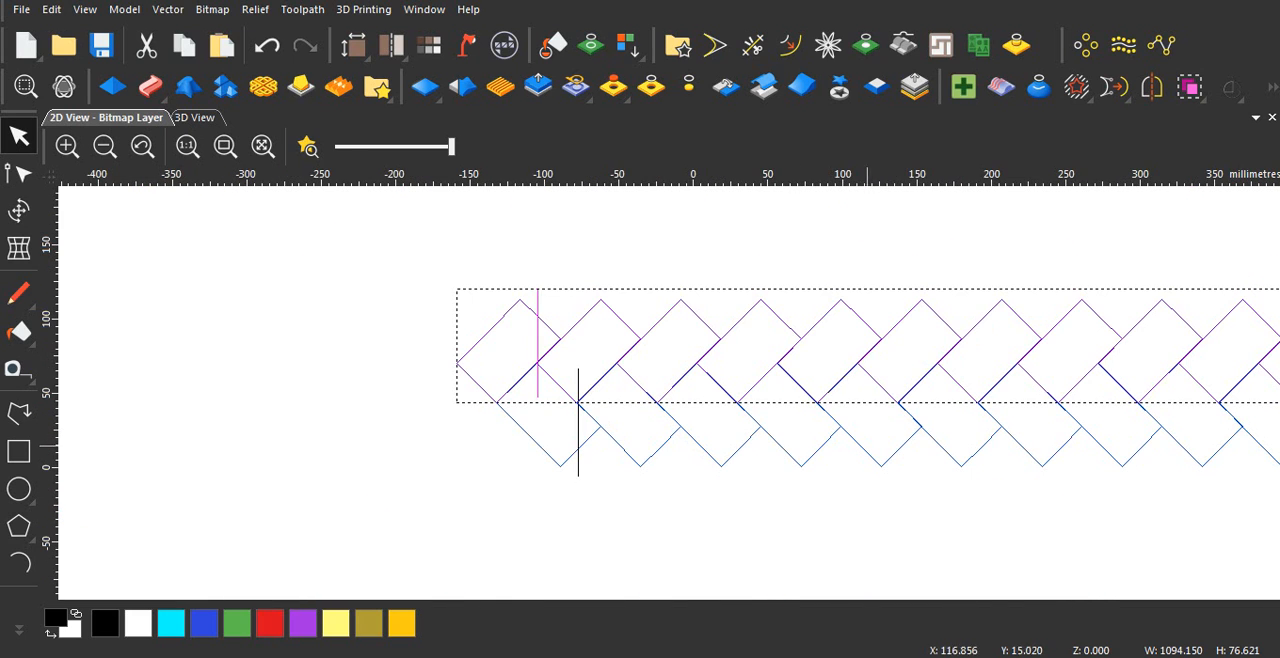
Step: Select both interlocked rows with their guide lines and centre them in the model
{"action": "scroll", "coordinate": [669, 393], "scroll_direction": "down", "scroll_amount": 2}
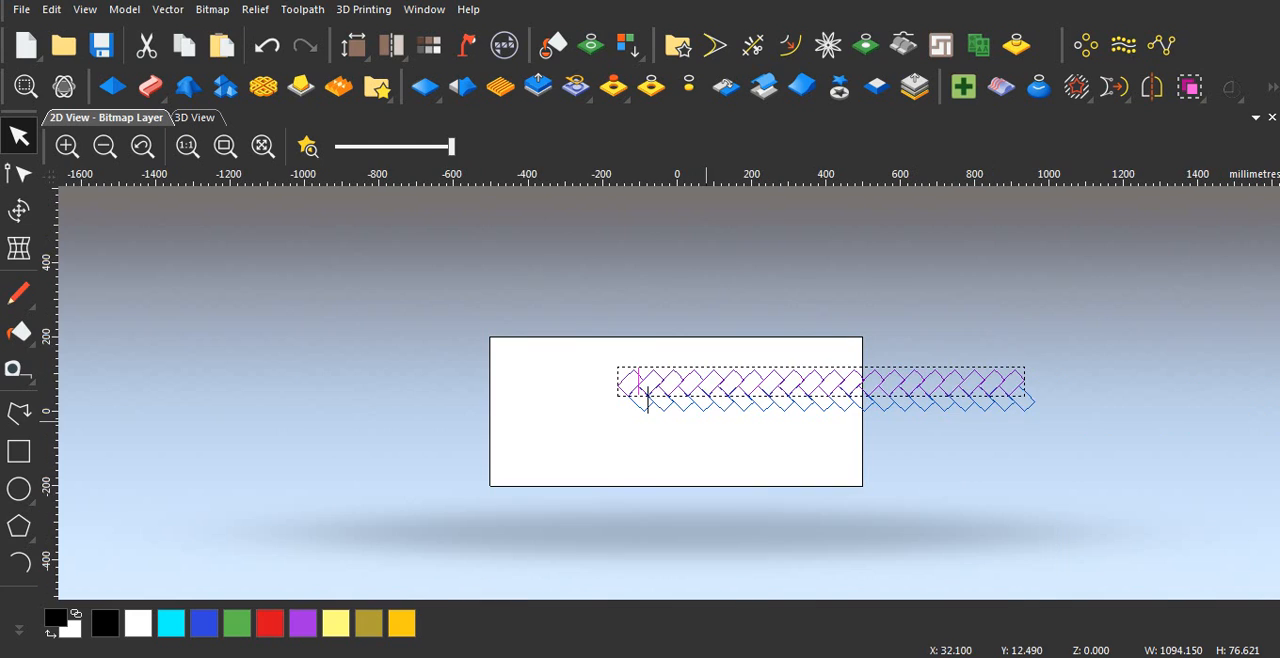
{"action": "left_click_drag", "start_coordinate": [531, 303], "coordinate": [1142, 528]}
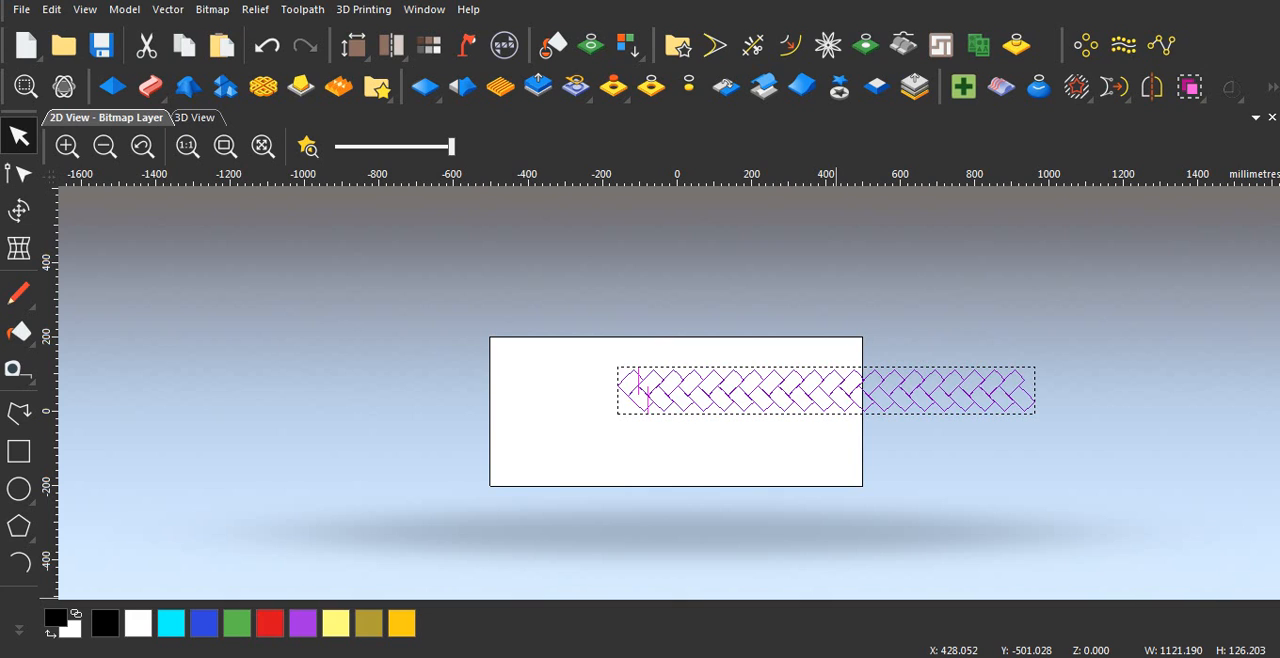
{"action": "key", "text": "F9"}
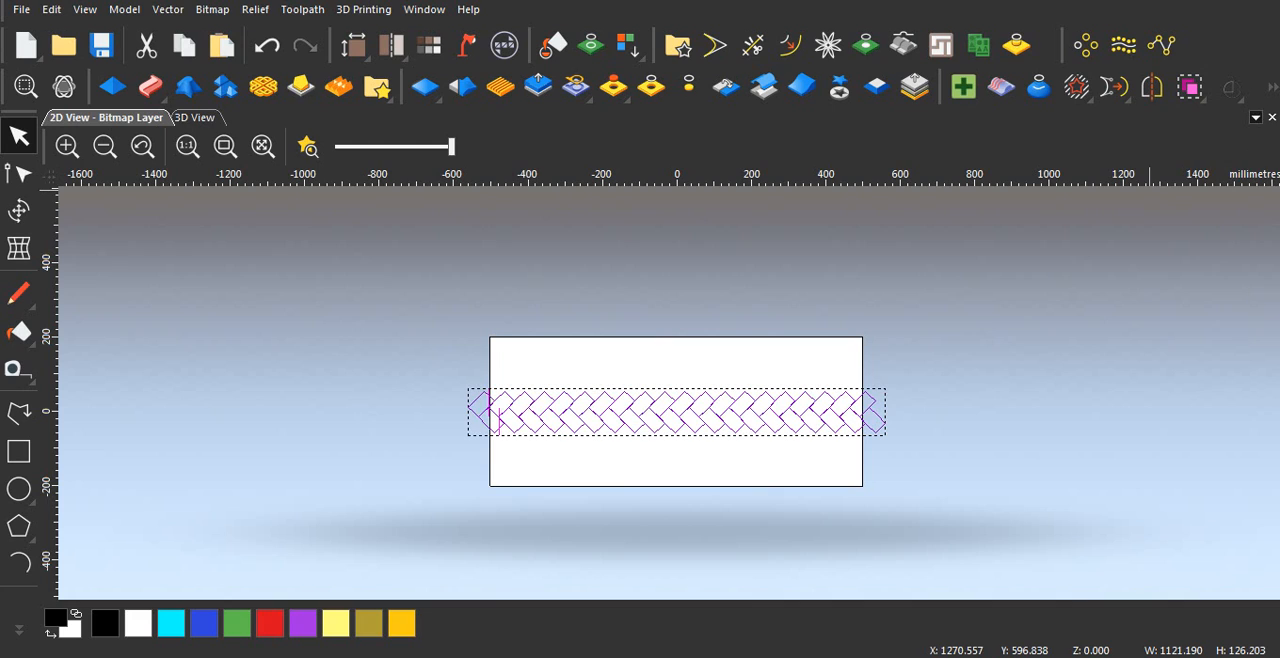
{"action": "left_click", "coordinate": [1256, 118]}
{"action": "left_click", "coordinate": [1272, 87]}
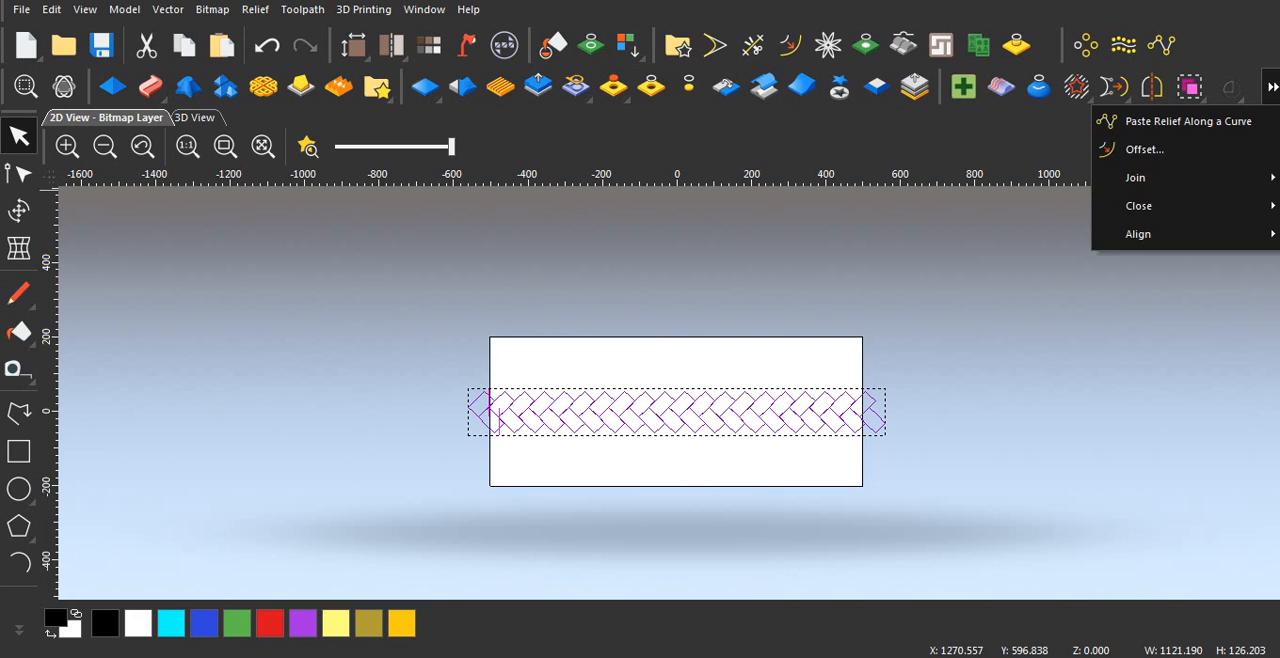
{"action": "mouse_move", "coordinate": [1150, 234]}
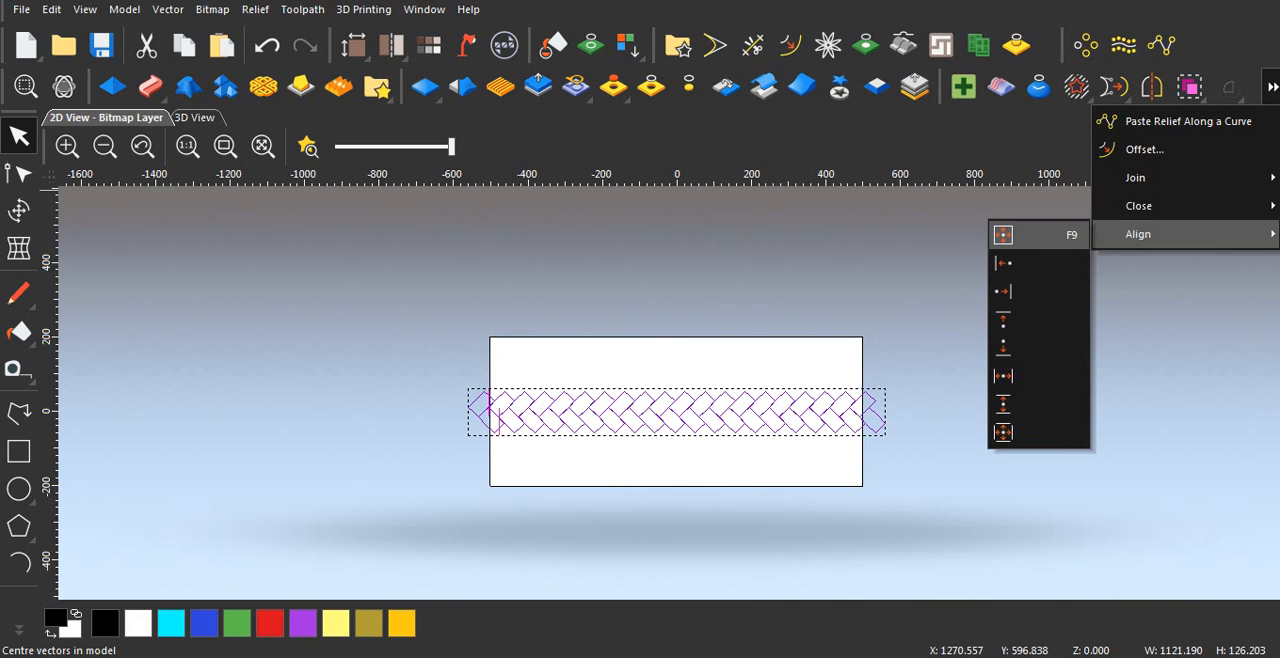
{"action": "left_click", "coordinate": [881, 407]}
Step: Select the centred pair of rows with the guide lines and mirror a copy vertically over its bottom edge, keeping the originals
{"action": "left_click_drag", "start_coordinate": [419, 334], "coordinate": [1014, 492]}
{"action": "scroll", "coordinate": [500, 423], "scroll_direction": "up", "scroll_amount": 4}
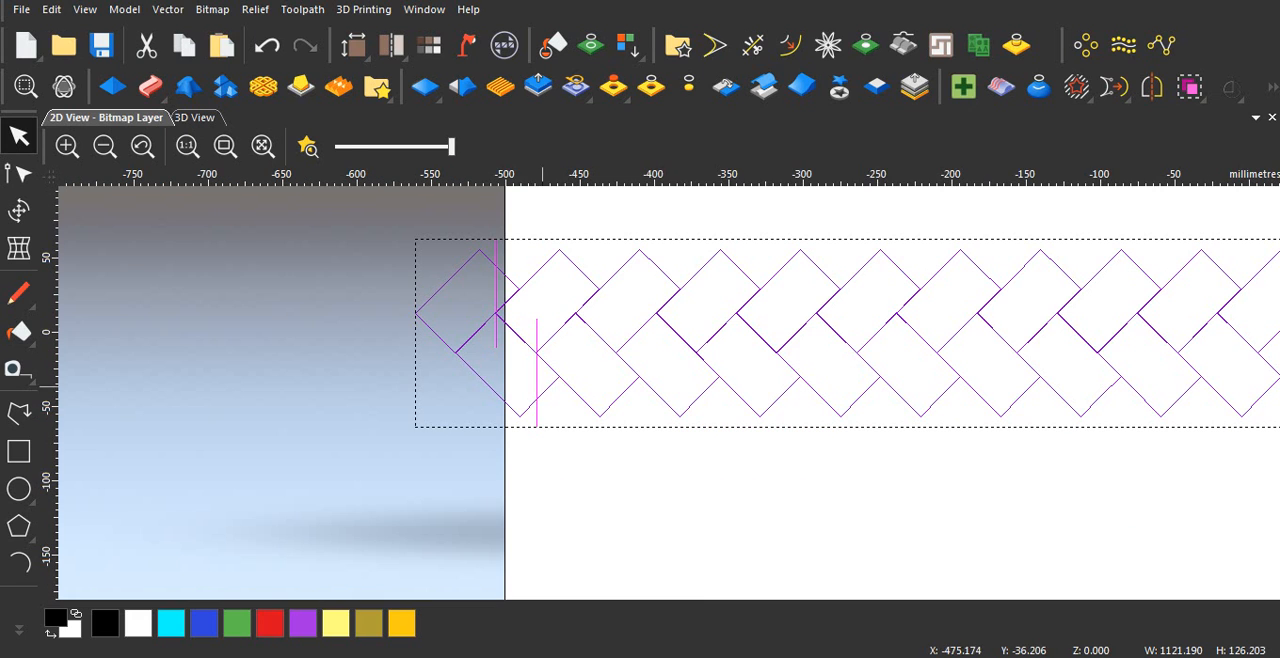
{"action": "scroll", "coordinate": [545, 385], "scroll_direction": "down", "scroll_amount": 2}
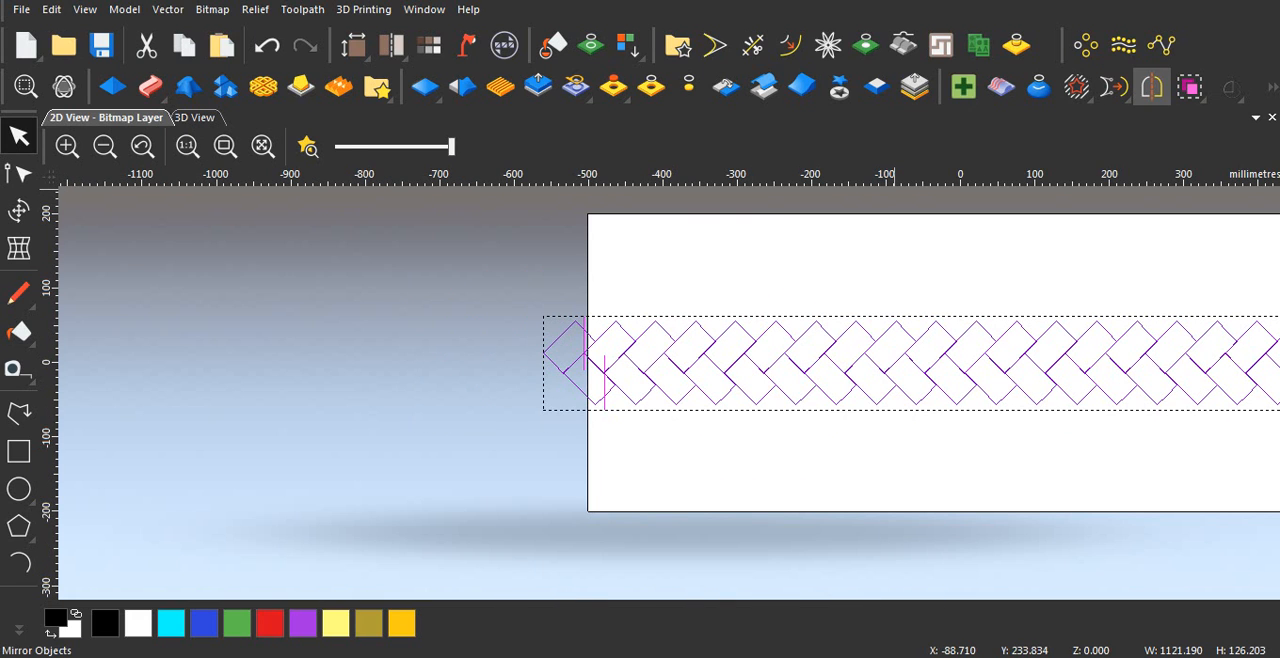
{"action": "left_click", "coordinate": [1152, 86]}
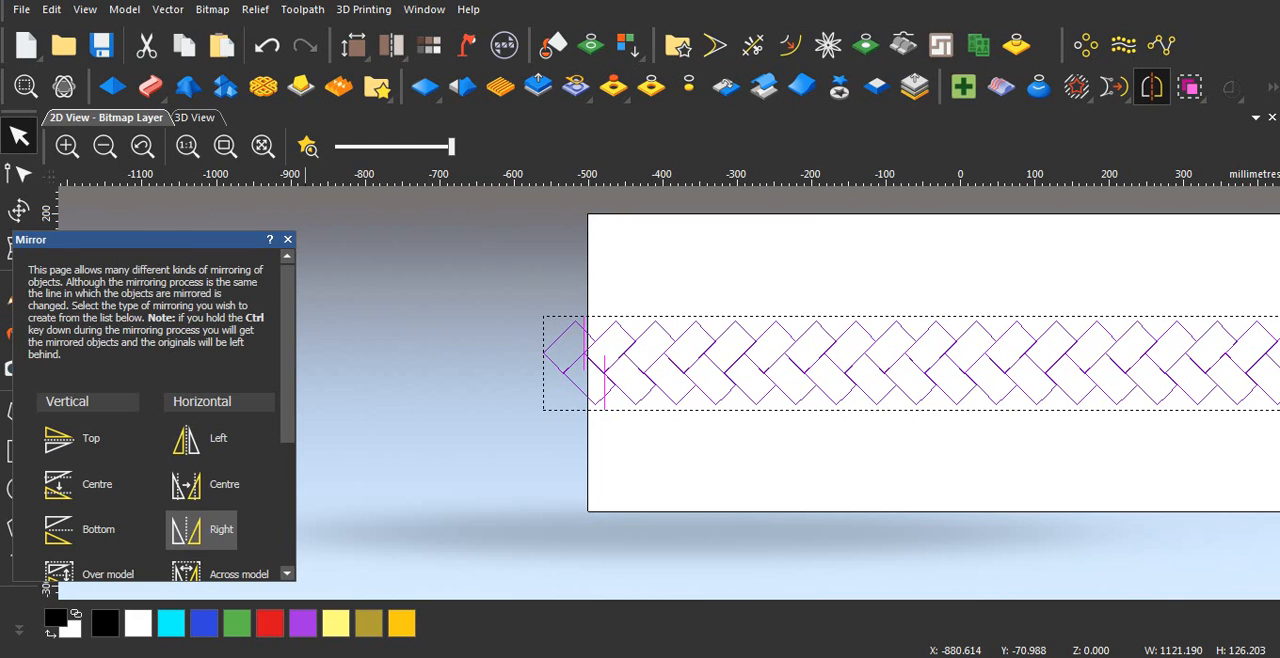
{"action": "scroll", "coordinate": [217, 493], "scroll_direction": "down", "scroll_amount": 2}
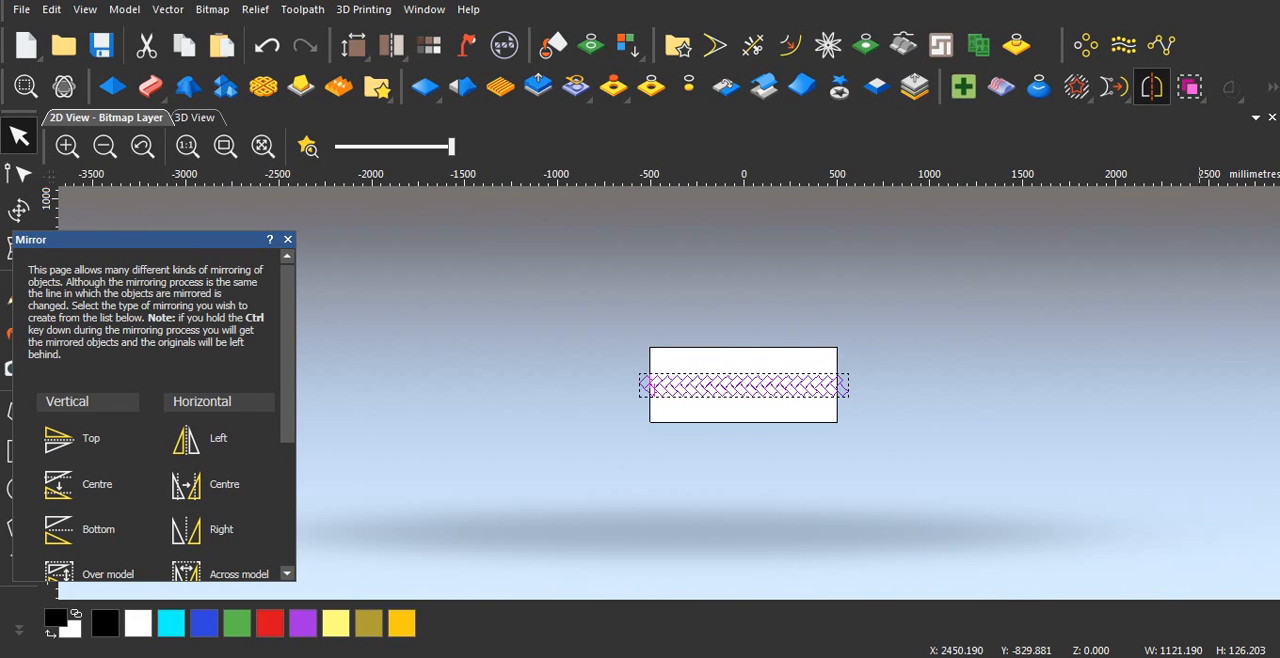
{"action": "left_click", "coordinate": [700, 438]}
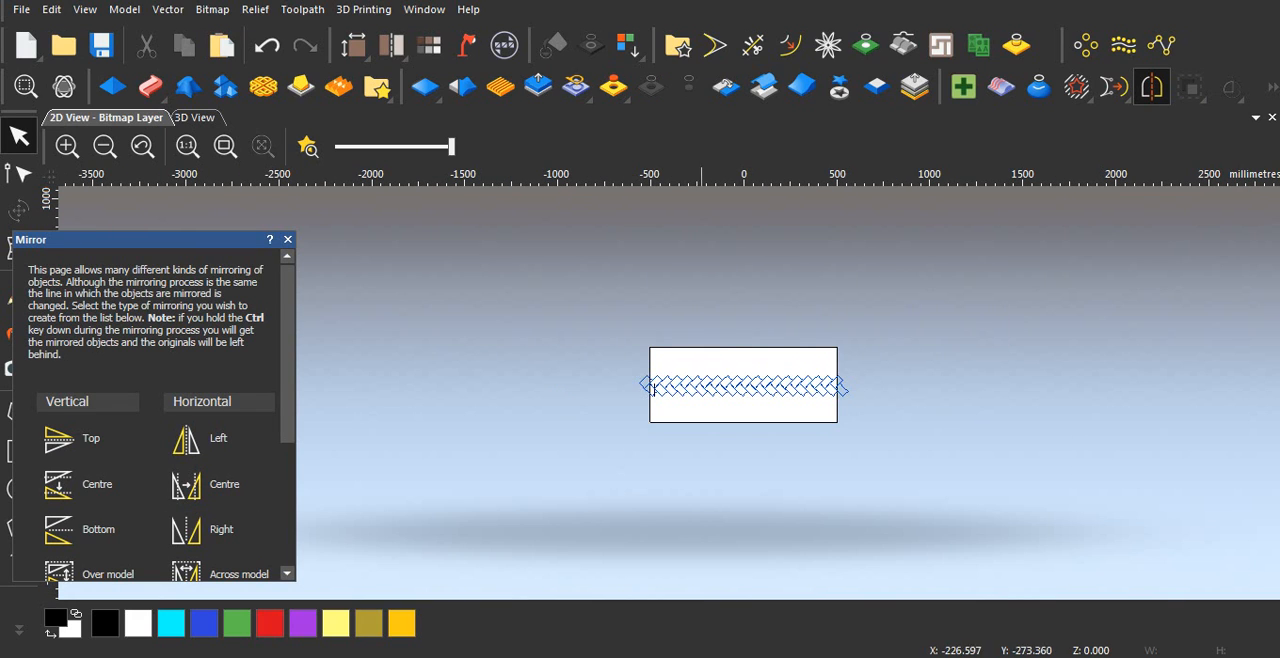
{"action": "scroll", "coordinate": [705, 430], "scroll_direction": "up", "scroll_amount": 1}
{"action": "left_click_drag", "start_coordinate": [500, 250], "coordinate": [1114, 438]}
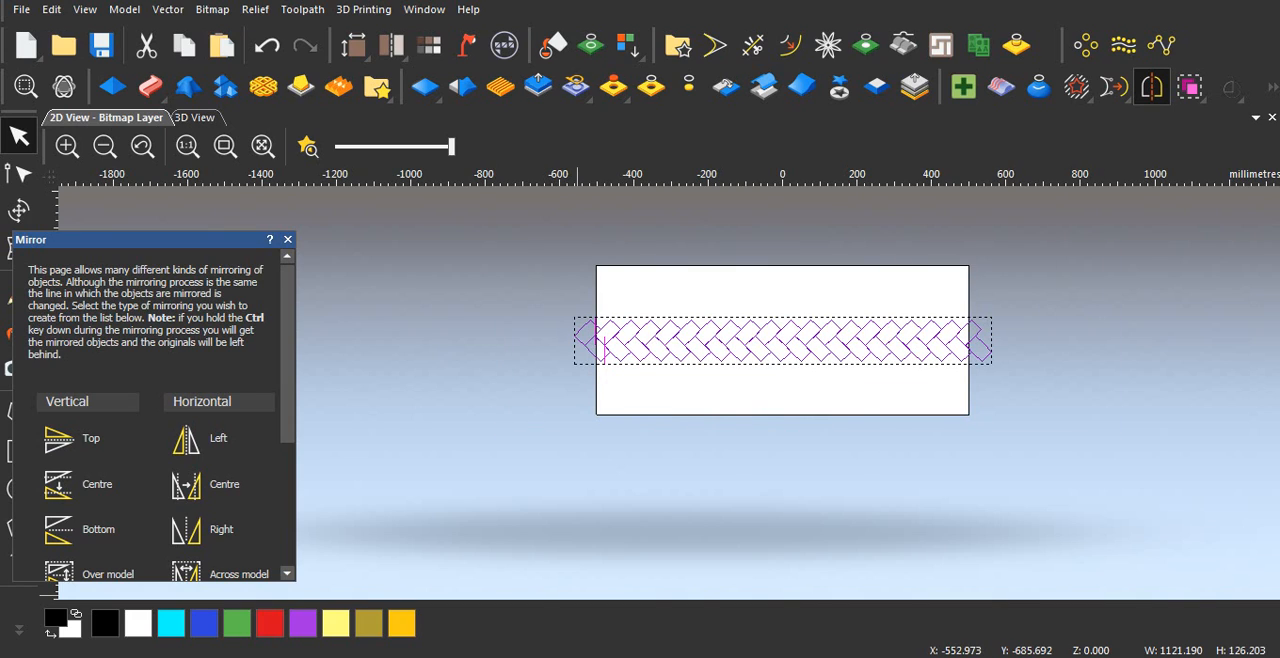
{"action": "left_click", "coordinate": [85, 529], "text": "ctrl"}
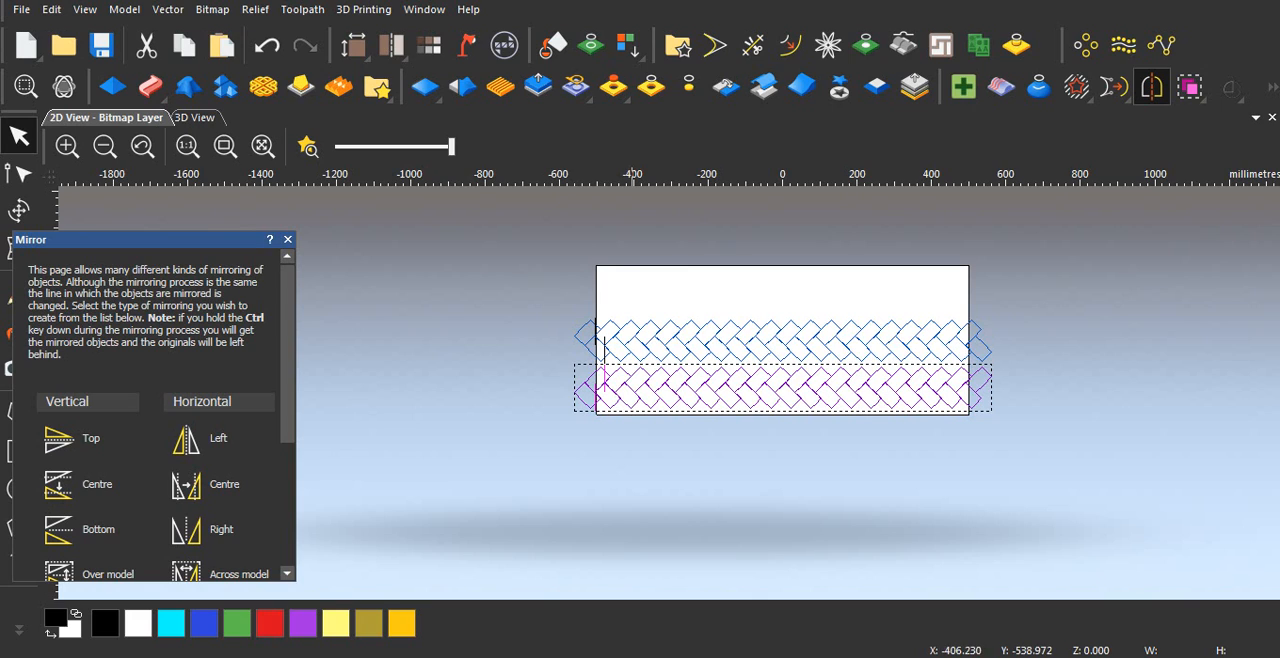
{"action": "left_click", "coordinate": [287, 239]}
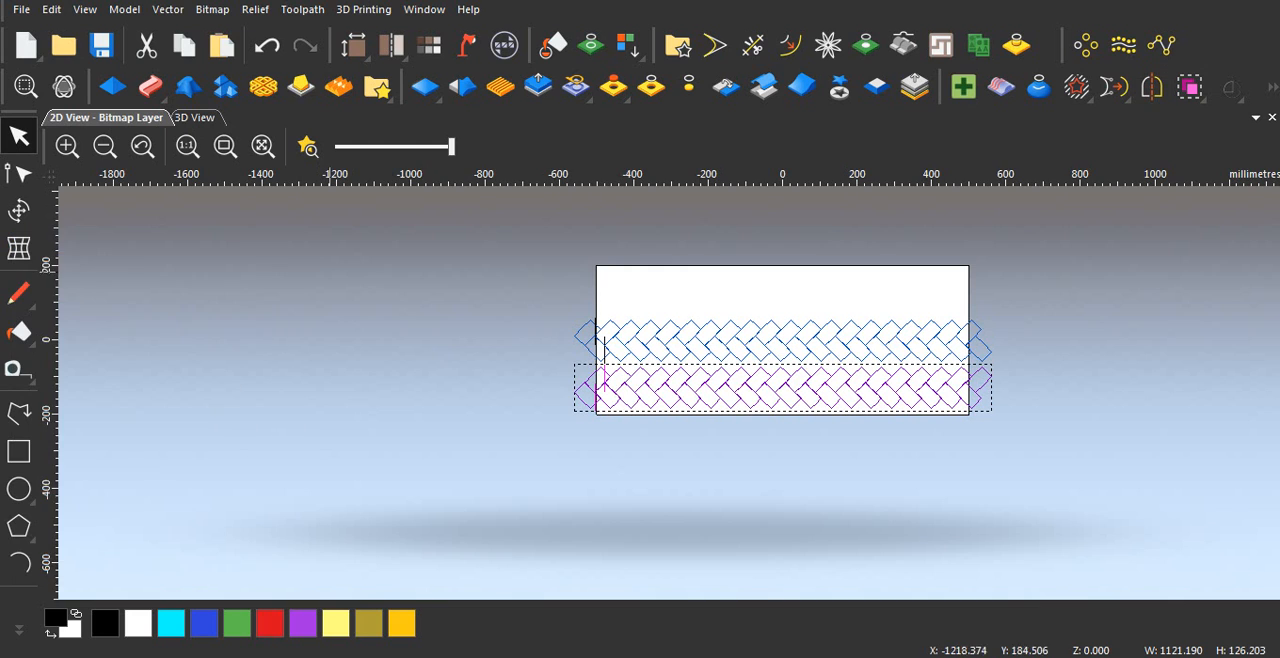
Step: Nudge the mirrored pair of rows up until its upper block points overlap the lower points of the original pair
{"action": "scroll", "coordinate": [683, 417], "scroll_direction": "up", "scroll_amount": 4}
{"action": "scroll", "coordinate": [682, 396], "scroll_direction": "down", "scroll_amount": 1}
{"action": "scroll", "coordinate": [686, 362], "scroll_direction": "up", "scroll_amount": 1}
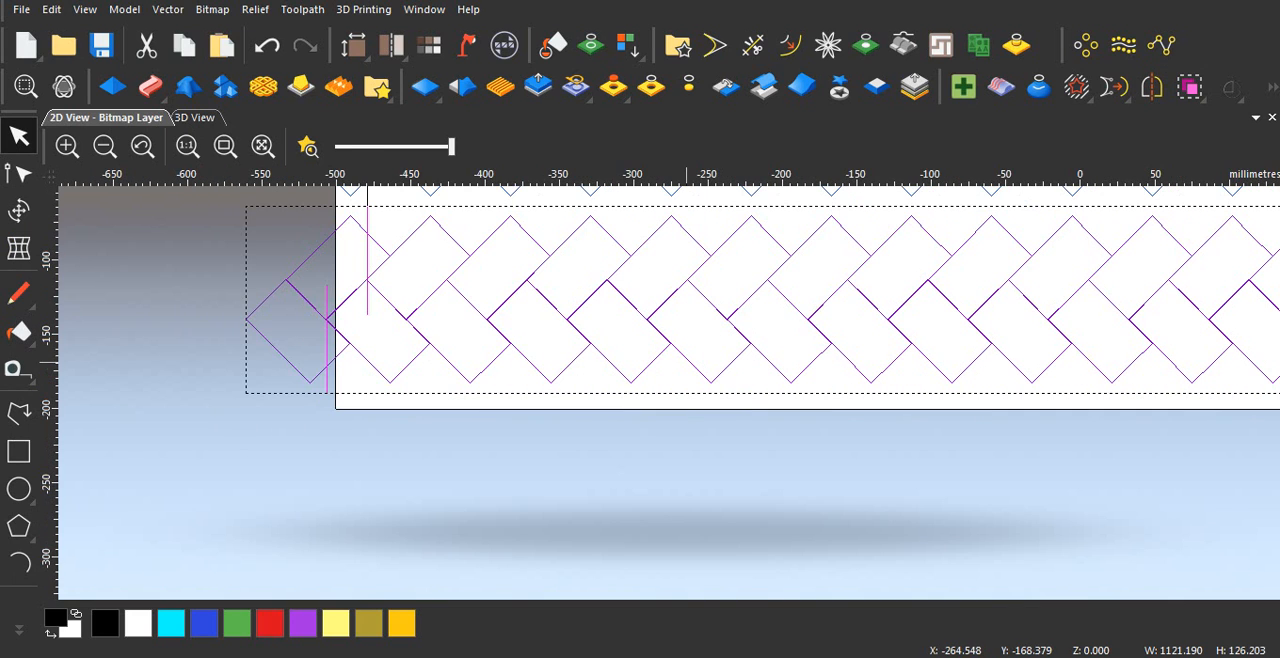
{"action": "scroll", "coordinate": [684, 354], "scroll_direction": "down", "scroll_amount": 1}
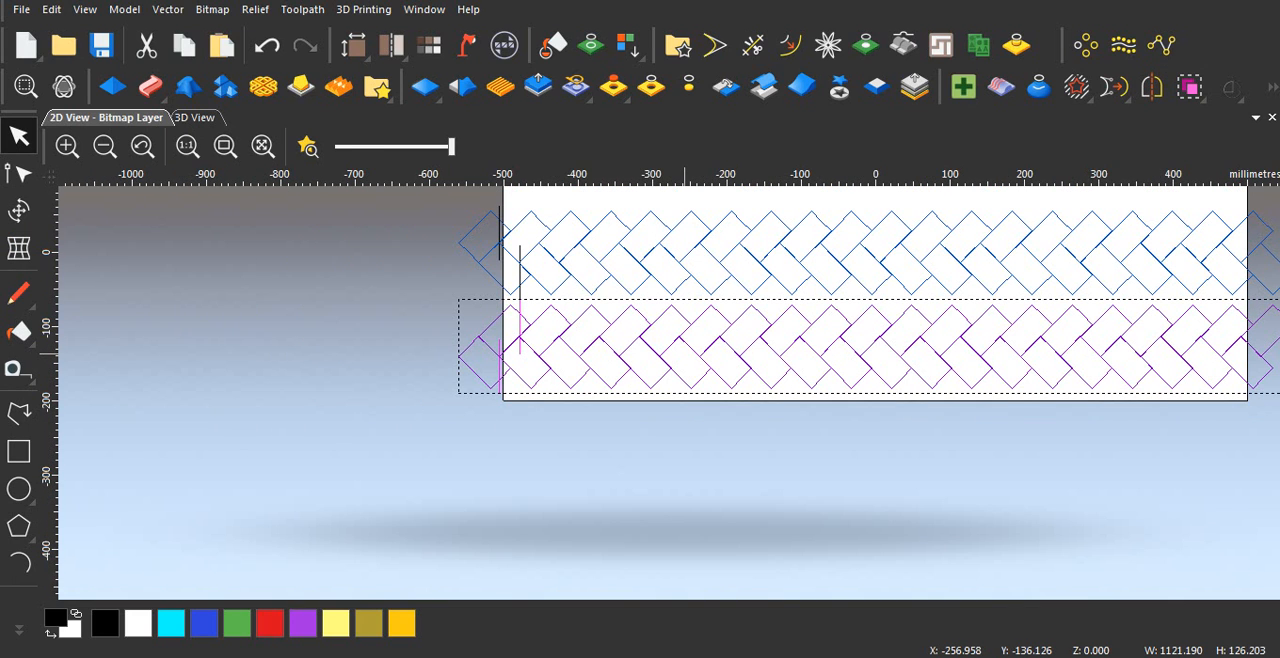
{"action": "key", "text": "Up"}
{"action": "key", "text": "Up"}
{"action": "key", "text": "Up"}
{"action": "key", "text": "Up"}
{"action": "key", "text": "Up"}
{"action": "key", "text": "Up"}
{"action": "key", "text": "Up"}
{"action": "key", "text": "Up"}
{"action": "key", "text": "Up"}
{"action": "key", "text": "Up"}
{"action": "key", "text": "Up"}
{"action": "key", "text": "Up"}
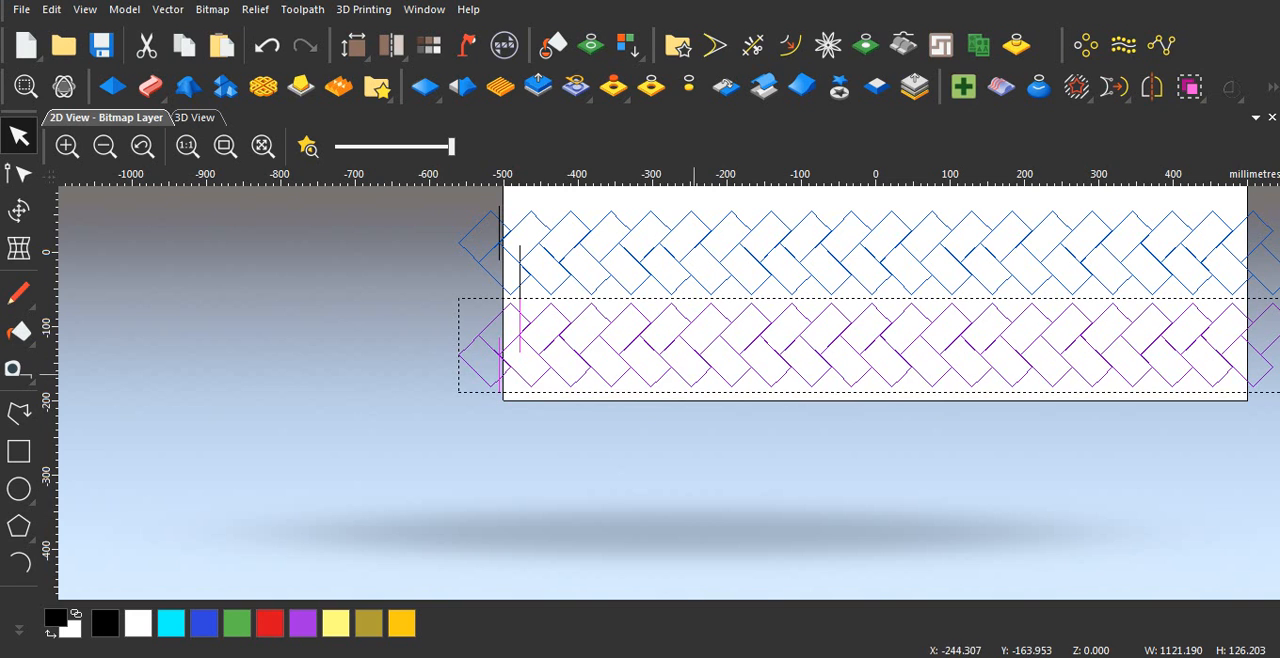
{"action": "scroll", "coordinate": [627, 316], "scroll_direction": "up", "scroll_amount": 2}
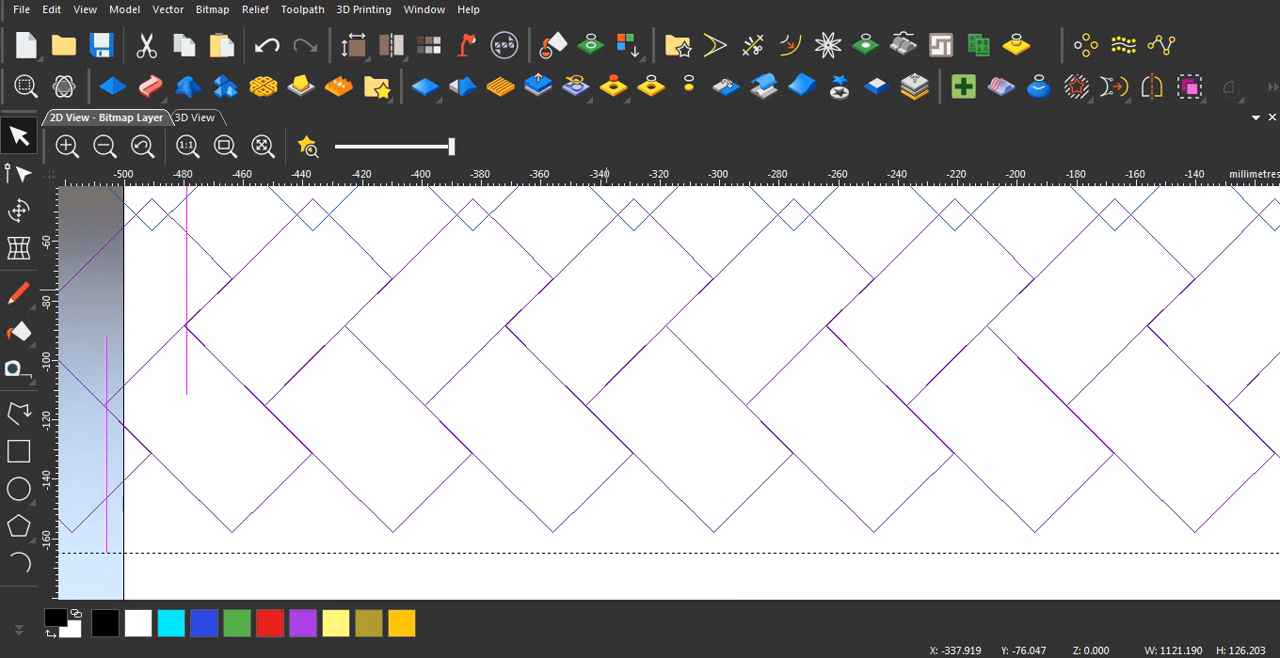
{"action": "scroll", "coordinate": [563, 265], "scroll_direction": "down", "scroll_amount": 1}
{"action": "scroll", "coordinate": [557, 266], "scroll_direction": "up", "scroll_amount": 1}
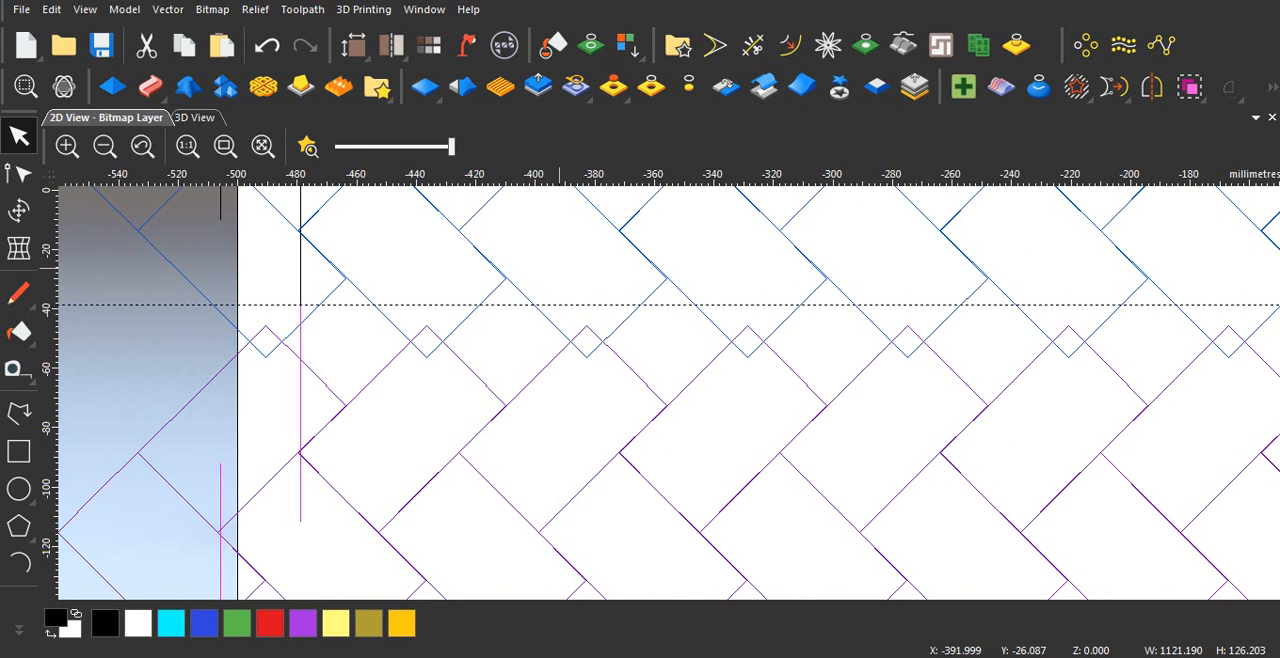
{"action": "key", "text": "Up"}
{"action": "key", "text": "Up"}
{"action": "key", "text": "Up"}
{"action": "key", "text": "Up"}
{"action": "key", "text": "Up"}
{"action": "key", "text": "Up"}
{"action": "key", "text": "Up"}
{"action": "key", "text": "Up"}
{"action": "key", "text": "Up"}
{"action": "key", "text": "Up"}
{"action": "key", "text": "Up"}
{"action": "key", "text": "Up"}
{"action": "key", "text": "Up"}
{"action": "key", "text": "Up"}
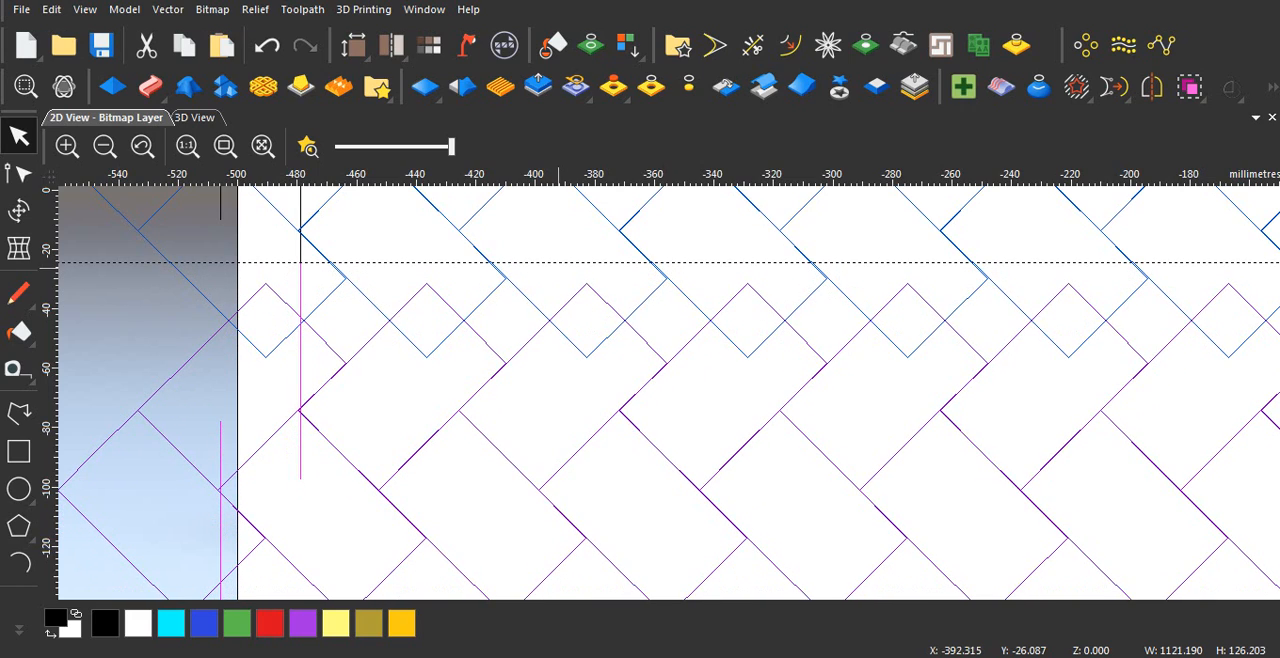
Step: Nudge the mirrored pair of rows right and slightly up until its upper block points interlock flush with the lower points of the original pair
{"action": "key", "text": "Right"}
{"action": "key", "text": "Right"}
{"action": "key", "text": "Right"}
{"action": "key", "text": "Right"}
{"action": "key", "text": "Right"}
{"action": "key", "text": "Right"}
{"action": "key", "text": "Right"}
{"action": "key", "text": "Right"}
{"action": "key", "text": "Right"}
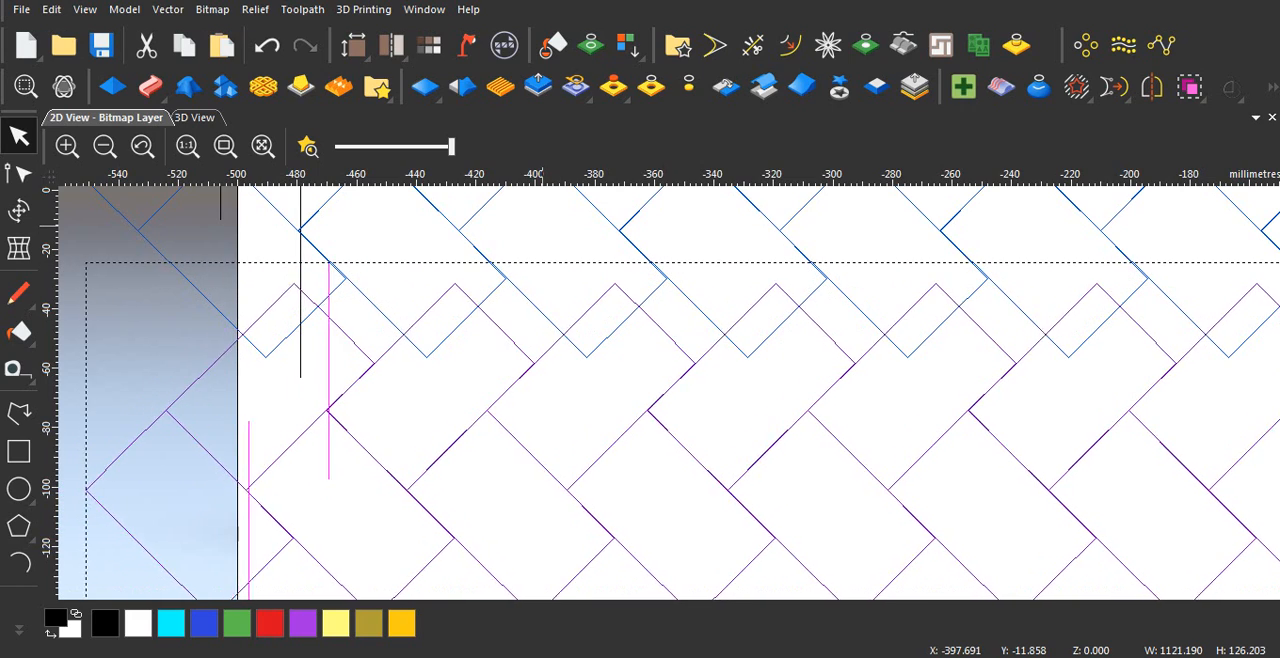
{"action": "key", "text": "Right"}
{"action": "key", "text": "Right"}
{"action": "key", "text": "Right"}
{"action": "key", "text": "Right"}
{"action": "key", "text": "Right"}
{"action": "key", "text": "Right"}
{"action": "key", "text": "Right"}
{"action": "key", "text": "Right"}
{"action": "key", "text": "Right"}
{"action": "key", "text": "Right"}
{"action": "key", "text": "Right"}
{"action": "key", "text": "Right"}
{"action": "key", "text": "Right"}
{"action": "key", "text": "Right"}
{"action": "key", "text": "Right"}
{"action": "key", "text": "Right"}
{"action": "key", "text": "Right"}
{"action": "key", "text": "Right"}
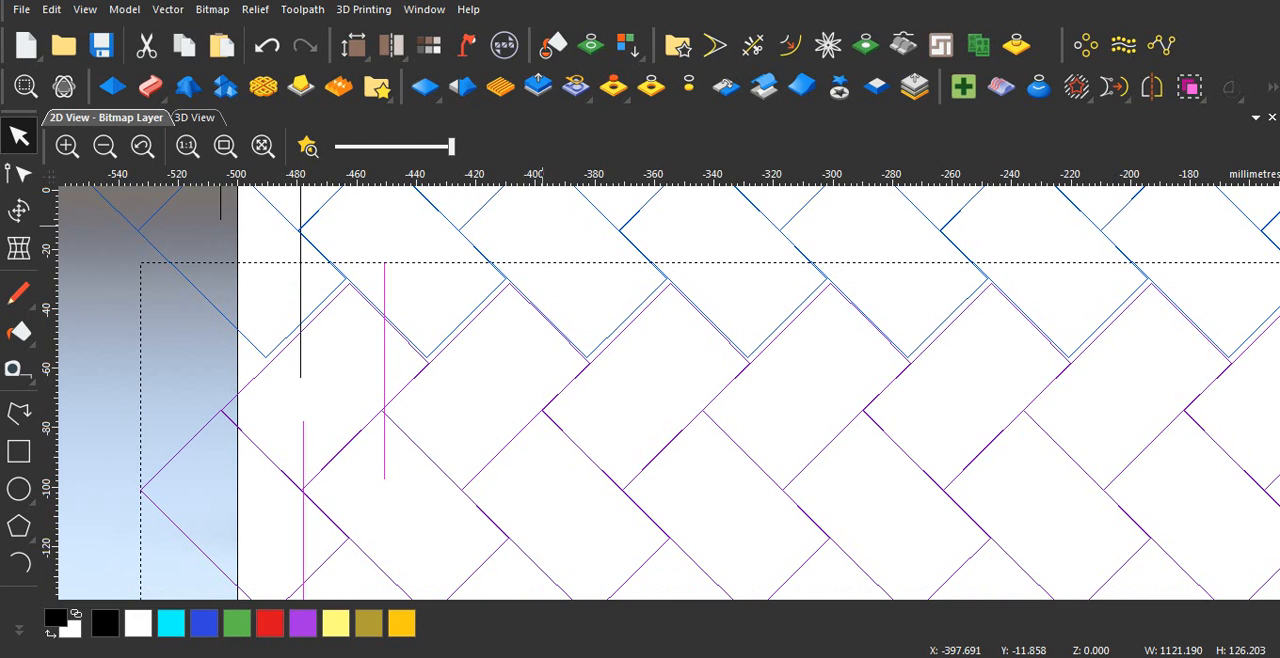
{"action": "key", "text": "Left"}
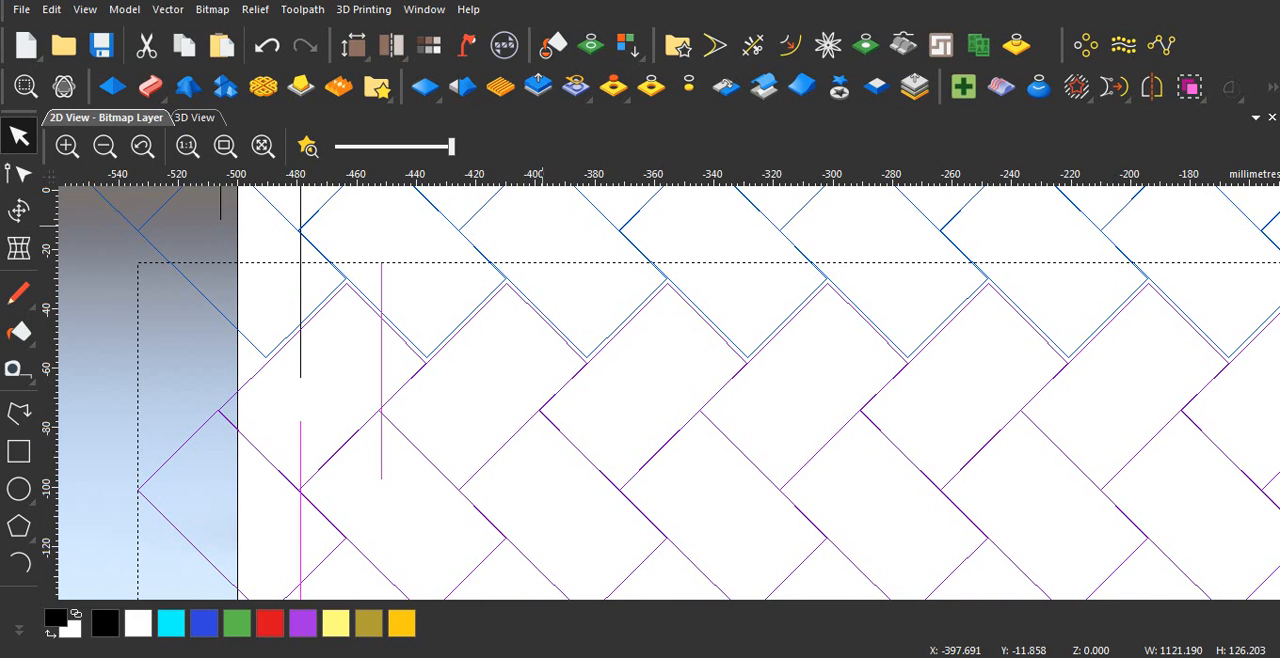
{"action": "key", "text": "Up"}
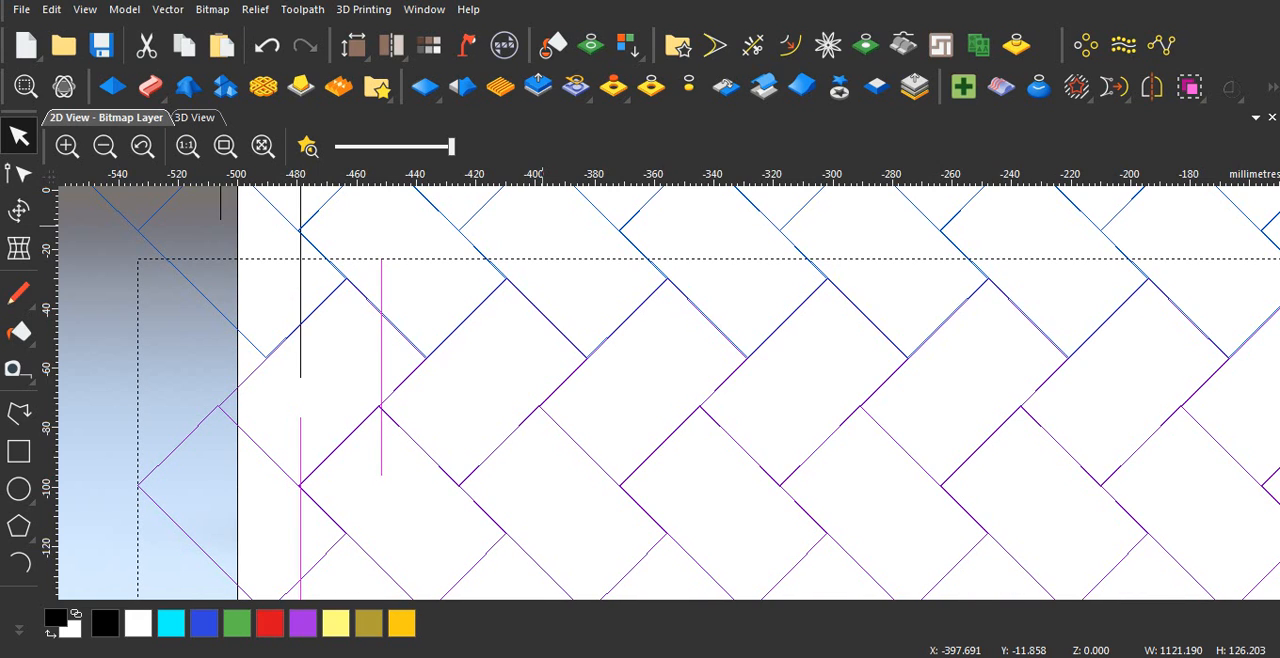
{"action": "key", "text": "Right"}
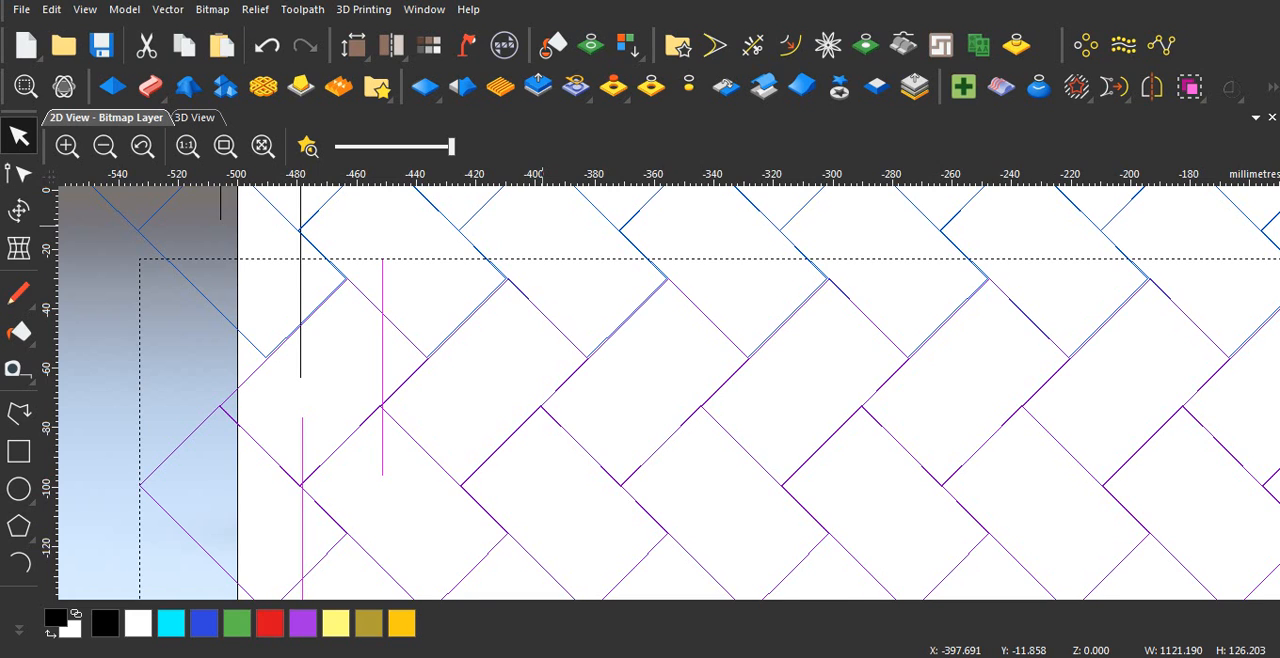
{"action": "key", "text": "Left"}
{"action": "key", "text": "Up"}
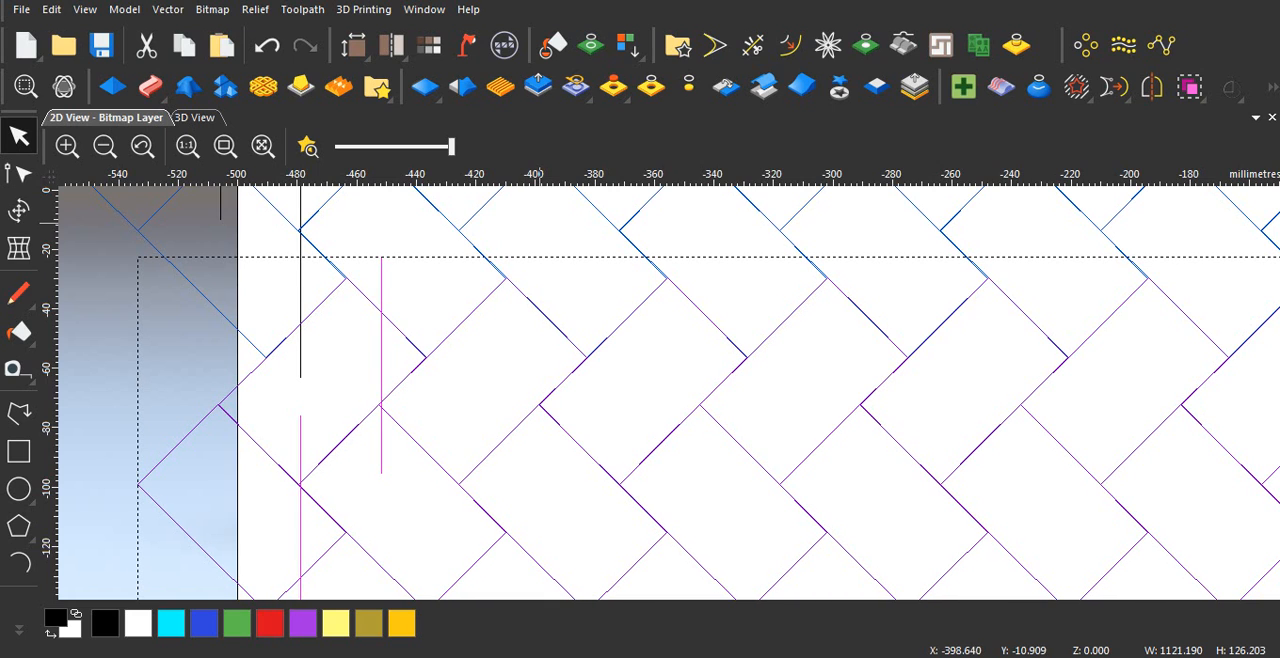
Step: Select both interlocked pairs of rows with their guide lines and mirror a copy vertically over the top edge, keeping the originals
{"action": "scroll", "coordinate": [632, 365], "scroll_direction": "down", "scroll_amount": 2}
{"action": "scroll", "coordinate": [648, 362], "scroll_direction": "down", "scroll_amount": 1}
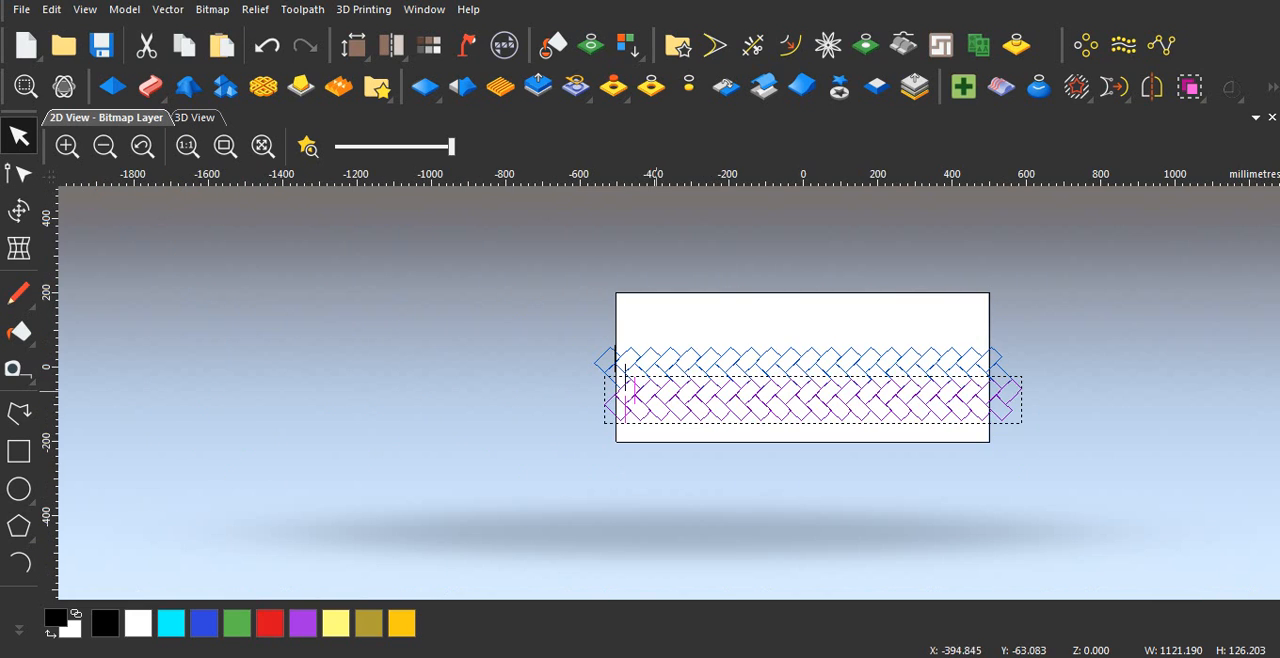
{"action": "left_click", "coordinate": [557, 304]}
{"action": "left_click_drag", "start_coordinate": [557, 302], "coordinate": [1071, 499]}
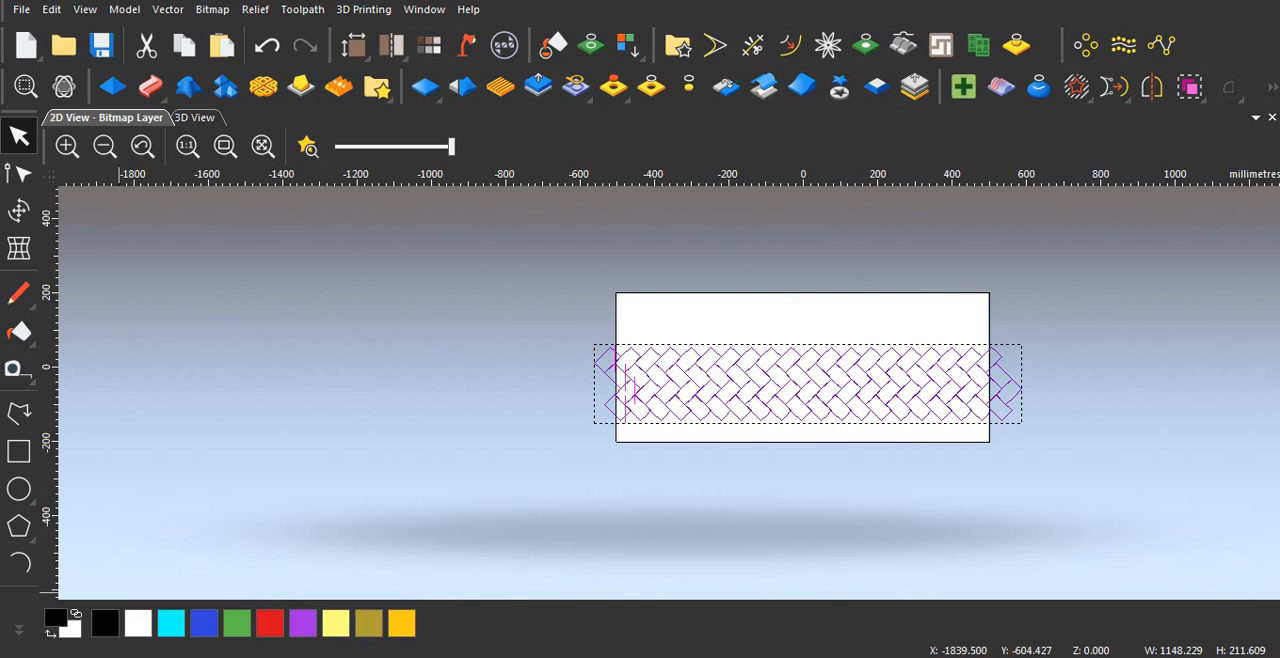
{"action": "left_click", "coordinate": [1152, 87]}
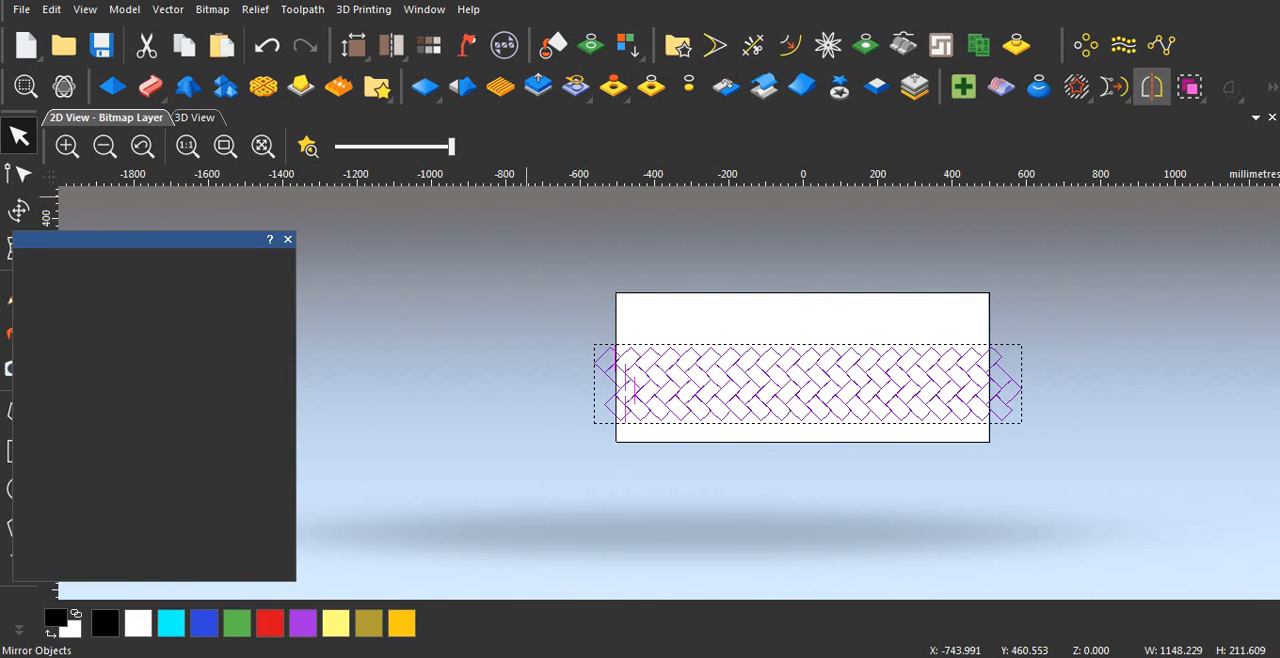
{"action": "left_click", "coordinate": [58, 438], "text": "ctrl"}
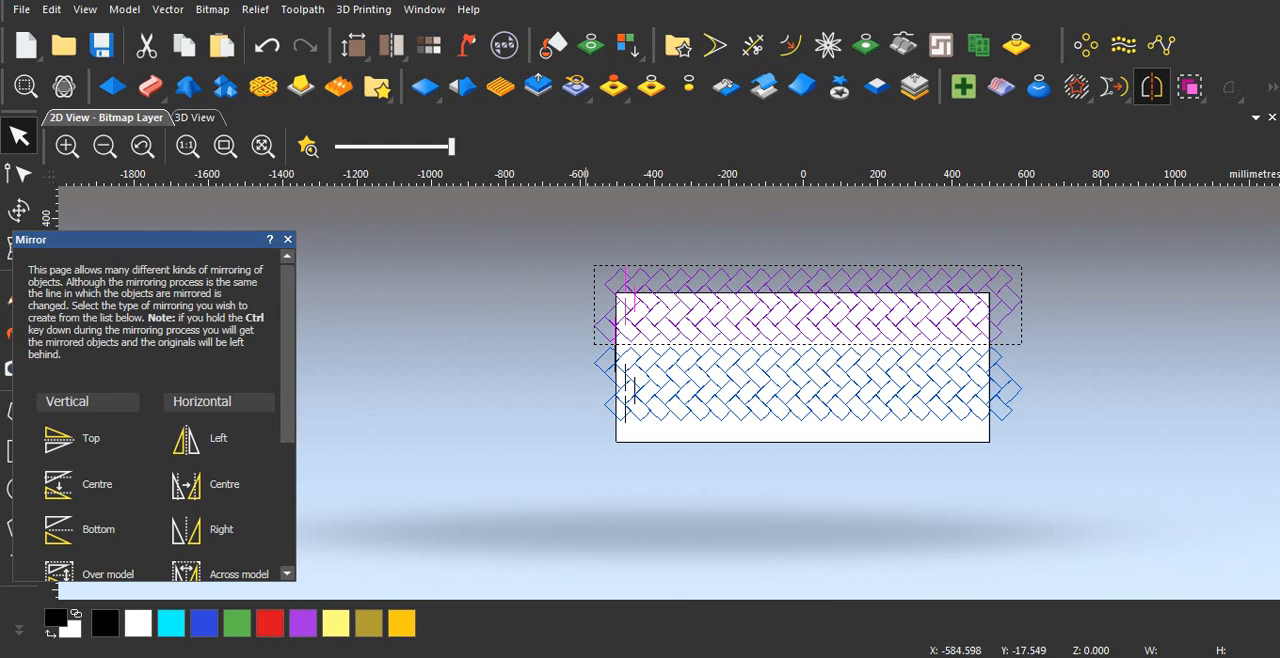
{"action": "left_click", "coordinate": [288, 240]}
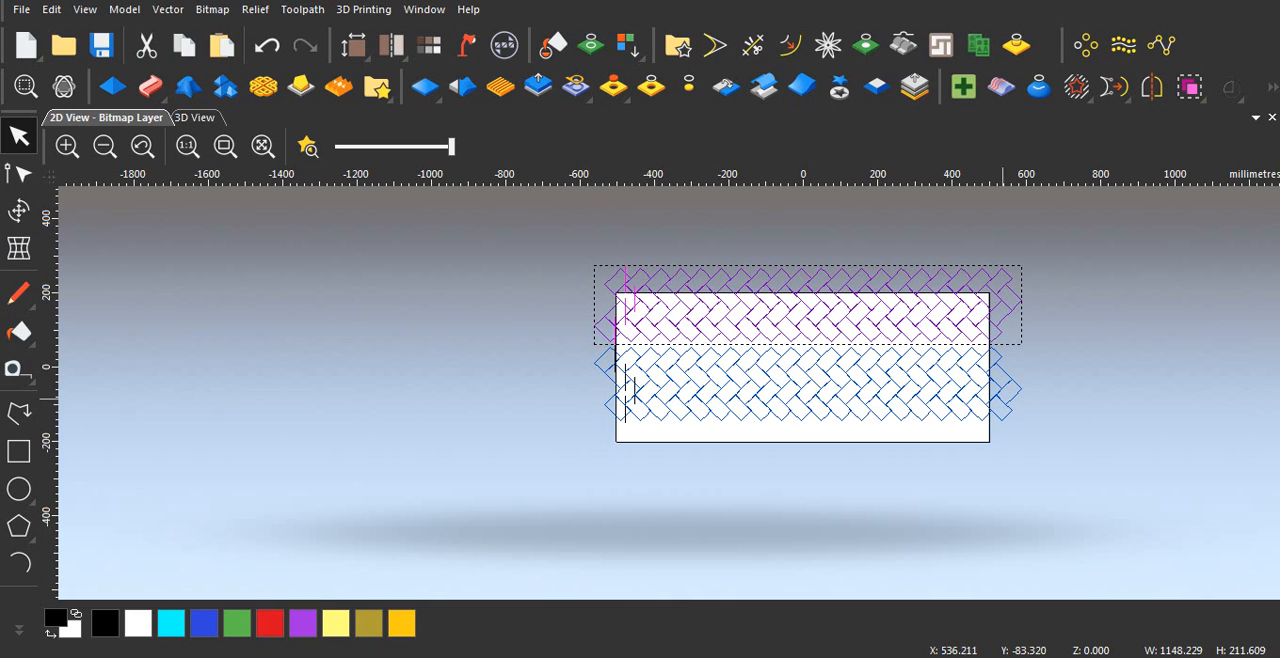
Step: Nudge the mirrored set of rows down until its lower block points overlap the upper points of the original set
{"action": "scroll", "coordinate": [784, 378], "scroll_direction": "up", "scroll_amount": 2}
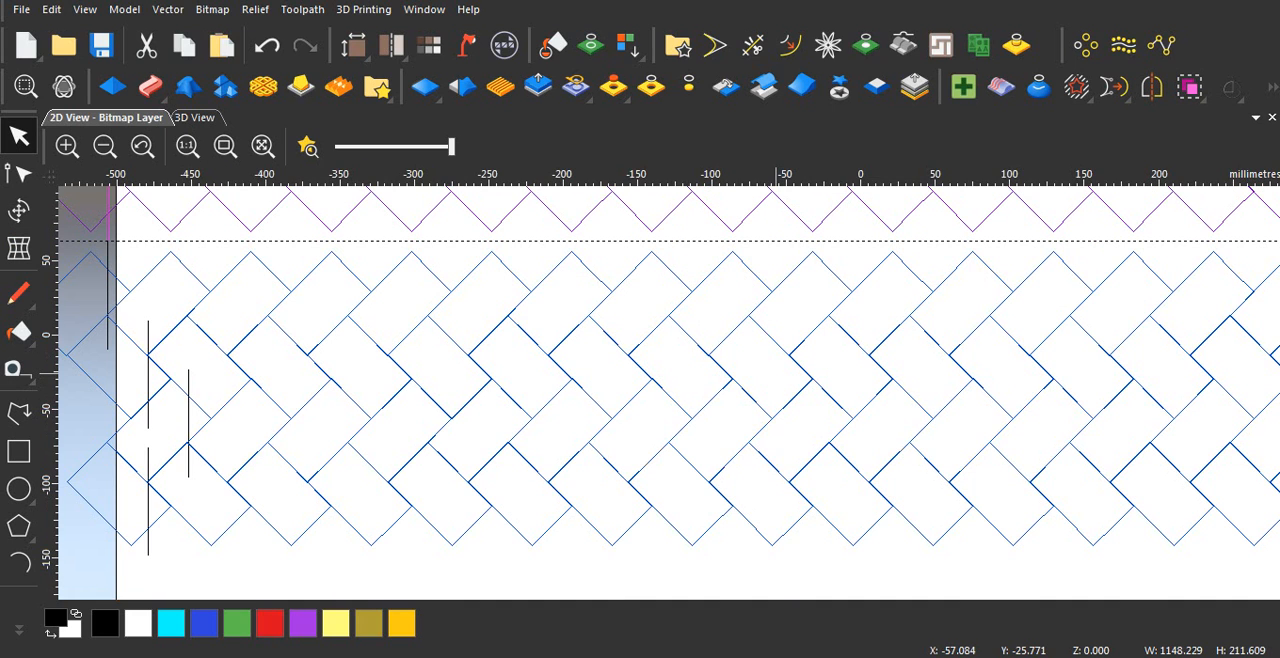
{"action": "key", "text": "Down"}
{"action": "key", "text": "Down"}
{"action": "key", "text": "Down"}
{"action": "key", "text": "Down"}
{"action": "key", "text": "Down"}
{"action": "key", "text": "Down"}
{"action": "key", "text": "Down"}
{"action": "key", "text": "Down"}
{"action": "key", "text": "Down"}
{"action": "key", "text": "Down"}
{"action": "key", "text": "Down"}
{"action": "key", "text": "Down"}
{"action": "key", "text": "Down"}
{"action": "key", "text": "Down"}
{"action": "key", "text": "Down"}
{"action": "key", "text": "Down"}
{"action": "key", "text": "Down"}
{"action": "key", "text": "Down"}
{"action": "key", "text": "Down"}
{"action": "key", "text": "Down"}
{"action": "key", "text": "Down"}
{"action": "key", "text": "Down"}
{"action": "key", "text": "Down"}
{"action": "key", "text": "Down"}
{"action": "key", "text": "Down"}
{"action": "key", "text": "Down"}
{"action": "key", "text": "Down"}
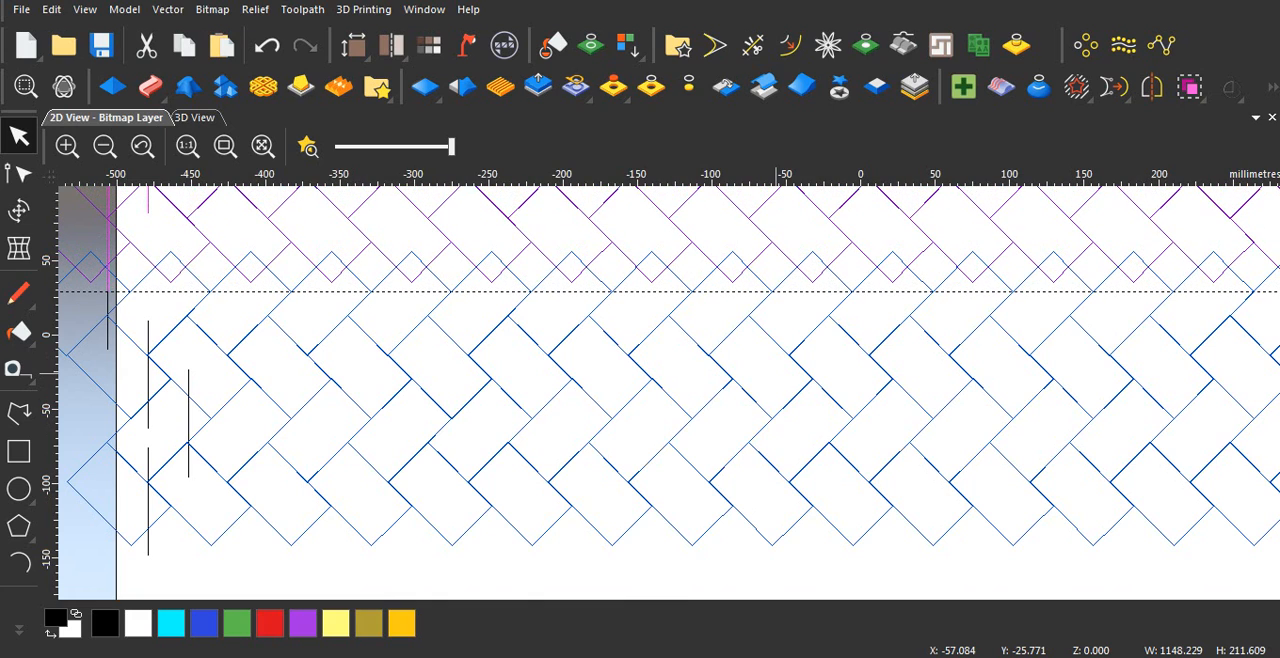
Step: Shift the mirrored set right and further down until its lower block points fit flush between the upper points of the original set
{"action": "key", "text": "Right"}
{"action": "key", "text": "Right"}
{"action": "key", "text": "Right"}
{"action": "key", "text": "Right"}
{"action": "key", "text": "Right"}
{"action": "key", "text": "Right"}
{"action": "key", "text": "Right"}
{"action": "key", "text": "Right"}
{"action": "key", "text": "Right"}
{"action": "key", "text": "Right"}
{"action": "key", "text": "Right"}
{"action": "key", "text": "Right"}
{"action": "key", "text": "Right"}
{"action": "key", "text": "Right"}
{"action": "key", "text": "Right"}
{"action": "key", "text": "Right"}
{"action": "key", "text": "Right"}
{"action": "key", "text": "Right"}
{"action": "key", "text": "Right"}
{"action": "key", "text": "Right"}
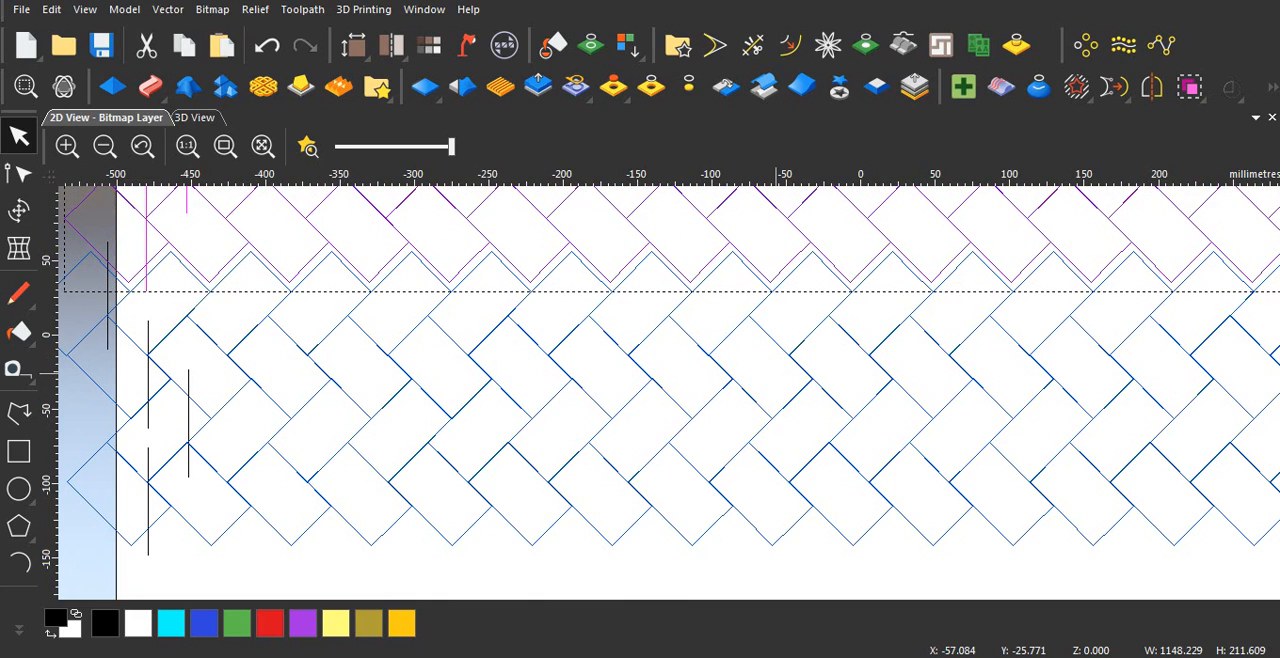
{"action": "key", "text": "Down"}
{"action": "key", "text": "Down"}
{"action": "key", "text": "Down"}
{"action": "key", "text": "Down"}
{"action": "key", "text": "Down"}
{"action": "key", "text": "Right"}
{"action": "key", "text": "Right"}
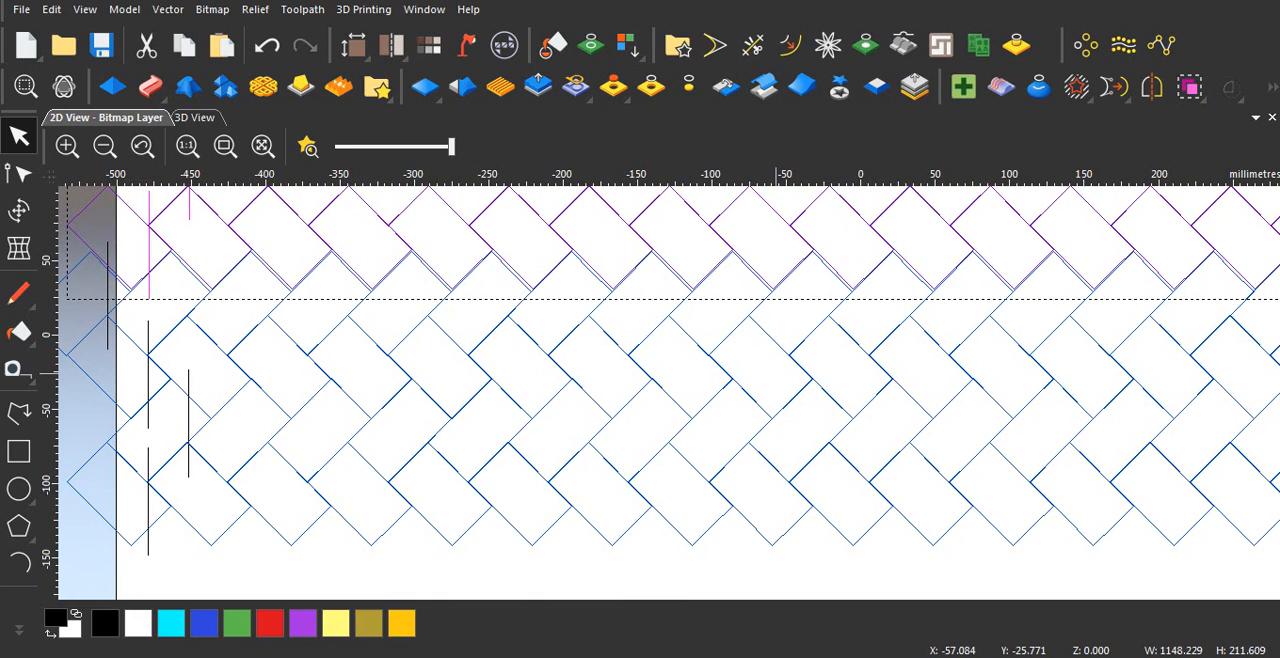
{"action": "key", "text": "Left"}
{"action": "key", "text": "Left"}
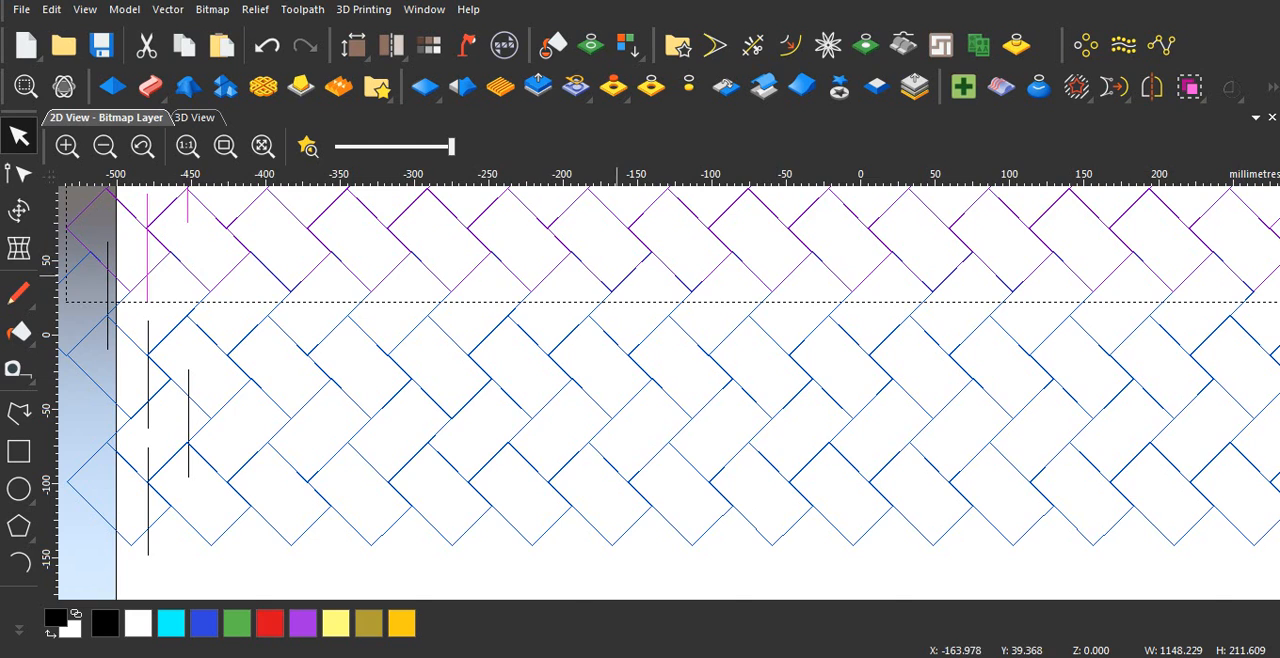
Step: Select all the interlocked rows with their guide lines and centre them in the model
{"action": "scroll", "coordinate": [616, 277], "scroll_direction": "up", "scroll_amount": 3}
{"action": "scroll", "coordinate": [628, 290], "scroll_direction": "down", "scroll_amount": 6}
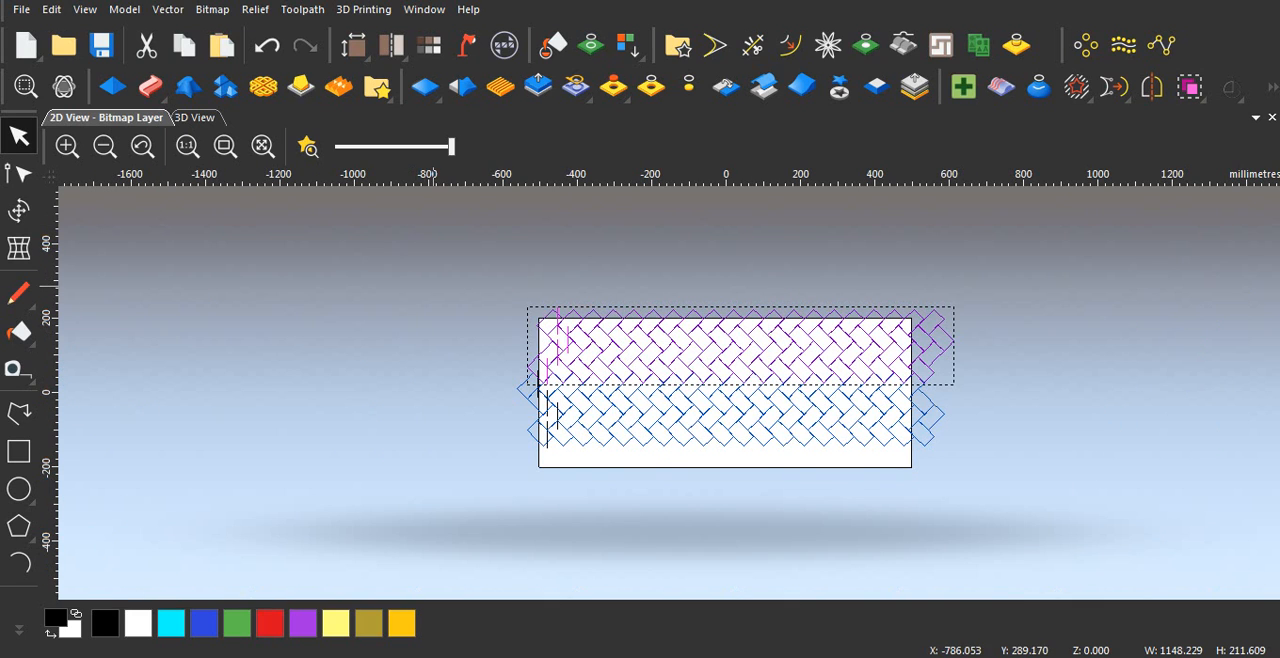
{"action": "left_click_drag", "start_coordinate": [426, 255], "coordinate": [927, 490]}
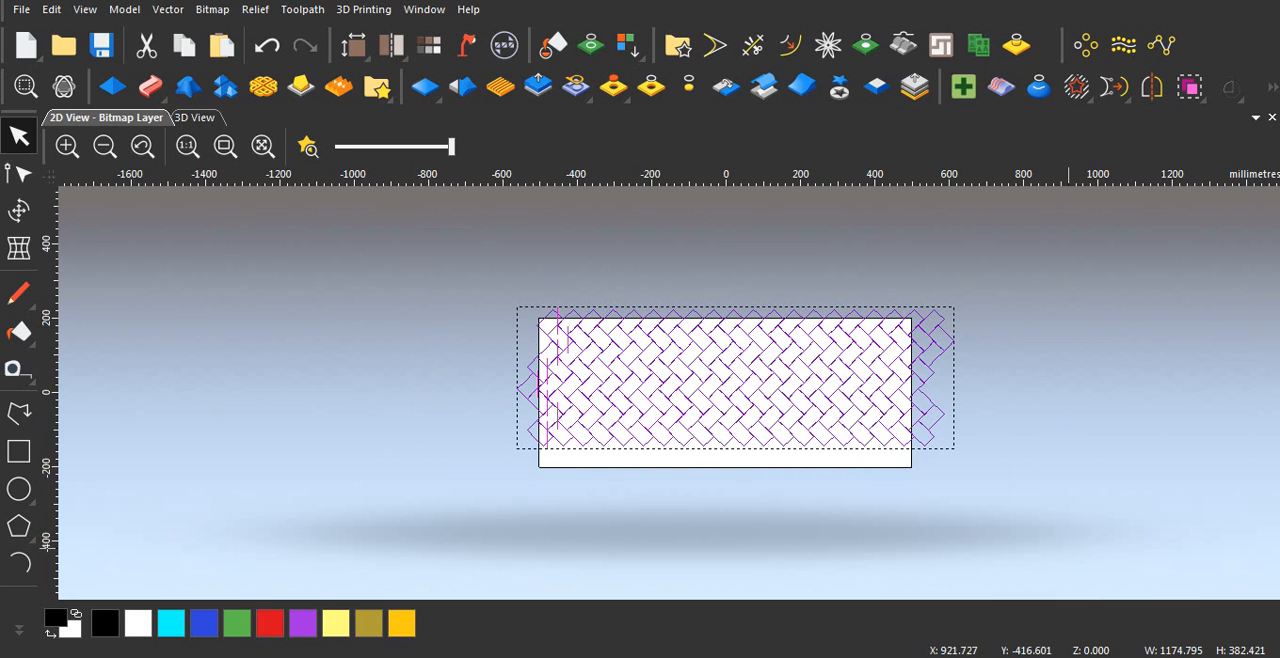
{"action": "key", "text": "F9"}
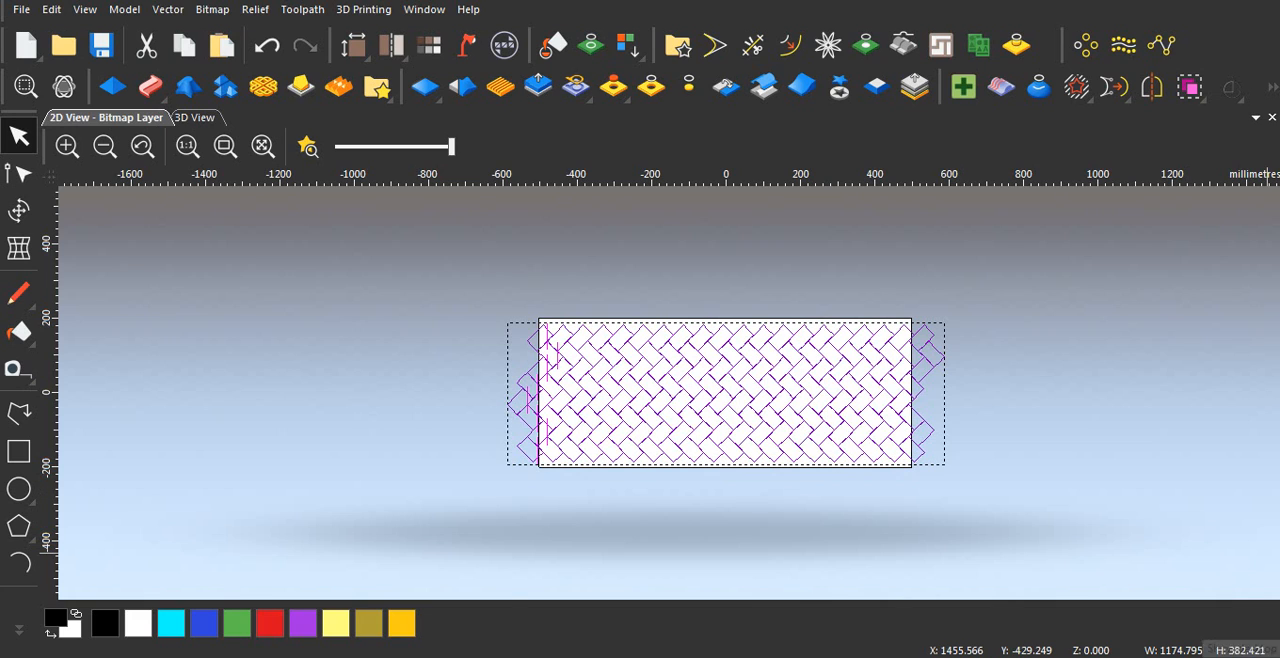
Step: Try small left and right shifts of the centred block pattern against the side edges of the model
{"action": "key", "text": "Left"}
{"action": "key", "text": "Left"}
{"action": "key", "text": "Left"}
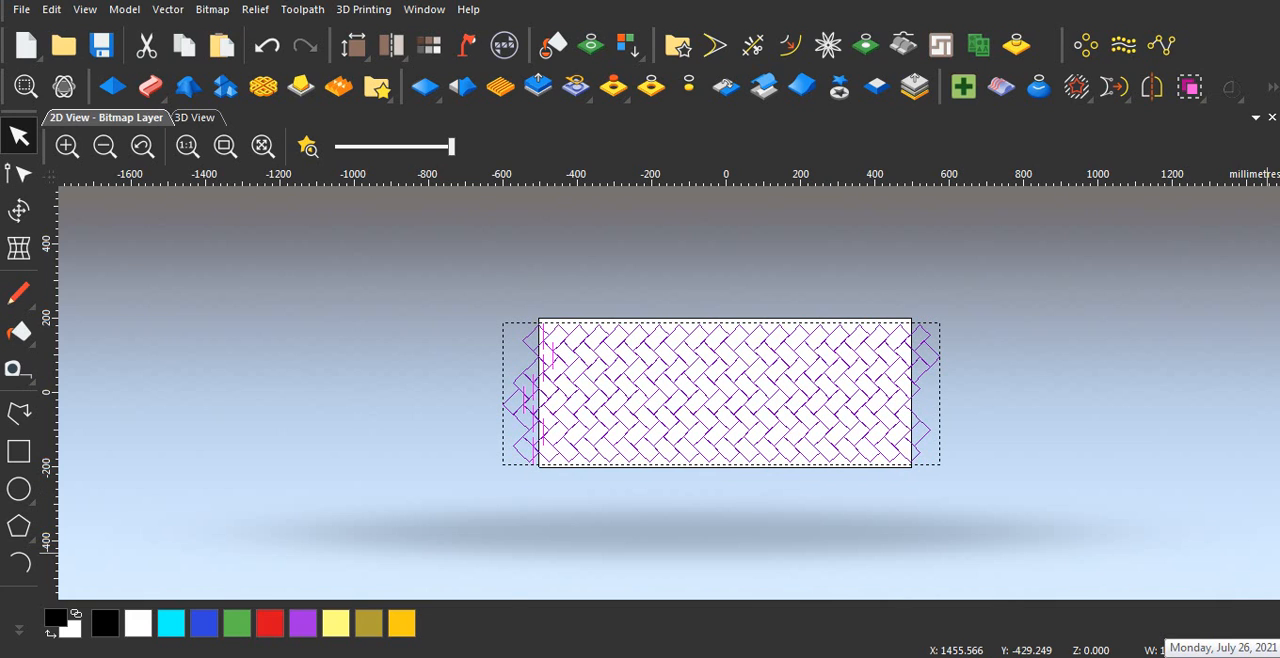
{"action": "key", "text": "Right"}
{"action": "key", "text": "Right"}
{"action": "key", "text": "Right"}
{"action": "key", "text": "Right"}
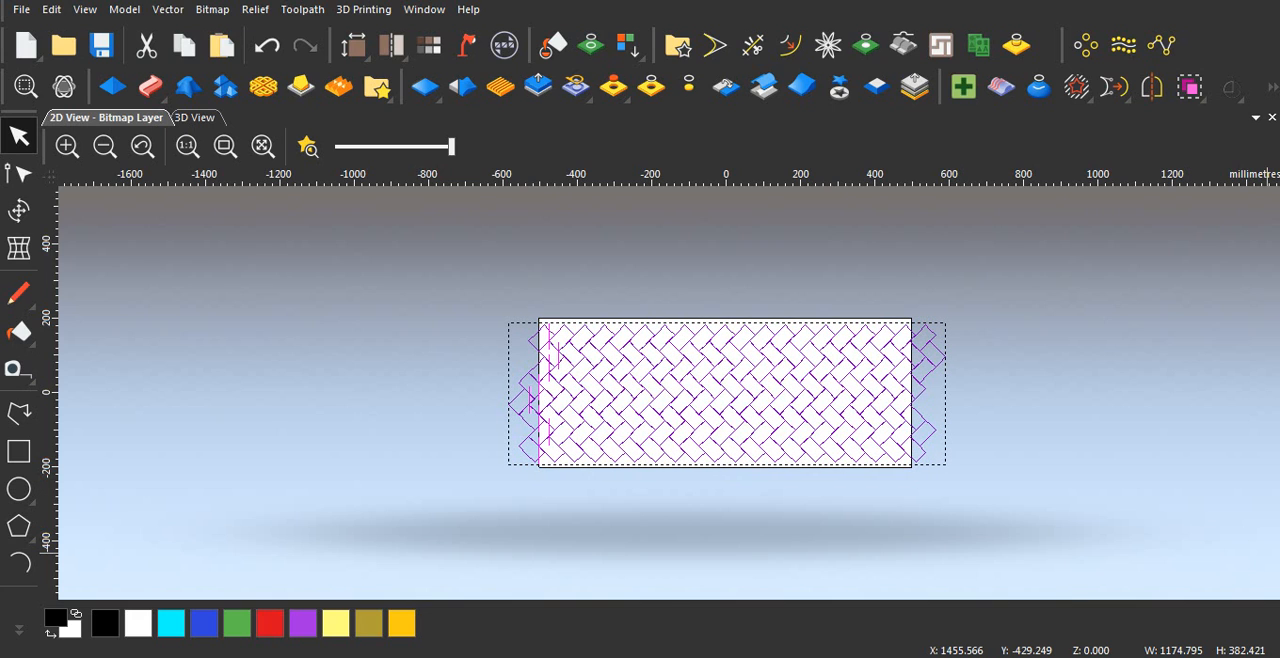
{"action": "key", "text": "Right"}
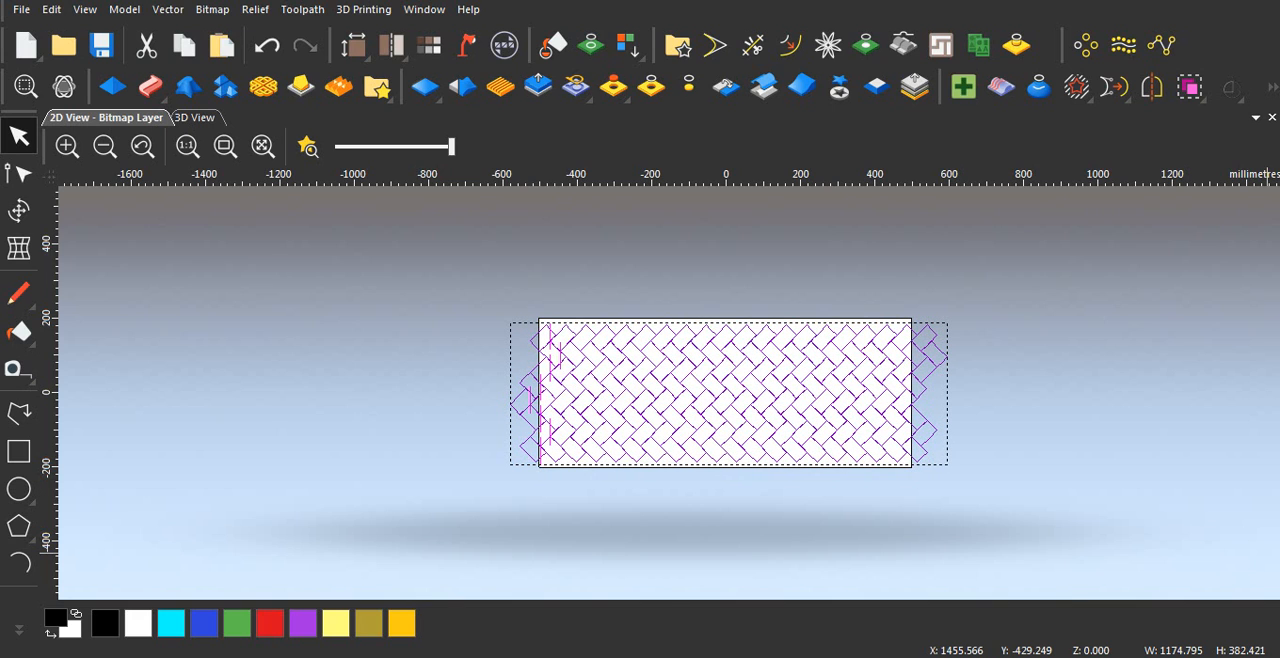
{"action": "key", "text": "Left"}
{"action": "key", "text": "Left"}
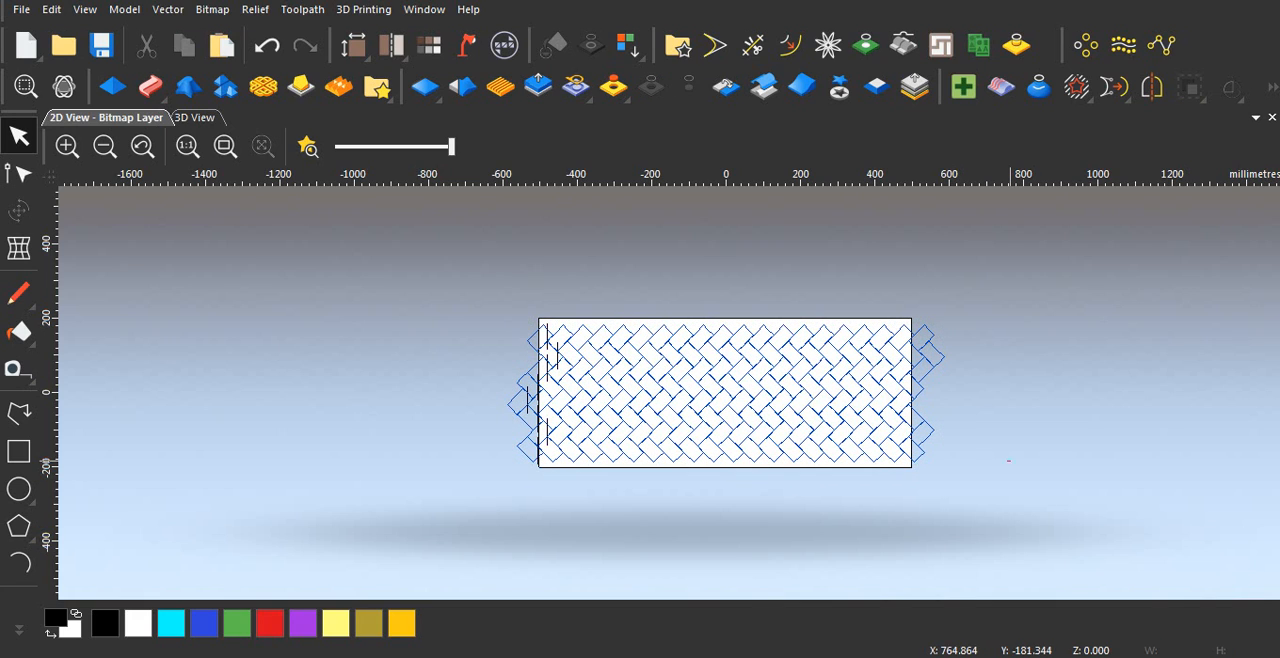
{"action": "key", "text": "Escape"}
{"action": "left_click", "coordinate": [714, 400]}
{"action": "left_click", "coordinate": [19, 210]}
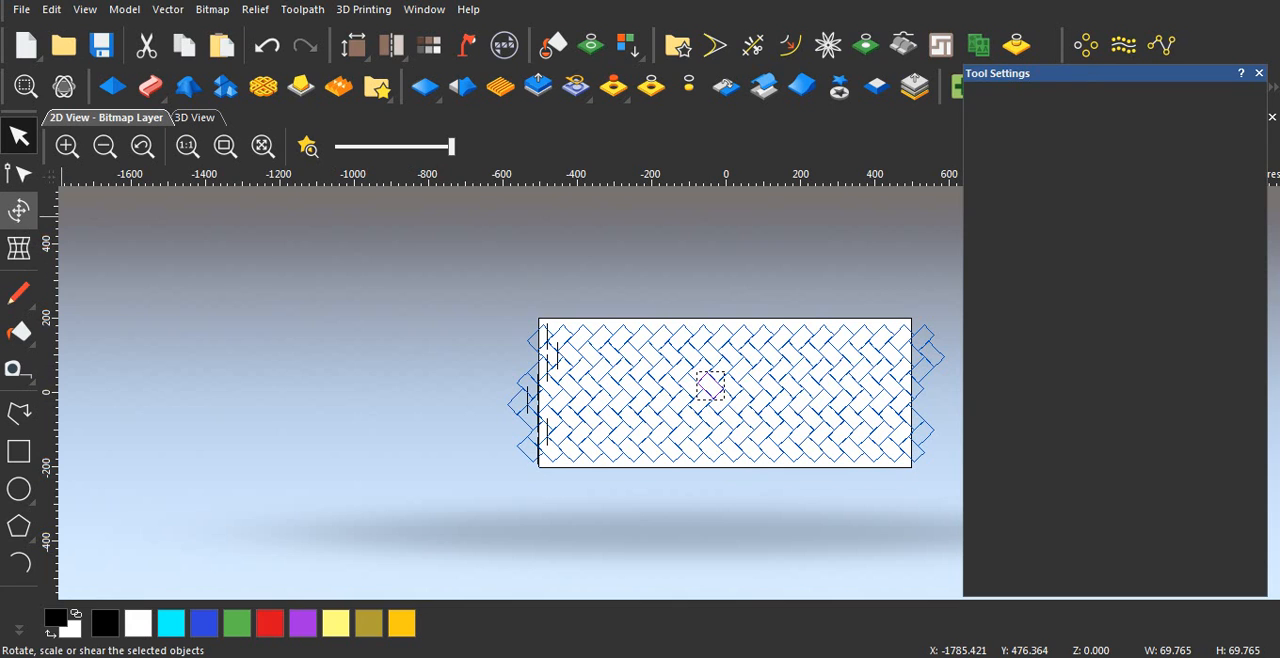
{"action": "key", "text": "Escape"}
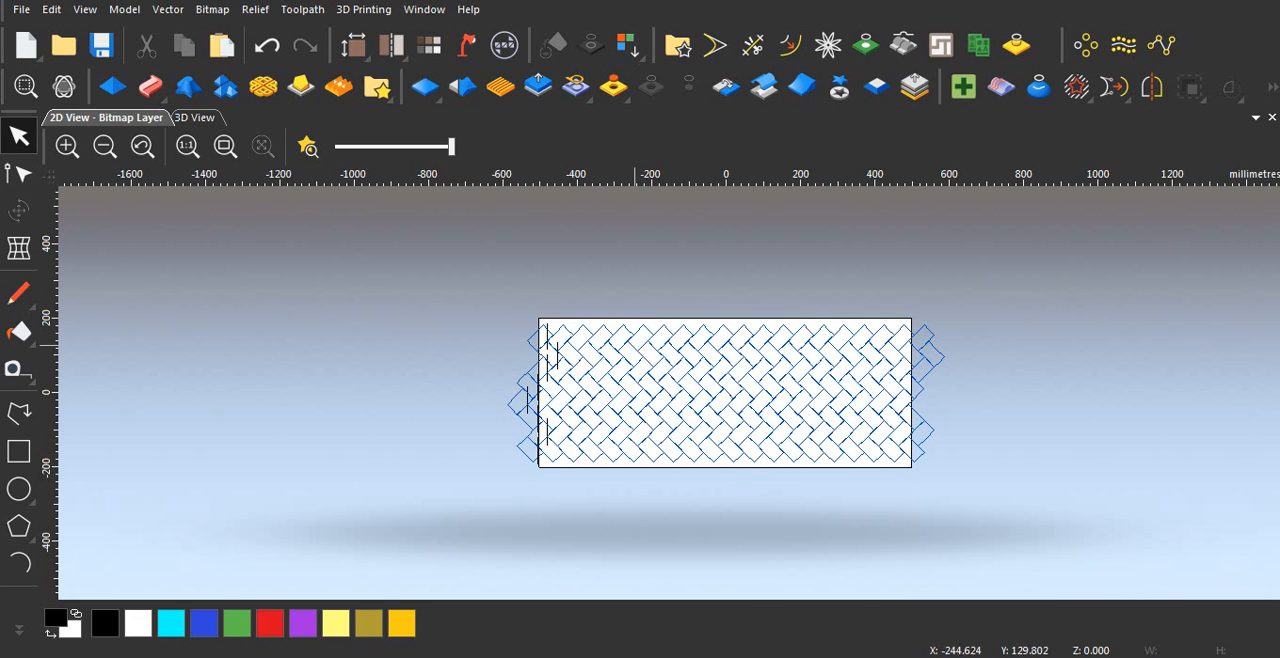
Step: Select the whole block pattern and paste its relief clipart into the active relief layer with the Merge High combine mode, letting the slow script continue
{"action": "left_click_drag", "start_coordinate": [441, 279], "coordinate": [1183, 575]}
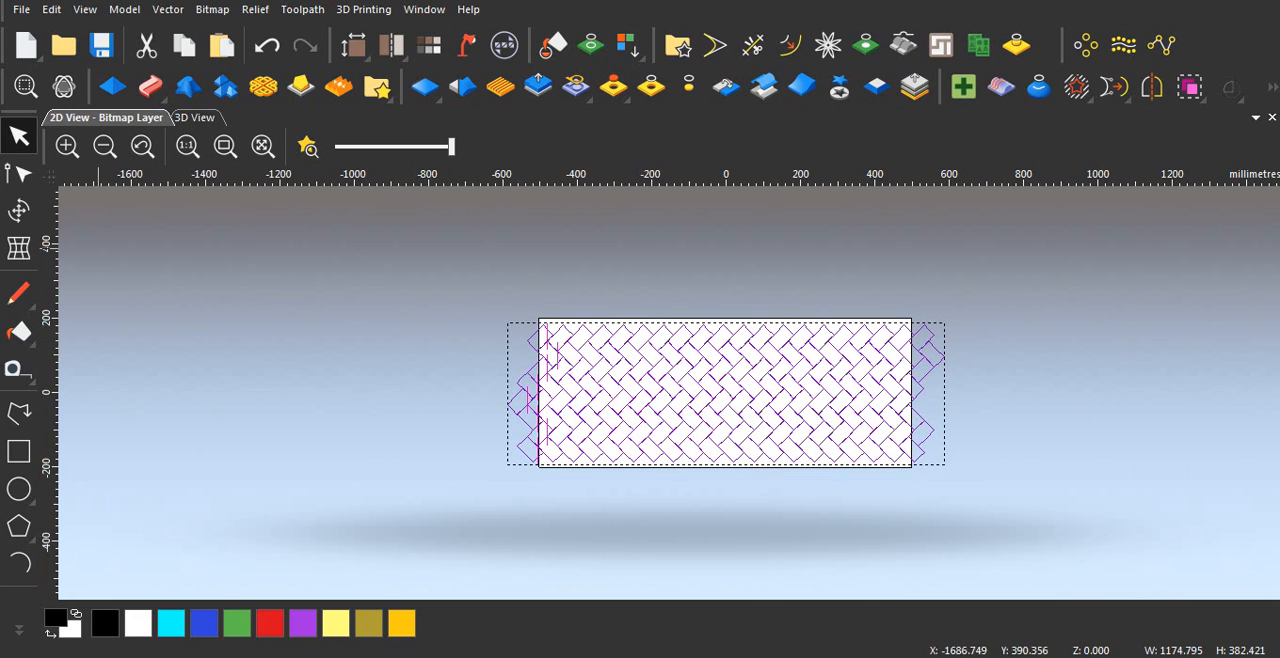
{"action": "left_click", "coordinate": [19, 210]}
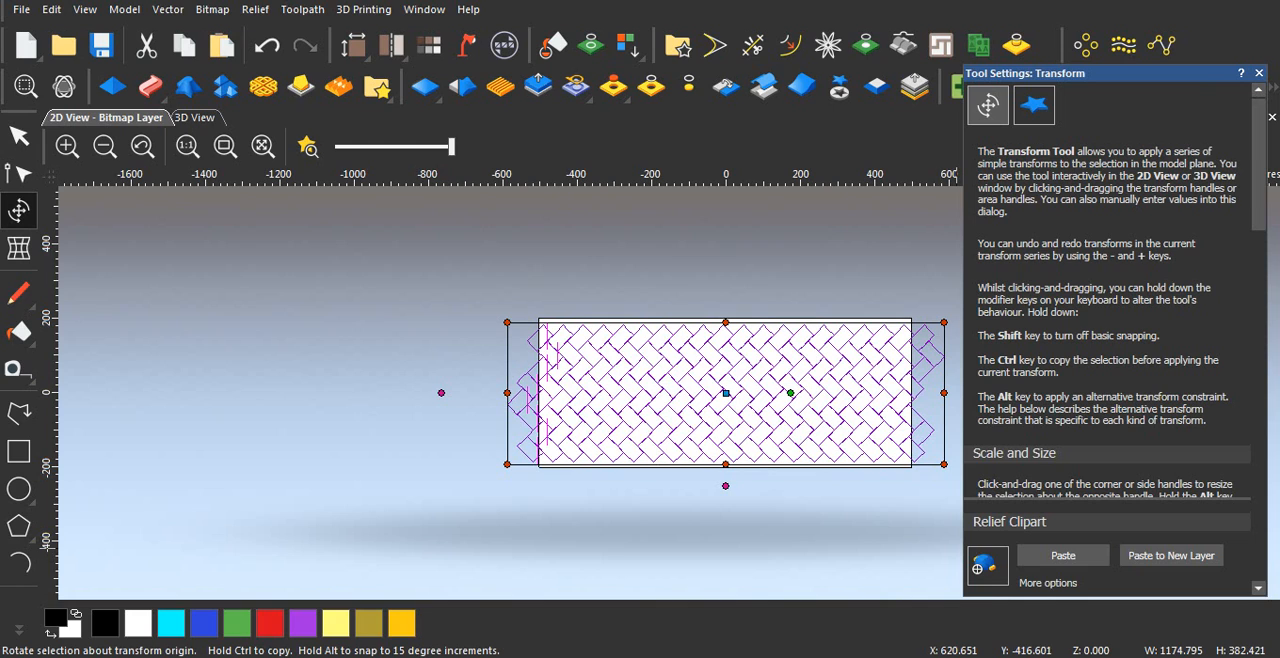
{"action": "left_click", "coordinate": [1034, 104]}
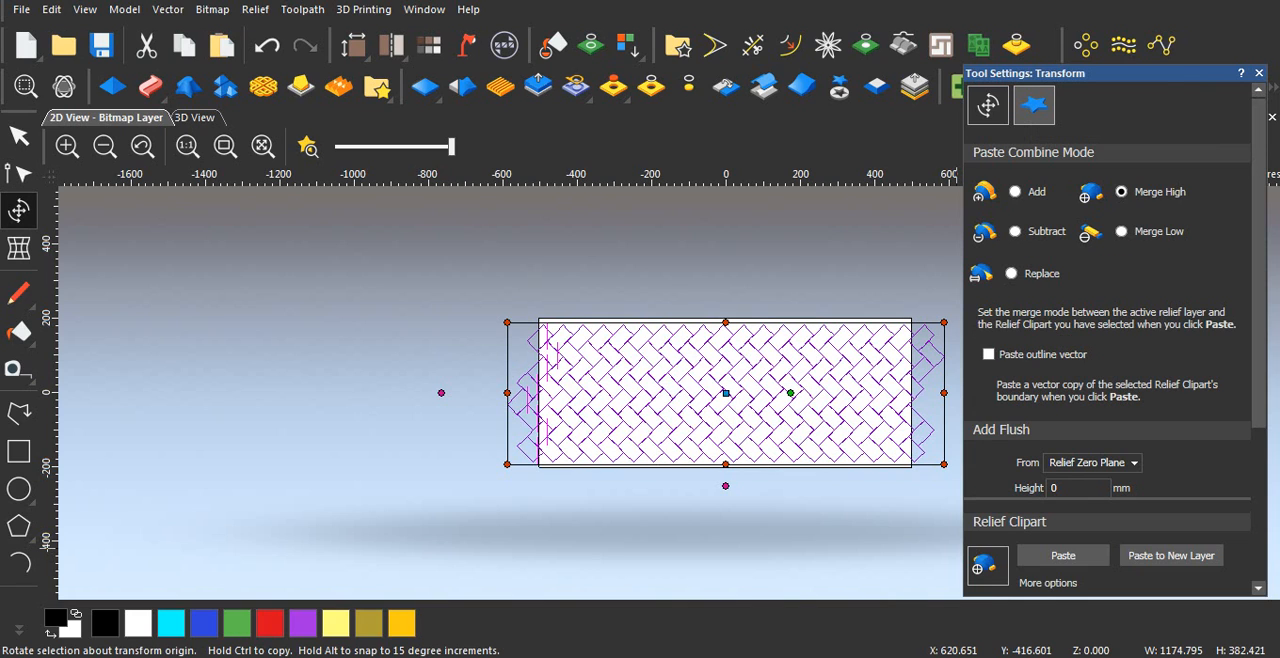
{"action": "scroll", "coordinate": [1108, 300], "scroll_direction": "down", "scroll_amount": 5}
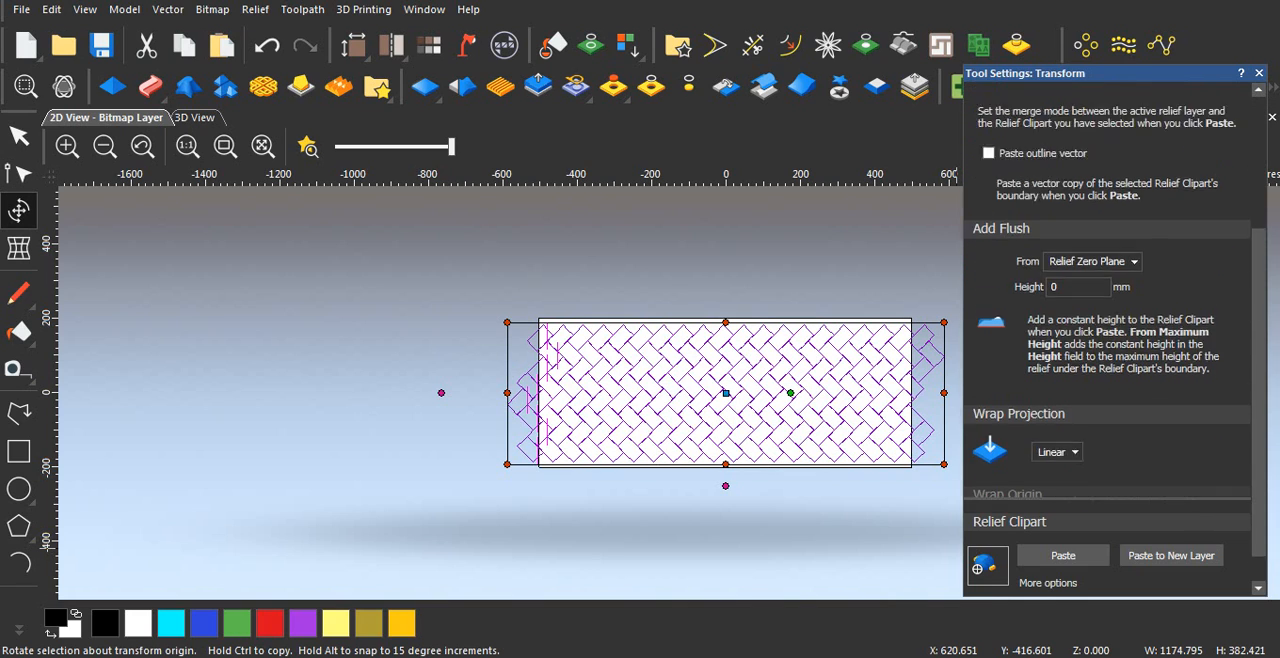
{"action": "scroll", "coordinate": [1108, 300], "scroll_direction": "up", "scroll_amount": 4}
{"action": "scroll", "coordinate": [1108, 300], "scroll_direction": "up", "scroll_amount": 1}
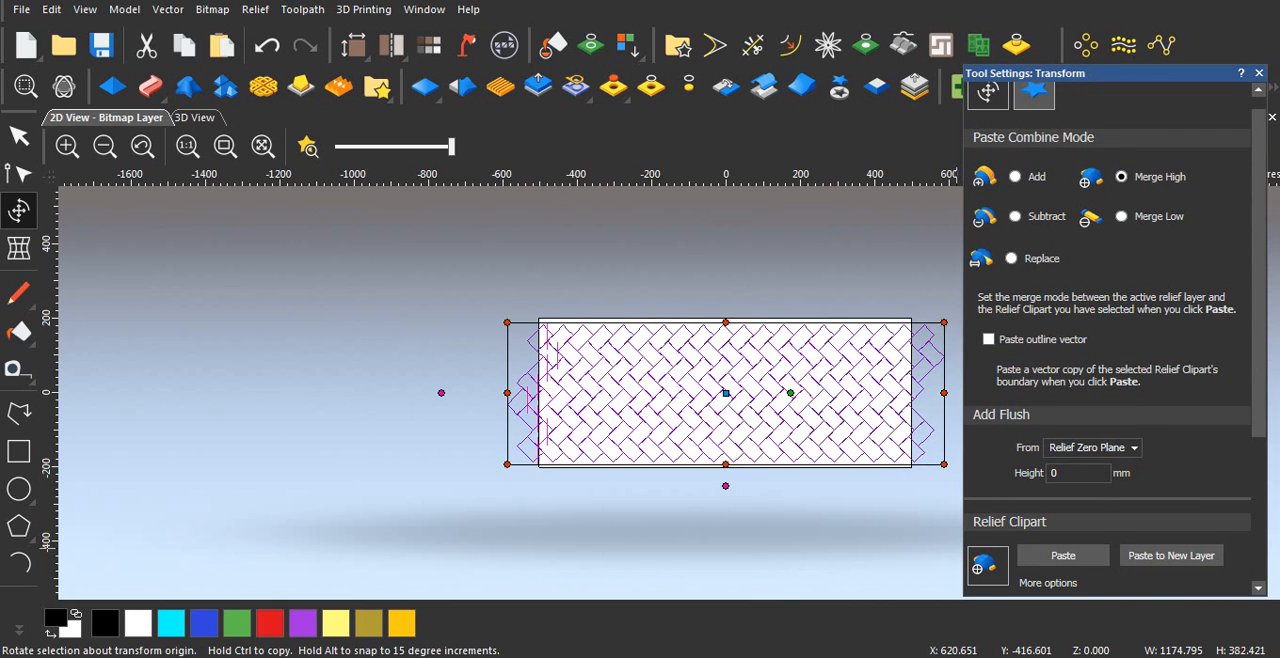
{"action": "scroll", "coordinate": [1108, 300], "scroll_direction": "down", "scroll_amount": 5}
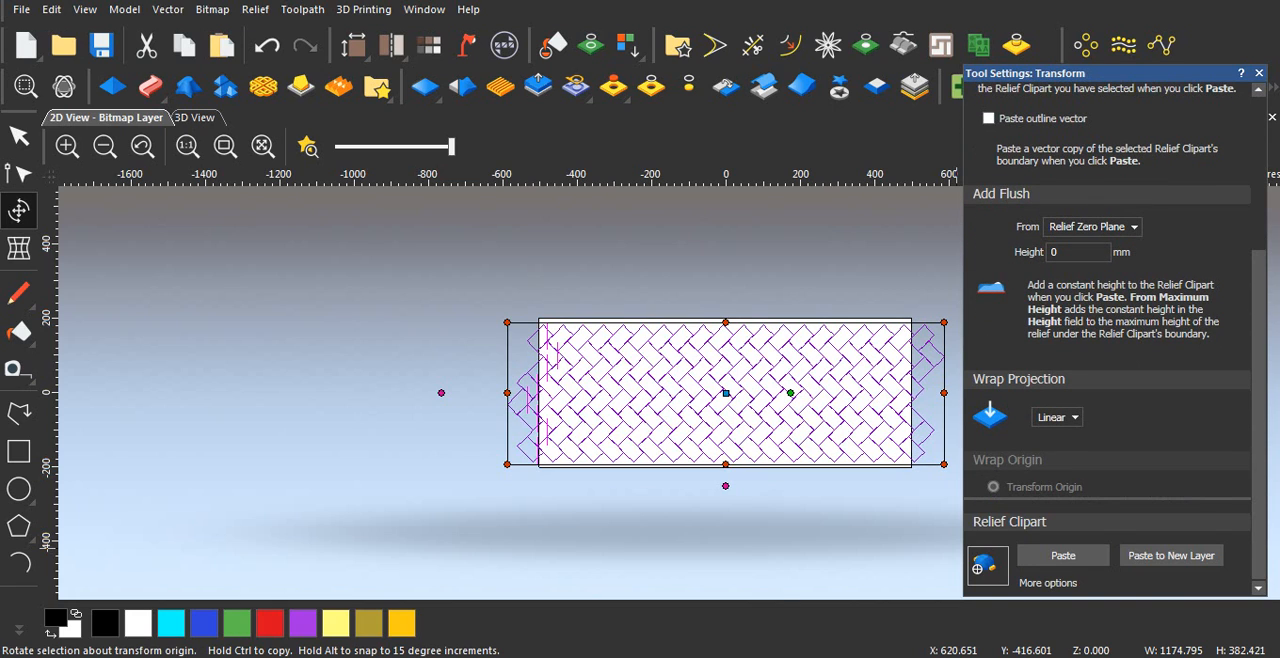
{"action": "left_click", "coordinate": [1063, 556]}
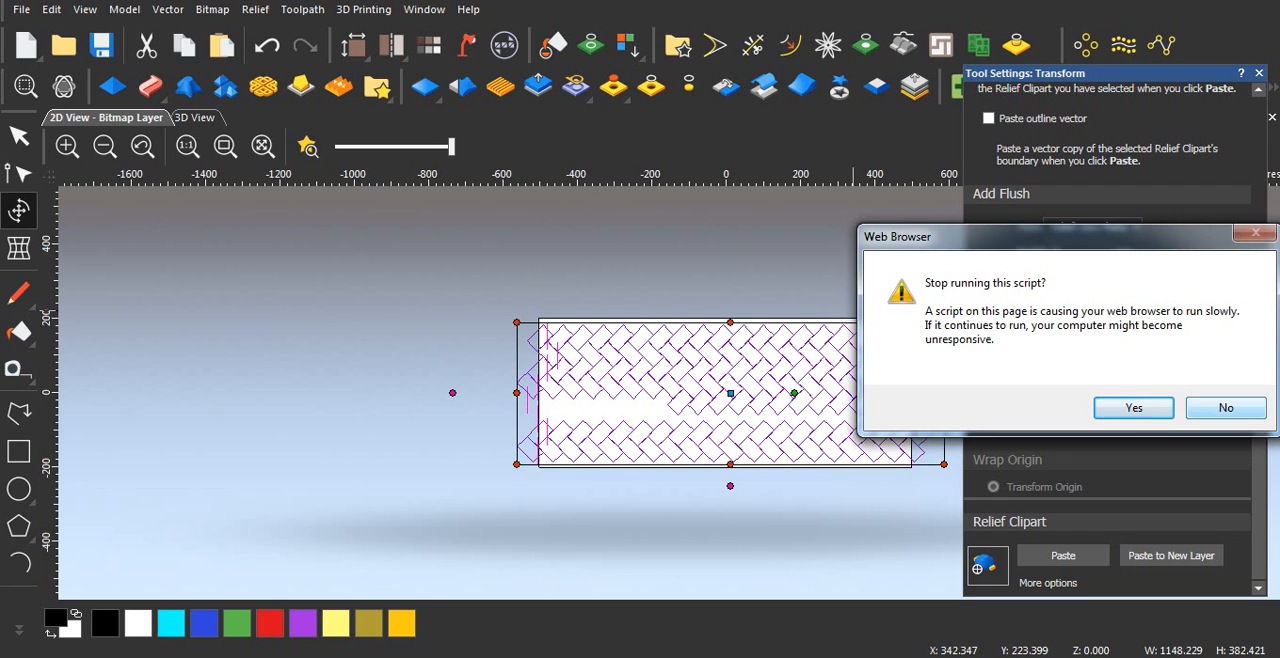
{"action": "left_click", "coordinate": [1226, 408]}
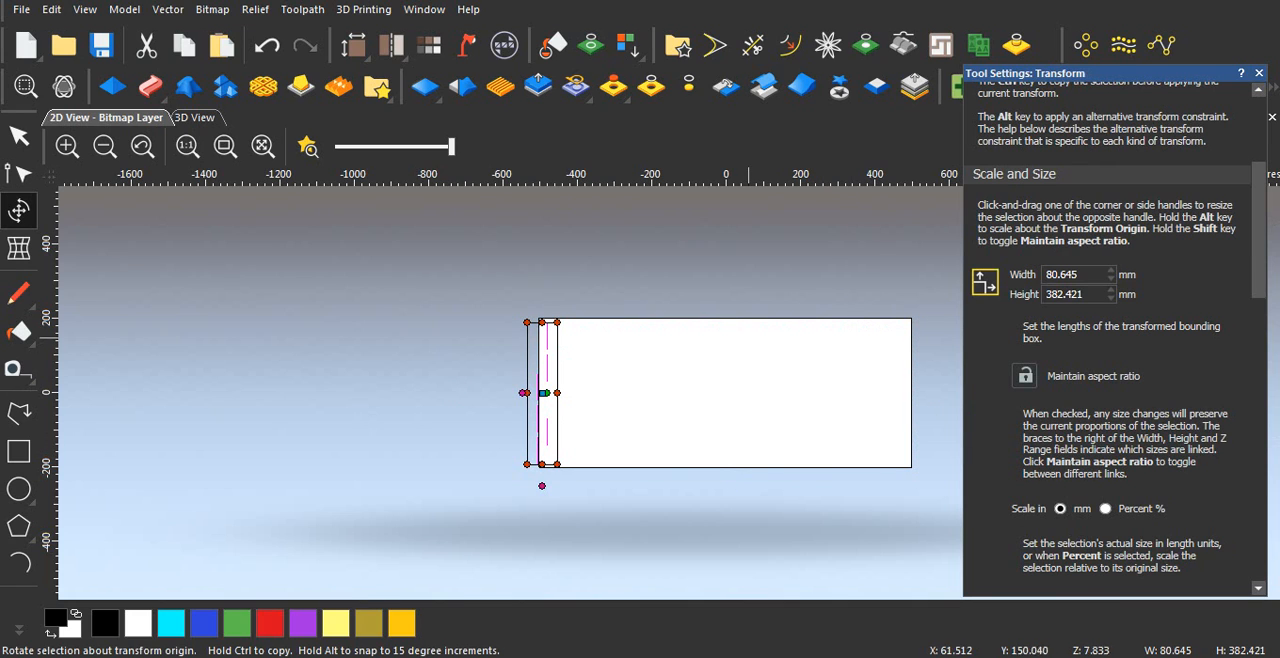
{"action": "left_click", "coordinate": [1259, 73]}
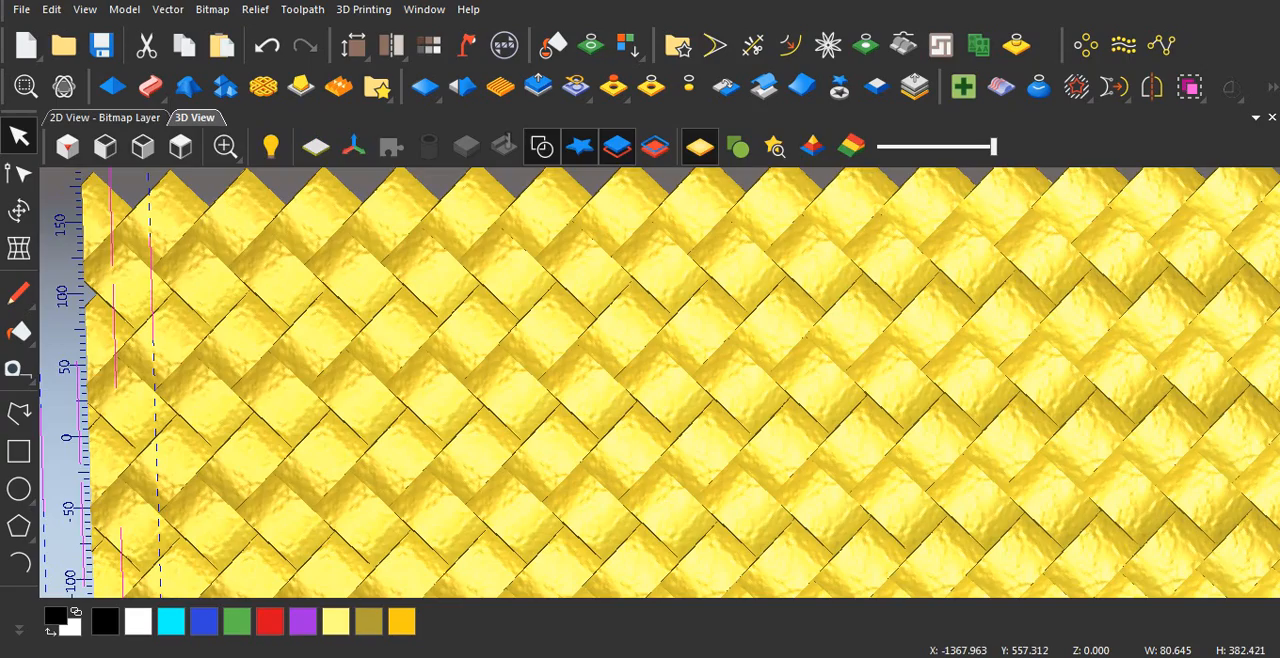
Step: Examine the pasted stone weave relief across the whole model in 3D
{"action": "left_click", "coordinate": [194, 117]}
{"action": "scroll", "coordinate": [505, 450], "scroll_direction": "down", "scroll_amount": 3}
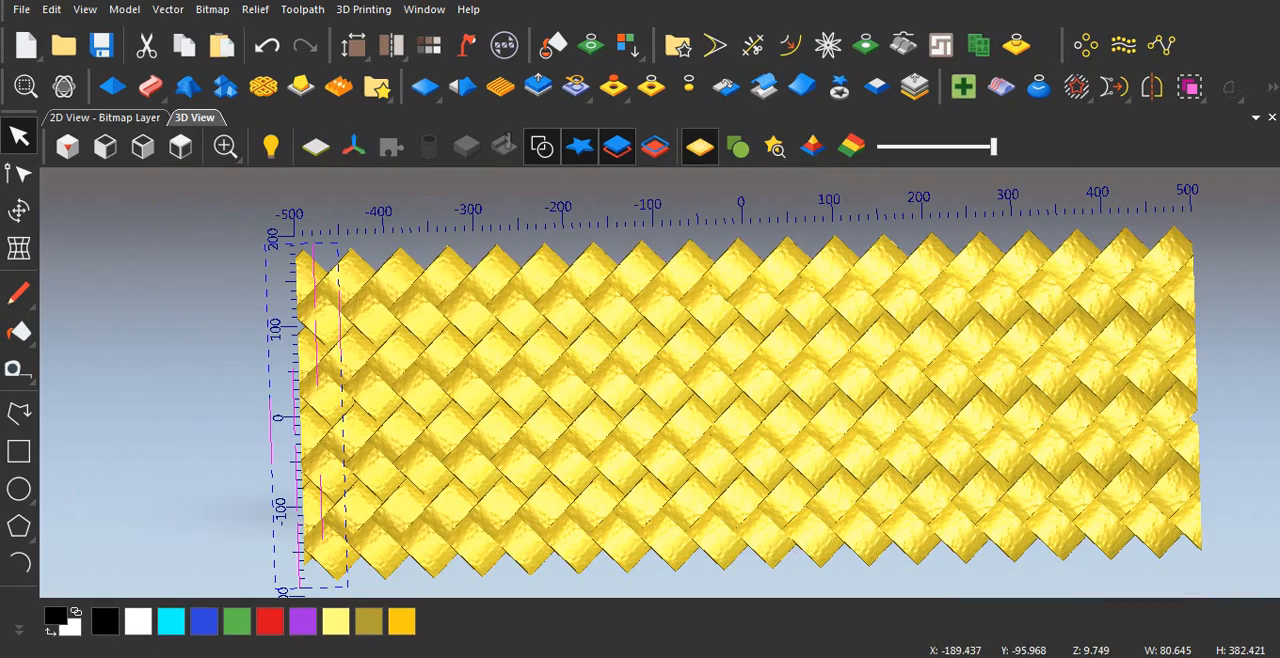
Step: Turn off the vector display in the 3D view so only the stone weave relief is shown
{"action": "left_click_drag", "start_coordinate": [575, 495], "coordinate": [411, 414]}
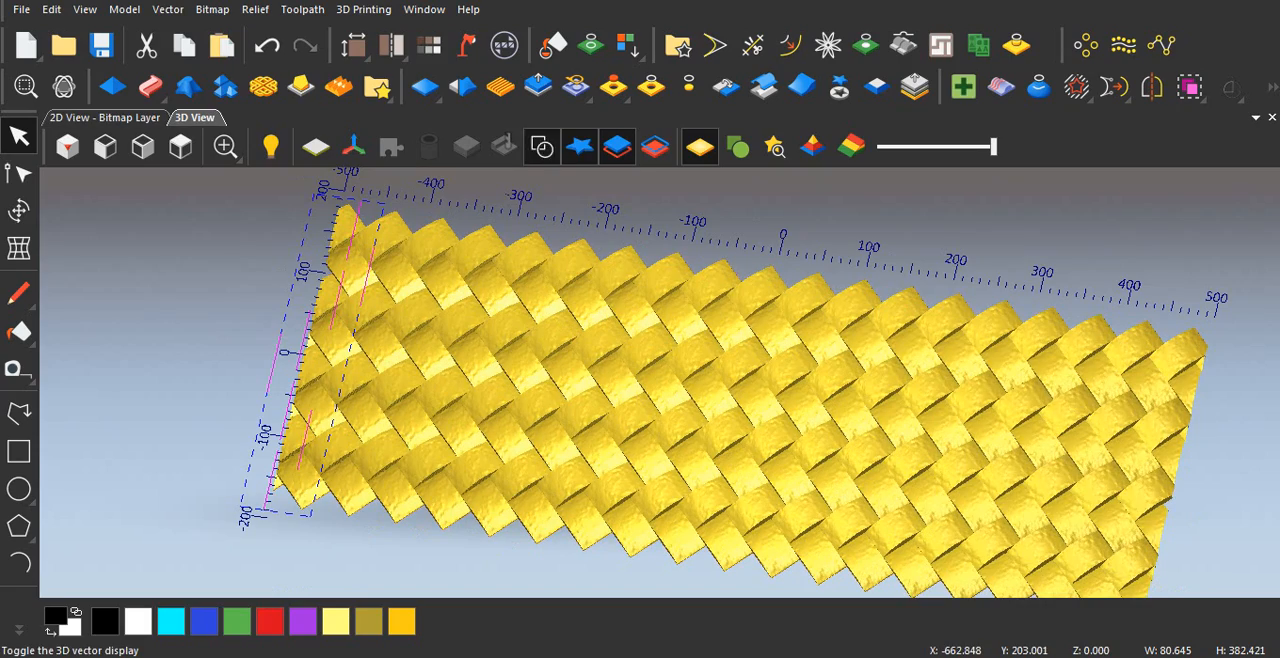
{"action": "left_click", "coordinate": [541, 147]}
Step: Examine the stone texture and the overlaps between interlocked blocks in close-up from several angles, and check the whole woven relief
{"action": "scroll", "coordinate": [552, 482], "scroll_direction": "up", "scroll_amount": 3}
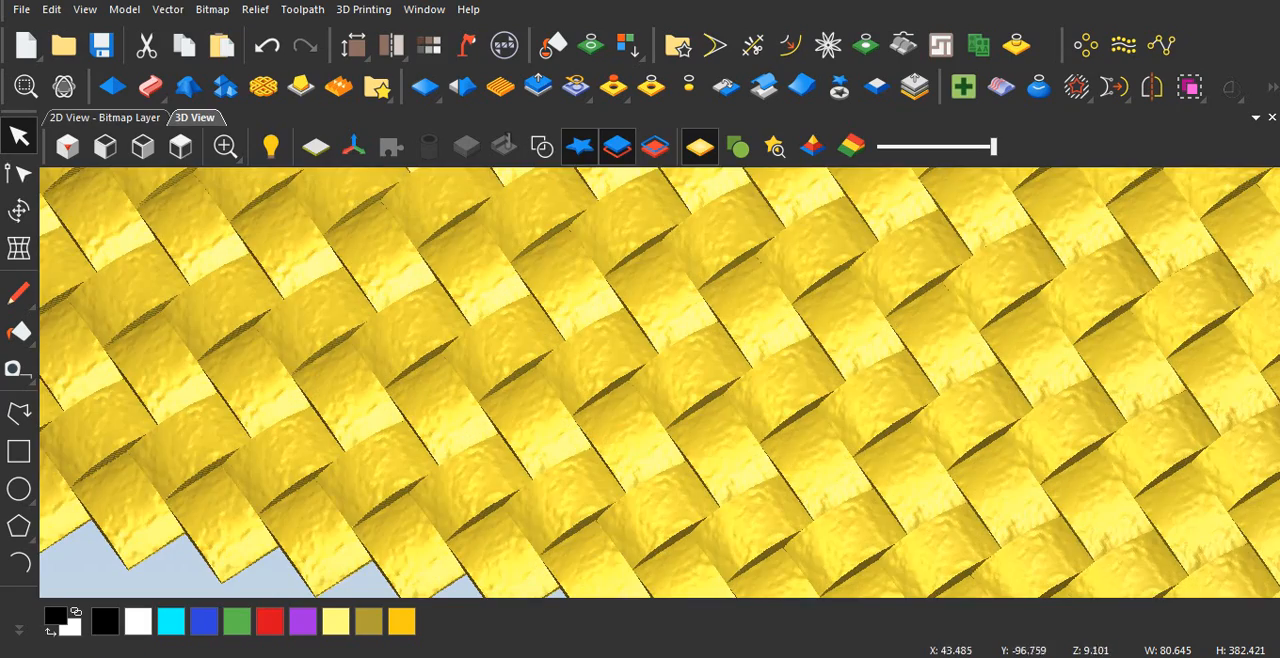
{"action": "left_click_drag", "start_coordinate": [552, 482], "coordinate": [588, 412]}
{"action": "scroll", "coordinate": [588, 412], "scroll_direction": "up", "scroll_amount": 4}
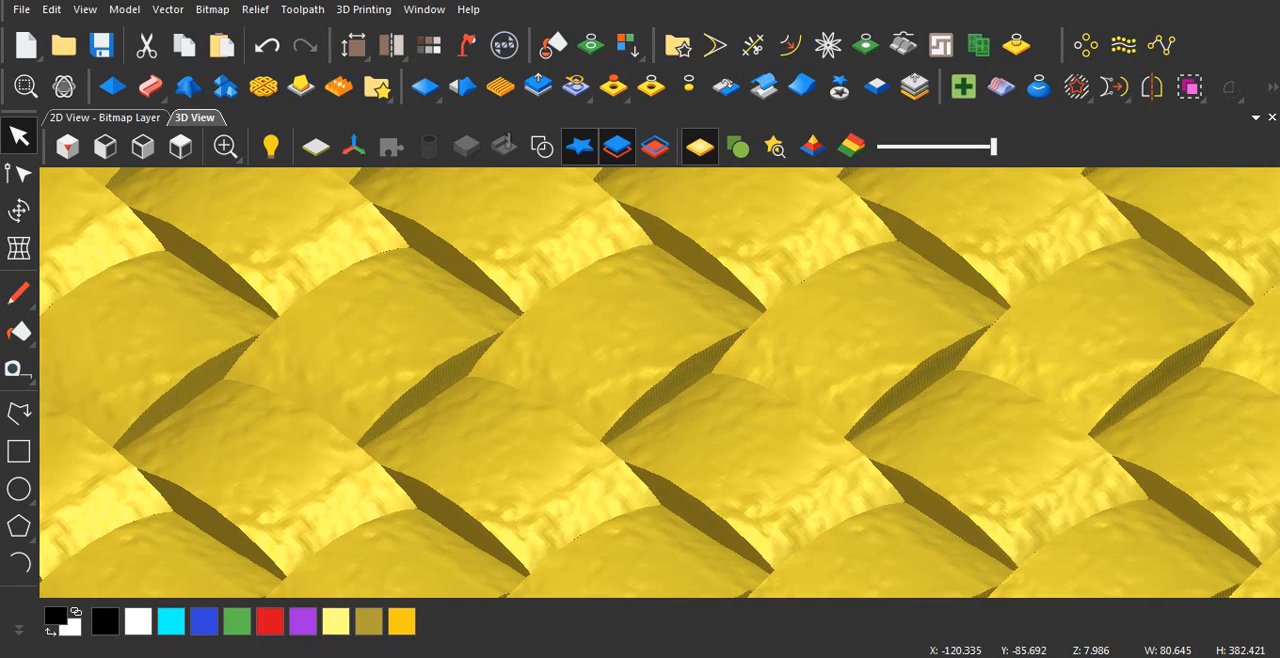
{"action": "scroll", "coordinate": [588, 412], "scroll_direction": "down", "scroll_amount": 1}
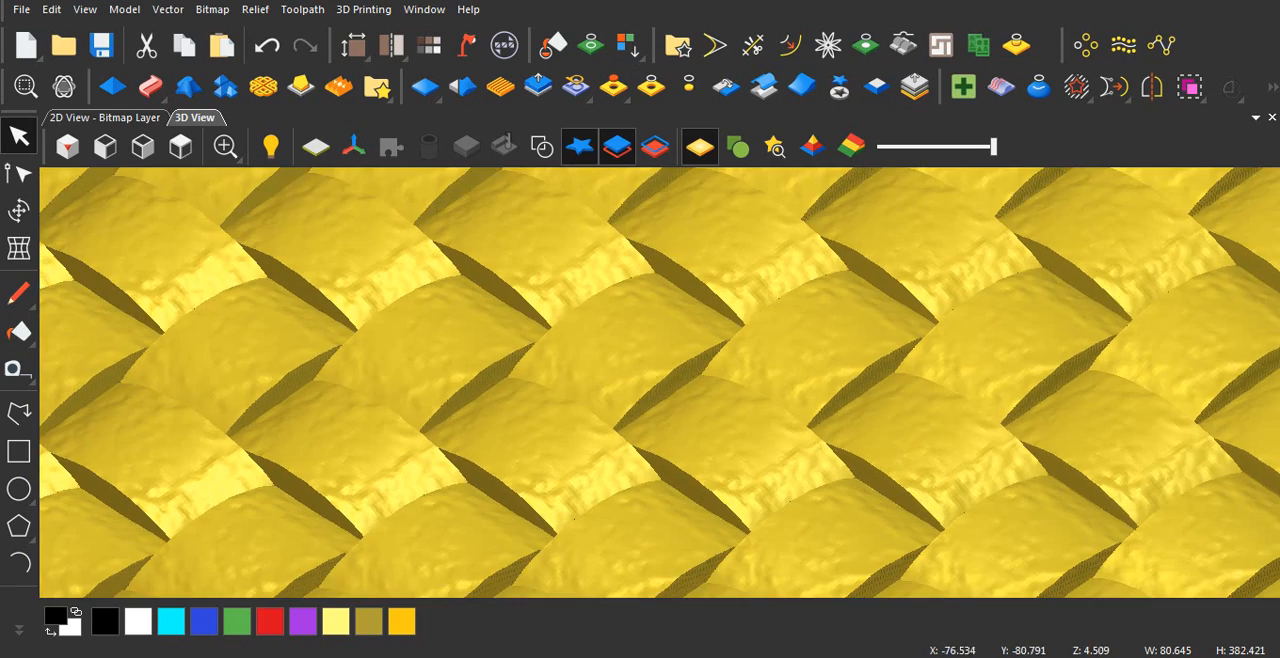
{"action": "left_click_drag", "start_coordinate": [588, 412], "coordinate": [570, 460]}
{"action": "scroll", "coordinate": [570, 460], "scroll_direction": "down", "scroll_amount": 1}
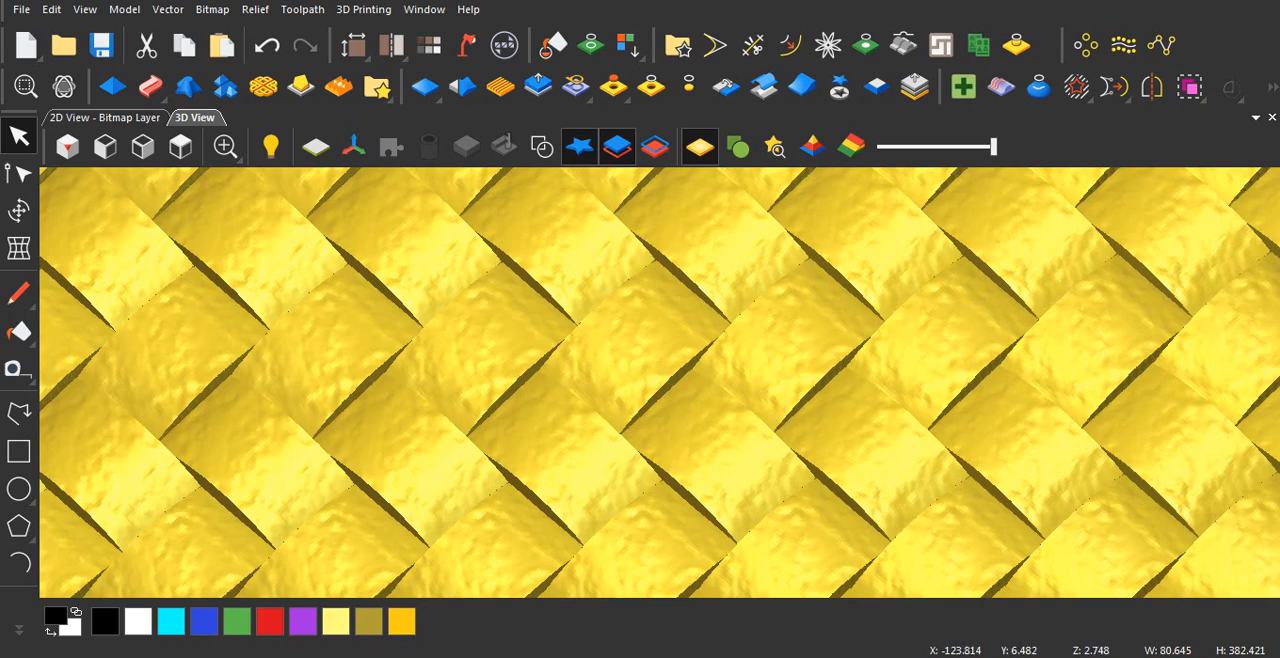
{"action": "scroll", "coordinate": [659, 383], "scroll_direction": "up", "scroll_amount": 2}
{"action": "left_click_drag", "start_coordinate": [659, 383], "coordinate": [638, 315]}
{"action": "scroll", "coordinate": [640, 330], "scroll_direction": "up", "scroll_amount": 1}
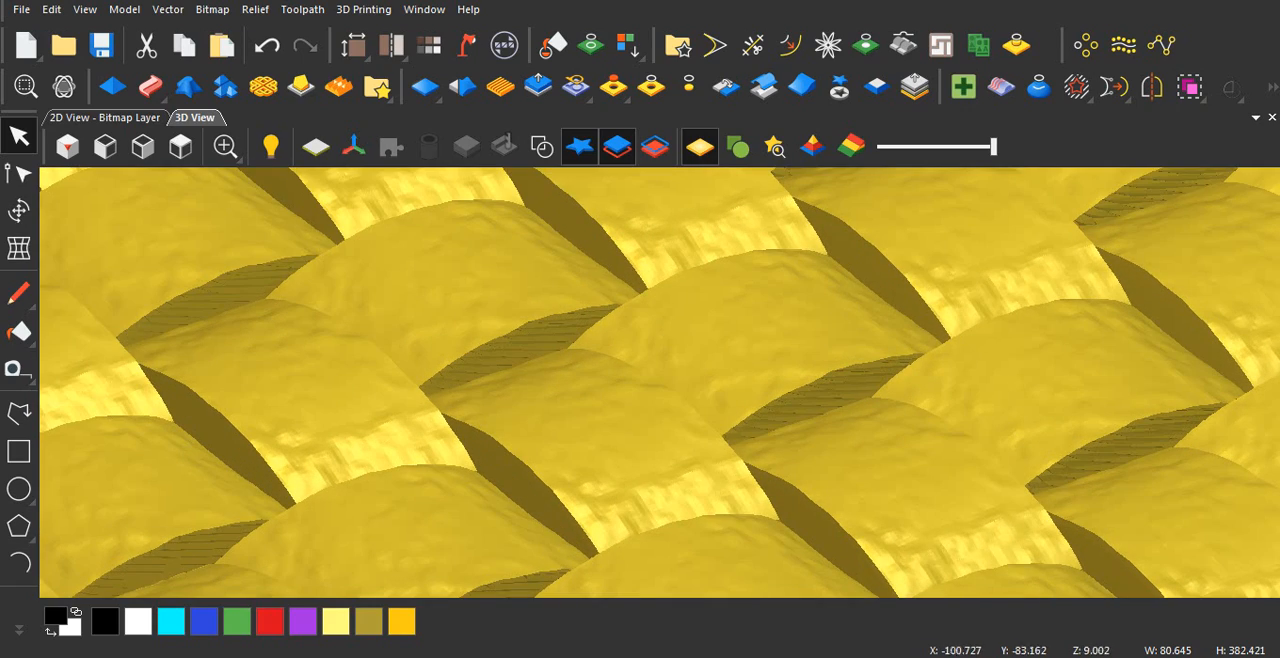
{"action": "scroll", "coordinate": [659, 383], "scroll_direction": "down", "scroll_amount": 2}
{"action": "left_click_drag", "start_coordinate": [652, 350], "coordinate": [659, 395]}
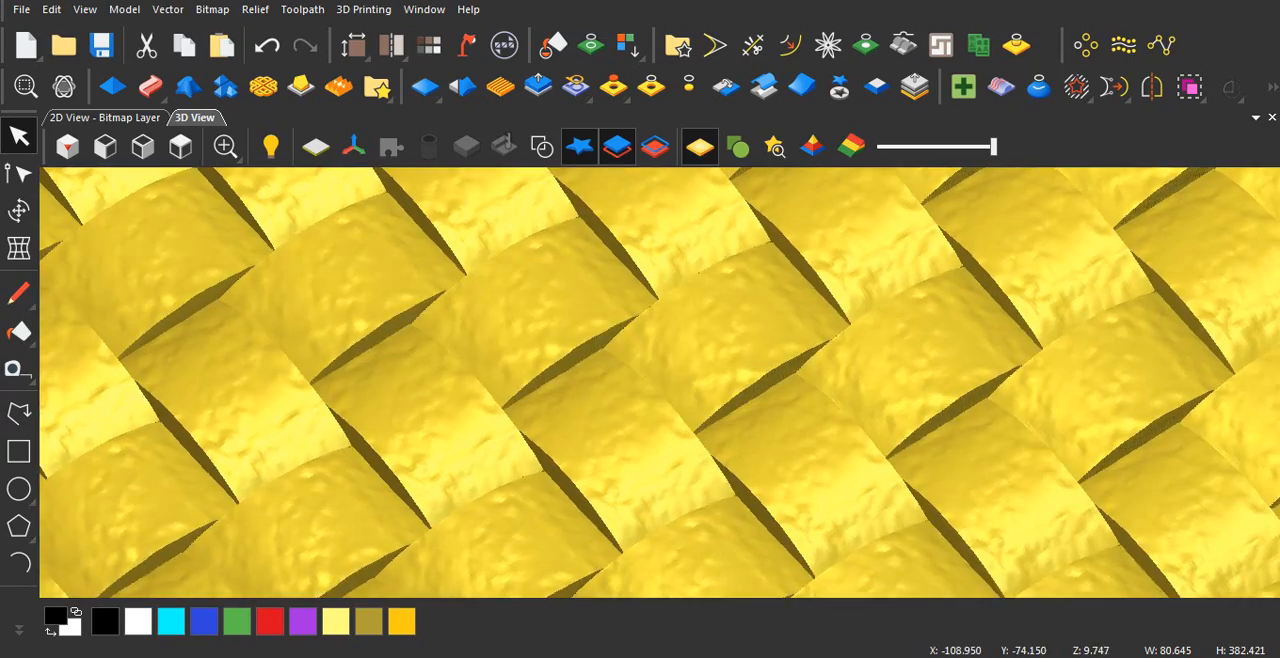
{"action": "scroll", "coordinate": [659, 383], "scroll_direction": "down", "scroll_amount": 4}
{"action": "scroll", "coordinate": [659, 383], "scroll_direction": "down", "scroll_amount": 1}
{"action": "left_click_drag", "start_coordinate": [652, 350], "coordinate": [740, 364]}
{"action": "scroll", "coordinate": [659, 383], "scroll_direction": "down", "scroll_amount": 2}
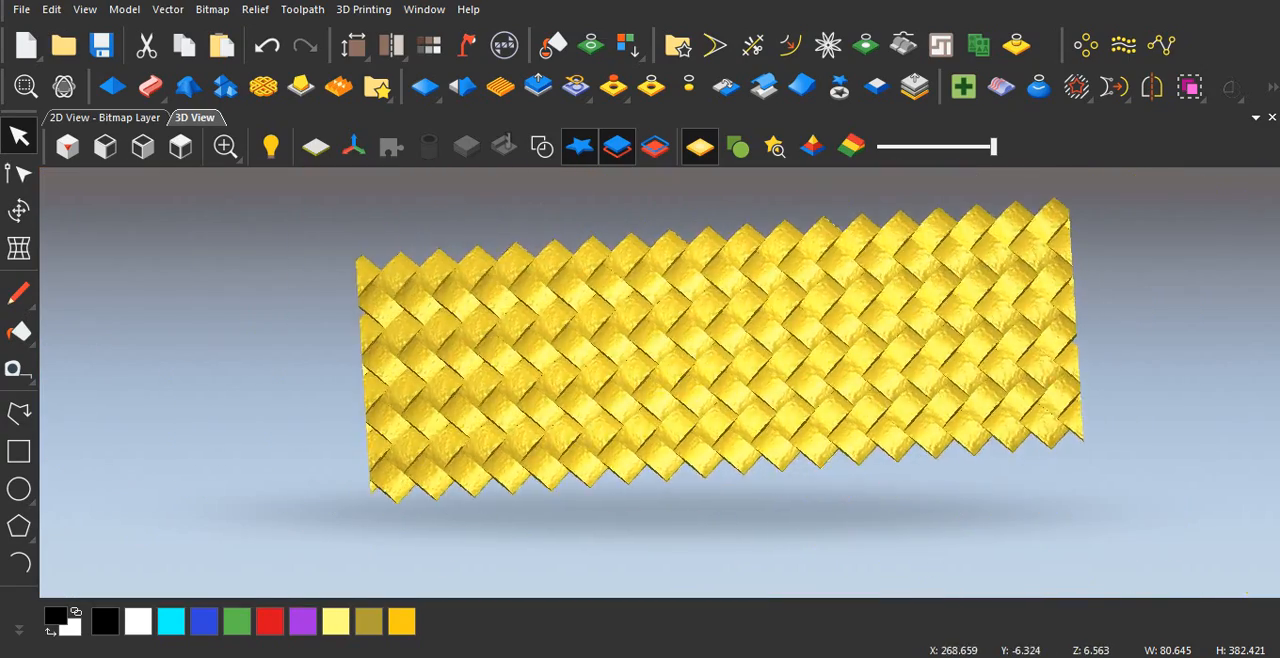
{"action": "scroll", "coordinate": [659, 383], "scroll_direction": "up", "scroll_amount": 2}
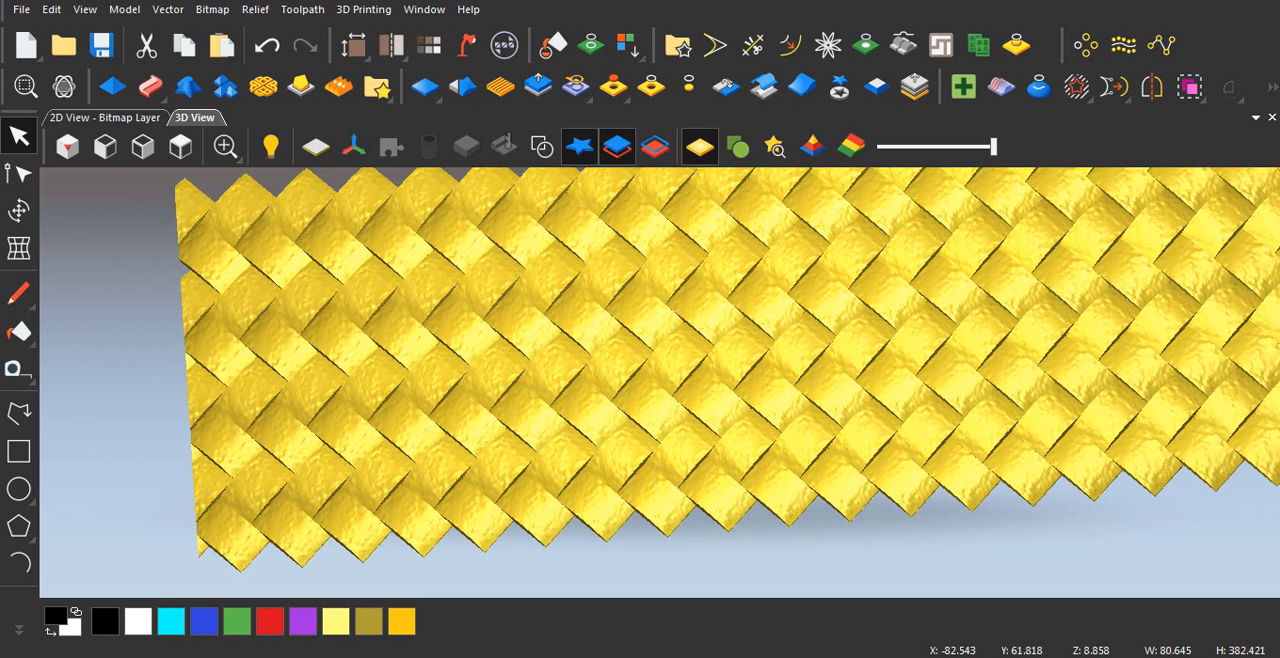